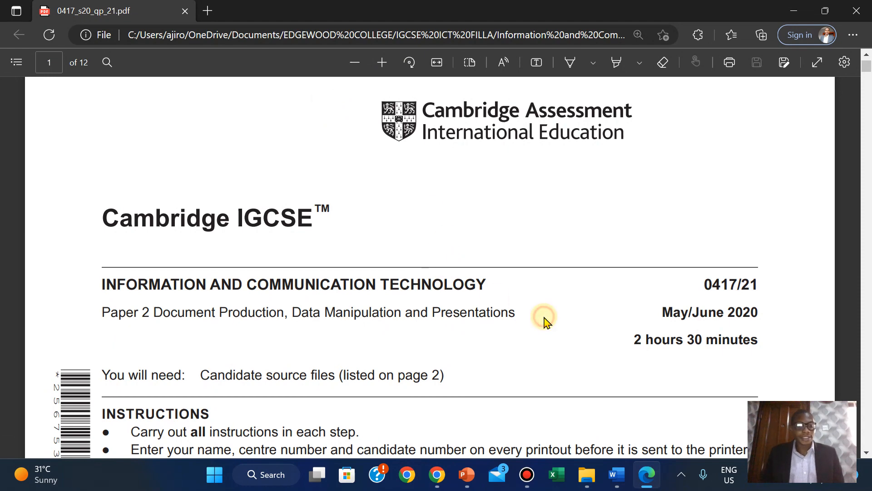
- Scroll the exam paper PDF down to page 2's list of J2120 source files
{"action": "scroll", "coordinate": [545, 320], "scroll_direction": "down", "scroll_amount": 1}
{"action": "scroll", "coordinate": [544, 320], "scroll_direction": "down", "scroll_amount": 2}
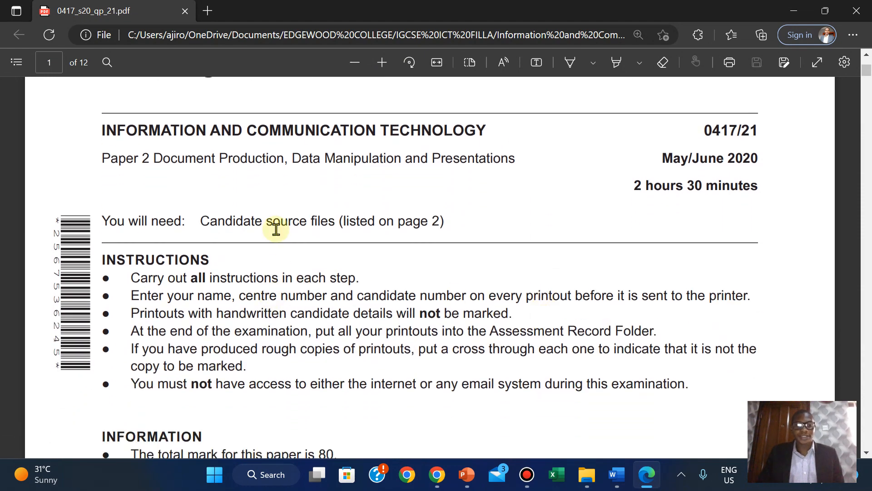
{"action": "scroll", "coordinate": [634, 320], "scroll_direction": "down", "scroll_amount": 3}
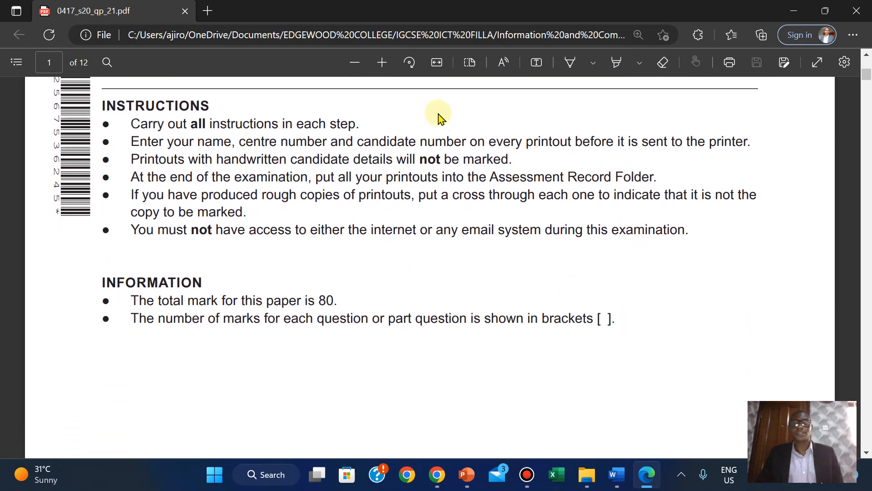
{"action": "scroll", "coordinate": [439, 118], "scroll_direction": "up", "scroll_amount": 2}
{"action": "scroll", "coordinate": [440, 118], "scroll_direction": "down", "scroll_amount": 1}
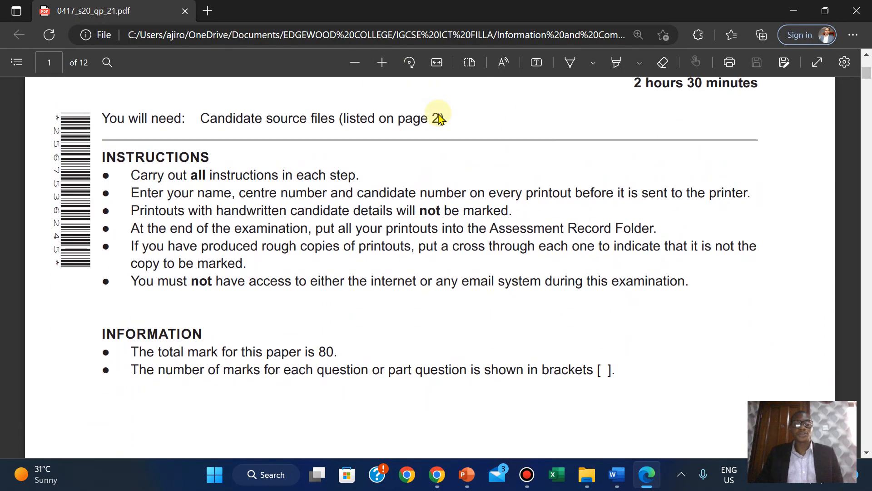
{"action": "scroll", "coordinate": [440, 118], "scroll_direction": "down", "scroll_amount": 3}
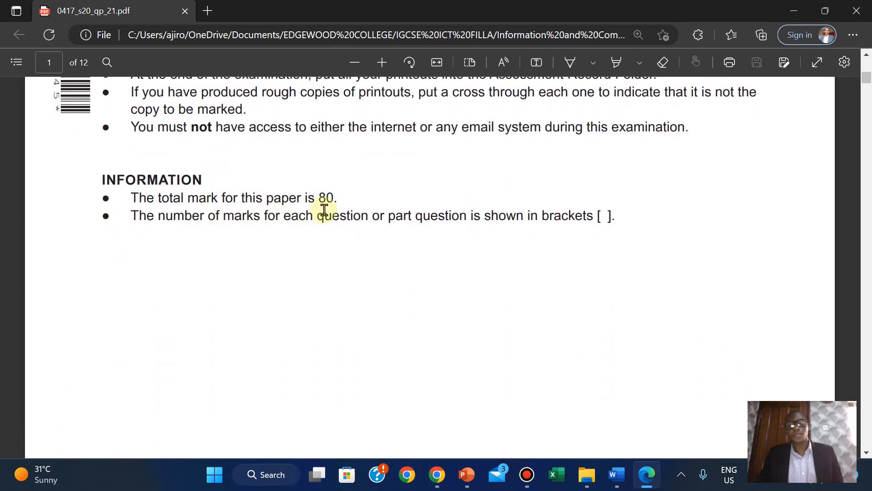
{"action": "scroll", "coordinate": [329, 210], "scroll_direction": "down", "scroll_amount": 8}
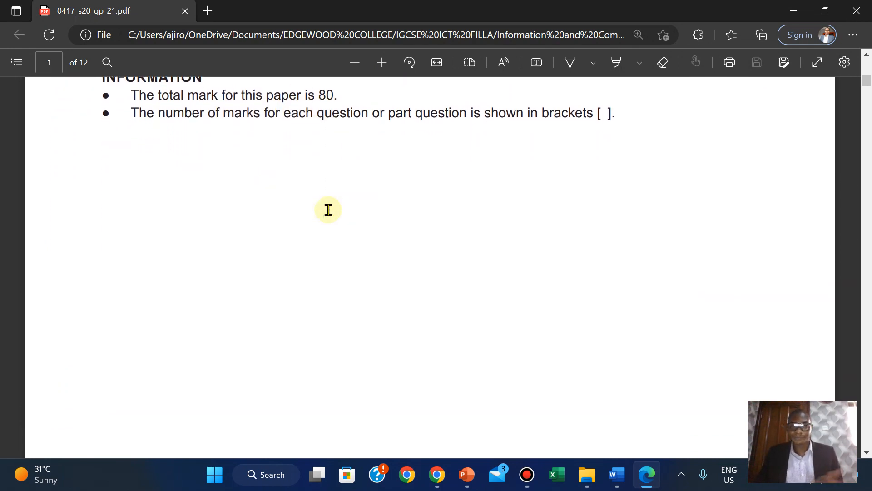
{"action": "scroll", "coordinate": [329, 210], "scroll_direction": "down", "scroll_amount": 7}
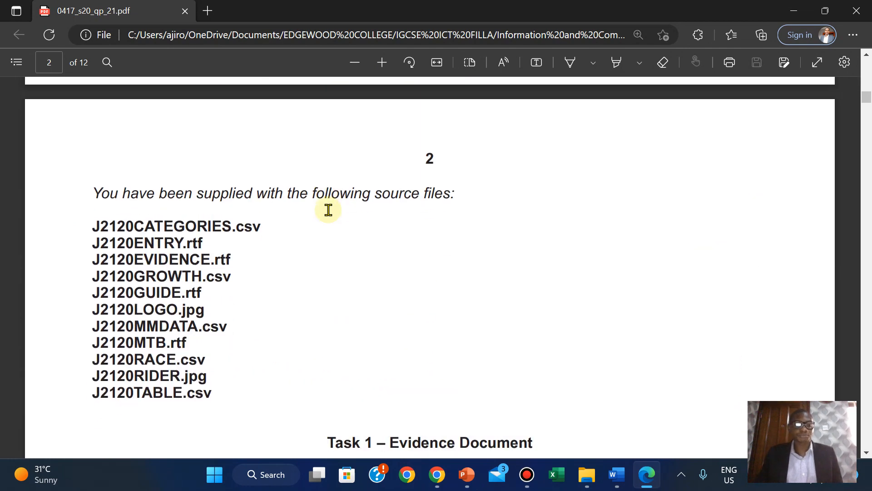
- Scroll page 2 to the Task 1 Evidence Document instructions and the start of Task 2
{"action": "scroll", "coordinate": [329, 210], "scroll_direction": "up", "scroll_amount": 1}
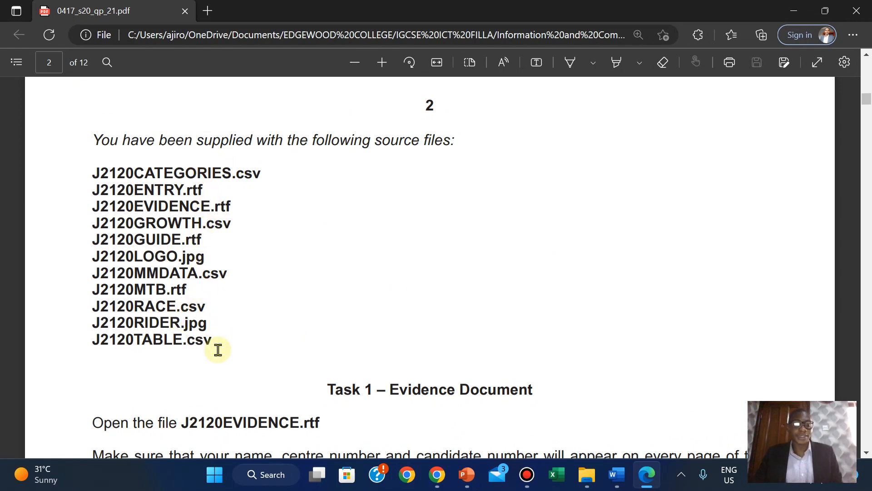
{"action": "scroll", "coordinate": [218, 350], "scroll_direction": "down", "scroll_amount": 6}
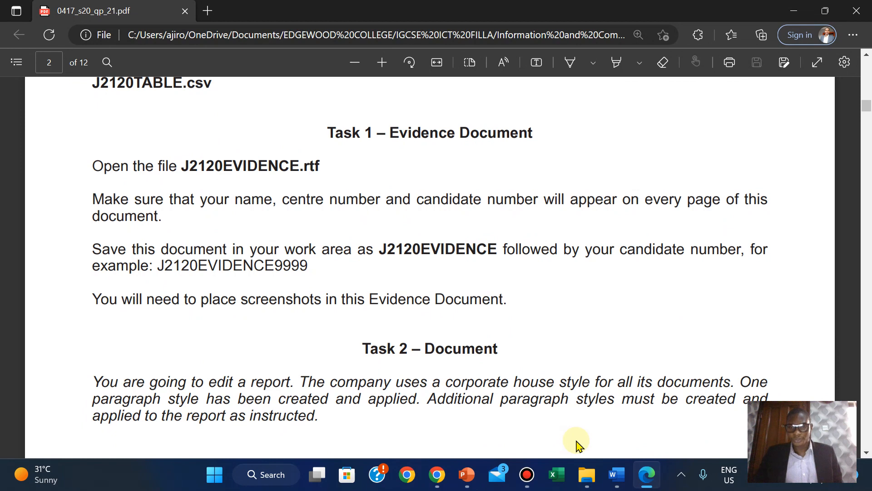
{"action": "mouse_move", "coordinate": [614, 481]}
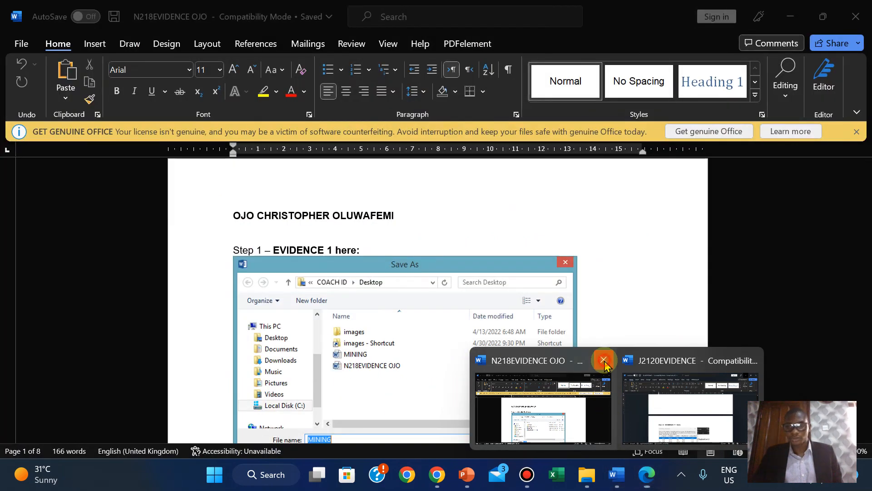
- Close the other evidence document and place the cursor below Step 1 in J2120EVIDENCE
{"action": "left_click", "coordinate": [604, 360]}
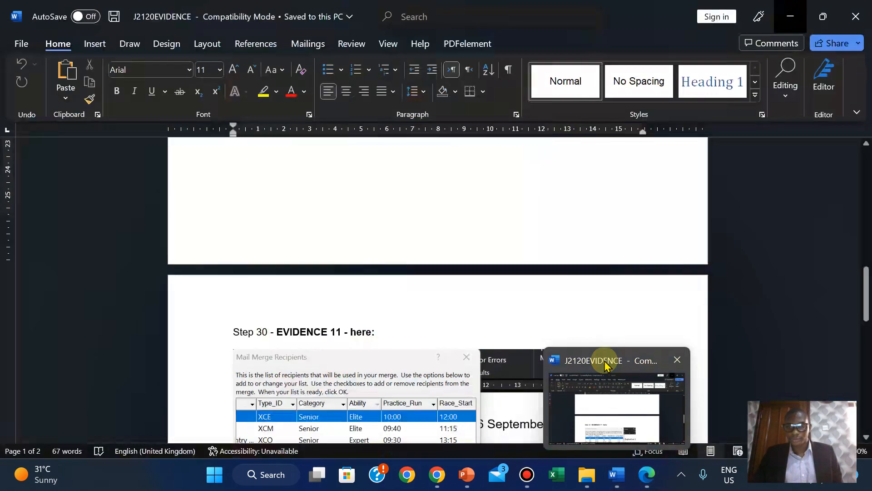
{"action": "left_click", "coordinate": [599, 408]}
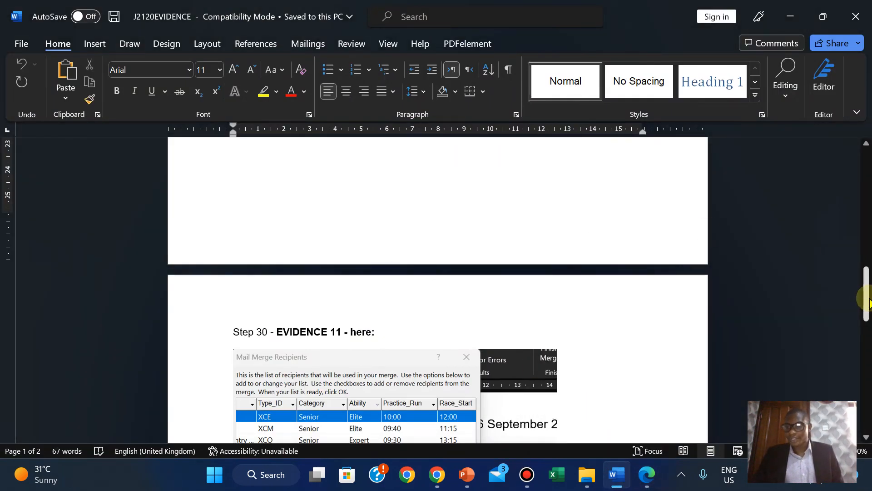
{"action": "left_click_drag", "start_coordinate": [867, 300], "coordinate": [865, 142]}
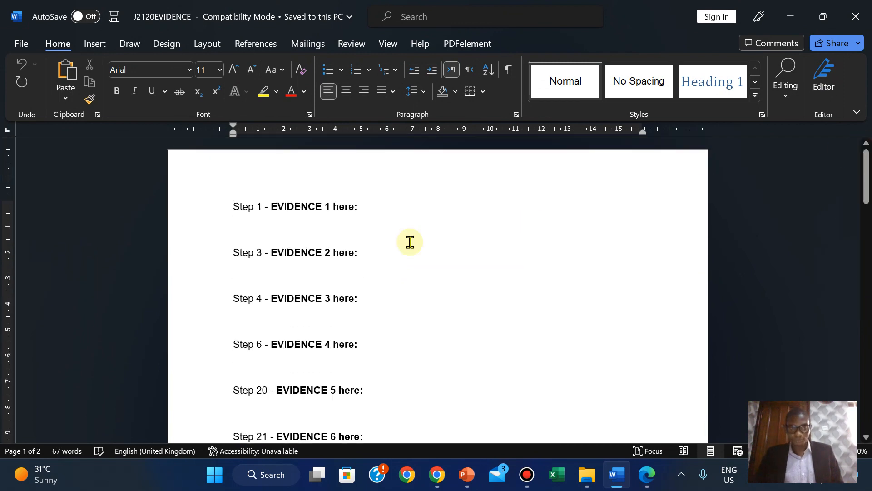
{"action": "left_click", "coordinate": [248, 233]}
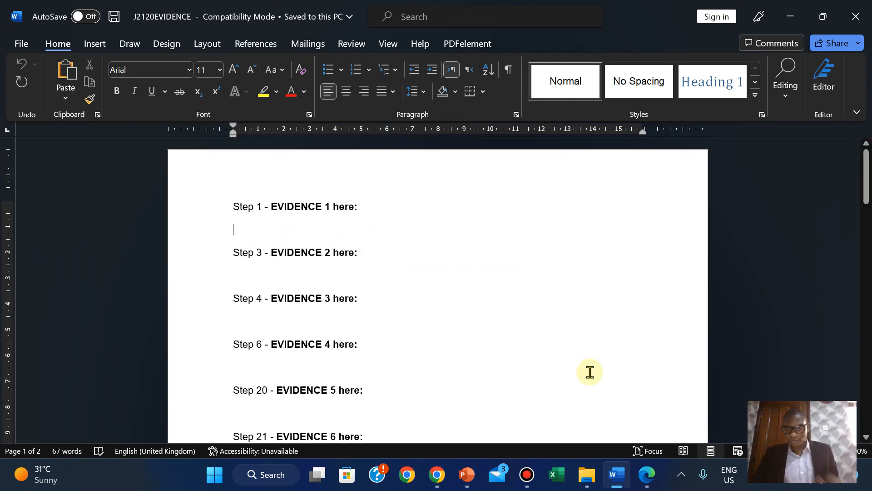
- Open the Insert tab's gallery of built-in header designs
{"action": "left_click", "coordinate": [89, 47]}
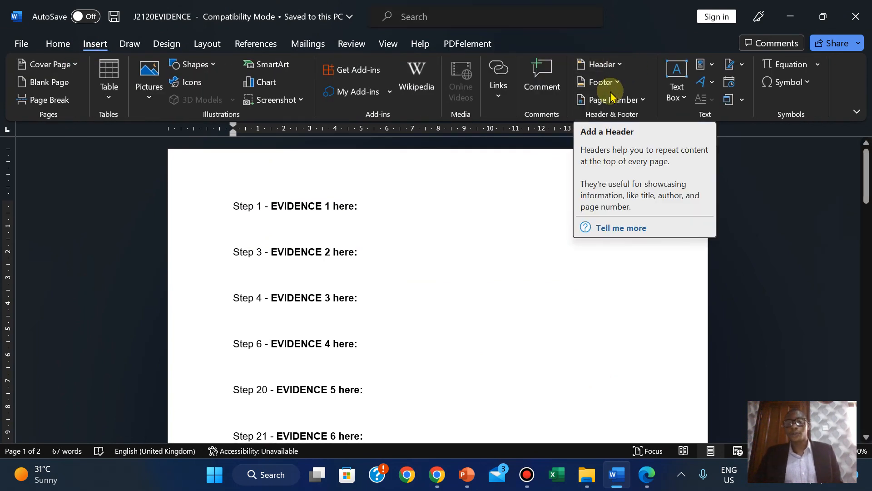
{"action": "left_click", "coordinate": [649, 476]}
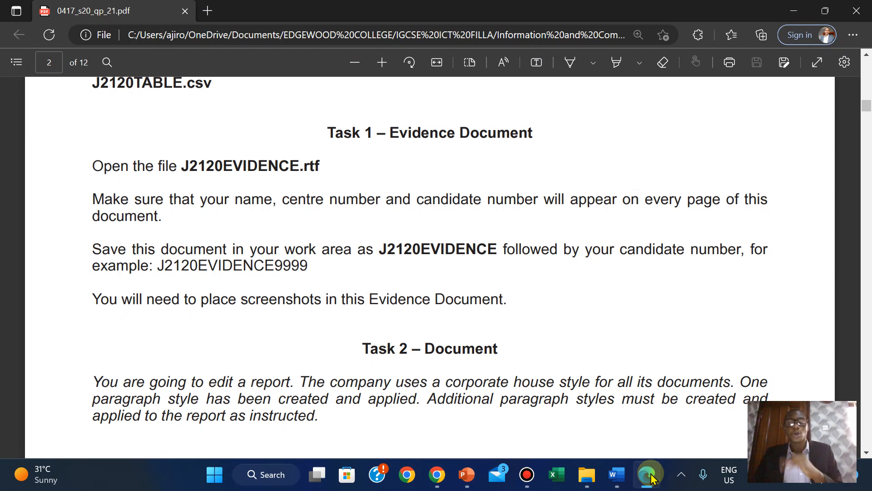
{"action": "key", "text": "alt+Tab"}
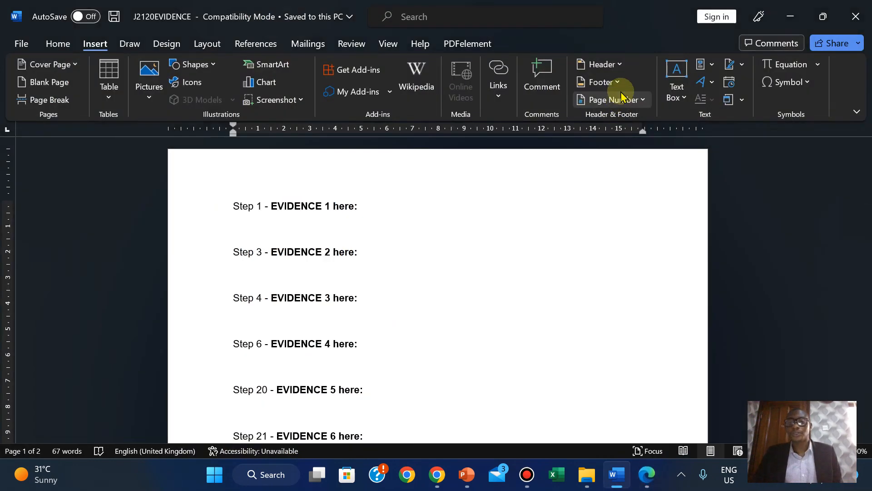
{"action": "left_click", "coordinate": [613, 60]}
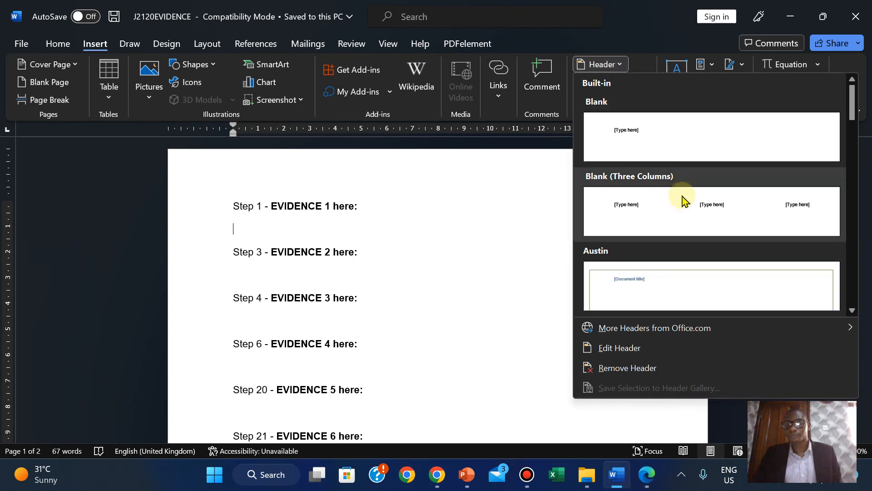
- Add a Blank (Three Columns) header with the candidate's name, candidate number and 2023
{"action": "left_click", "coordinate": [681, 202]}
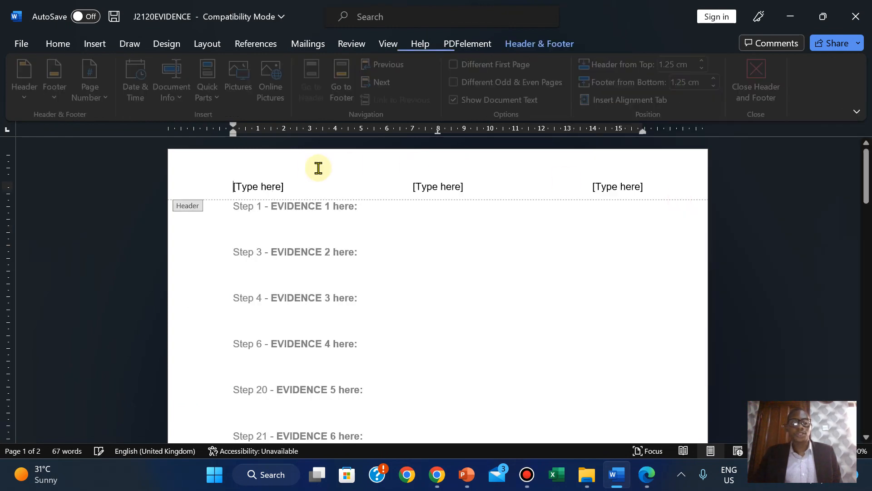
{"action": "left_click", "coordinate": [267, 187]}
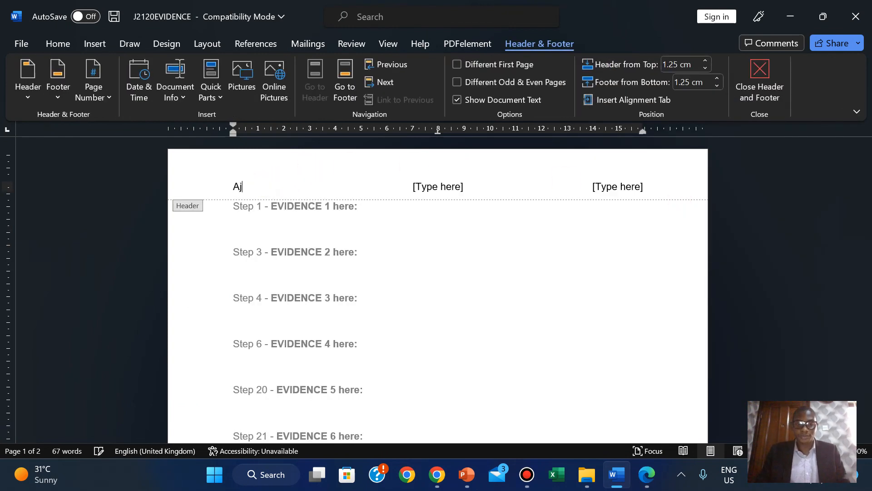
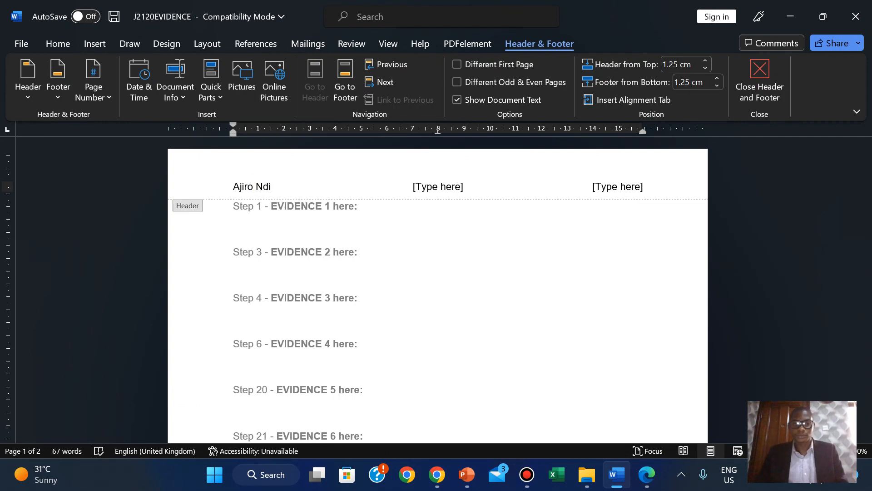
{"action": "left_click", "coordinate": [440, 183]}
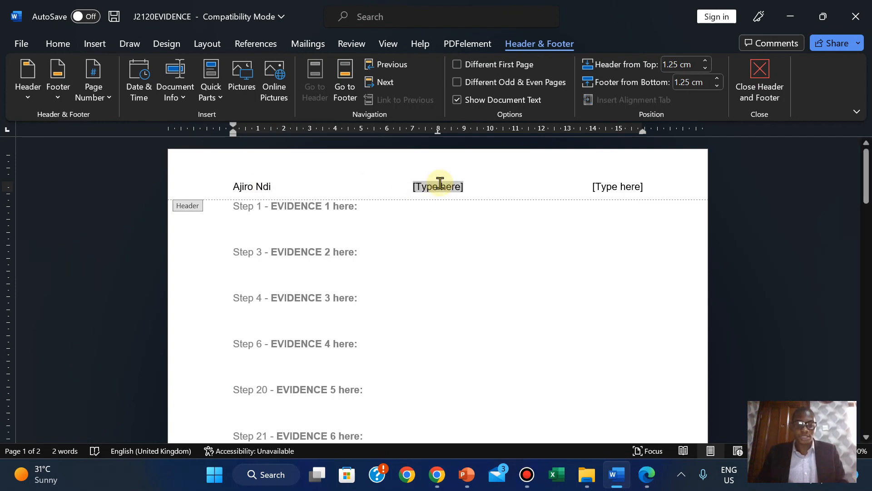
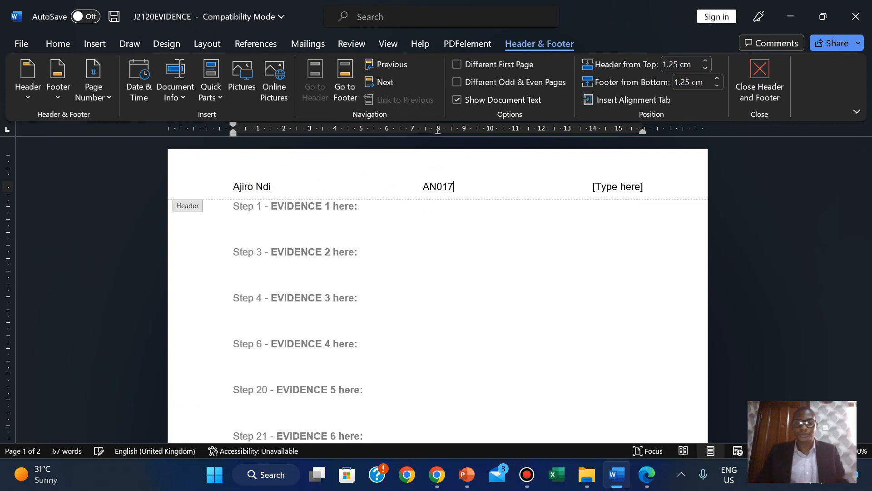
{"action": "left_click", "coordinate": [611, 187]}
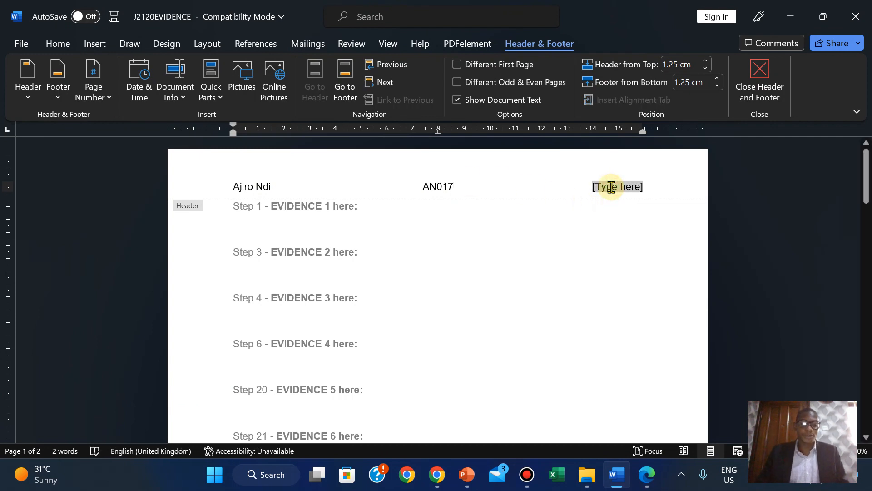
{"action": "type", "text": "2023"}
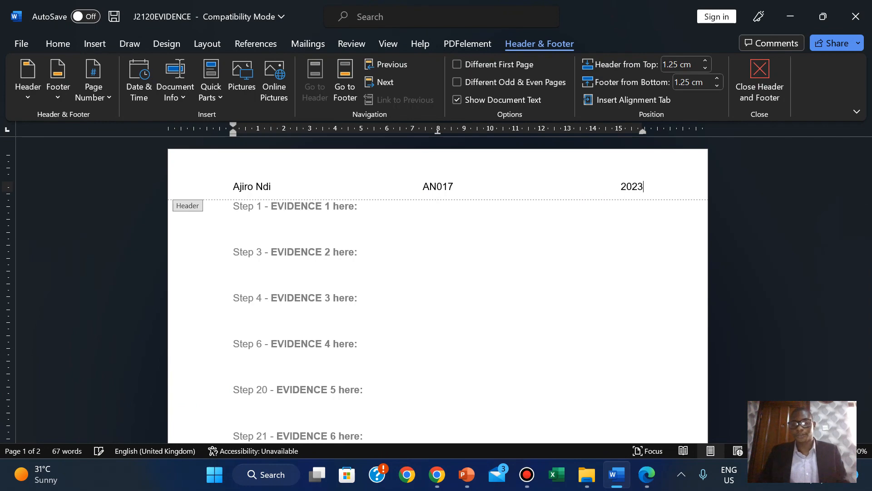
{"action": "left_click", "coordinate": [771, 86]}
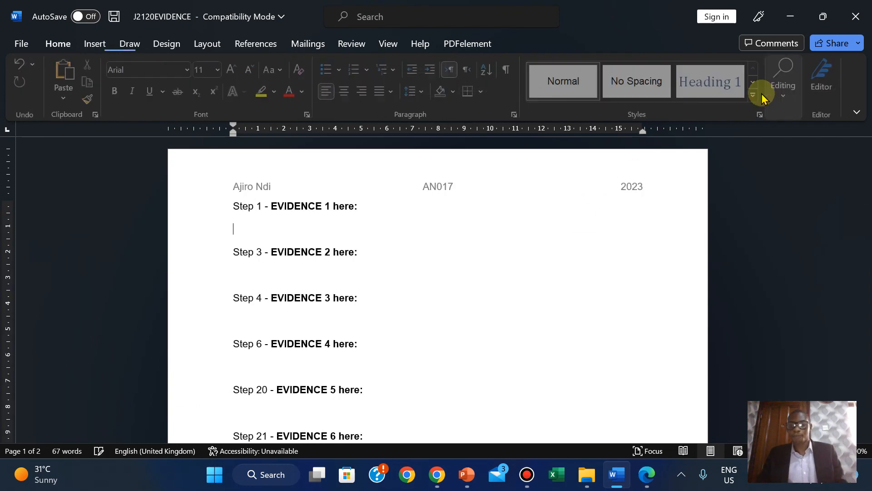
{"action": "left_click", "coordinate": [647, 483]}
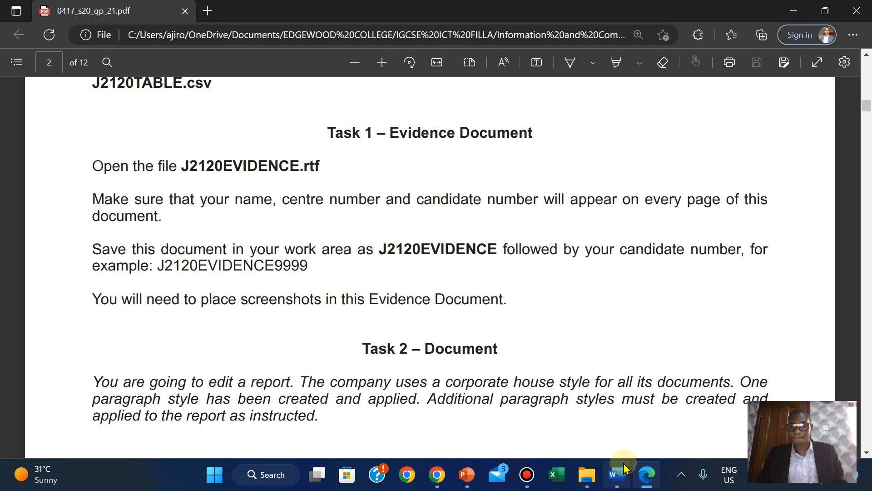
- Save As the evidence document, appending 2023 to make J2120EVIDENCE2023
{"action": "mouse_move", "coordinate": [621, 468]}
{"action": "left_click", "coordinate": [623, 427]}
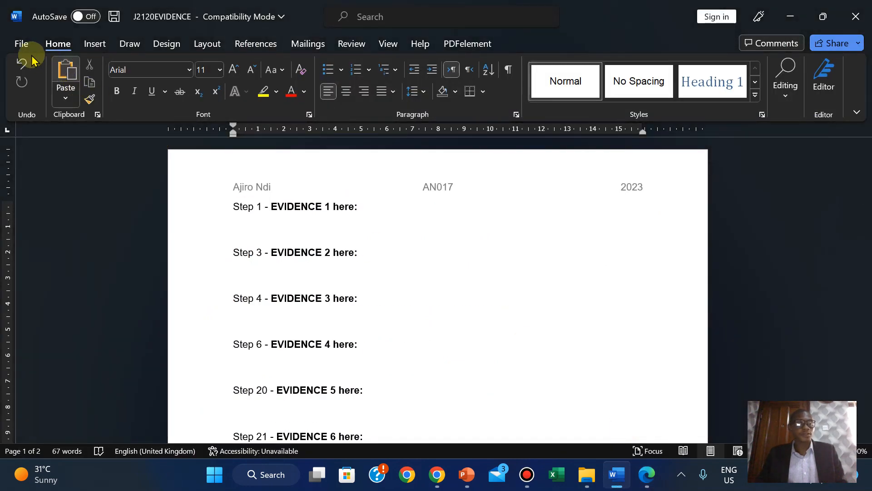
{"action": "left_click", "coordinate": [14, 44]}
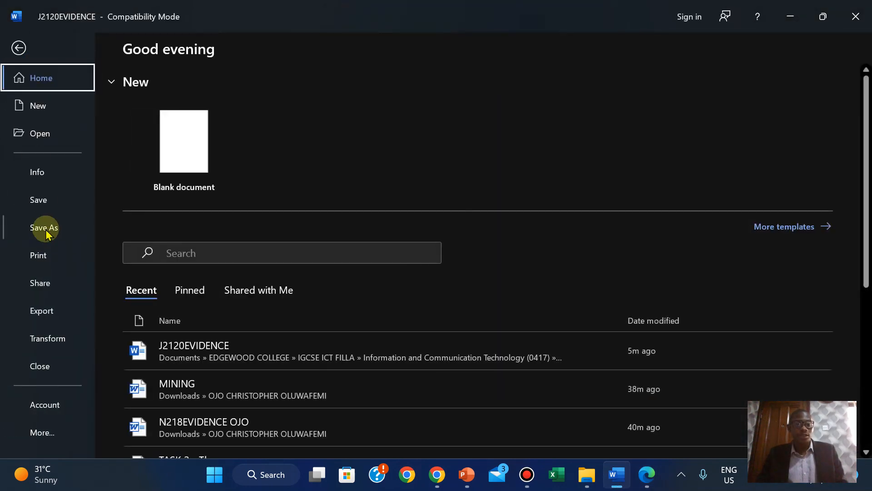
{"action": "left_click", "coordinate": [24, 227]}
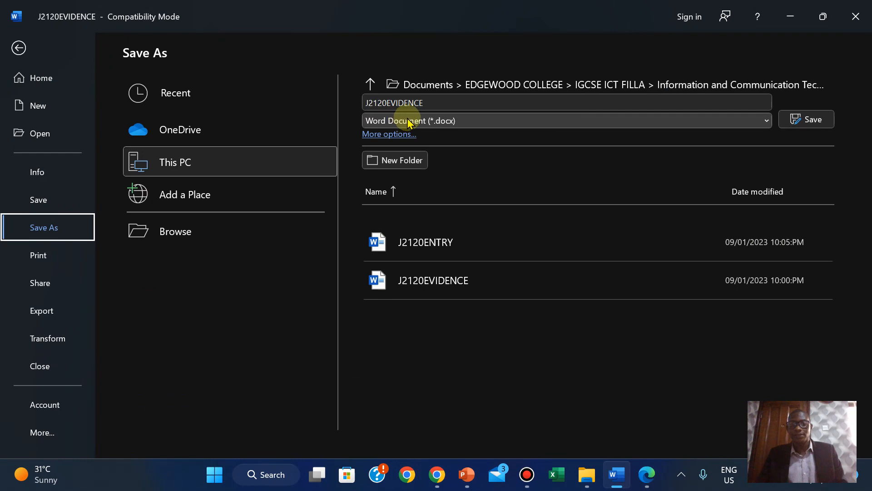
{"action": "left_click", "coordinate": [456, 108]}
{"action": "left_click", "coordinate": [456, 108]}
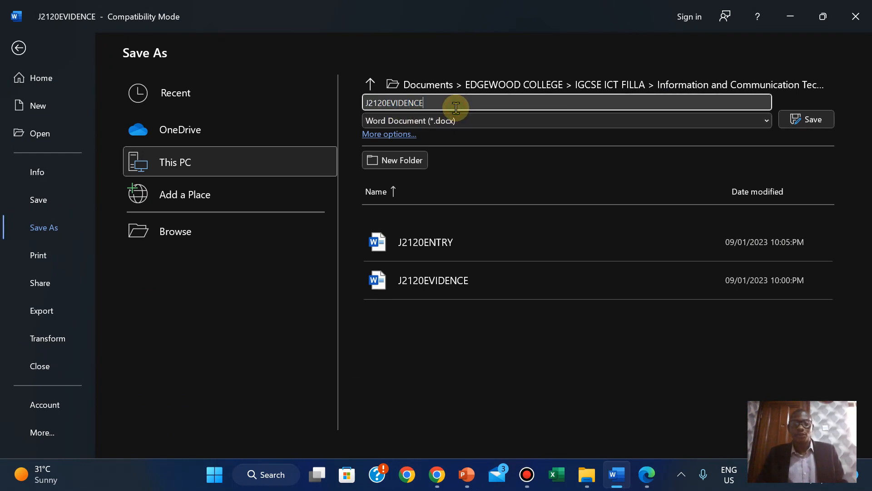
{"action": "type", "text": "2023"}
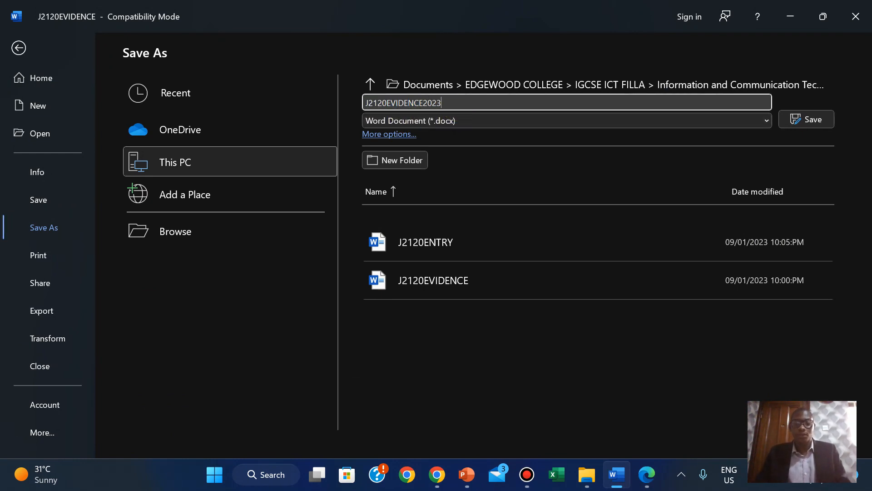
{"action": "left_click", "coordinate": [793, 118]}
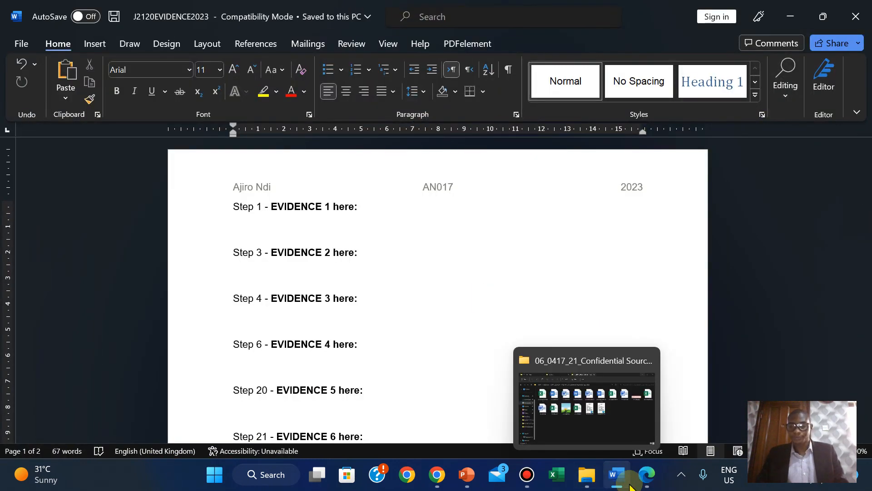
- Read Task 2's instruction to open J2120MTB.rtf, then go to the source files folder
{"action": "left_click", "coordinate": [656, 479]}
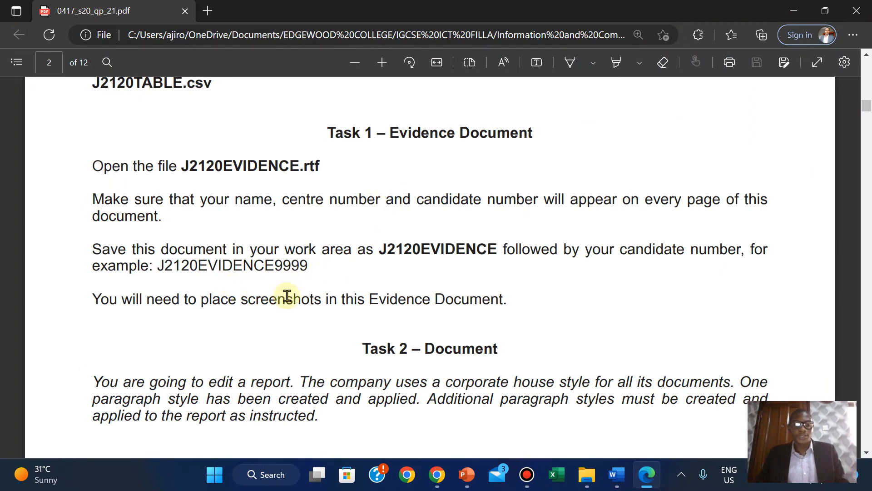
{"action": "scroll", "coordinate": [309, 296], "scroll_direction": "down", "scroll_amount": 5}
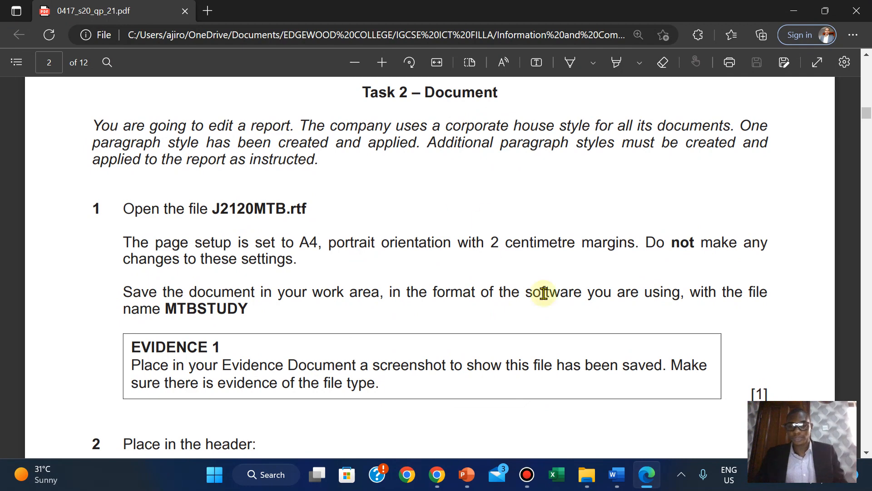
{"action": "left_click", "coordinate": [586, 485]}
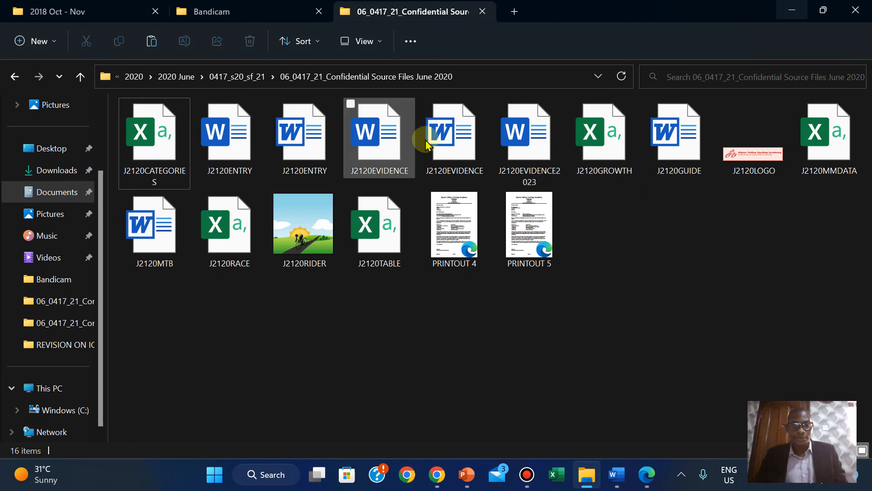
- Open J2120MTB from the source files folder and enable editing in Protected View
{"action": "double_click", "coordinate": [161, 232]}
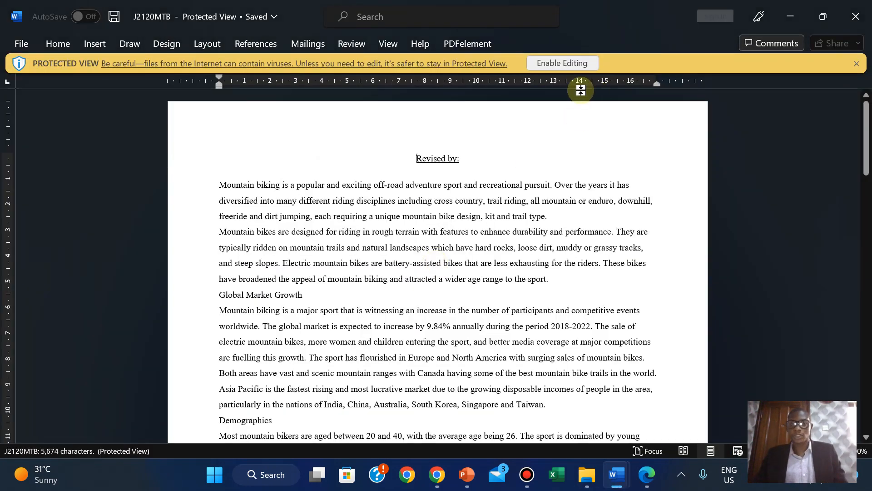
{"action": "left_click", "coordinate": [553, 62]}
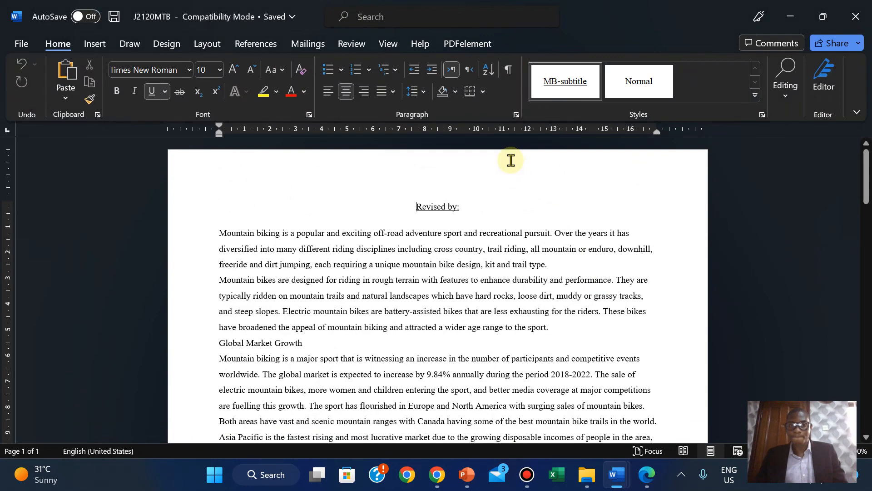
- Switch back to the question paper PDF showing Task 2's save-as instruction
{"action": "left_click", "coordinate": [647, 482]}
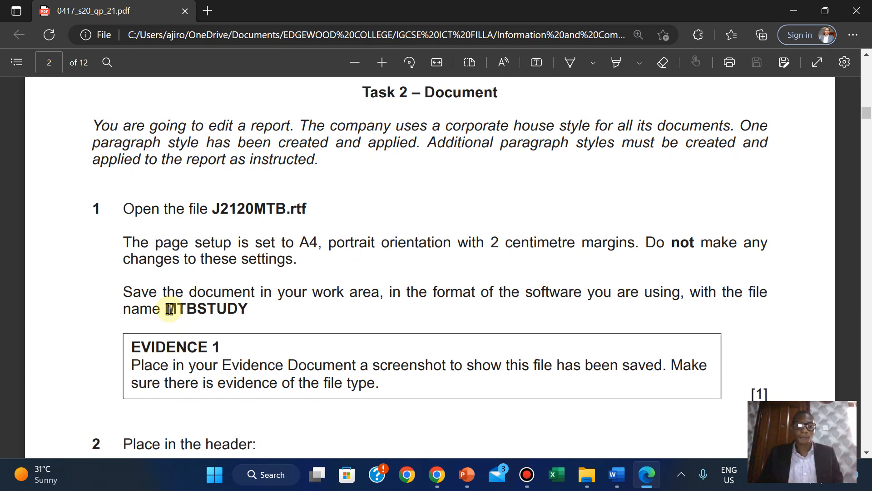
- Copy the file name MTBSTUDY from the question paper and open J2120MTB's File menu
{"action": "left_click_drag", "start_coordinate": [170, 309], "coordinate": [249, 312]}
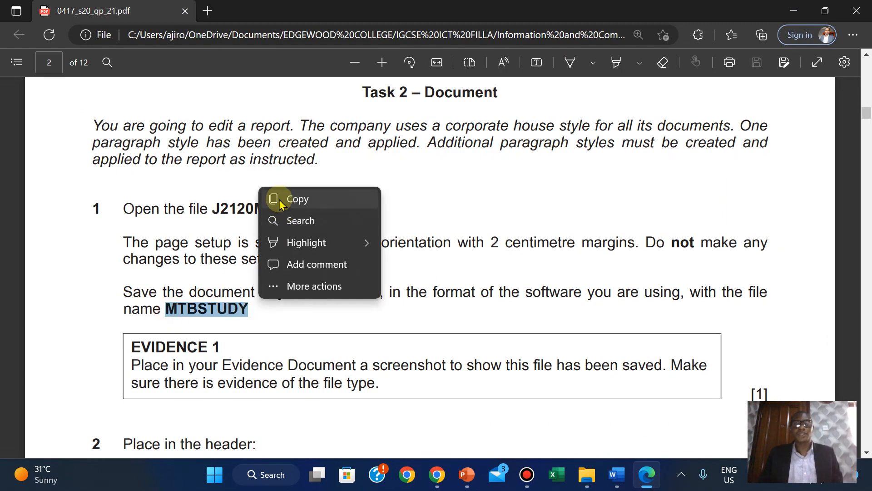
{"action": "left_click", "coordinate": [279, 200]}
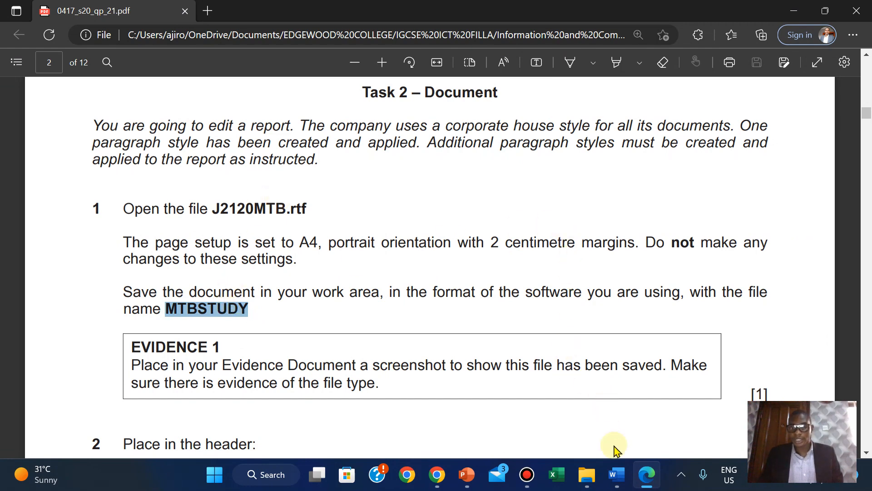
{"action": "mouse_move", "coordinate": [620, 474]}
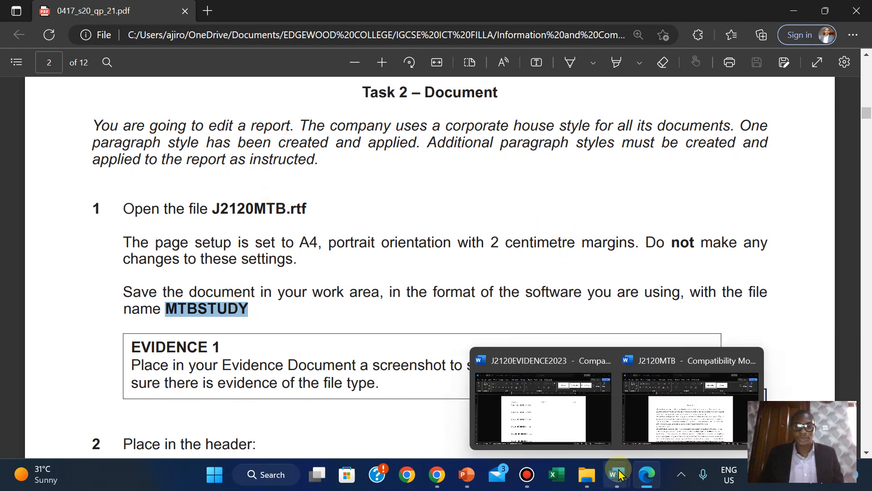
{"action": "left_click", "coordinate": [663, 391]}
{"action": "left_click", "coordinate": [13, 43]}
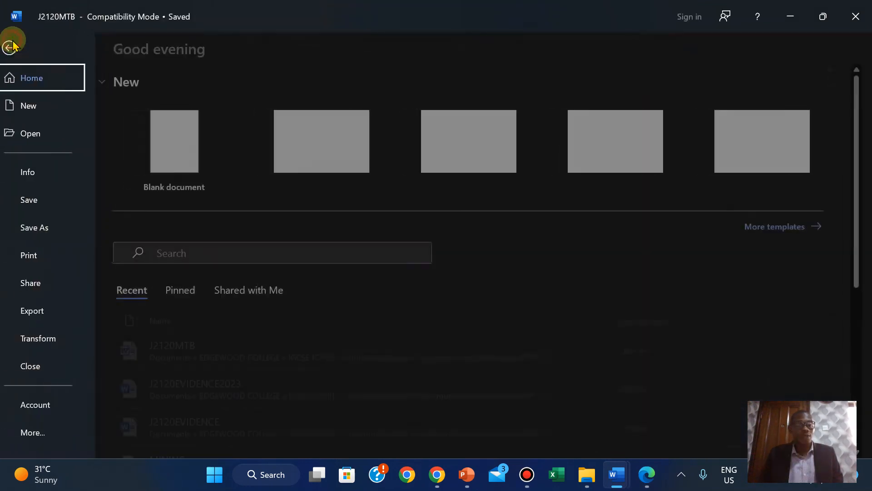
- Save the report as MTBSTUDY, pasting the name and choosing Word Document (*.docx)
{"action": "left_click", "coordinate": [51, 232]}
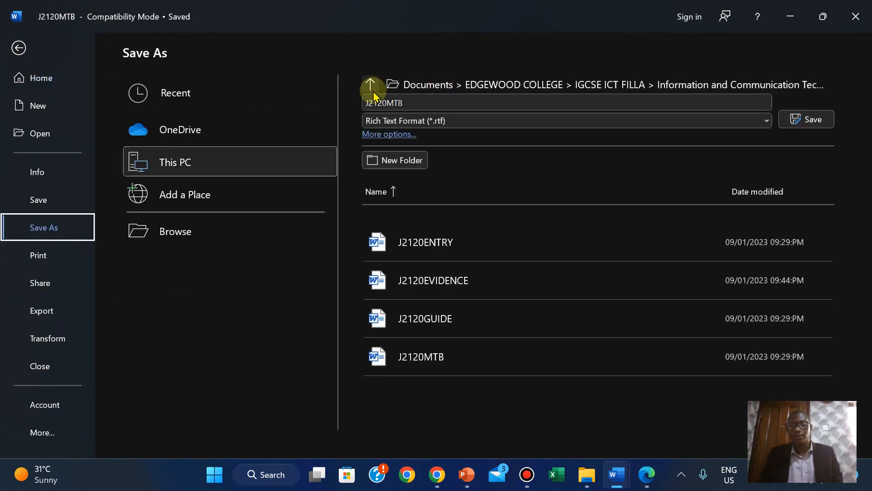
{"action": "left_click", "coordinate": [390, 101]}
{"action": "right_click", "coordinate": [390, 101]}
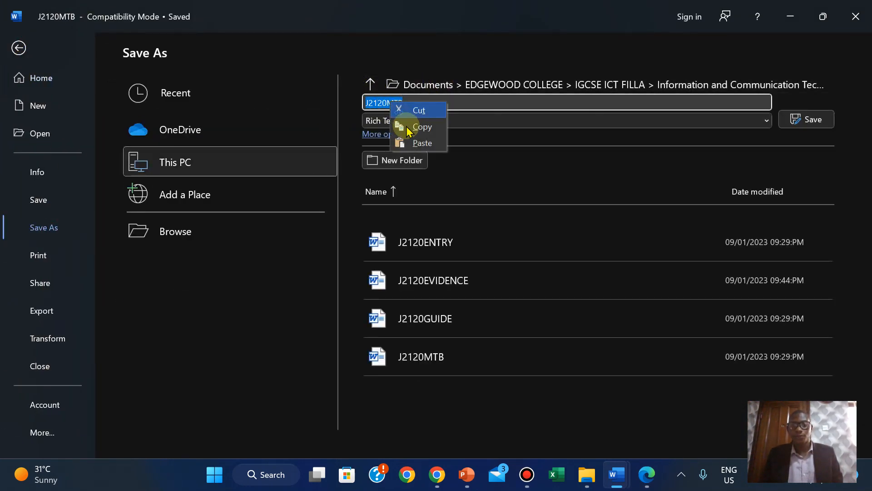
{"action": "left_click", "coordinate": [410, 144]}
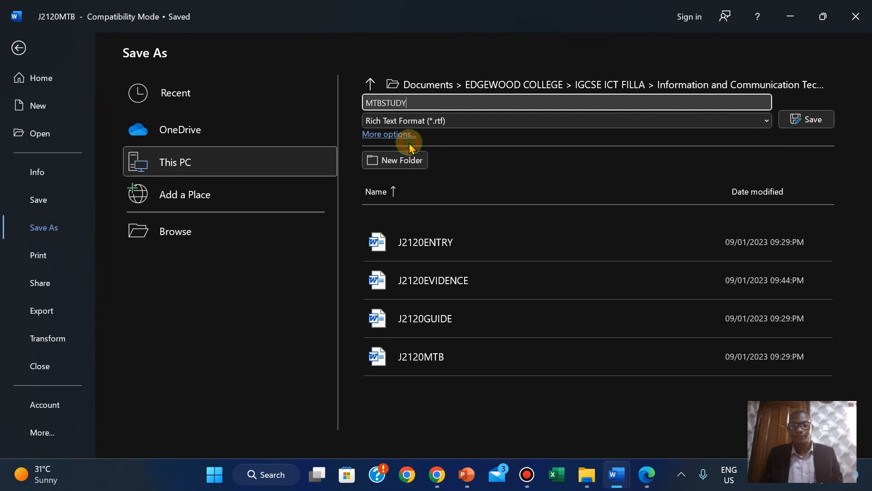
{"action": "left_click", "coordinate": [646, 475]}
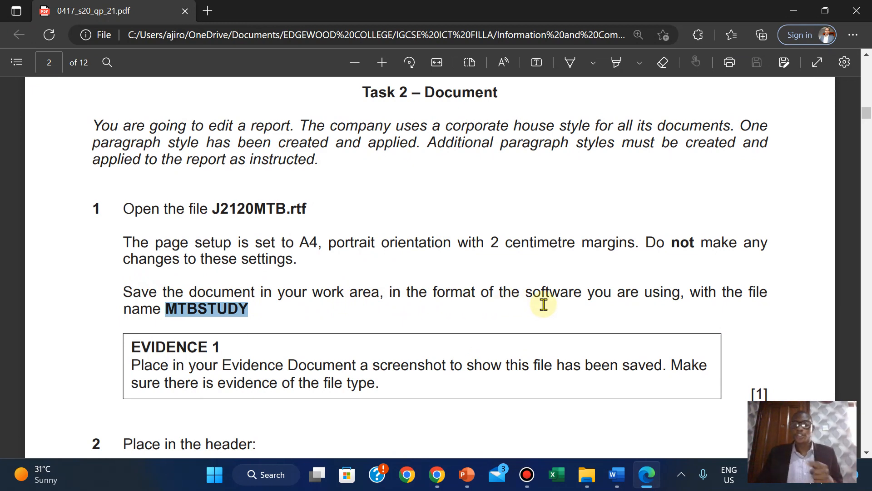
{"action": "mouse_move", "coordinate": [617, 475]}
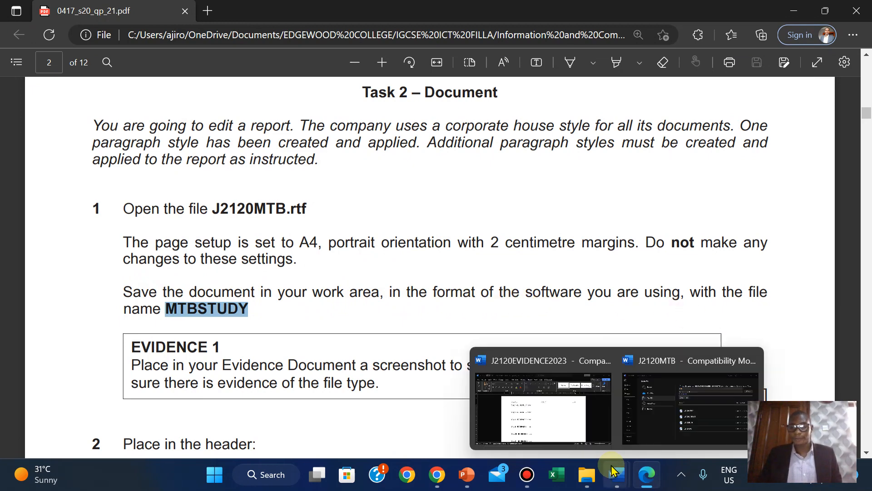
{"action": "left_click", "coordinate": [633, 426]}
{"action": "left_click", "coordinate": [442, 120]}
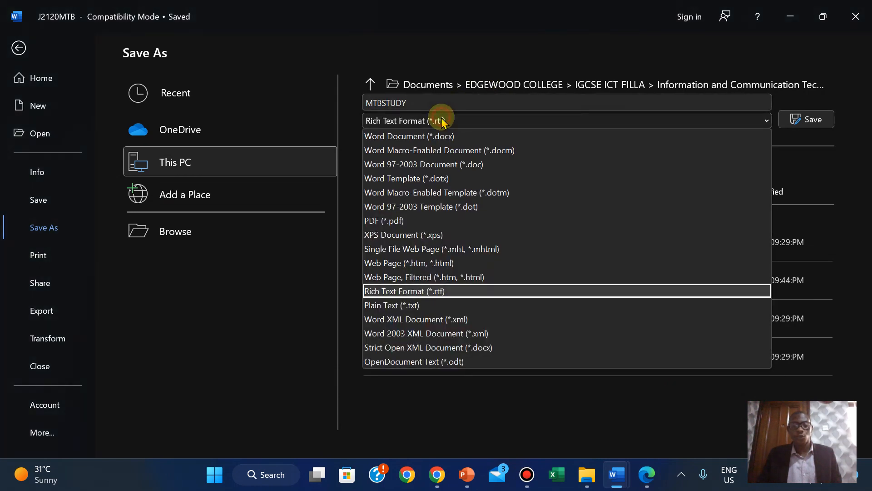
{"action": "left_click", "coordinate": [401, 136]}
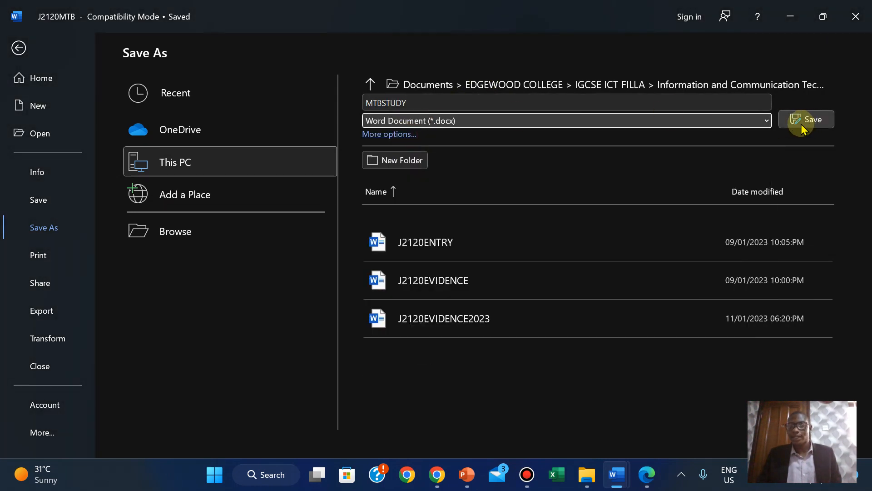
{"action": "left_click", "coordinate": [803, 129]}
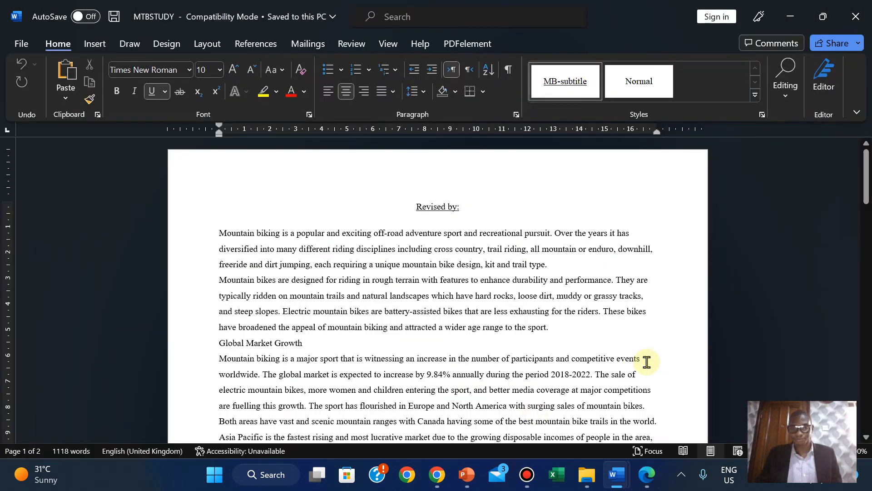
{"action": "left_click", "coordinate": [647, 475]}
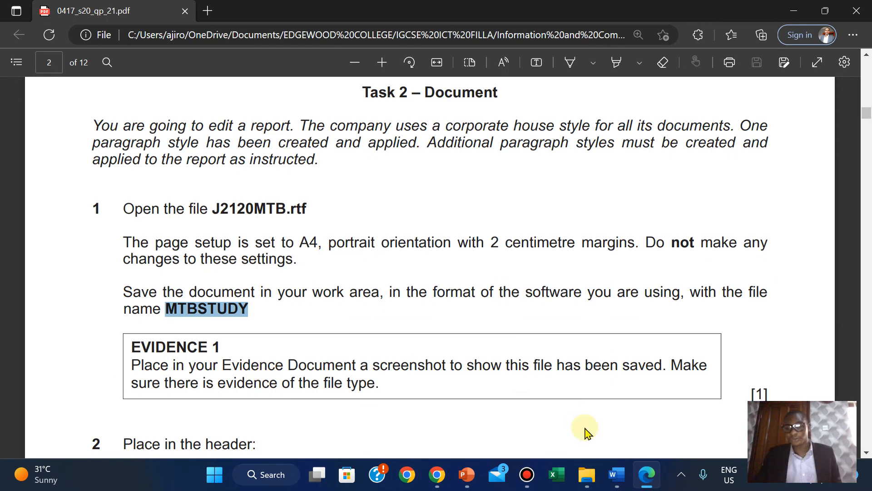
- Show the source files folder in Details view, sorted by date modified with the newest first
{"action": "left_click", "coordinate": [596, 467]}
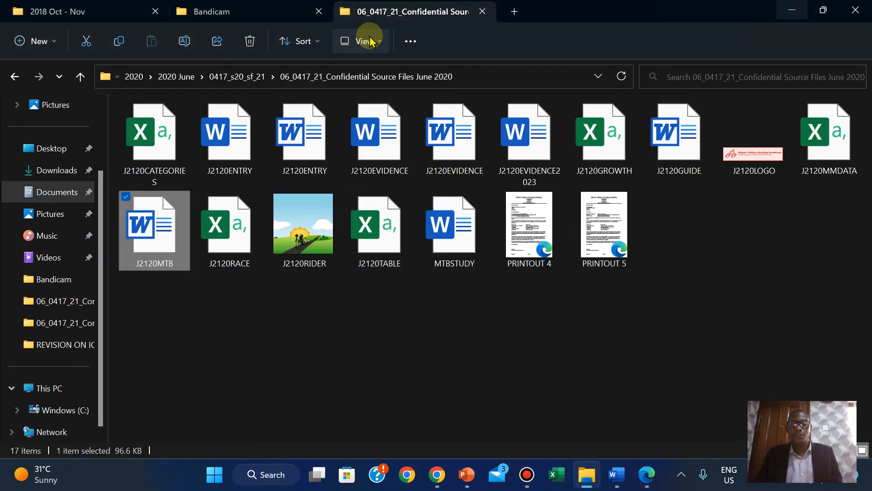
{"action": "left_click", "coordinate": [368, 41]}
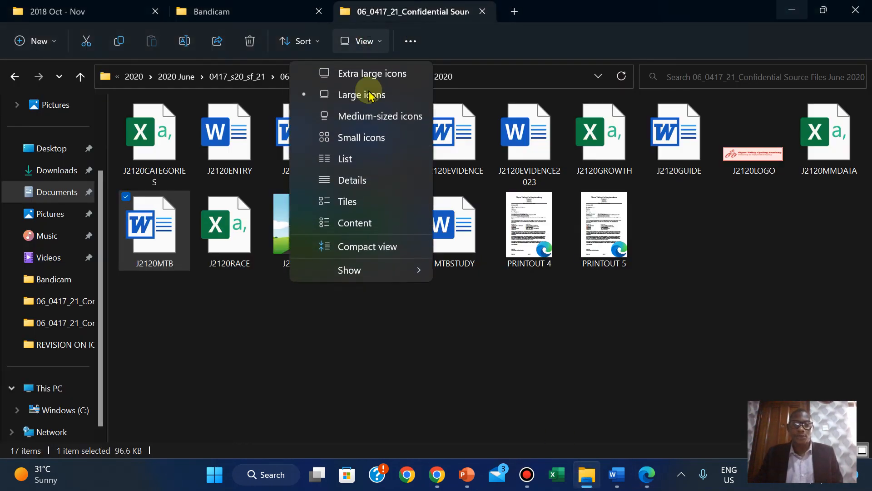
{"action": "left_click", "coordinate": [359, 177]}
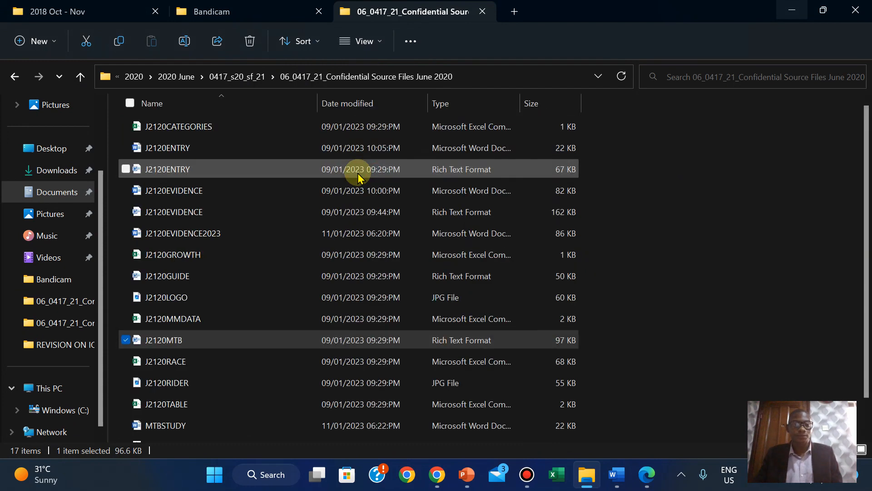
{"action": "right_click", "coordinate": [713, 162]}
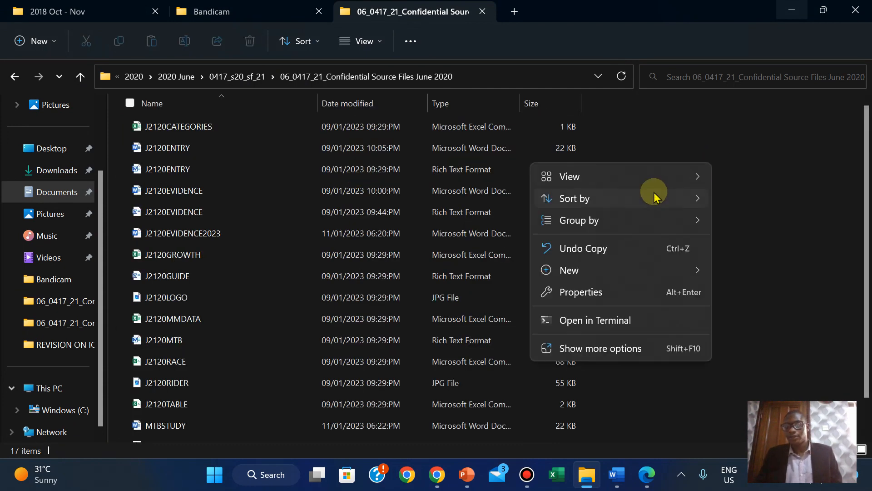
{"action": "mouse_move", "coordinate": [654, 197]}
{"action": "left_click", "coordinate": [736, 223]}
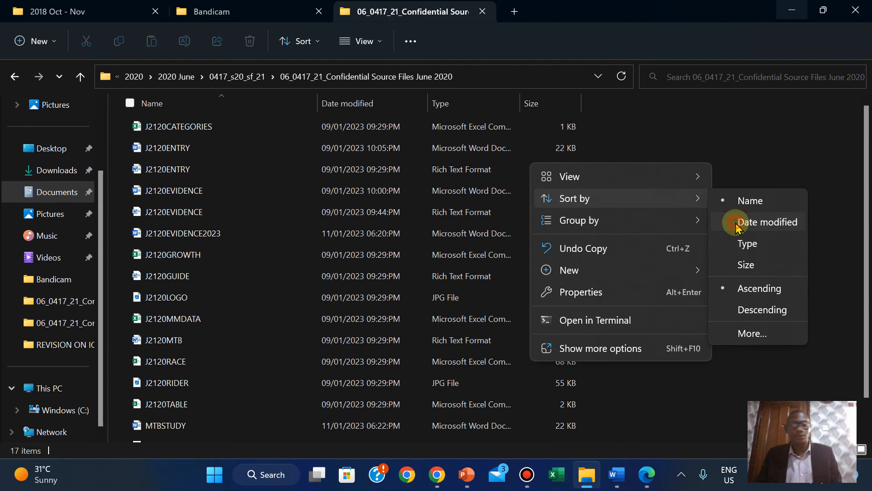
{"action": "left_click", "coordinate": [684, 181]}
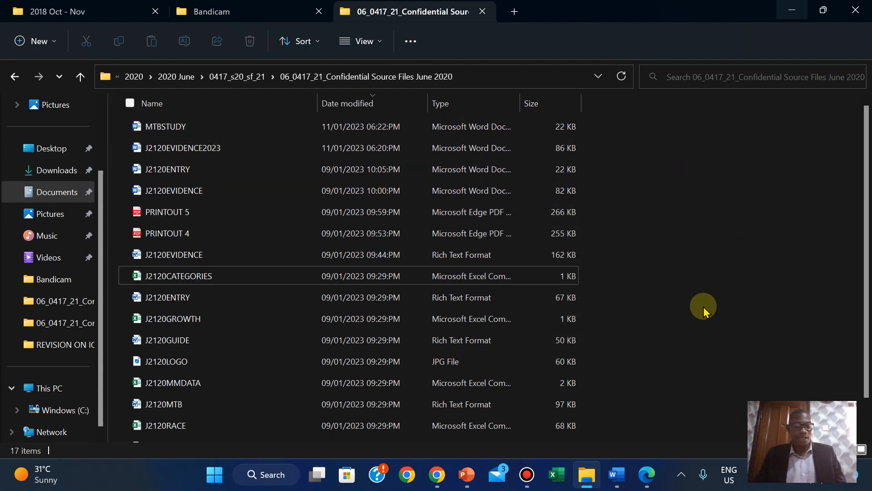
- Launch Snipping Tool, snip the folder path and MTBSTUDY row, then close it
{"action": "left_click", "coordinate": [211, 477]}
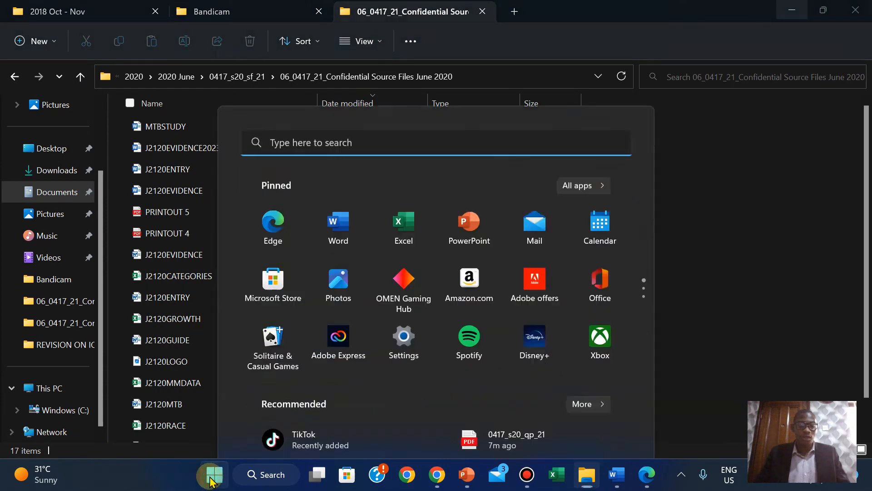
{"action": "type", "text": "sn"}
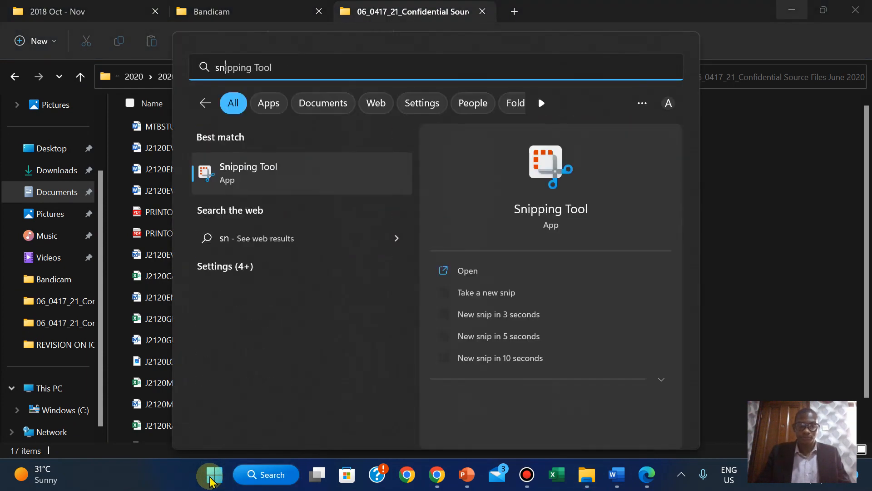
{"action": "type", "text": "i"}
{"action": "left_click", "coordinate": [465, 270]}
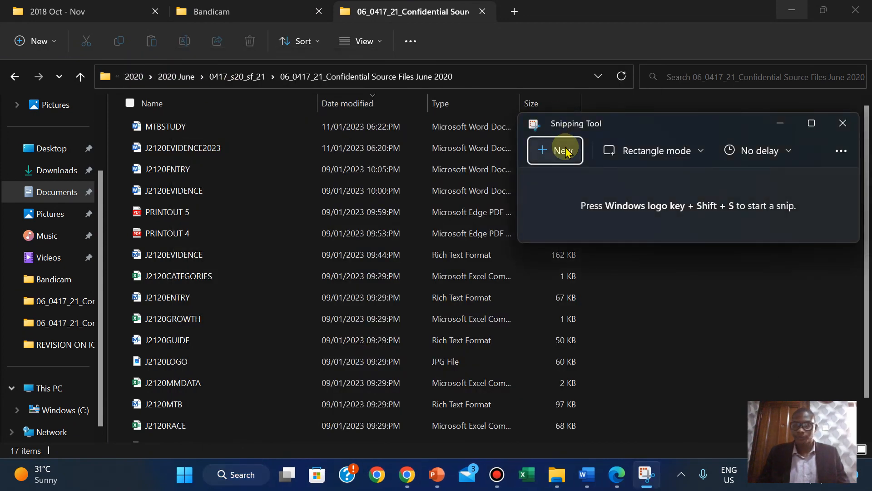
{"action": "left_click", "coordinate": [566, 152]}
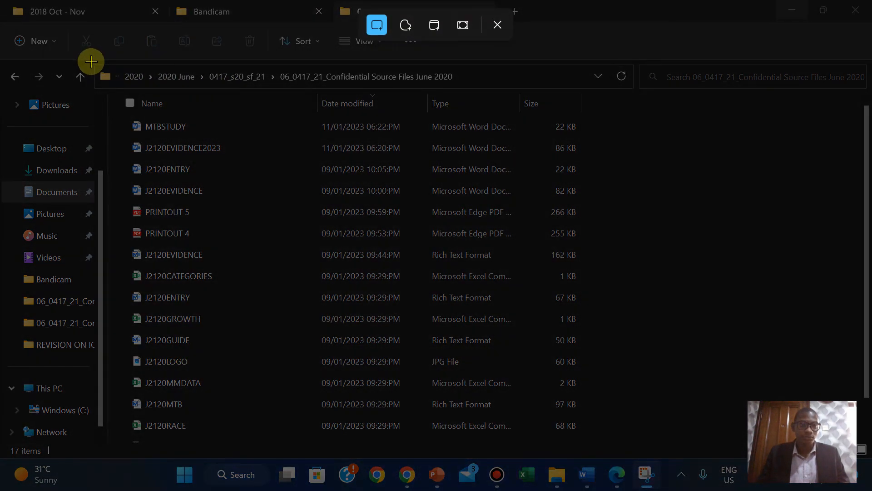
{"action": "left_click_drag", "start_coordinate": [91, 61], "coordinate": [608, 138]}
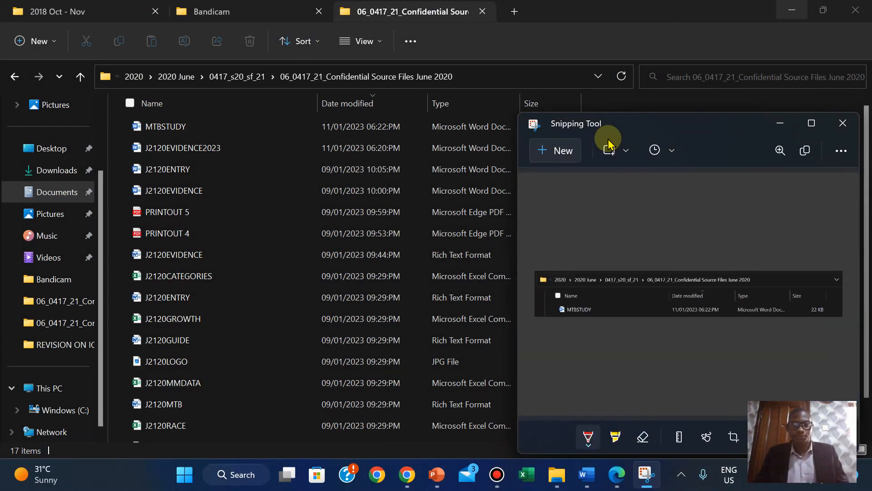
{"action": "left_click", "coordinate": [835, 132]}
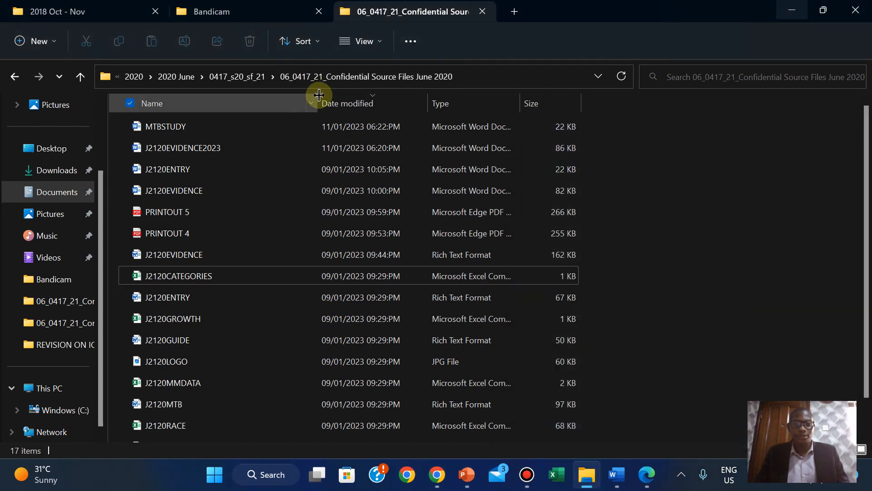
- Autofit the Name and Type columns so full type names show, then bring up Windows search
{"action": "double_click", "coordinate": [318, 95]}
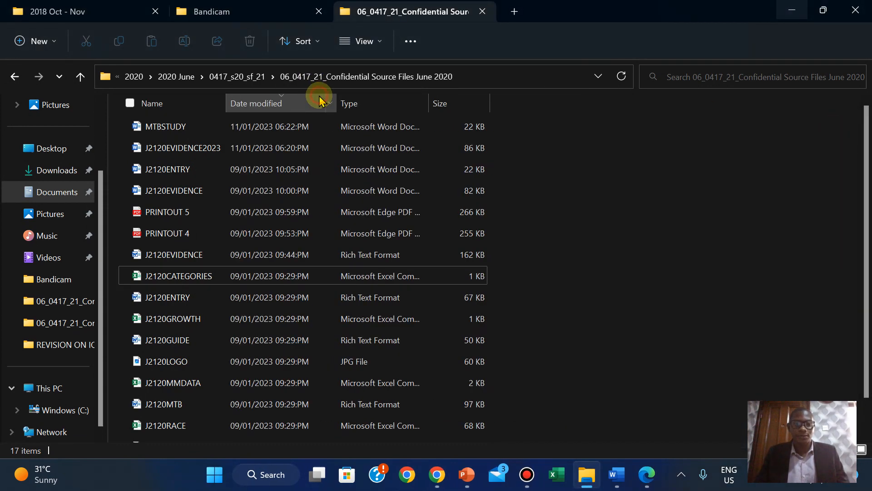
{"action": "double_click", "coordinate": [429, 95]}
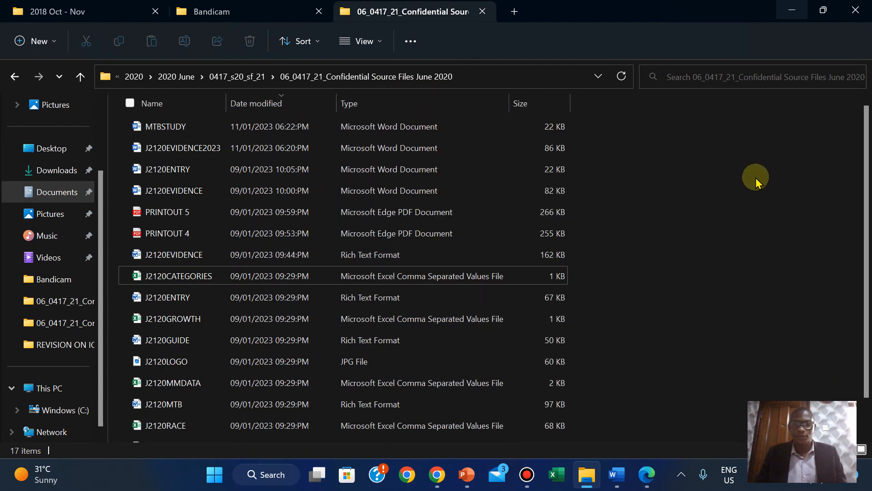
{"action": "key", "text": "super"}
- Launch Snipping Tool from 'sni' search and snip the folder path and first file row
{"action": "type", "text": "sni"}
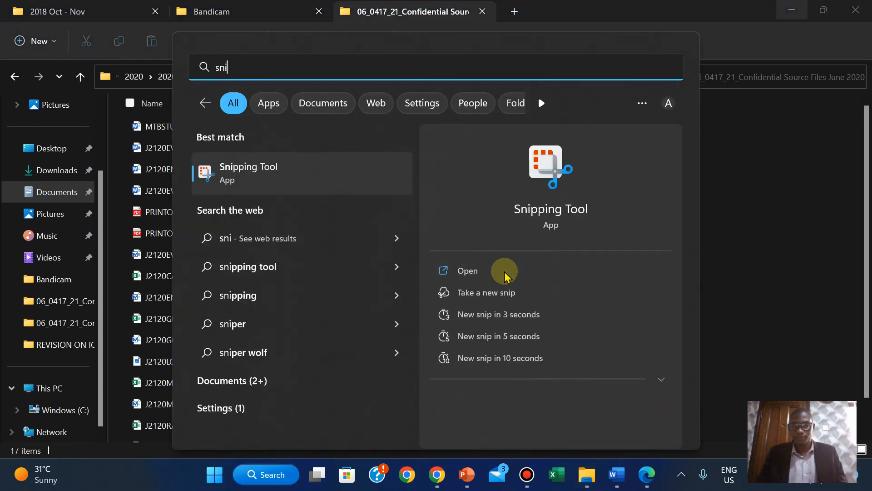
{"action": "left_click", "coordinate": [506, 273]}
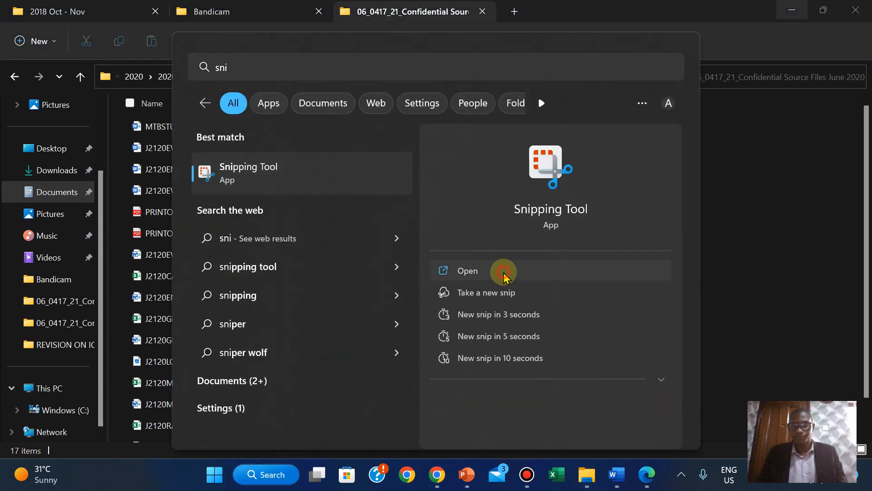
{"action": "left_click", "coordinate": [562, 148]}
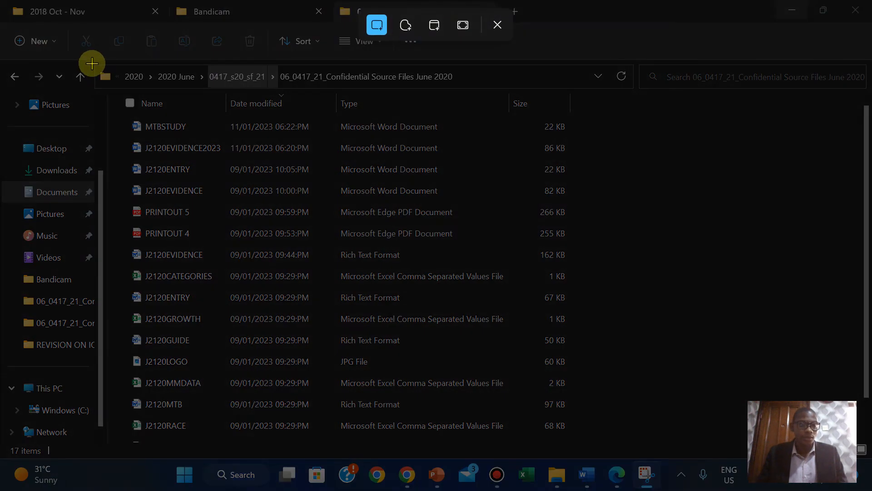
{"action": "left_click_drag", "start_coordinate": [92, 63], "coordinate": [587, 137]}
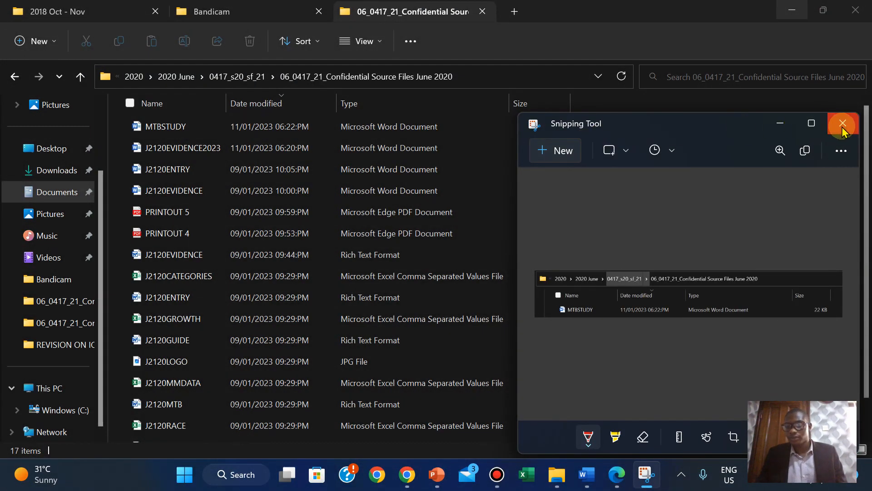
- Retake the snip so it covers the folder path and the MTBSTUDY Word document row
{"action": "left_click", "coordinate": [555, 151]}
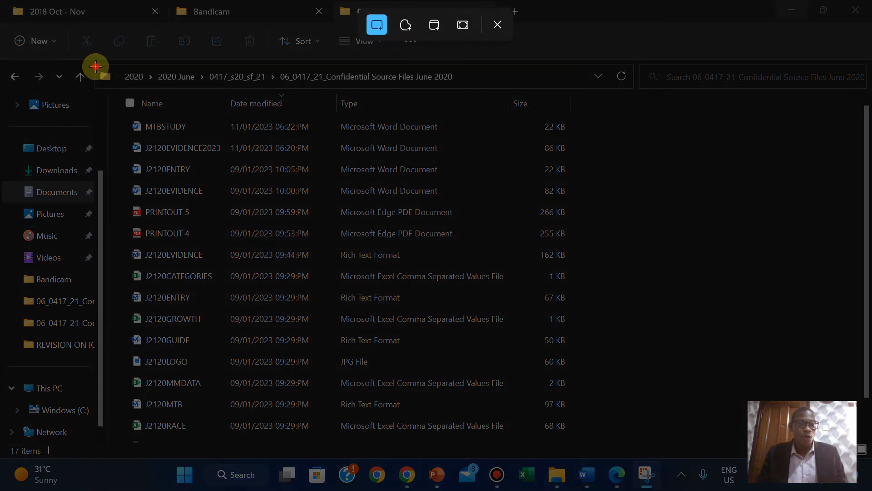
{"action": "left_click", "coordinate": [94, 66]}
{"action": "left_click", "coordinate": [653, 465]}
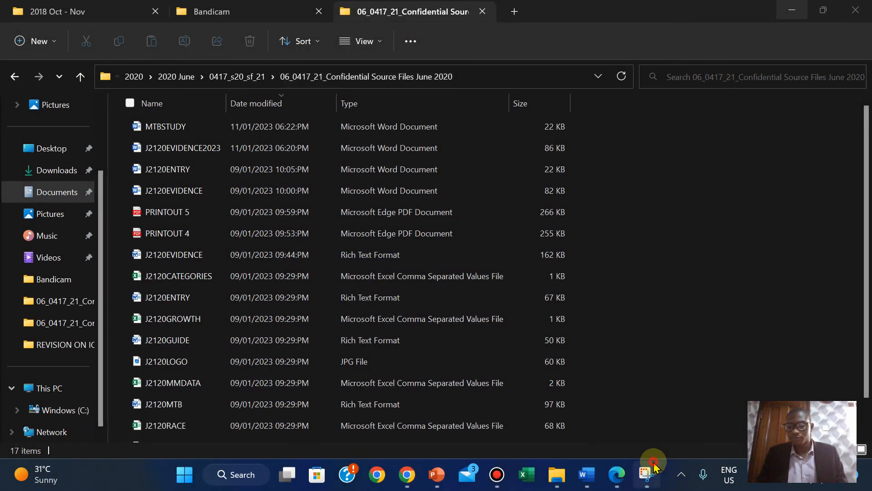
{"action": "left_click", "coordinate": [559, 156]}
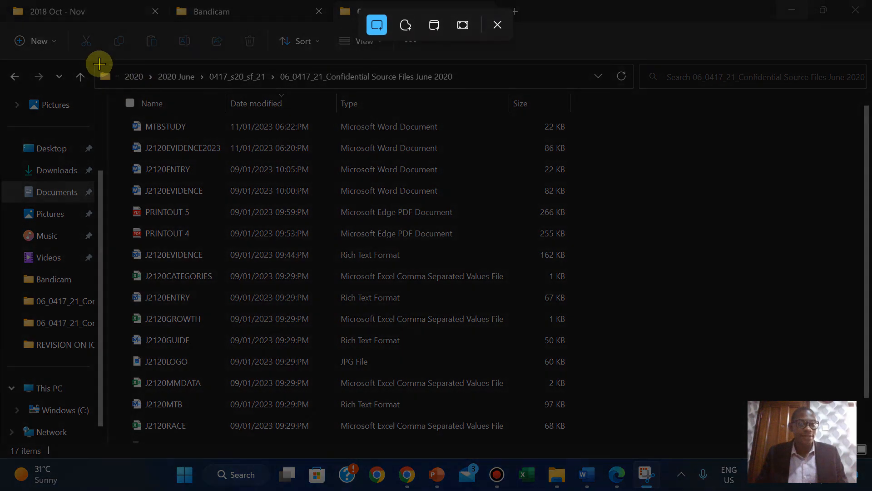
{"action": "left_click_drag", "start_coordinate": [96, 64], "coordinate": [629, 139]}
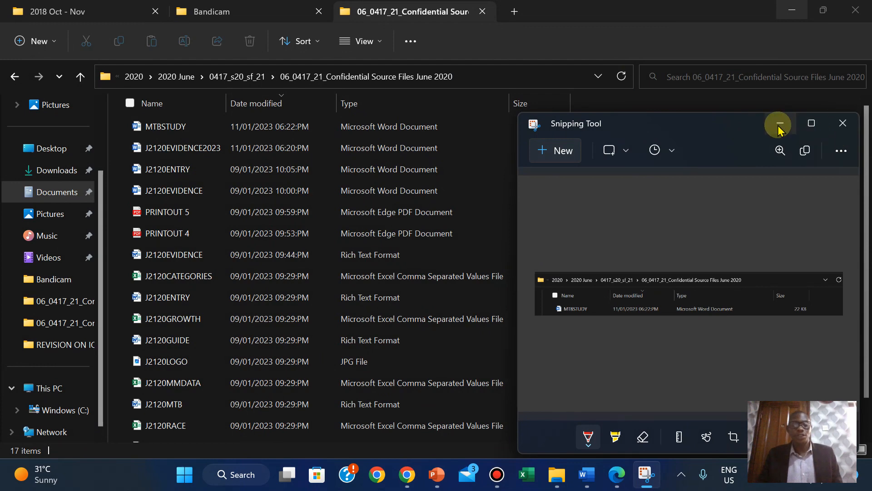
{"action": "left_click", "coordinate": [624, 478]}
{"action": "left_click", "coordinate": [621, 476]}
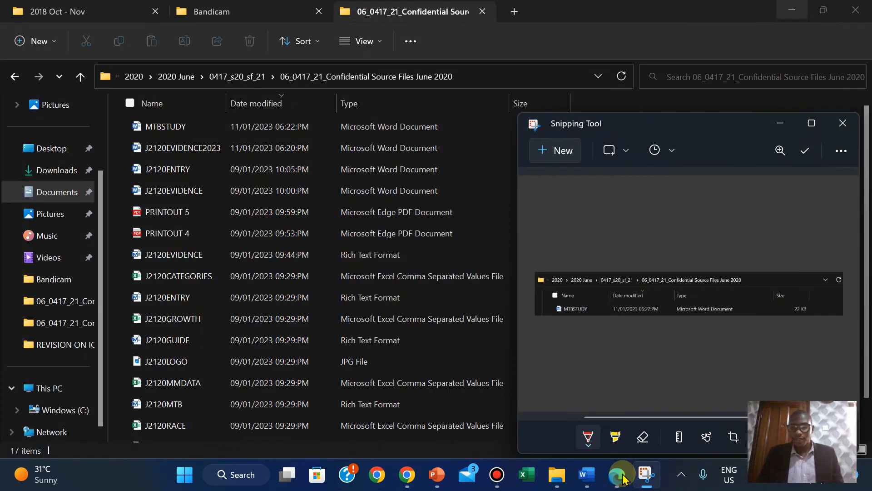
- Paste the MTBSTUDY file capture under Step 1 – EVIDENCE 1 in J2120EVIDENCE2023
{"action": "mouse_move", "coordinate": [585, 475]}
{"action": "left_click", "coordinate": [551, 440]}
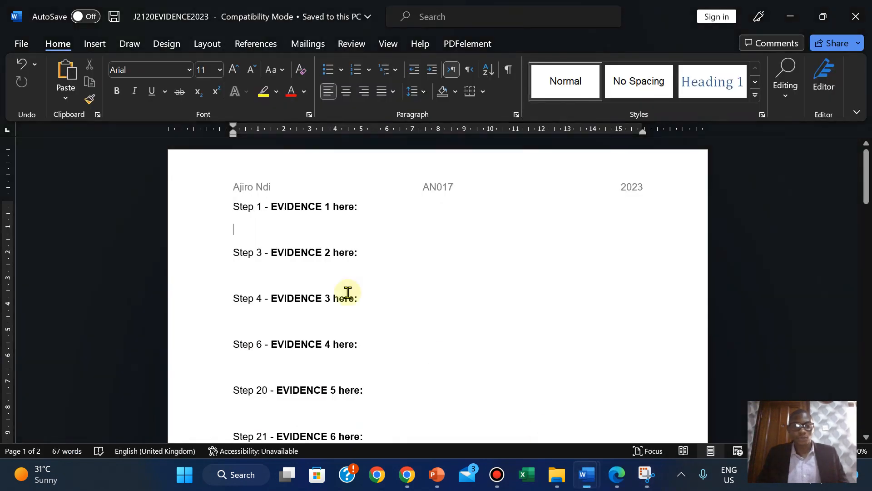
{"action": "key", "text": "ctrl+v"}
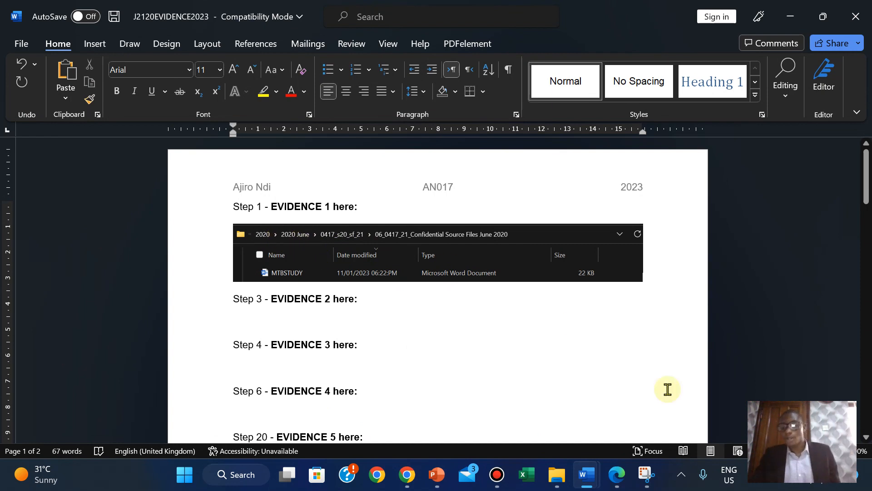
{"action": "left_click", "coordinate": [617, 474]}
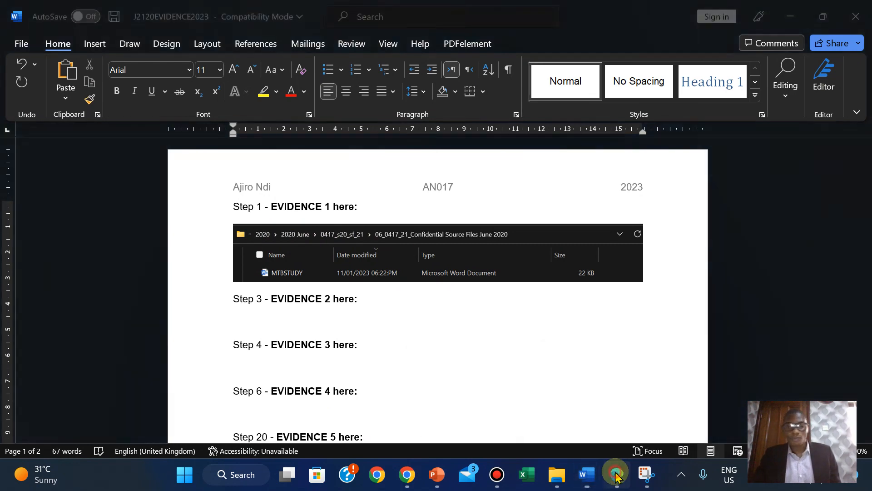
- Highlight the task 1 instructions through EVIDENCE 1 in green in the exam paper
{"action": "left_click_drag", "start_coordinate": [121, 208], "coordinate": [204, 258]}
{"action": "left_click_drag", "start_coordinate": [352, 349], "coordinate": [427, 383]}
{"action": "left_click_drag", "start_coordinate": [739, 391], "coordinate": [755, 392]}
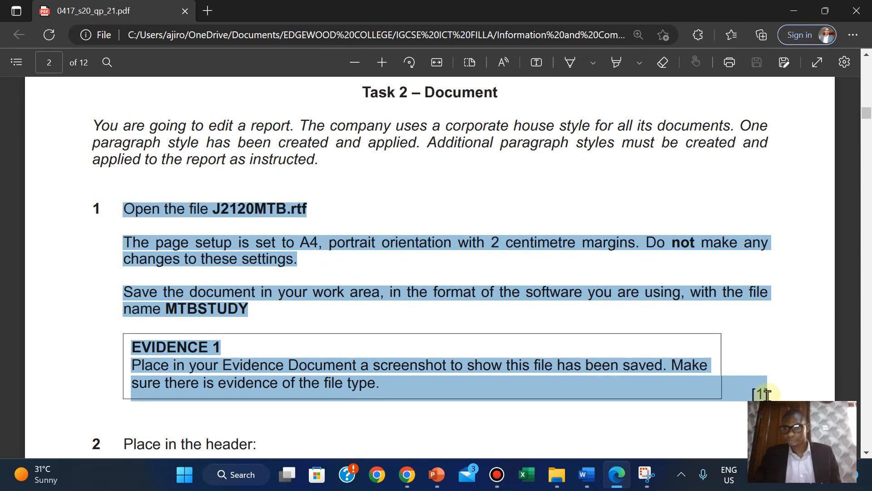
{"action": "right_click", "coordinate": [754, 392]}
{"action": "mouse_move", "coordinate": [783, 332]}
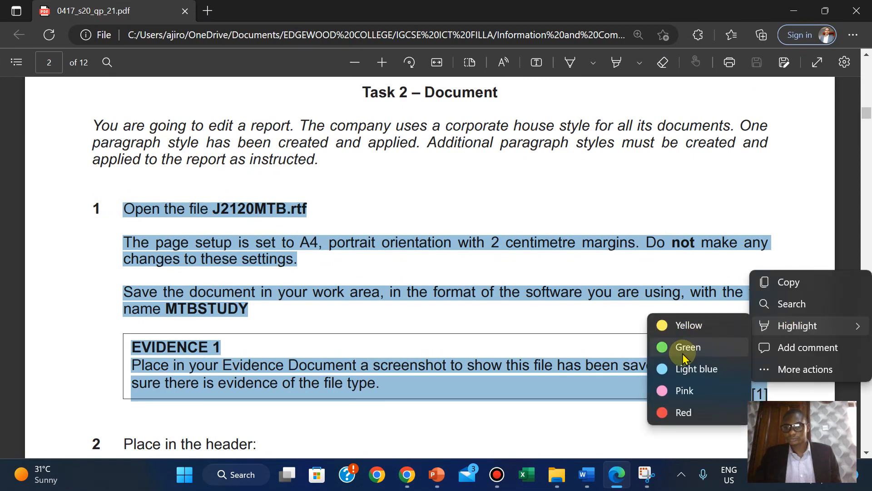
{"action": "left_click", "coordinate": [684, 354]}
- Scroll down to read task 2, then return to the MTBSTUDY document
{"action": "scroll", "coordinate": [682, 354], "scroll_direction": "down", "scroll_amount": 5}
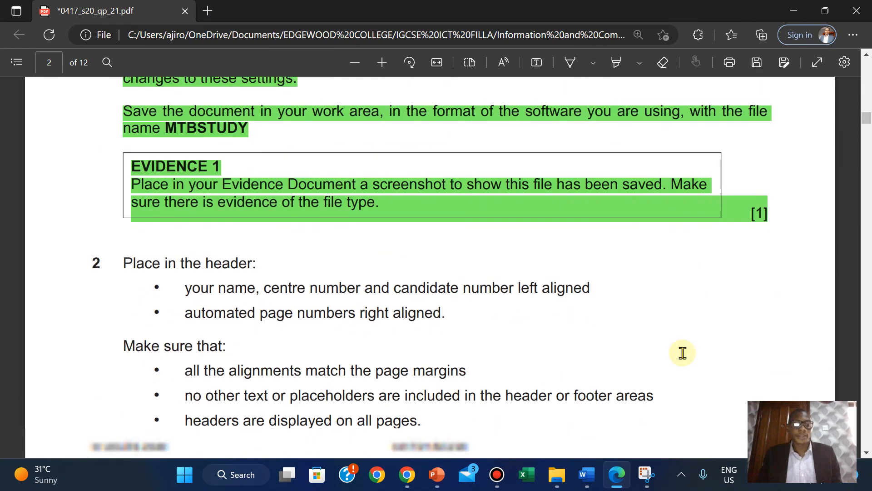
{"action": "scroll", "coordinate": [683, 352], "scroll_direction": "down", "scroll_amount": 1}
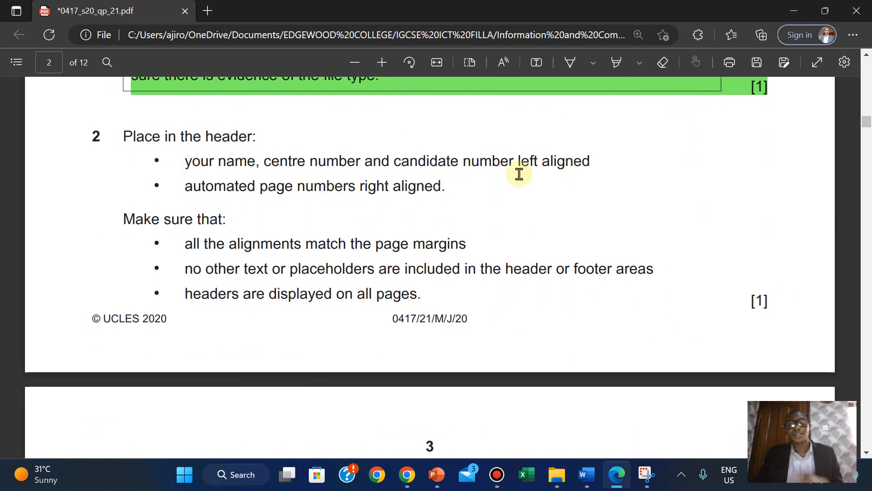
{"action": "mouse_move", "coordinate": [587, 473]}
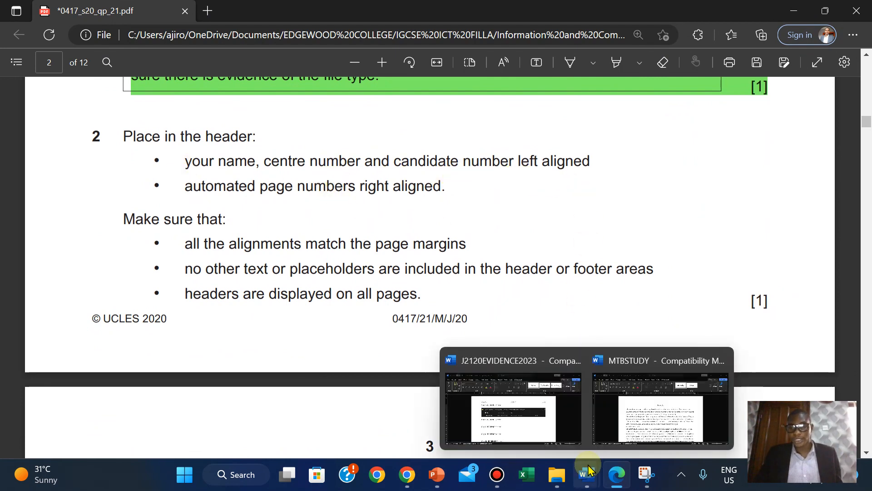
{"action": "left_click", "coordinate": [662, 409]}
{"action": "left_click", "coordinate": [94, 43]}
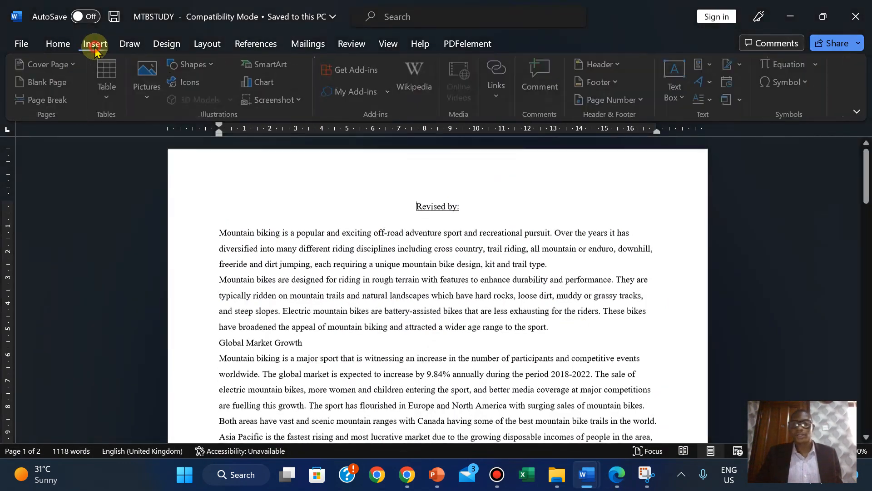
- Add a Blank (Three Columns) header and type the candidate's name, number and year on the left
{"action": "left_click", "coordinate": [598, 64]}
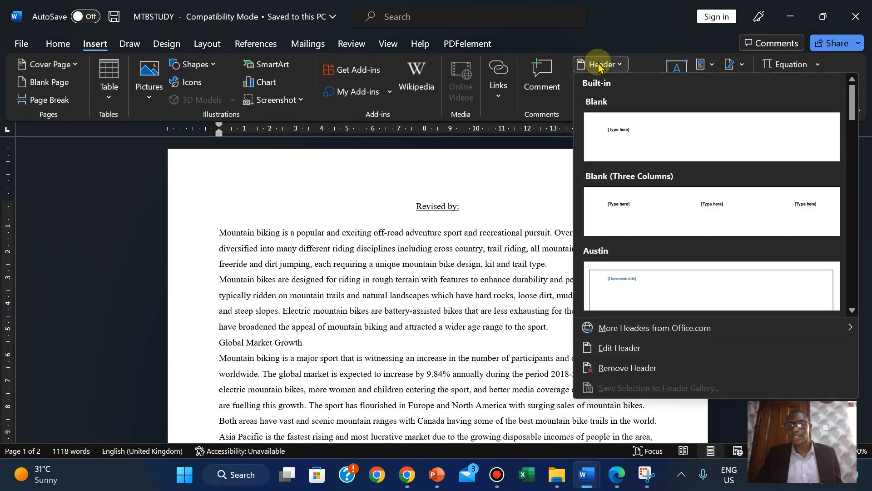
{"action": "left_click", "coordinate": [625, 206]}
{"action": "left_click", "coordinate": [236, 188]}
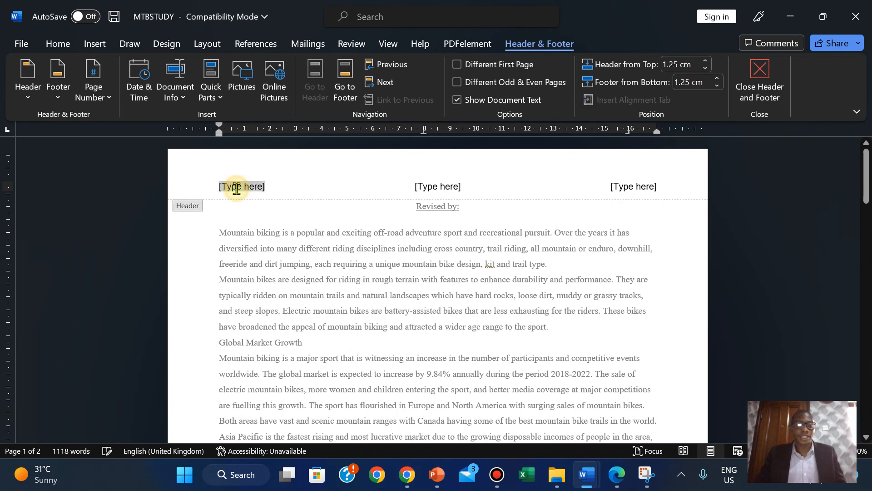
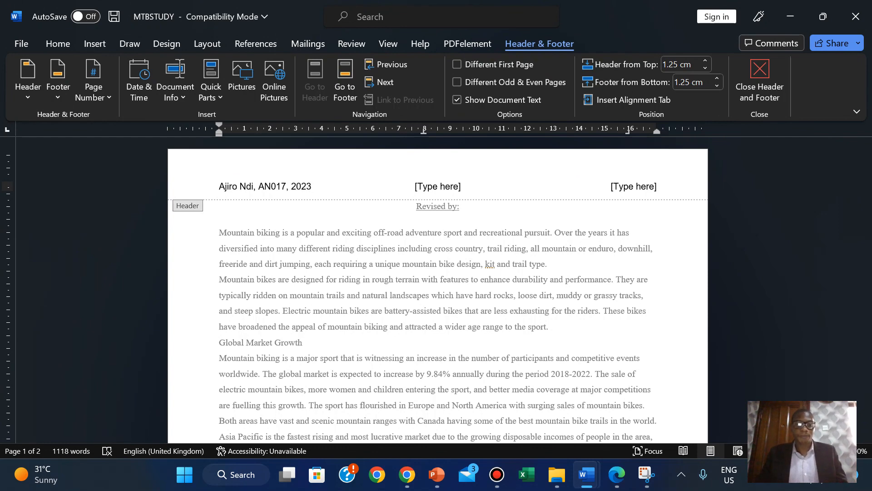
- Check the header requirements in the exam paper, then select the right header placeholder
{"action": "left_click", "coordinate": [616, 483]}
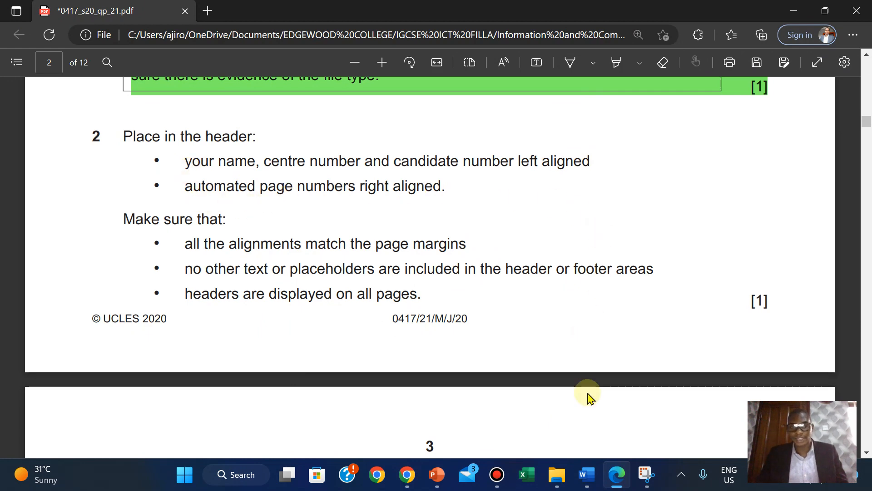
{"action": "mouse_move", "coordinate": [589, 485]}
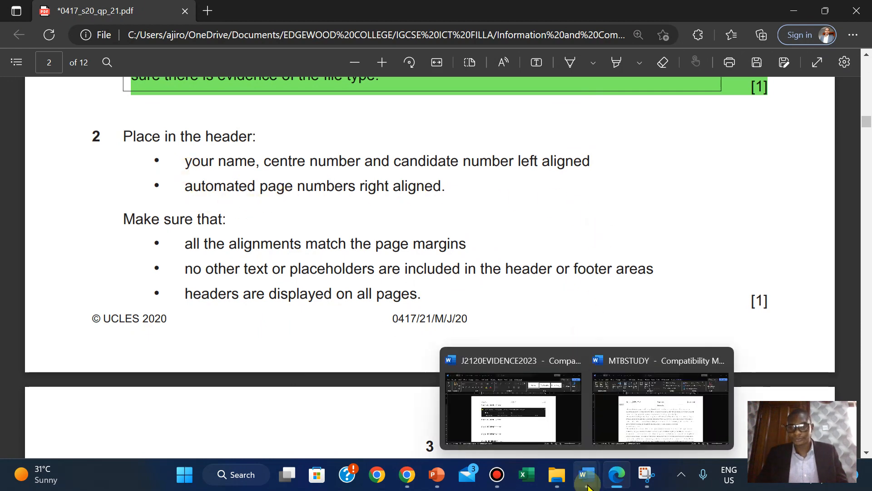
{"action": "left_click", "coordinate": [645, 429]}
{"action": "left_click", "coordinate": [635, 188]}
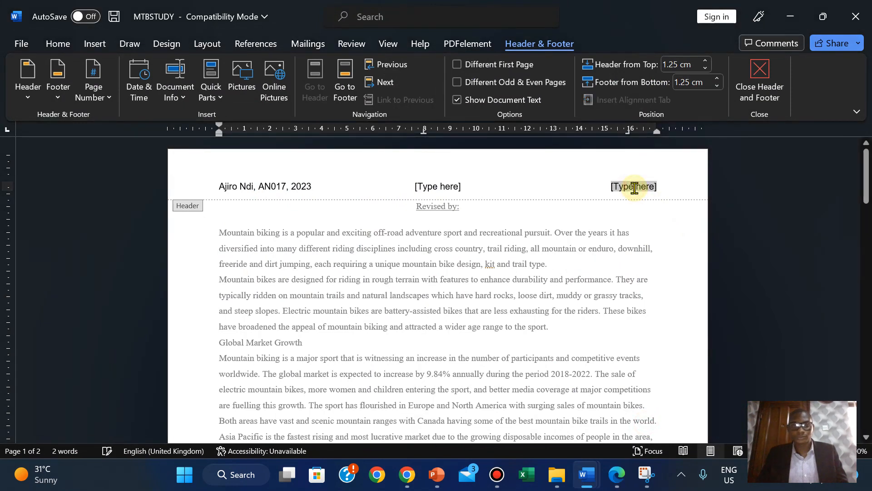
- Insert a Plain Number page number at the current position in the header's right section
{"action": "left_click", "coordinate": [86, 93]}
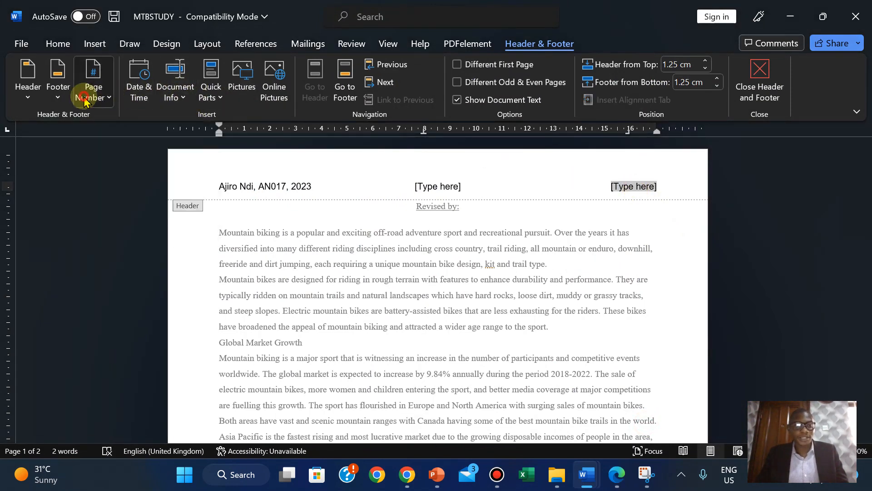
{"action": "mouse_move", "coordinate": [114, 178]}
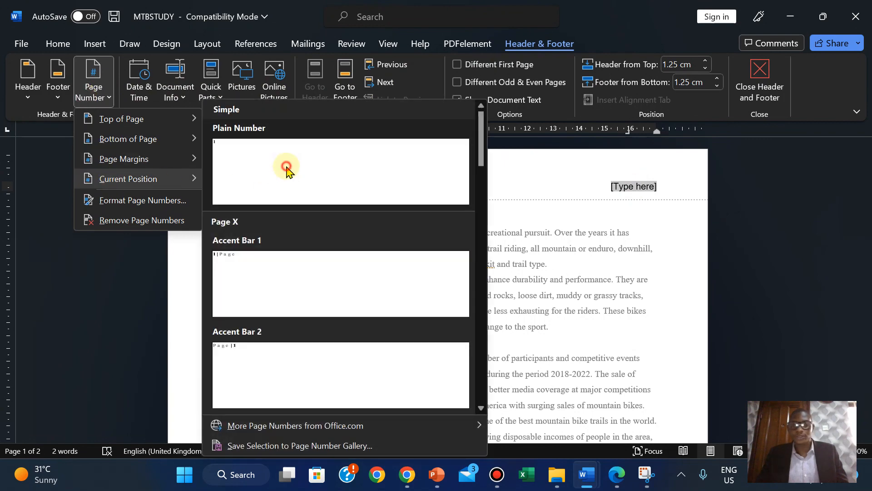
{"action": "left_click", "coordinate": [275, 172]}
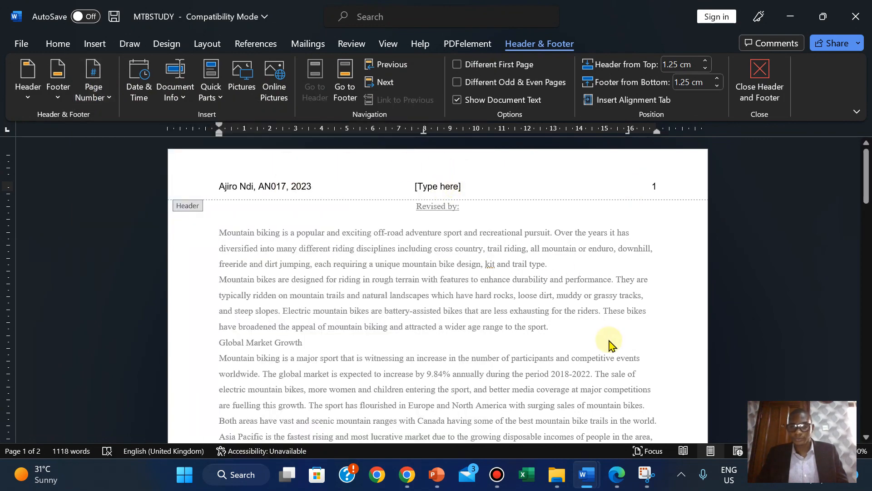
{"action": "left_click", "coordinate": [615, 475]}
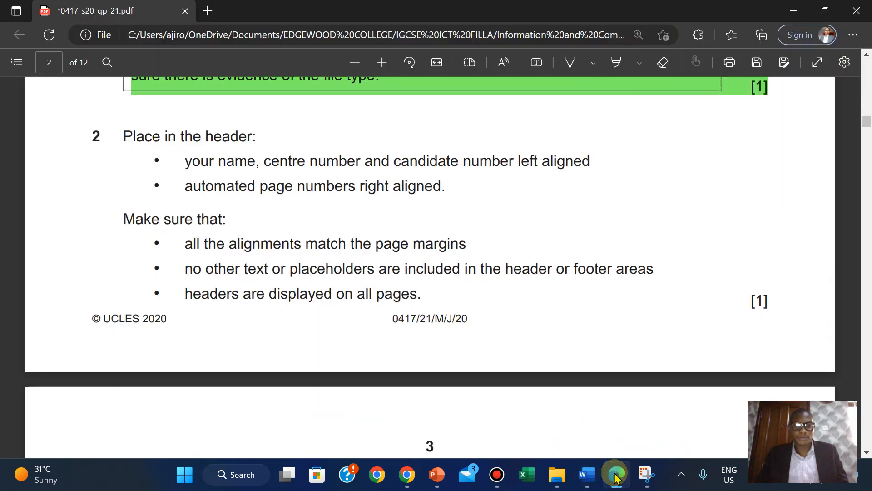
{"action": "left_click", "coordinate": [615, 478]}
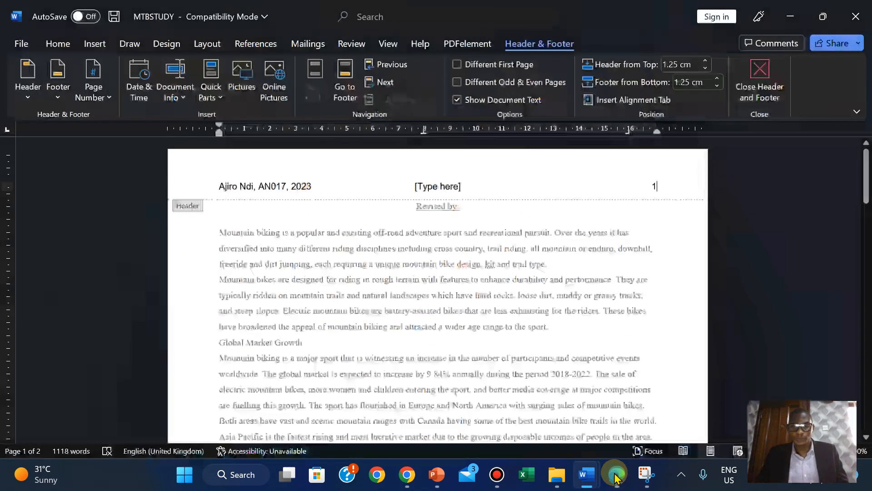
{"action": "left_click", "coordinate": [615, 477]}
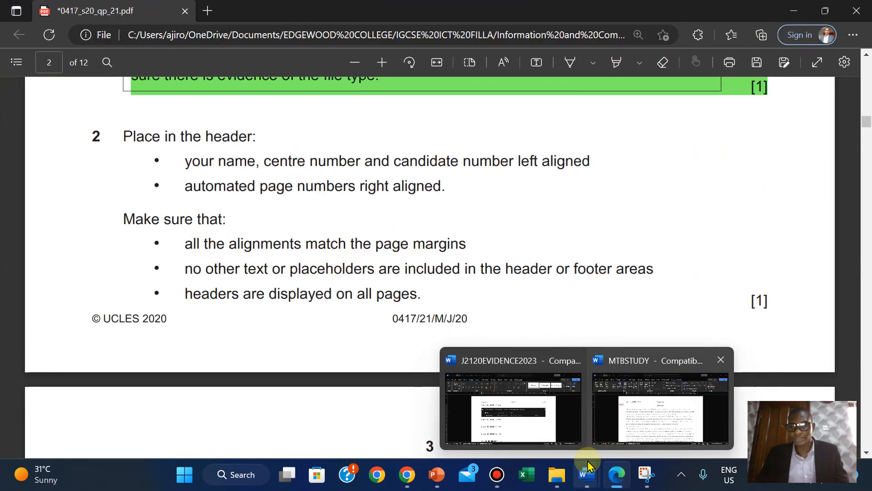
{"action": "left_click", "coordinate": [659, 397]}
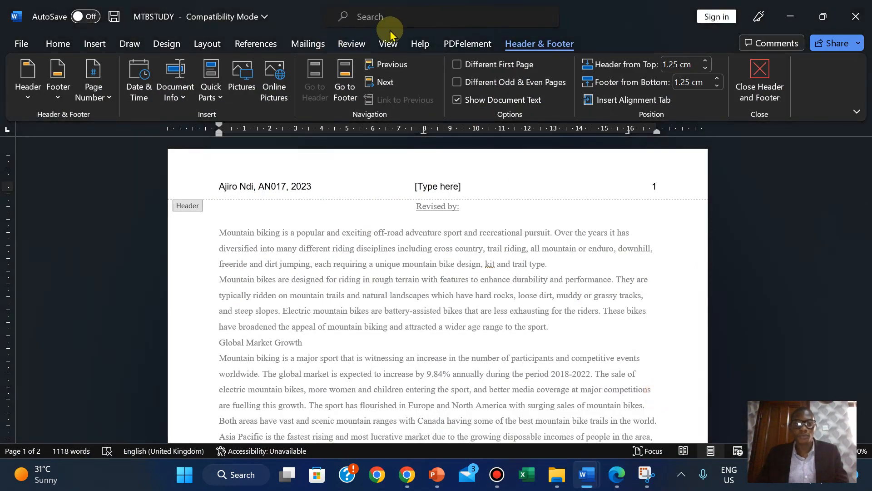
- Turn the page gridlines on briefly, then switch them back off
{"action": "left_click", "coordinate": [385, 44]}
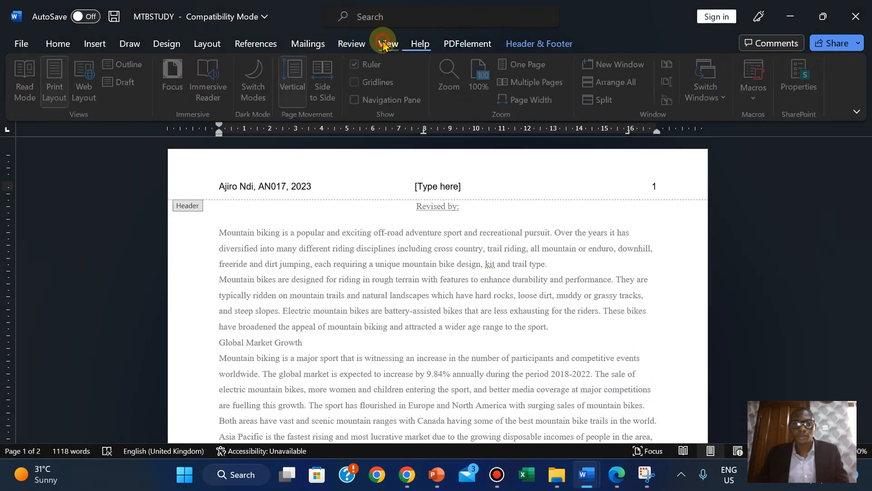
{"action": "left_click", "coordinate": [355, 82]}
{"action": "mouse_move", "coordinate": [866, 177]}
{"action": "left_mouse_down"}
{"action": "mouse_move", "coordinate": [867, 269]}
{"action": "mouse_move", "coordinate": [865, 161]}
{"action": "left_mouse_up"}
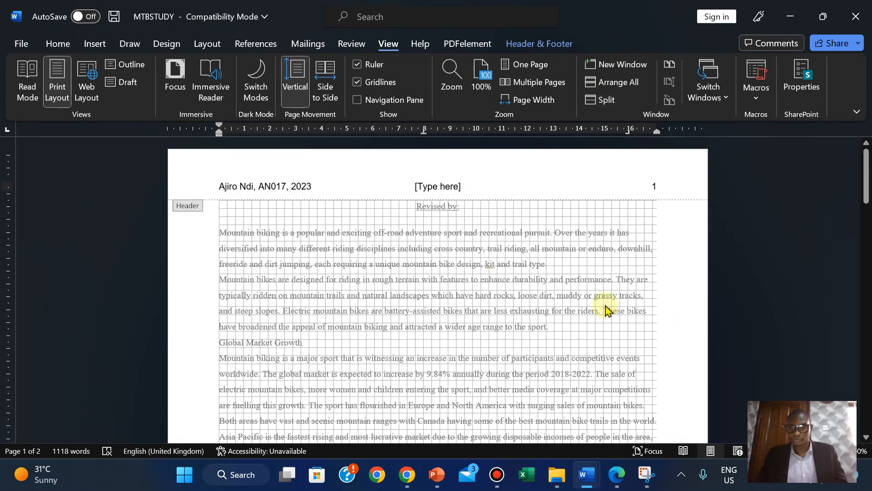
{"action": "left_click", "coordinate": [366, 84]}
- Delete the middle [Type here] header placeholder and close header and footer editing
{"action": "left_click", "coordinate": [616, 475]}
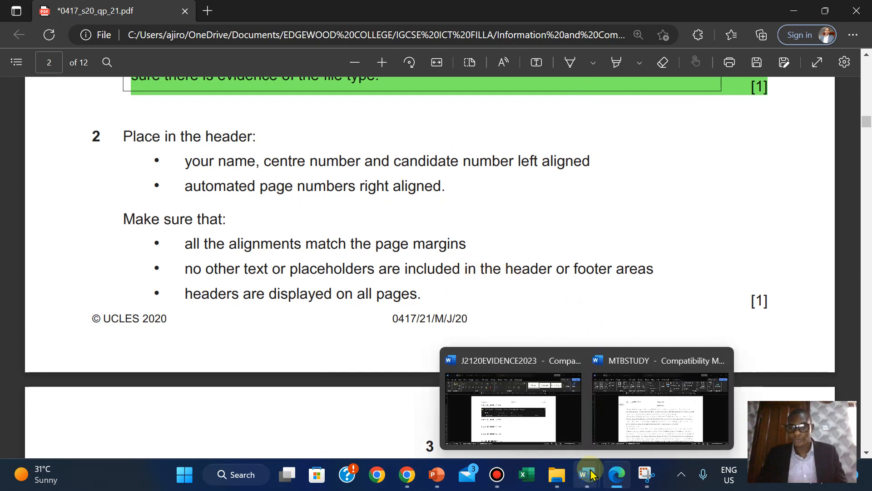
{"action": "left_click", "coordinate": [662, 432]}
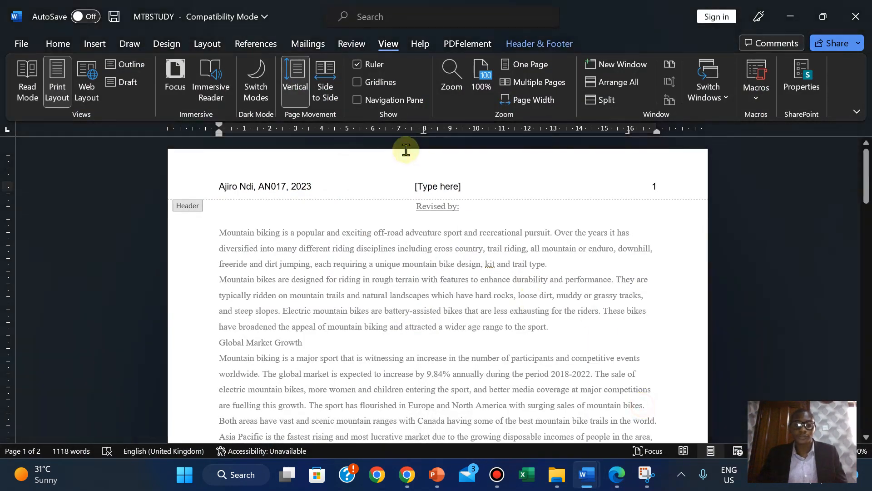
{"action": "left_click", "coordinate": [439, 190]}
{"action": "key", "text": "BackSpace"}
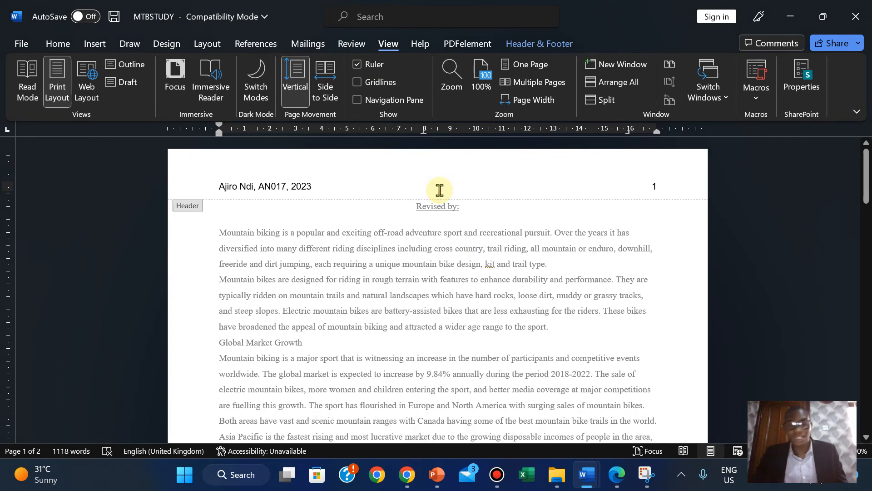
{"action": "left_click", "coordinate": [521, 41]}
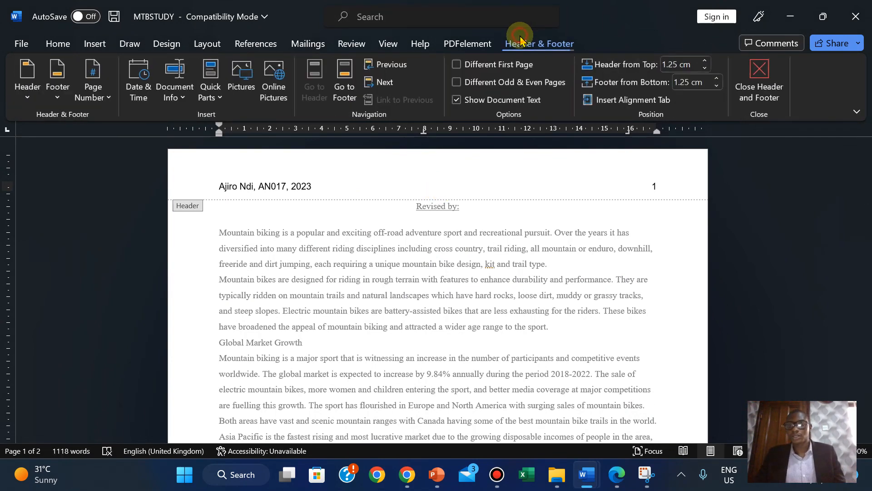
{"action": "left_click", "coordinate": [758, 78]}
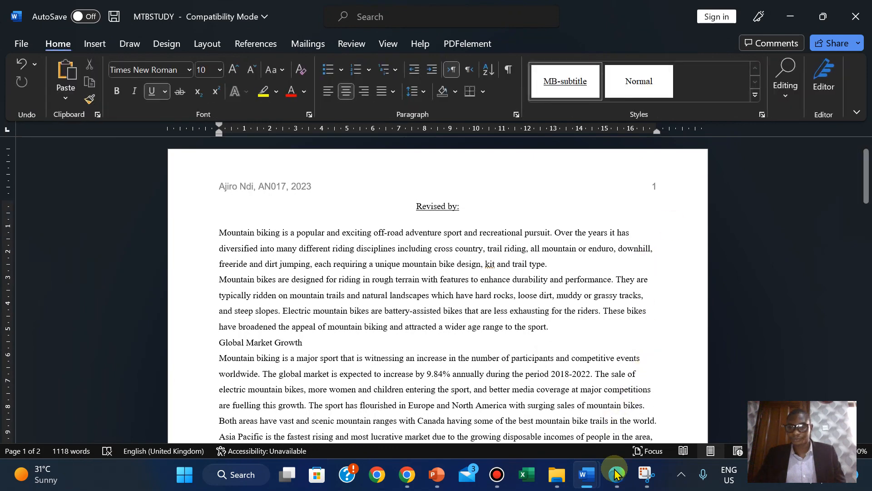
- Highlight question 2's header instructions in green in the exam paper PDF
{"action": "left_click", "coordinate": [617, 474]}
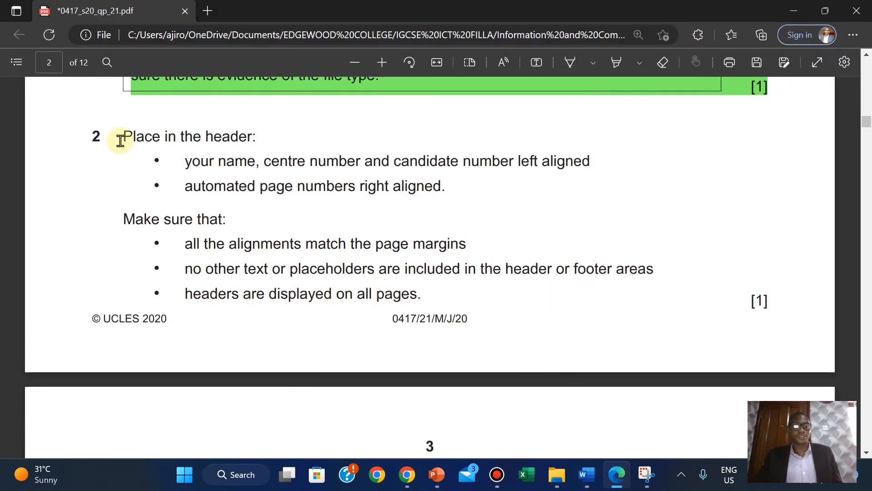
{"action": "left_click_drag", "start_coordinate": [124, 128], "coordinate": [771, 307]}
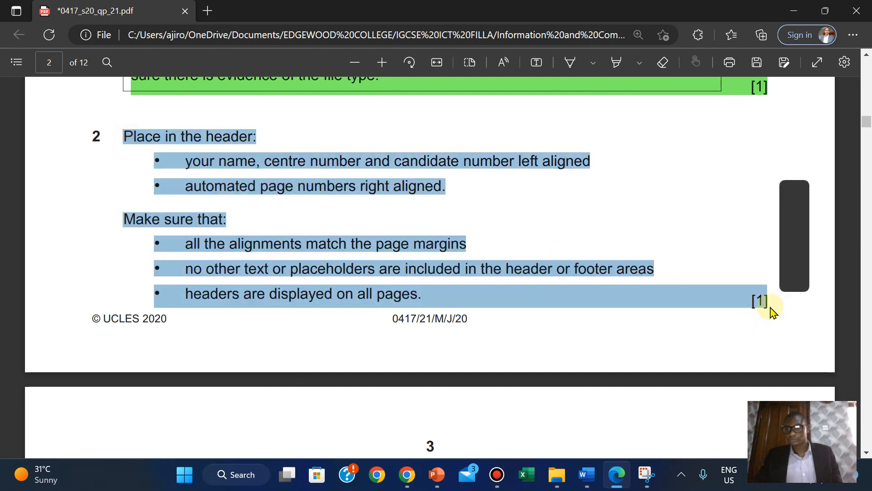
{"action": "mouse_move", "coordinate": [782, 236]}
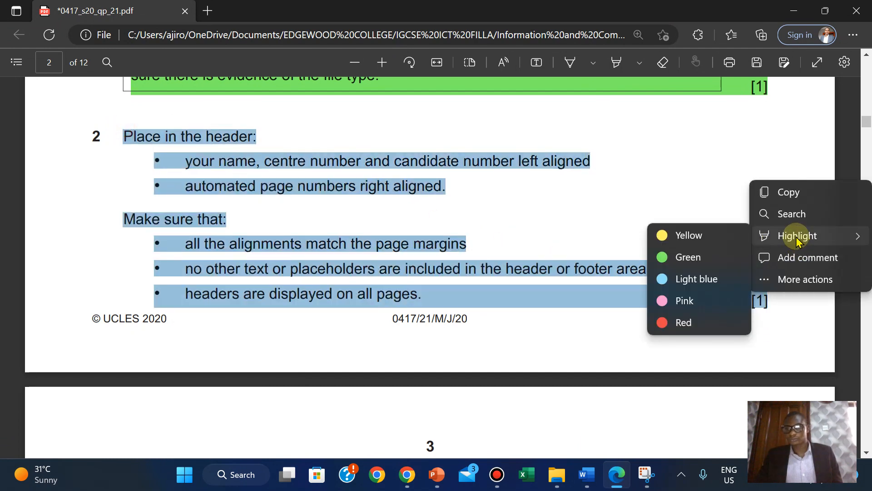
{"action": "left_click", "coordinate": [690, 256]}
- Copy the style name MB-title from the house style table and return to MTBSTUDY
{"action": "scroll", "coordinate": [691, 269], "scroll_direction": "down", "scroll_amount": 1}
{"action": "scroll", "coordinate": [690, 269], "scroll_direction": "down", "scroll_amount": 6}
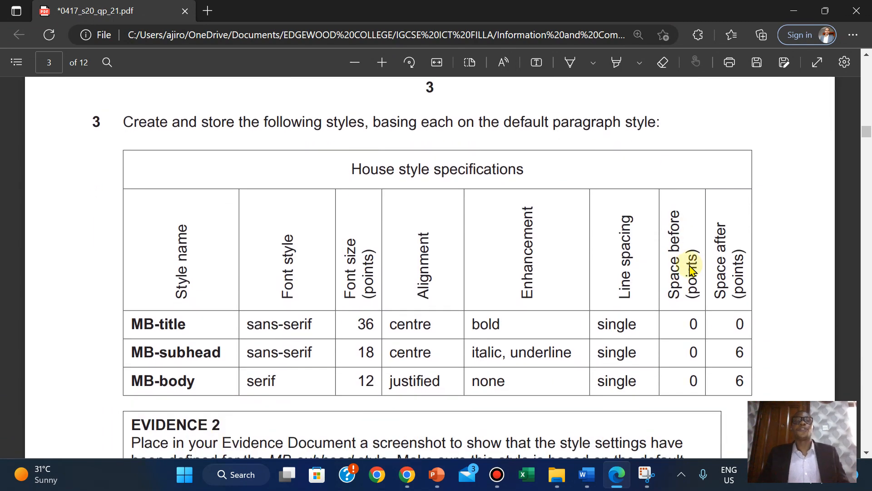
{"action": "scroll", "coordinate": [691, 269], "scroll_direction": "down", "scroll_amount": 1}
{"action": "scroll", "coordinate": [691, 269], "scroll_direction": "up", "scroll_amount": 1}
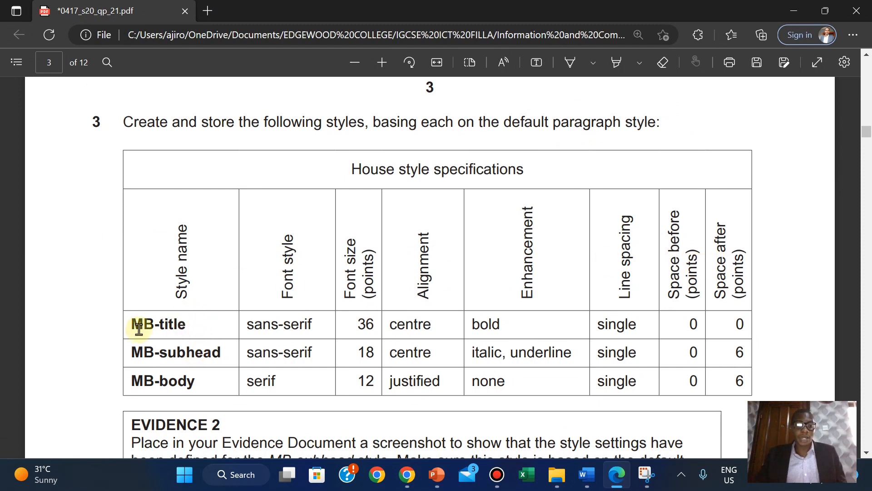
{"action": "left_click_drag", "start_coordinate": [132, 323], "coordinate": [189, 327]}
{"action": "key", "text": "ctrl+c"}
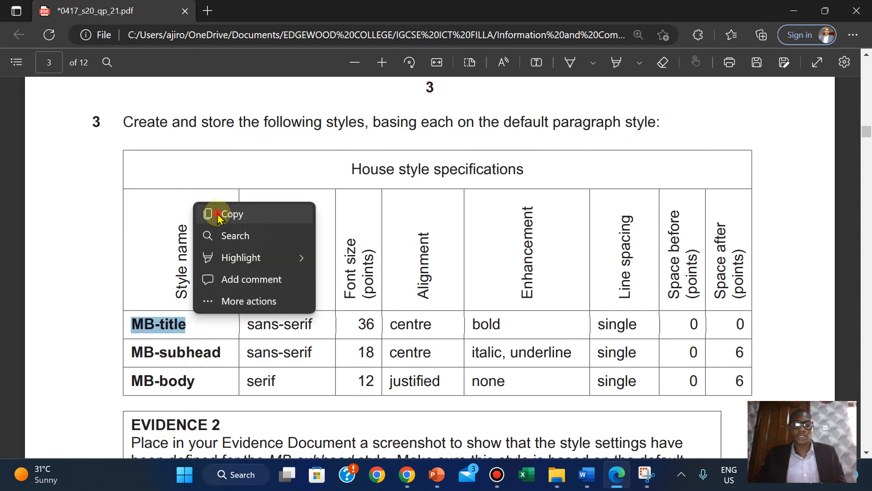
{"action": "left_click", "coordinate": [216, 215]}
{"action": "mouse_move", "coordinate": [596, 485]}
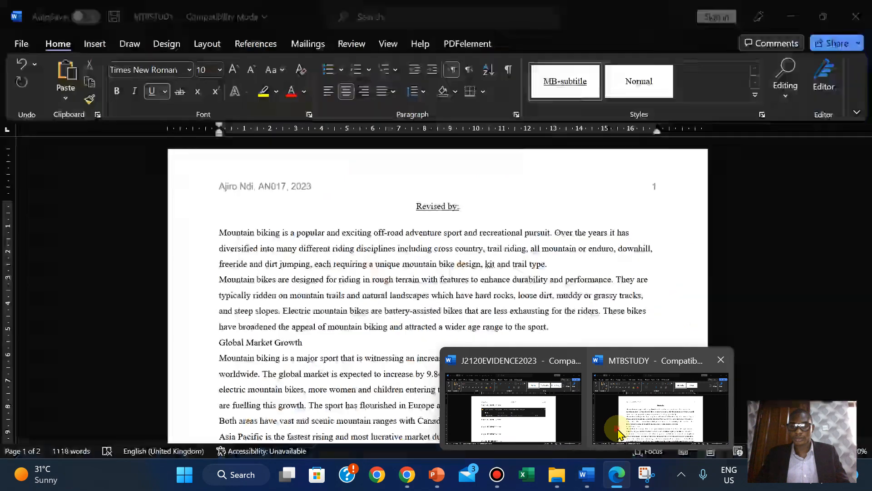
{"action": "left_click", "coordinate": [604, 422]}
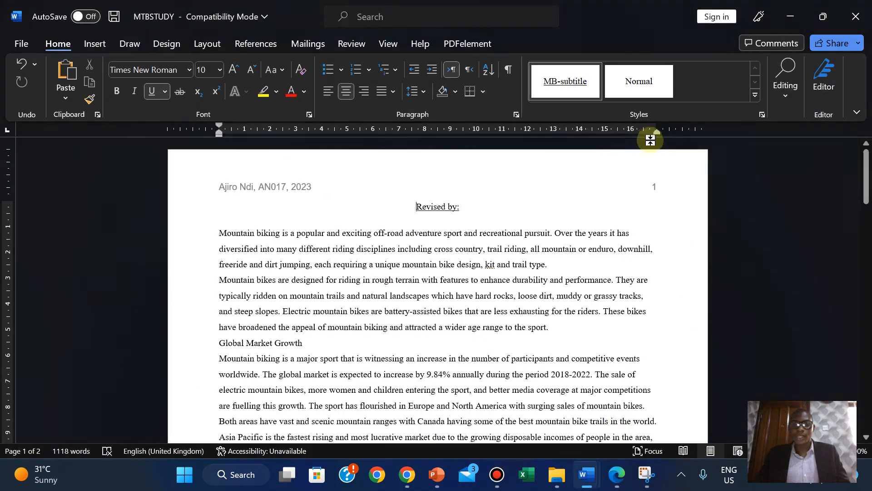
- Apply the Normal style to the 'Revised by:' line from the Styles pane, and widen the pane
{"action": "left_click", "coordinate": [762, 114]}
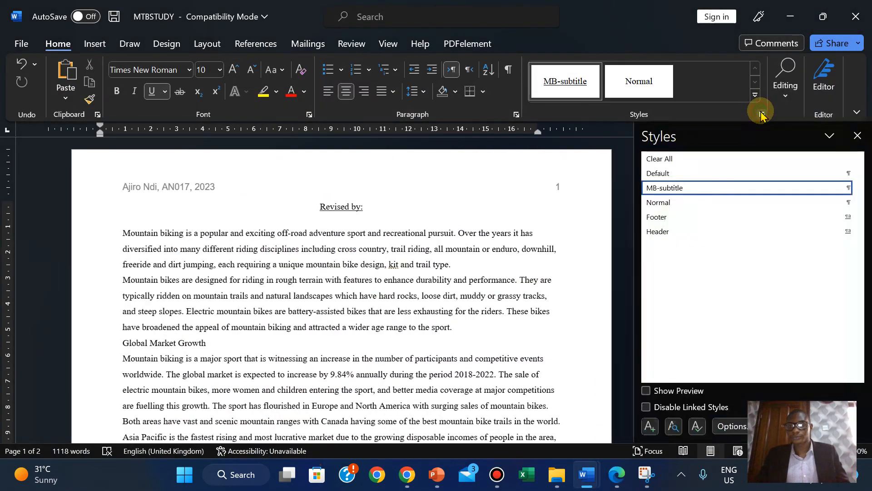
{"action": "left_click", "coordinate": [673, 202]}
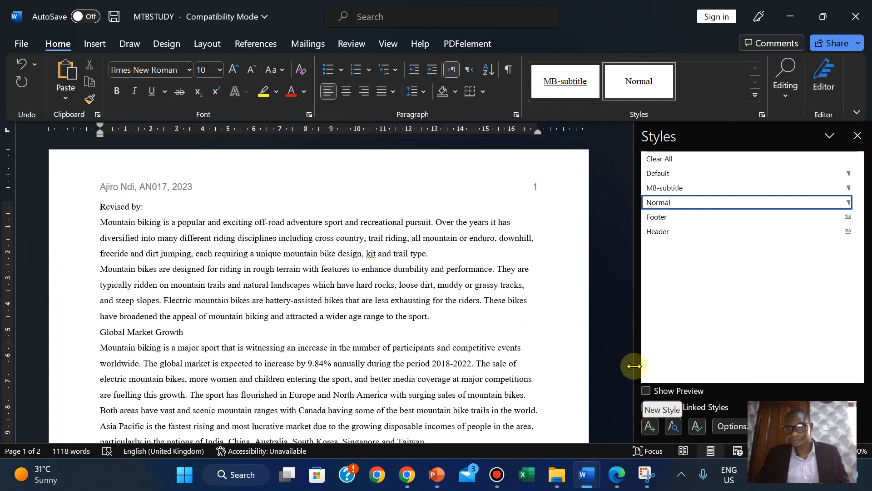
{"action": "left_click_drag", "start_coordinate": [631, 366], "coordinate": [597, 367]}
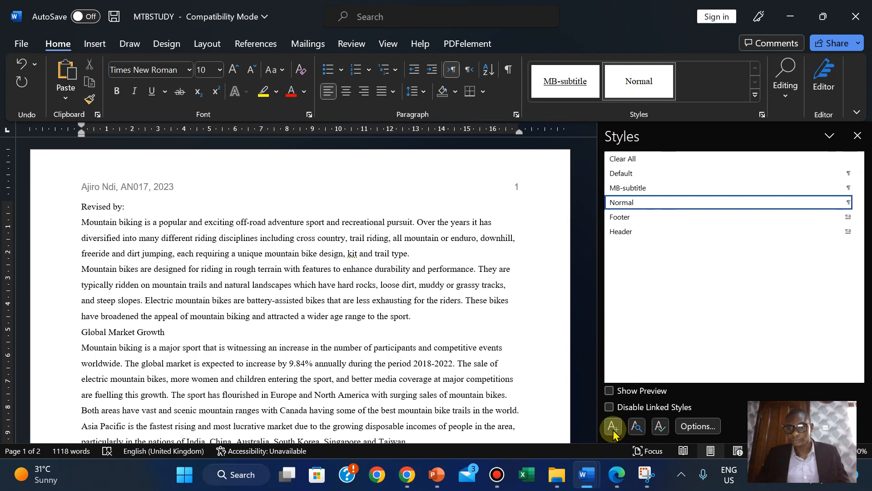
- Start a new style and paste 'MB-title' as its name
{"action": "left_click", "coordinate": [611, 426]}
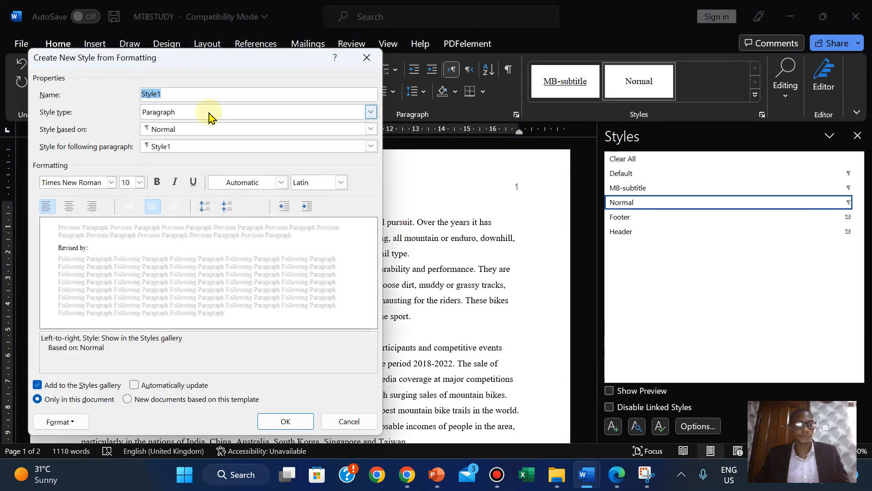
{"action": "right_click", "coordinate": [149, 93]}
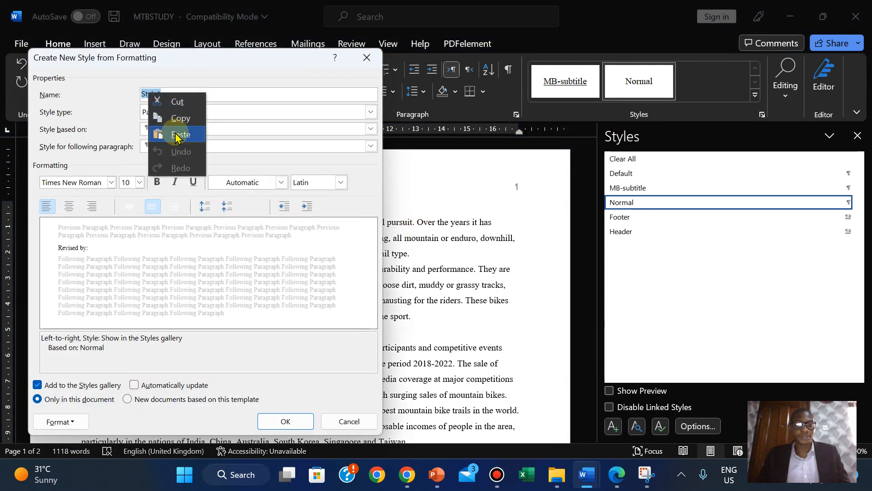
{"action": "left_click", "coordinate": [176, 134]}
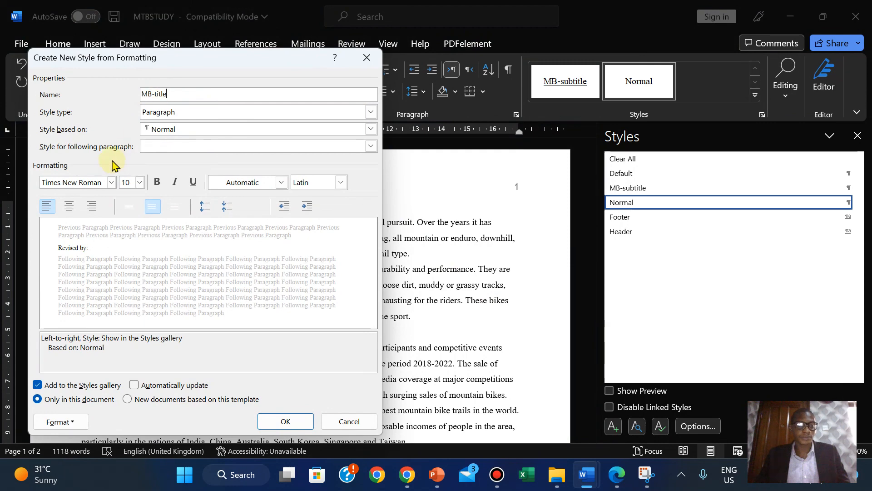
{"action": "left_click", "coordinate": [619, 477]}
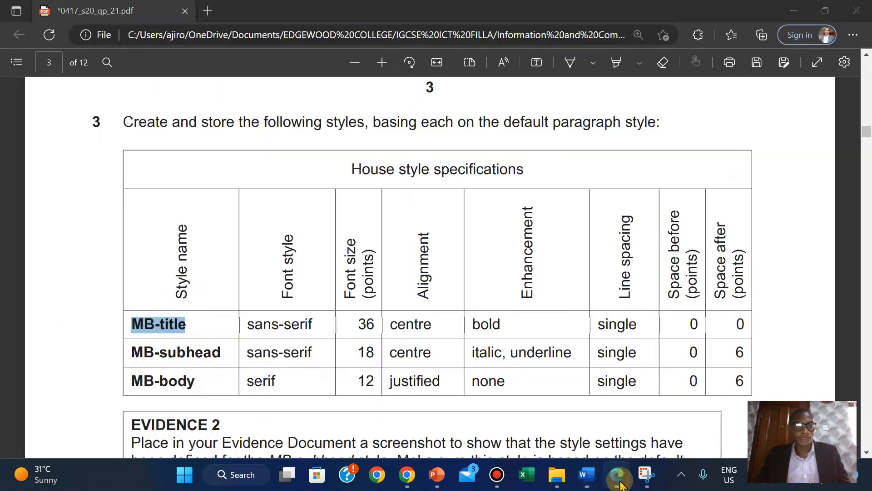
{"action": "left_click", "coordinate": [620, 482]}
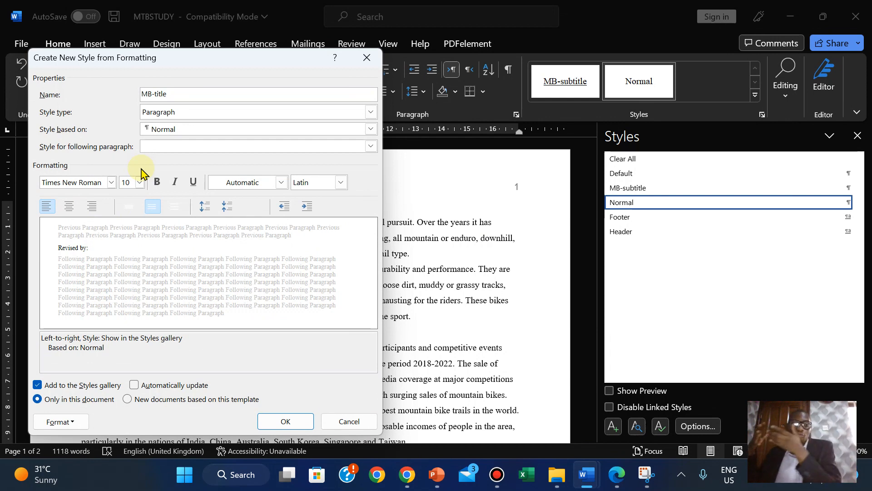
{"action": "left_click", "coordinate": [617, 482]}
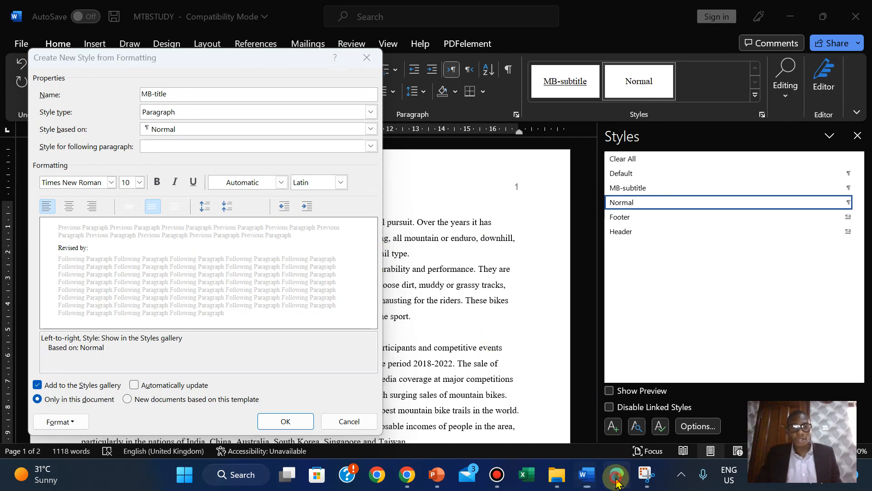
{"action": "left_click", "coordinate": [616, 483]}
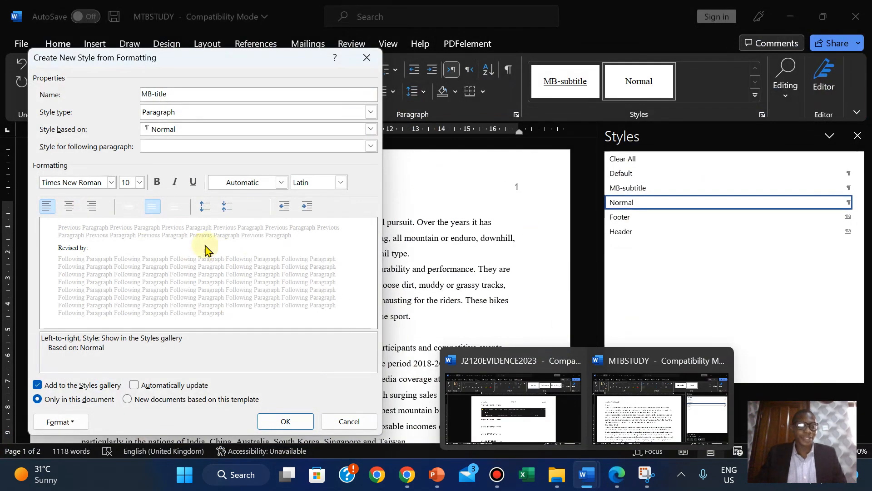
- Set the MB-title font to Arial 36 pt
{"action": "left_click", "coordinate": [111, 182]}
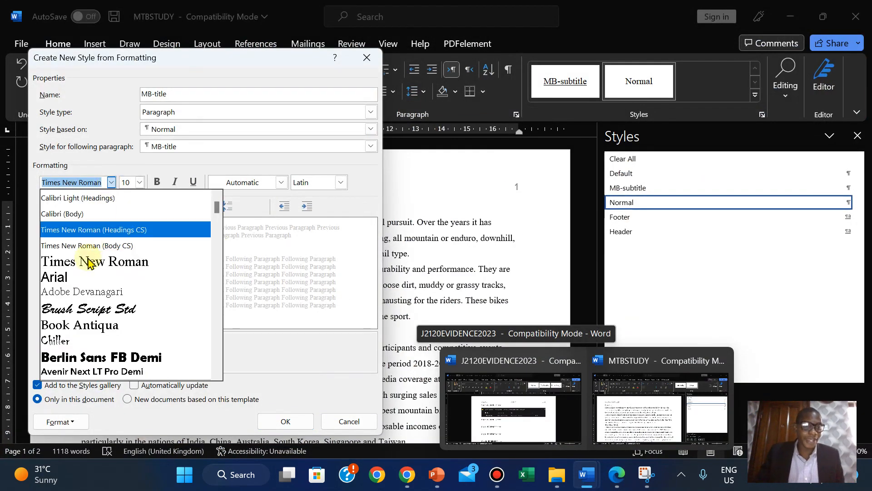
{"action": "left_click", "coordinate": [83, 279]}
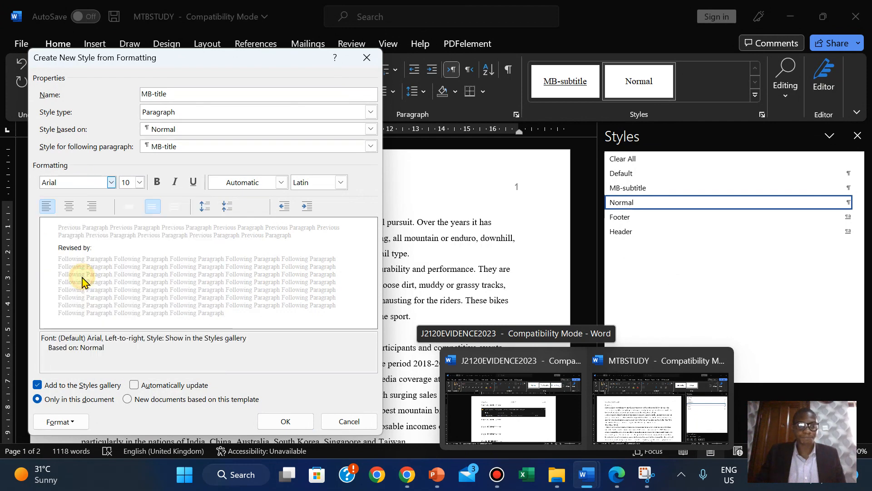
{"action": "left_click", "coordinate": [615, 481]}
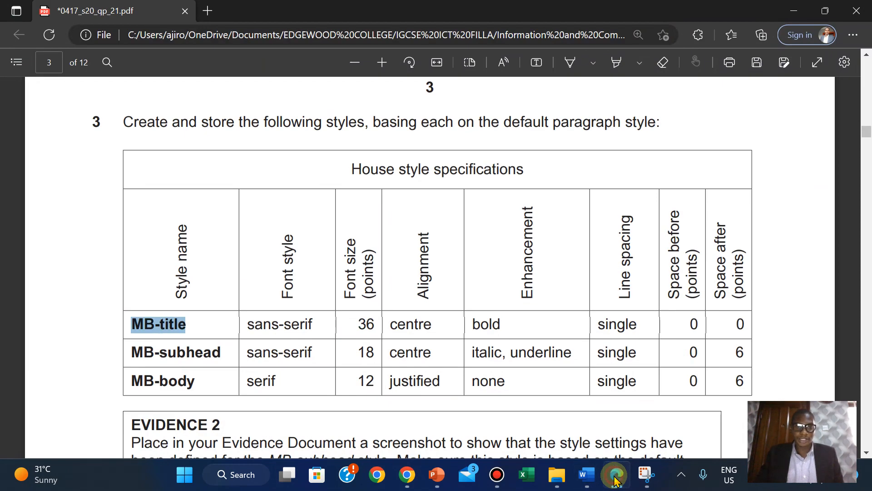
{"action": "left_click", "coordinate": [615, 480]}
{"action": "left_click", "coordinate": [140, 182]}
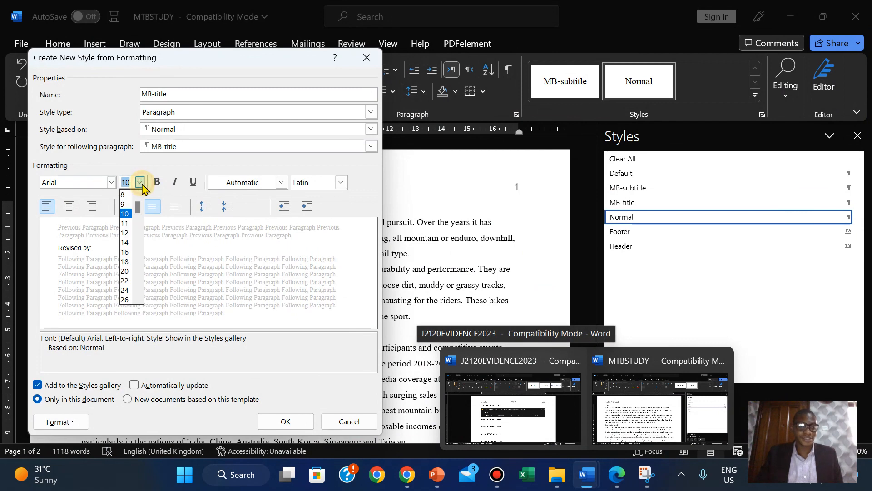
{"action": "left_click_drag", "start_coordinate": [140, 226], "coordinate": [139, 266]}
{"action": "left_click", "coordinate": [124, 299]}
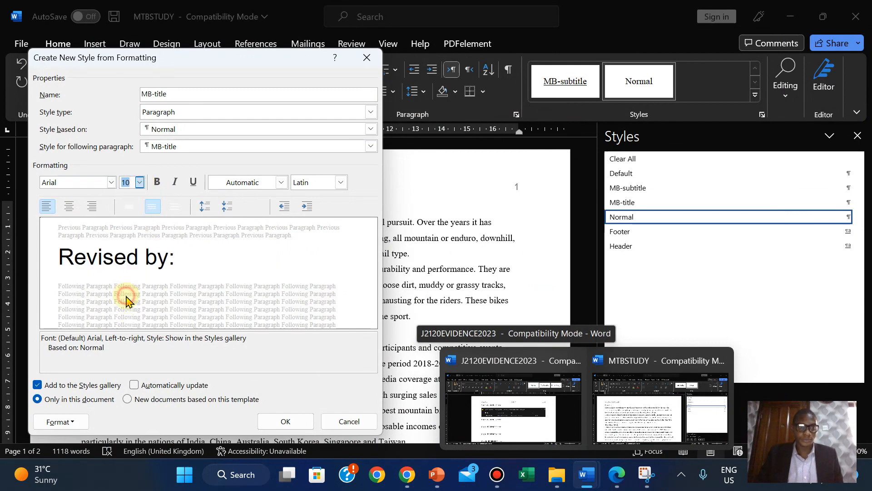
{"action": "left_click", "coordinate": [617, 481]}
{"action": "left_click", "coordinate": [616, 483]}
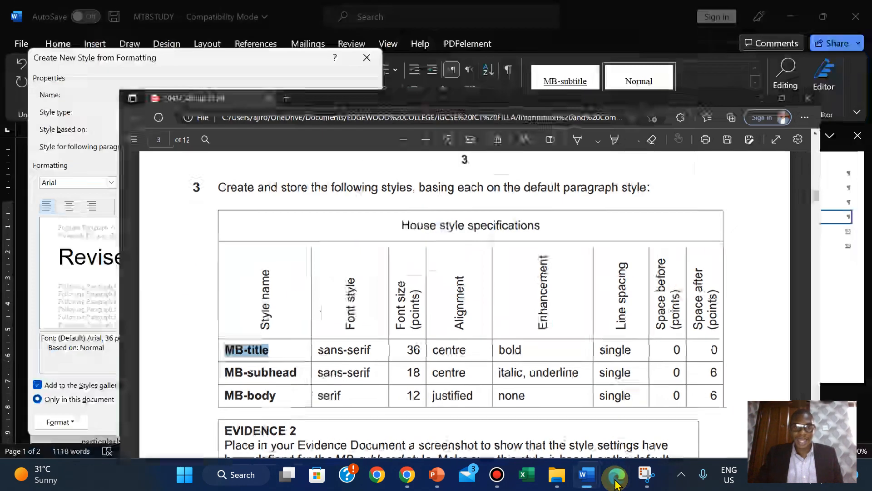
- Make MB-title centred and bold with single line spacing
{"action": "left_click", "coordinate": [68, 206]}
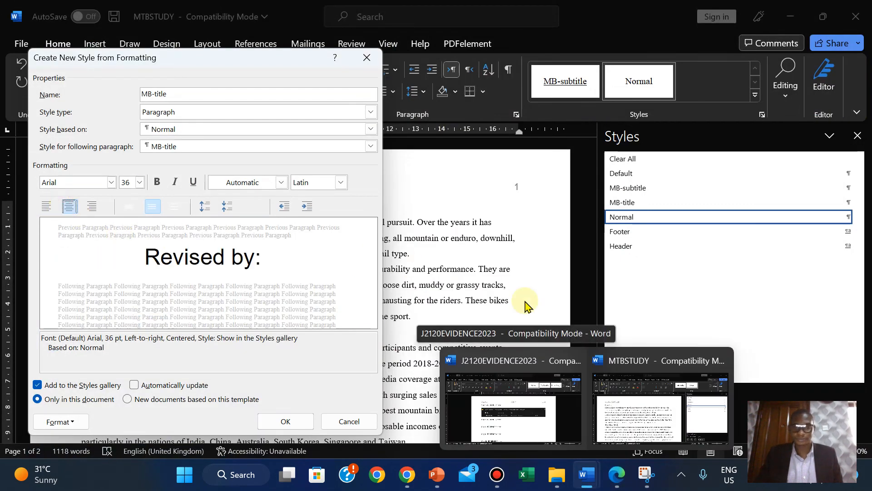
{"action": "left_click", "coordinate": [617, 478]}
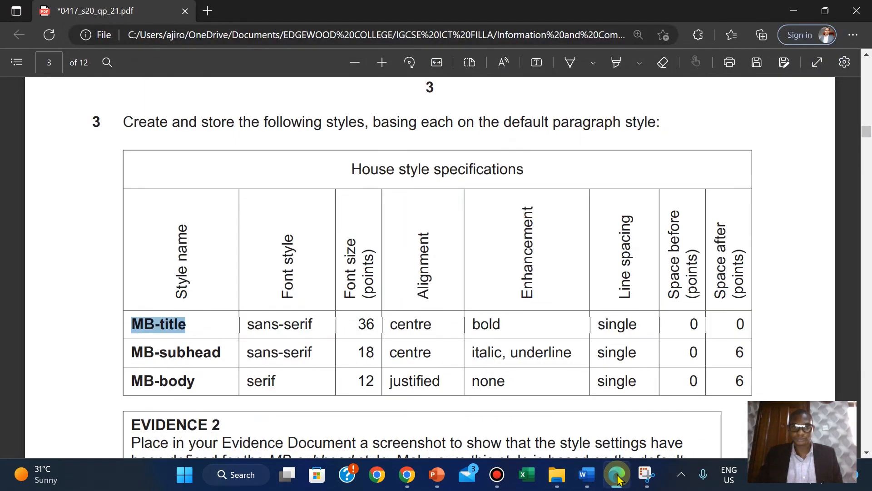
{"action": "left_click", "coordinate": [617, 478]}
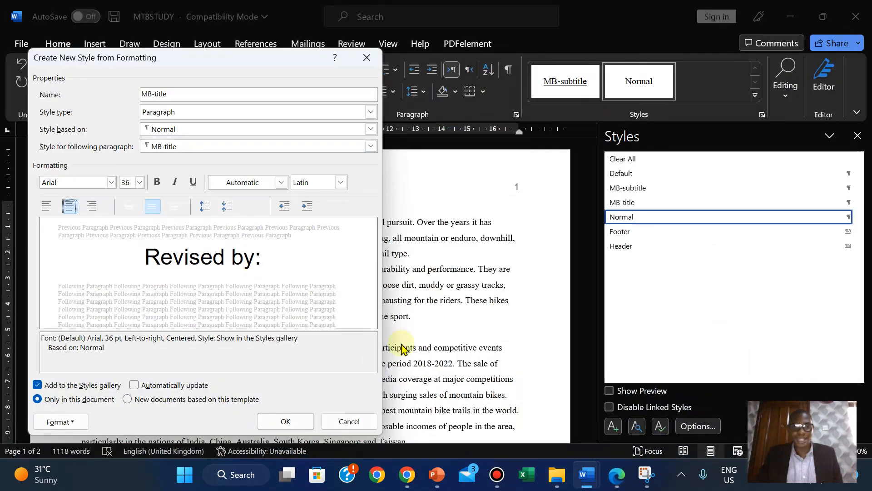
{"action": "left_click", "coordinate": [158, 182]}
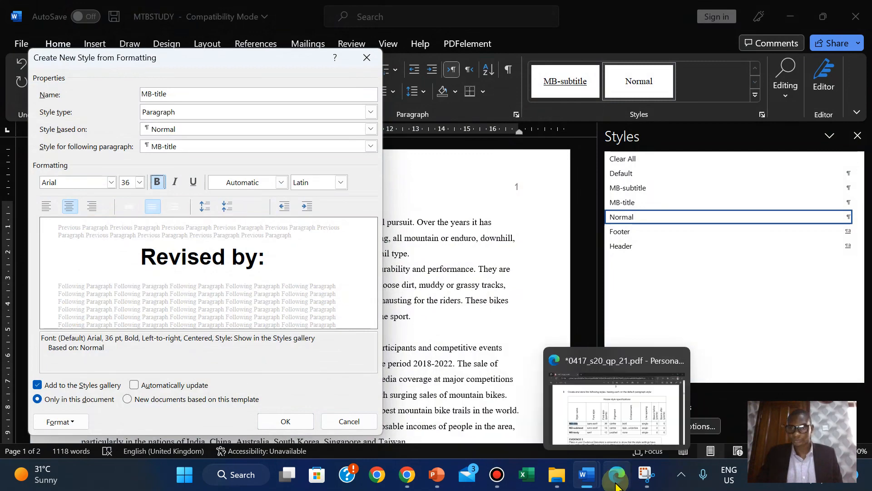
{"action": "left_click", "coordinate": [617, 484]}
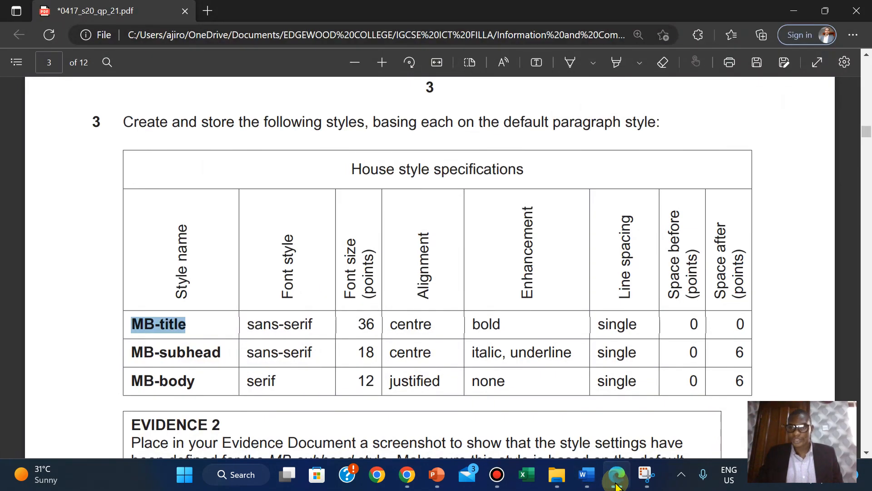
{"action": "left_click", "coordinate": [617, 484]}
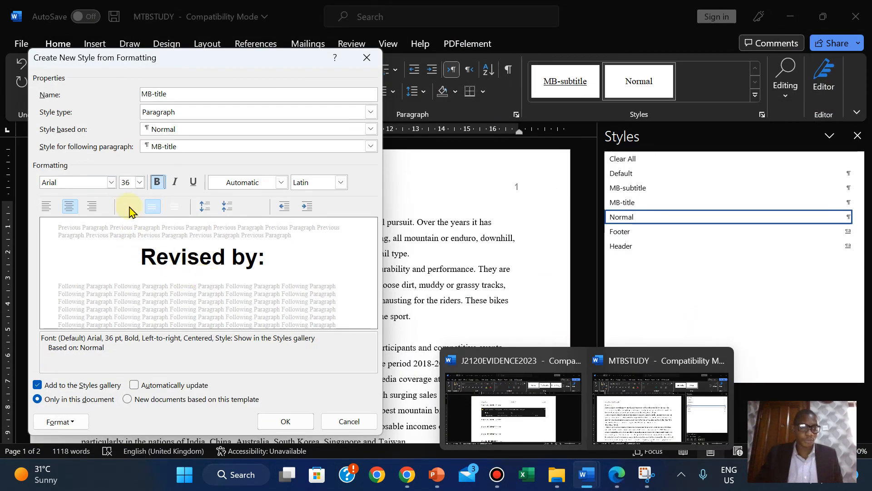
{"action": "left_click", "coordinate": [130, 207]}
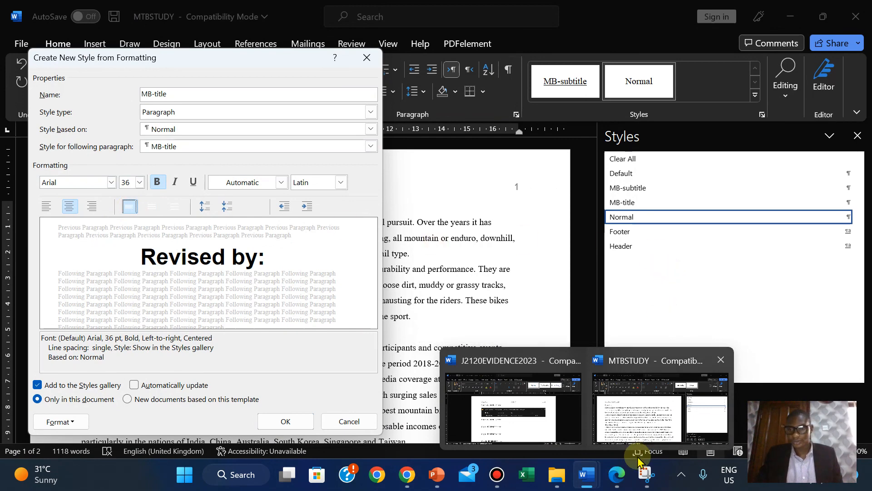
{"action": "left_click", "coordinate": [621, 475]}
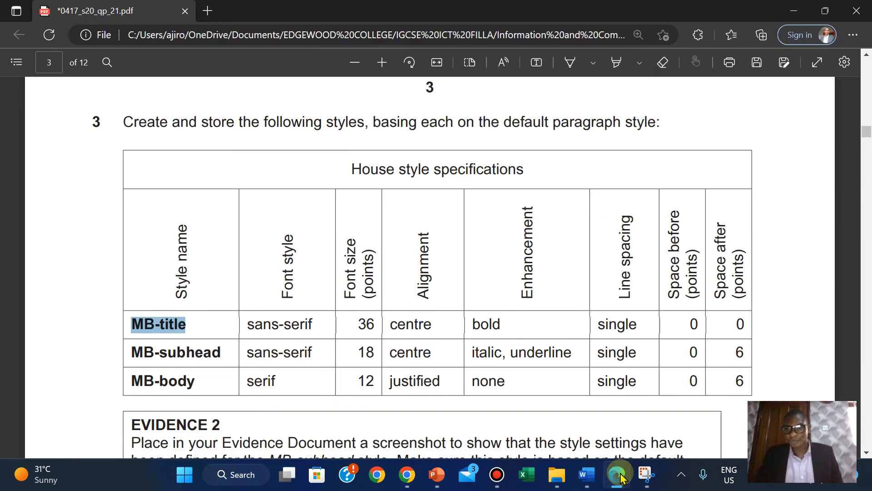
{"action": "left_click", "coordinate": [619, 475]}
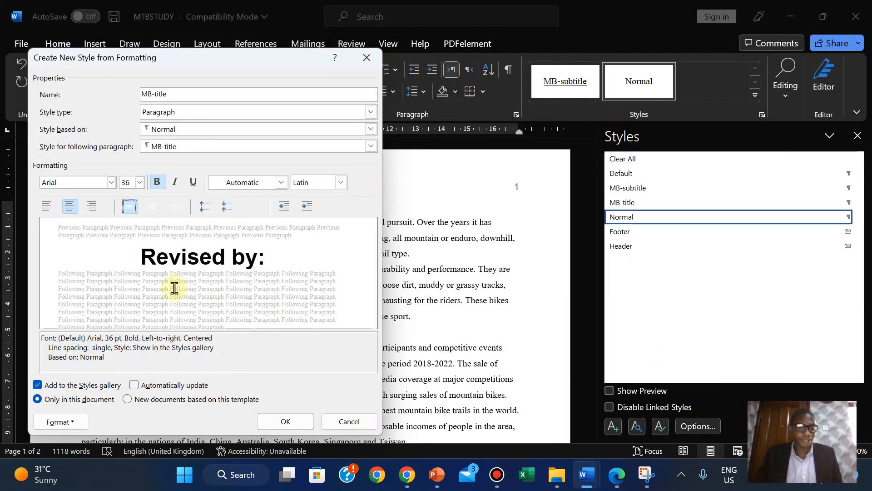
- Set 0 pt spacing before and after, then save and apply MB-title
{"action": "left_click", "coordinate": [62, 420]}
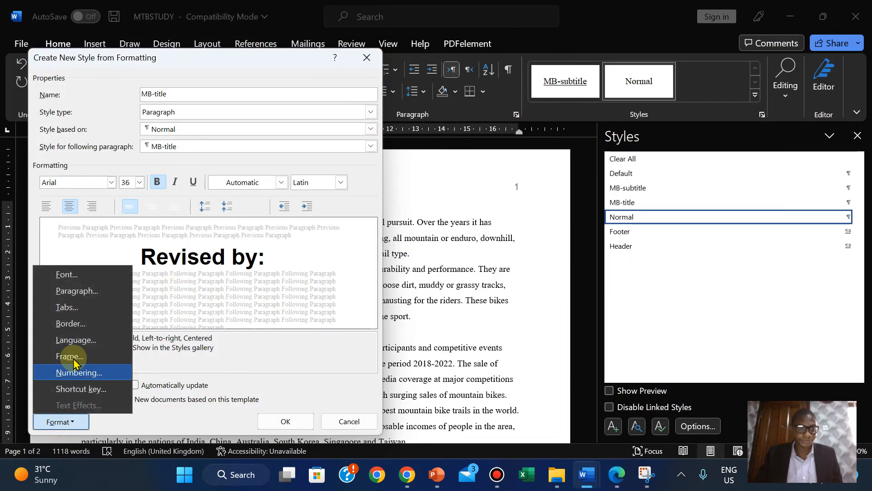
{"action": "left_click", "coordinate": [74, 295]}
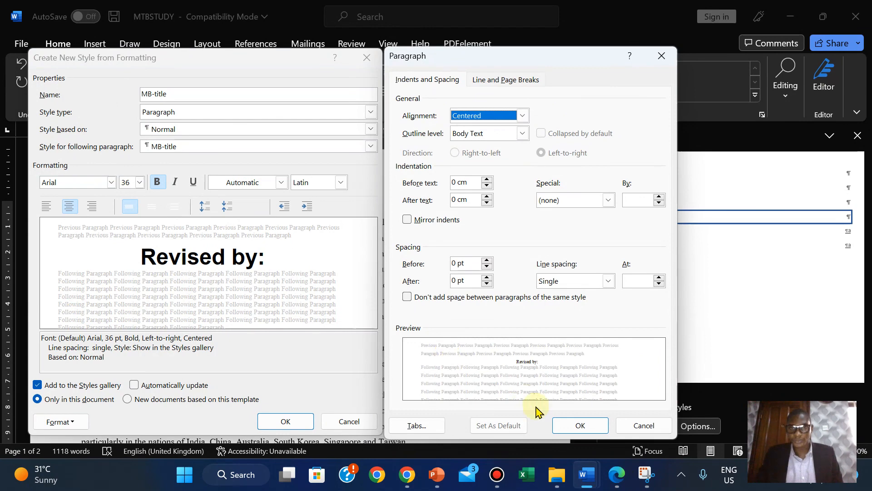
{"action": "left_click", "coordinate": [577, 427]}
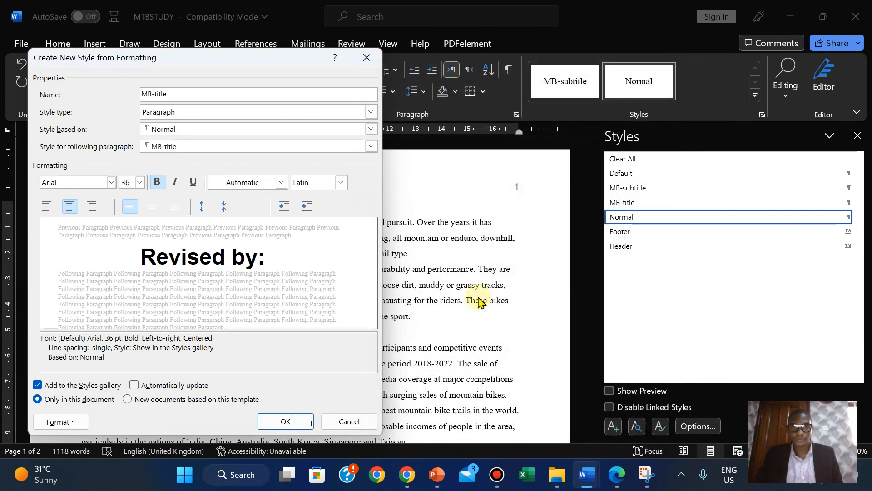
{"action": "left_click", "coordinate": [285, 421]}
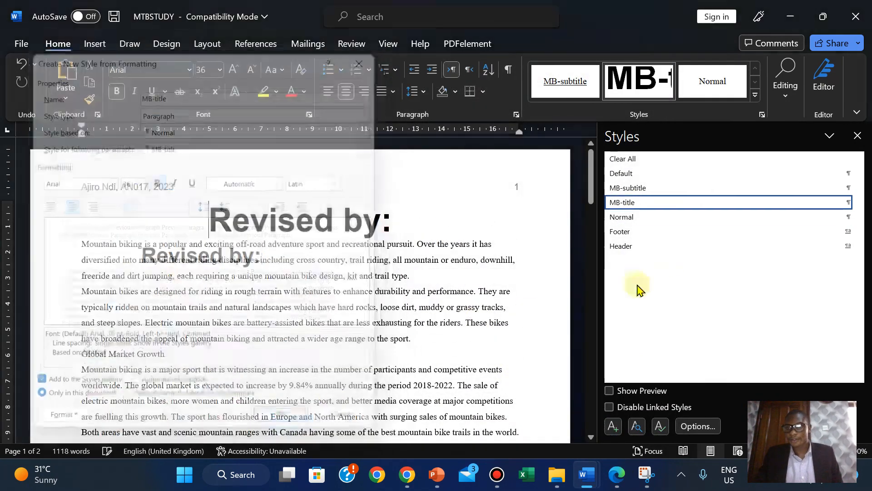
- Reset the Revised by: line to Normal and copy 'MB-subhead' from the exam's style table
{"action": "left_click", "coordinate": [613, 219]}
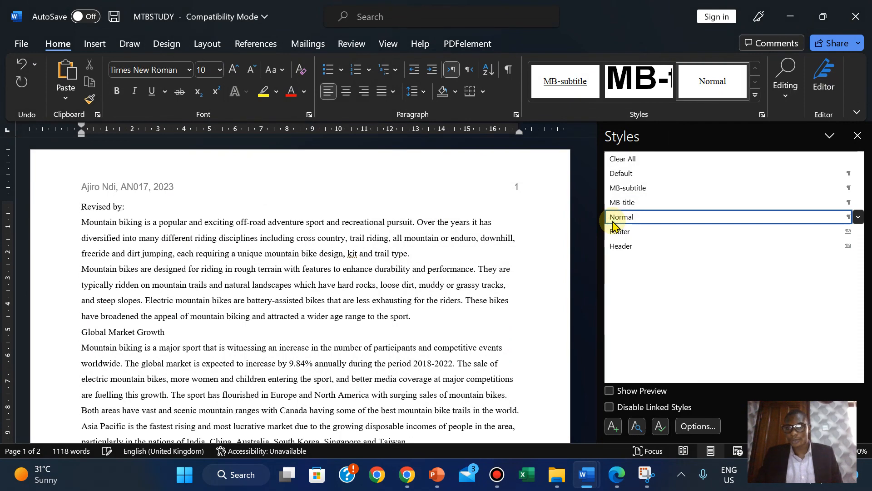
{"action": "left_click", "coordinate": [612, 428]}
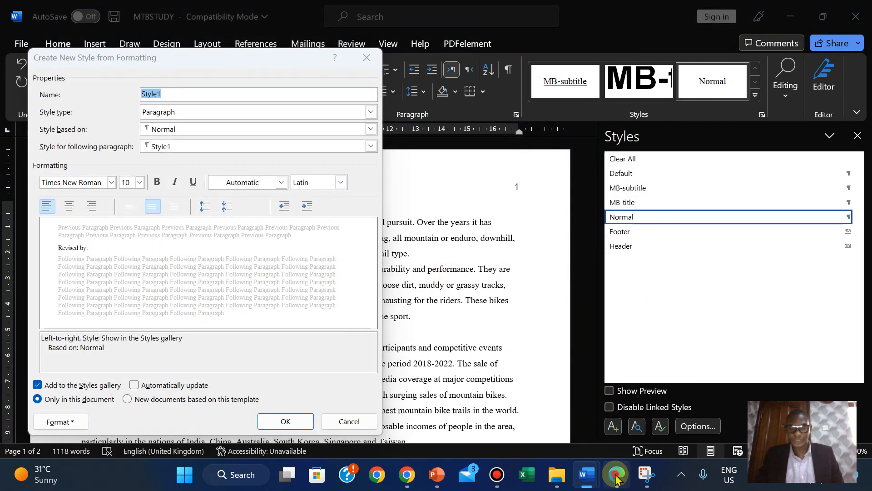
{"action": "left_click", "coordinate": [617, 480]}
{"action": "left_click_drag", "start_coordinate": [133, 352], "coordinate": [220, 354]}
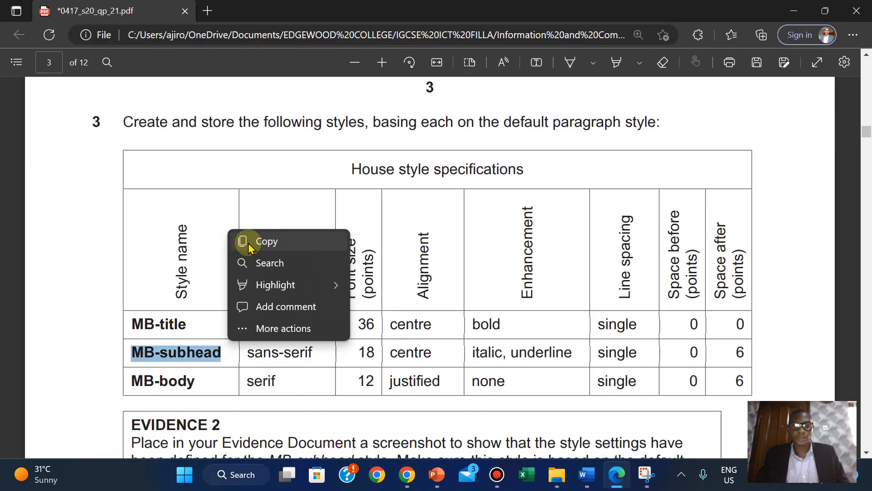
{"action": "left_click", "coordinate": [249, 242]}
- Paste 'MB-subhead' as the new style's name
{"action": "mouse_move", "coordinate": [586, 475]}
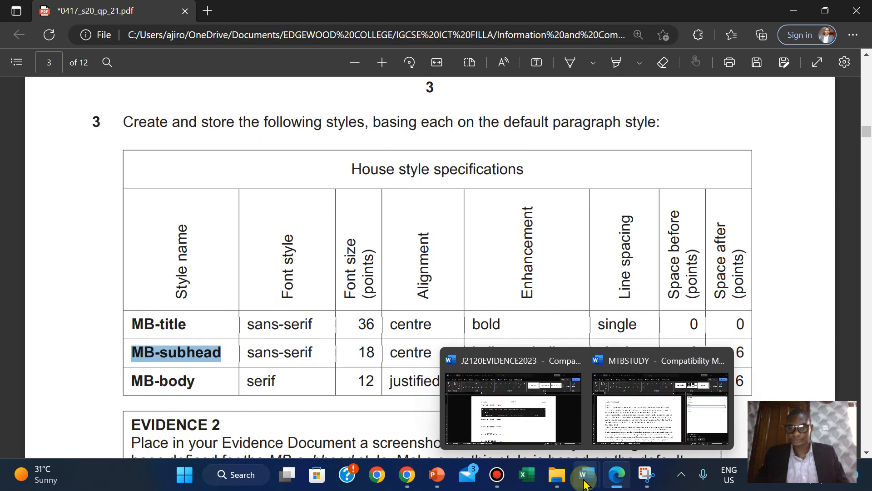
{"action": "left_click", "coordinate": [646, 396]}
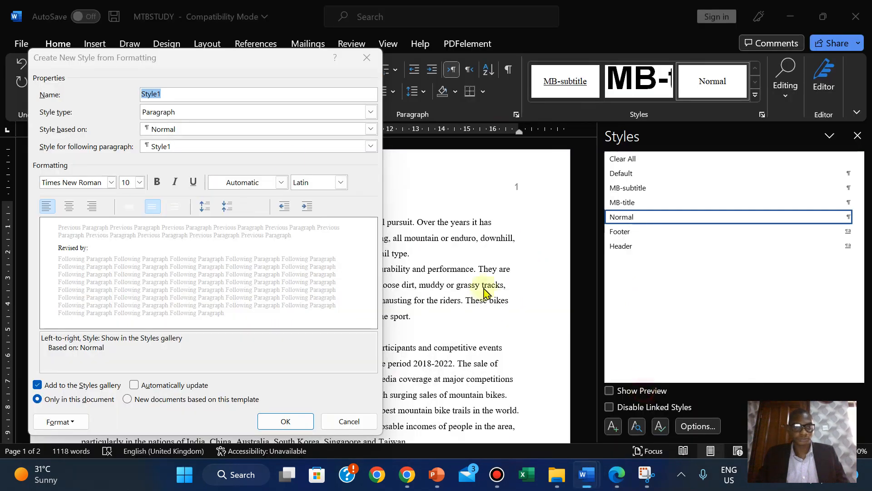
{"action": "right_click", "coordinate": [149, 96]}
{"action": "left_click", "coordinate": [180, 137]}
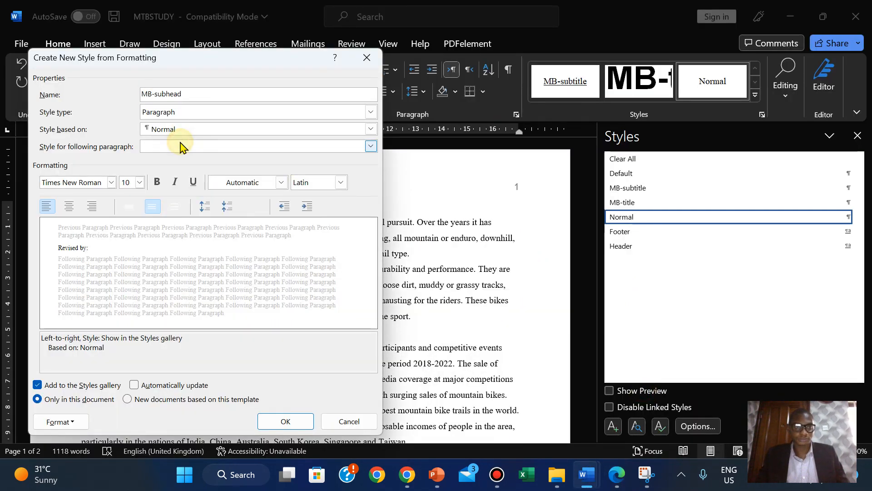
{"action": "left_click", "coordinate": [615, 476]}
{"action": "left_click", "coordinate": [586, 475]}
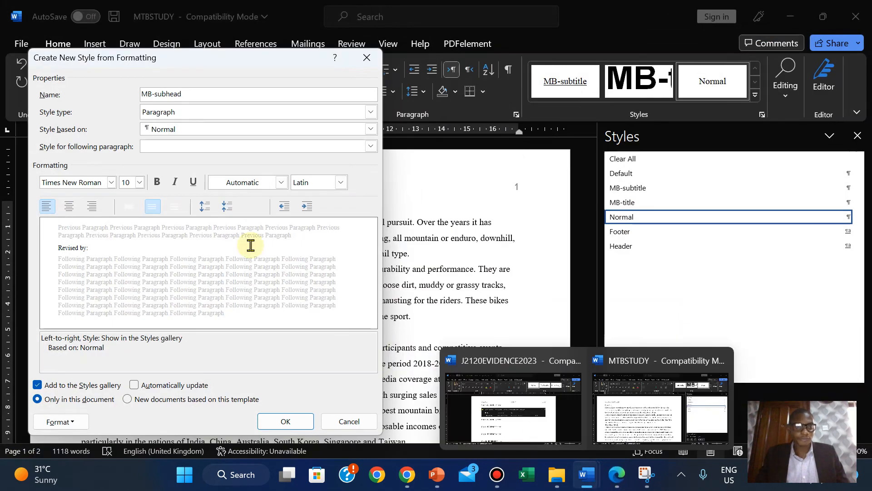
{"action": "left_click", "coordinate": [111, 184]}
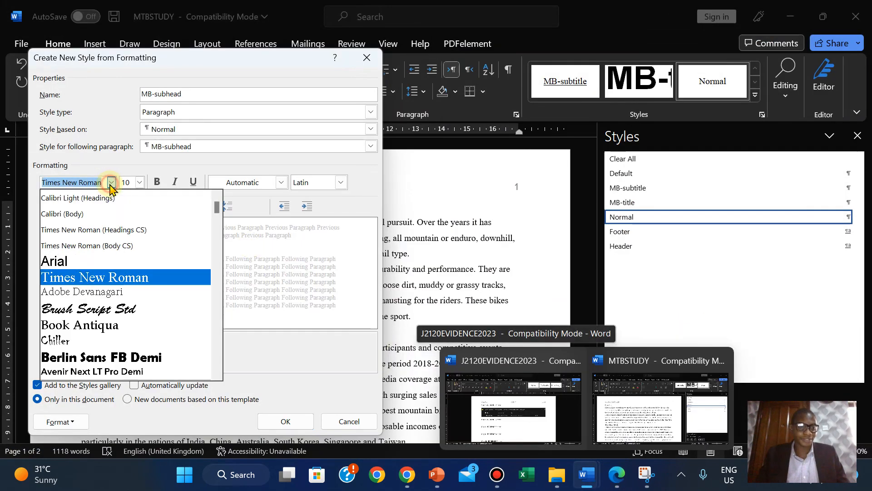
- Set the MB-subhead font to Arial 18 pt
{"action": "left_click", "coordinate": [87, 259]}
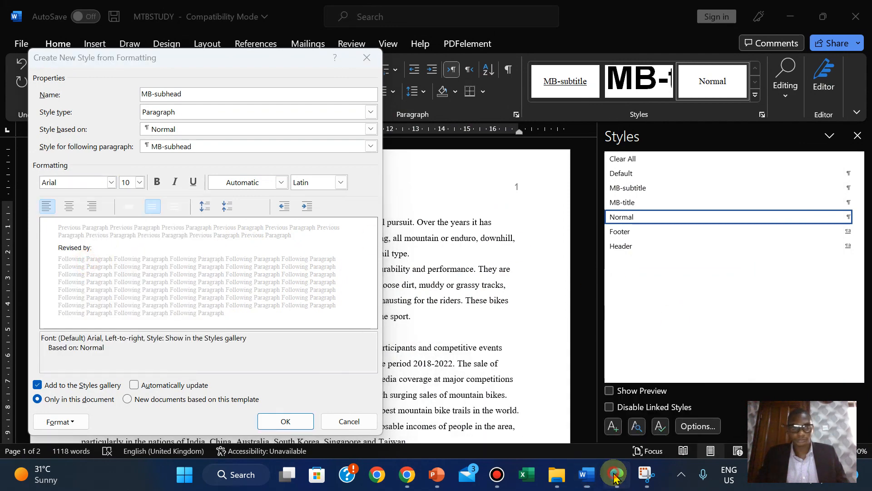
{"action": "left_click", "coordinate": [615, 475]}
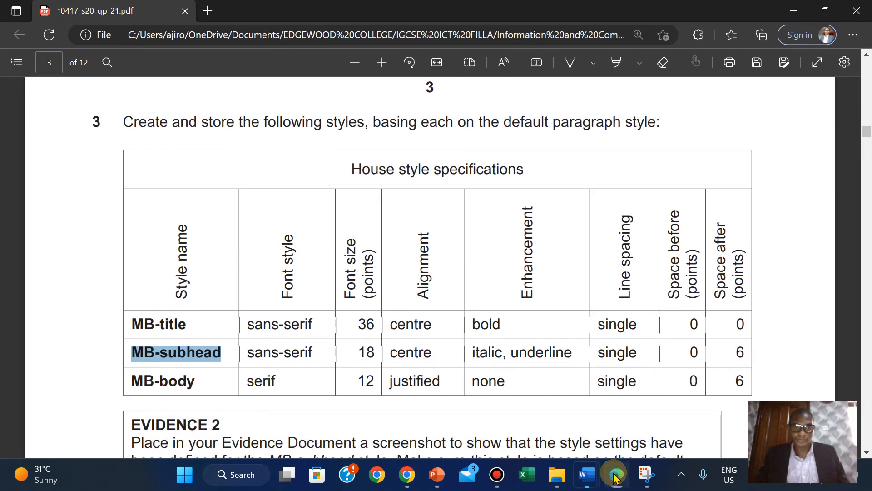
{"action": "left_click", "coordinate": [586, 474]}
{"action": "left_click", "coordinate": [140, 182]}
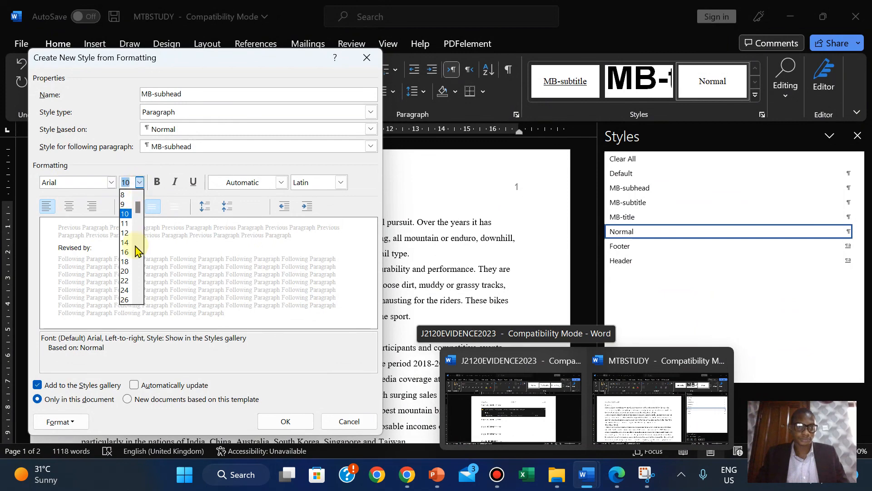
{"action": "left_click", "coordinate": [124, 262]}
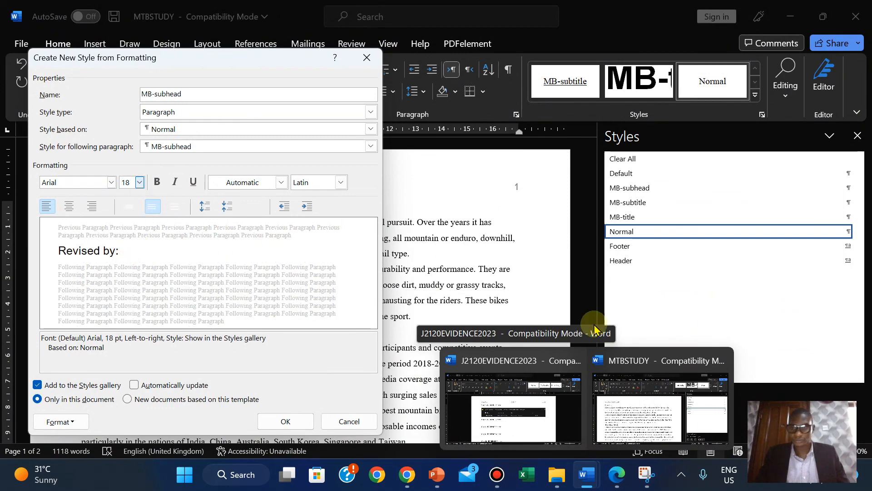
{"action": "left_click", "coordinate": [618, 474]}
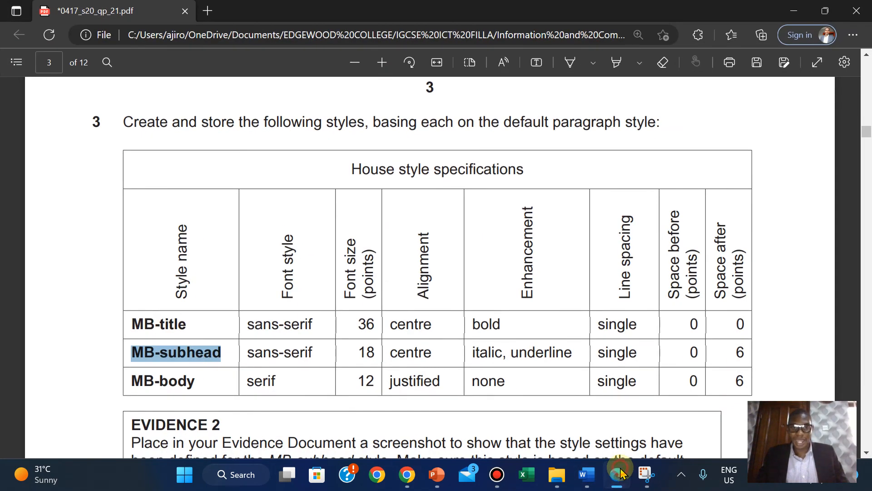
{"action": "left_click", "coordinate": [619, 475]}
- Centre MB-subhead and make it italic
{"action": "left_click", "coordinate": [69, 206]}
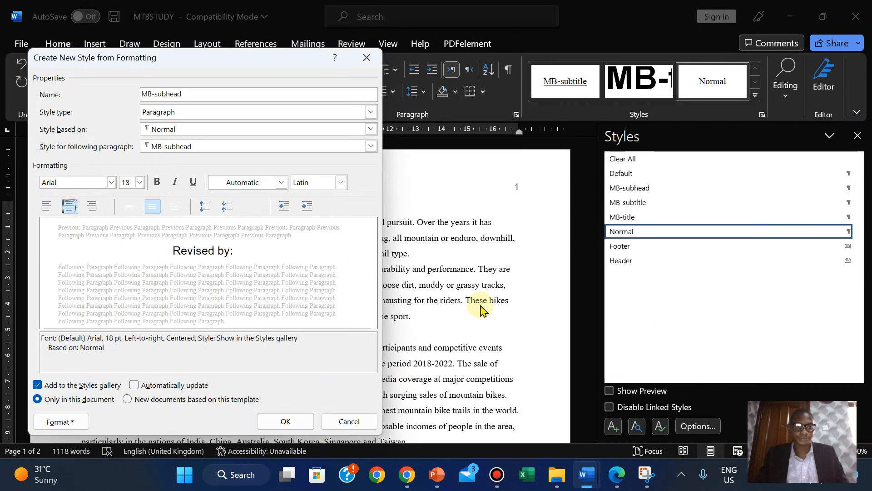
{"action": "left_click", "coordinate": [616, 474]}
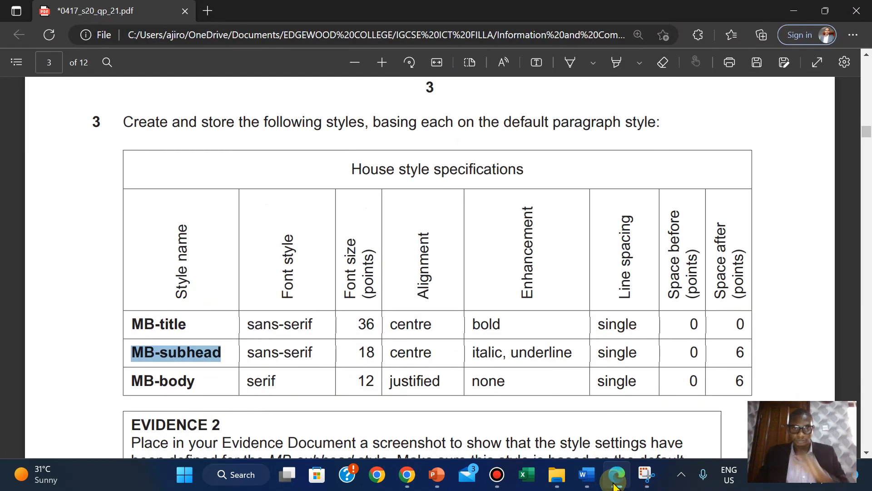
{"action": "left_click", "coordinate": [615, 483]}
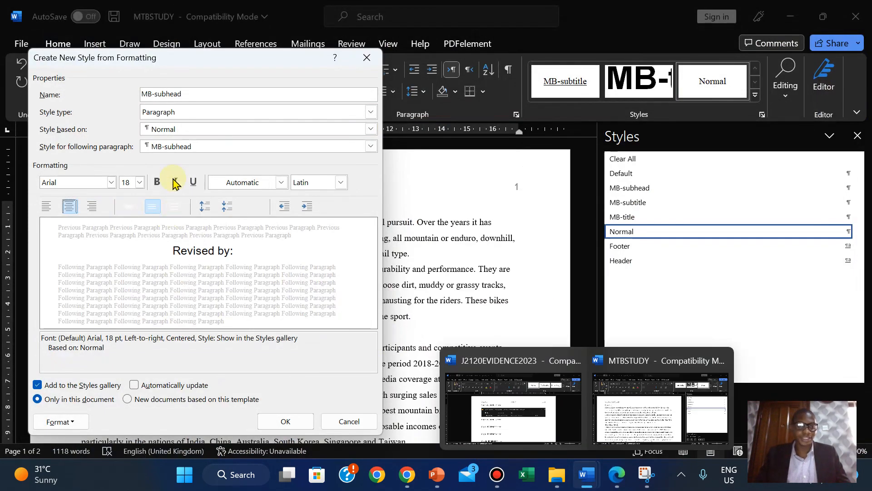
{"action": "left_click", "coordinate": [176, 182]}
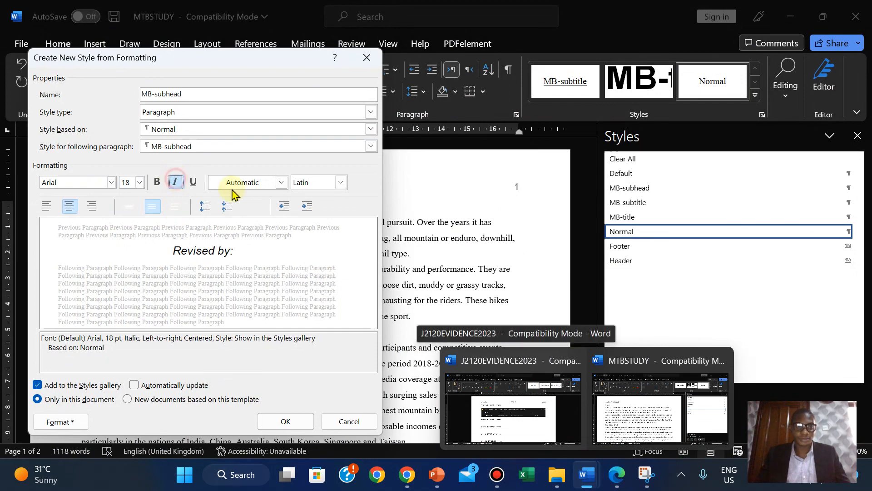
{"action": "left_click", "coordinate": [622, 485]}
{"action": "left_click", "coordinate": [622, 485]}
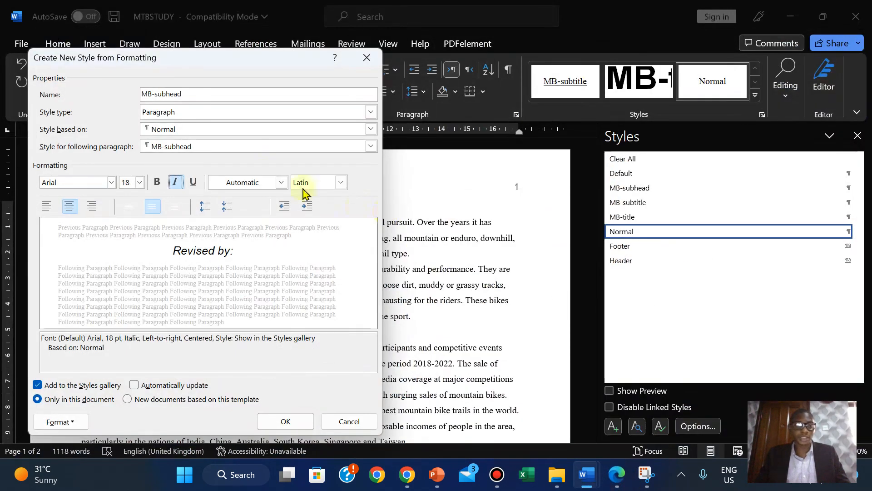
- Underline MB-subhead and set single line spacing
{"action": "left_click", "coordinate": [191, 183]}
{"action": "left_click", "coordinate": [618, 484]}
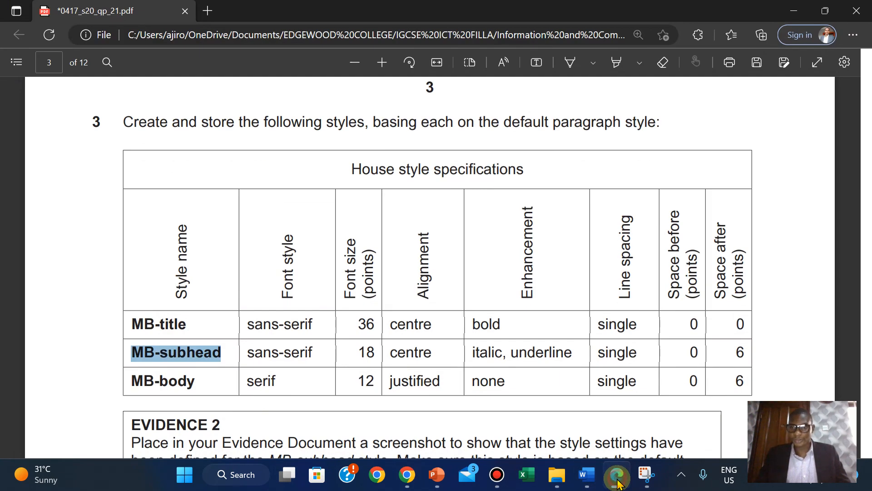
{"action": "left_click", "coordinate": [618, 483]}
{"action": "left_click", "coordinate": [135, 206]}
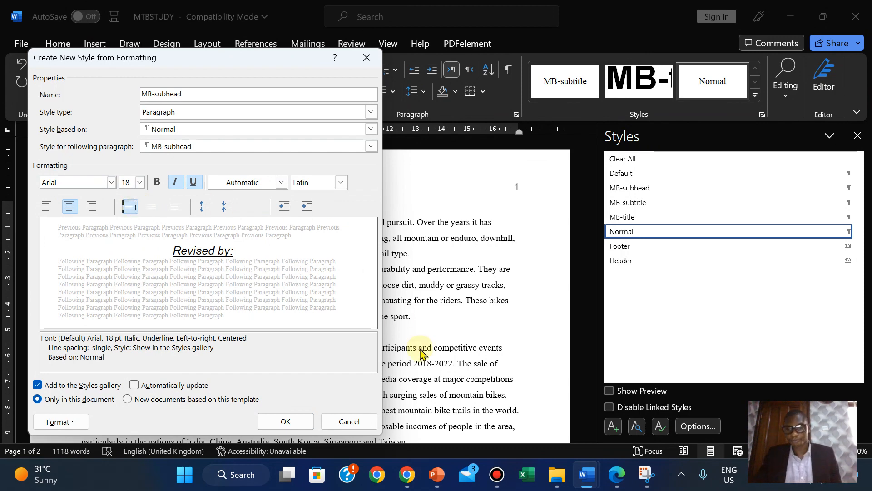
{"action": "left_click", "coordinate": [616, 475]}
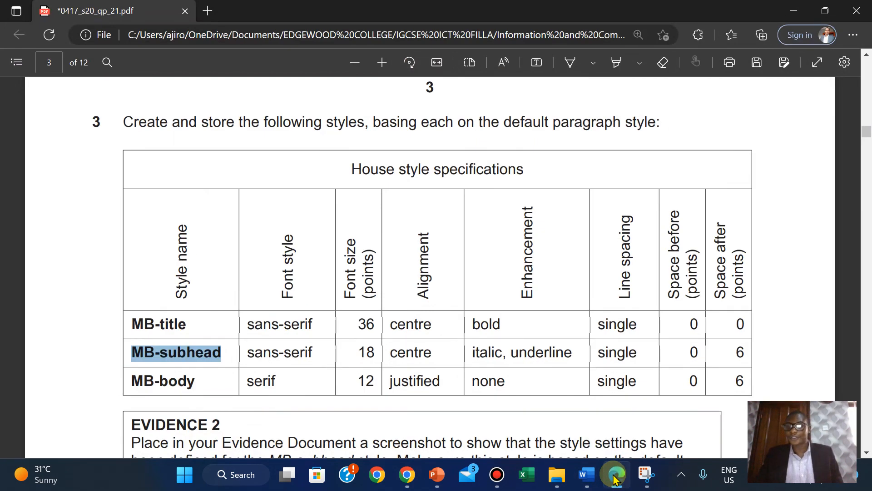
{"action": "left_click", "coordinate": [615, 476]}
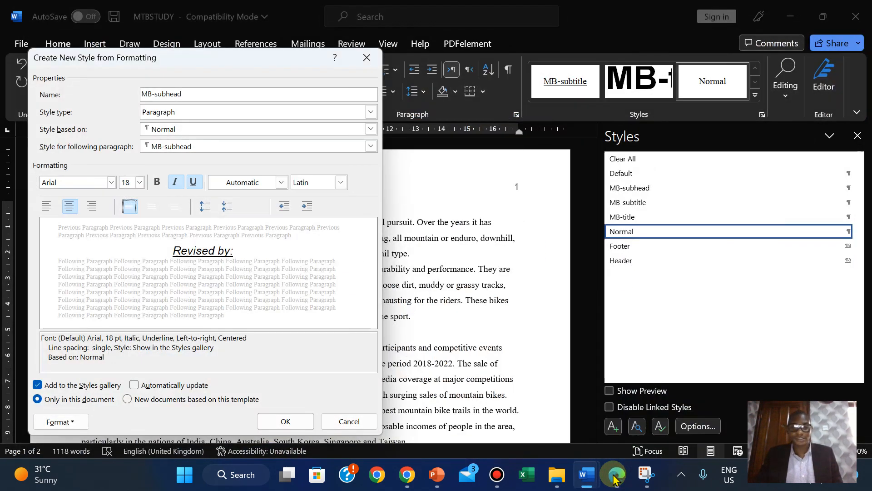
- Give MB-subhead 6 pt of space after in its paragraph settings
{"action": "left_click", "coordinate": [65, 423]}
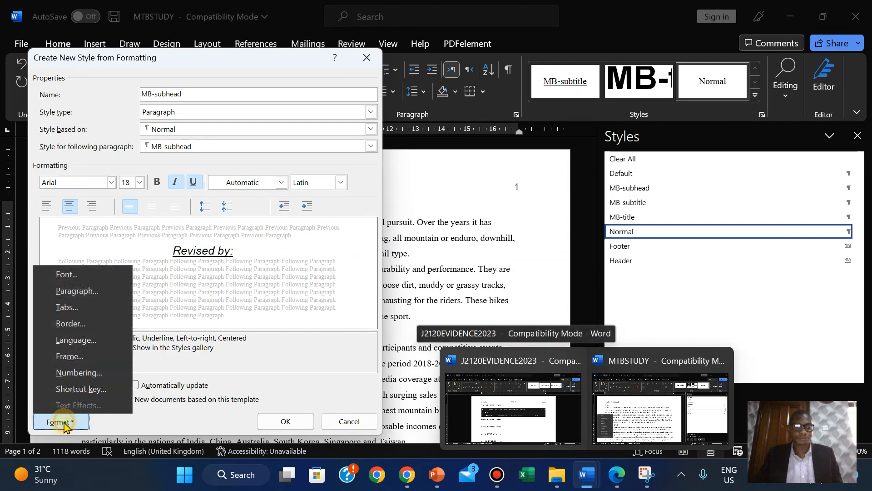
{"action": "left_click", "coordinate": [97, 295]}
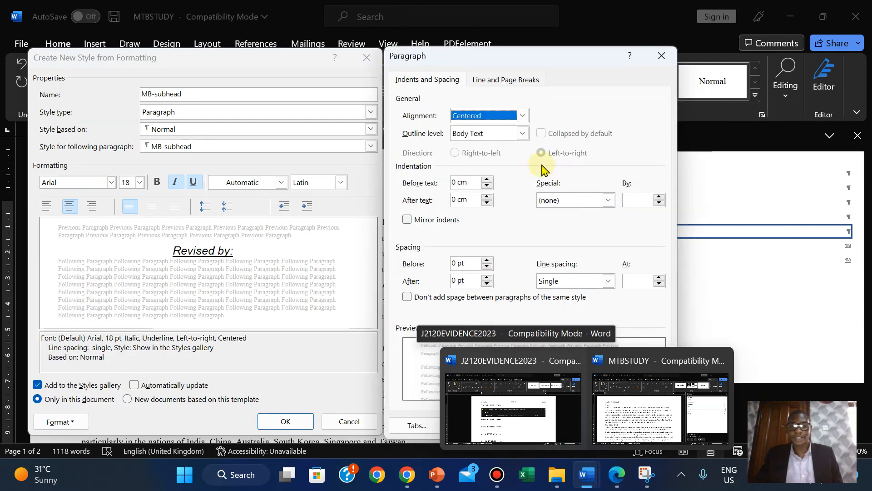
{"action": "left_click", "coordinate": [487, 278]}
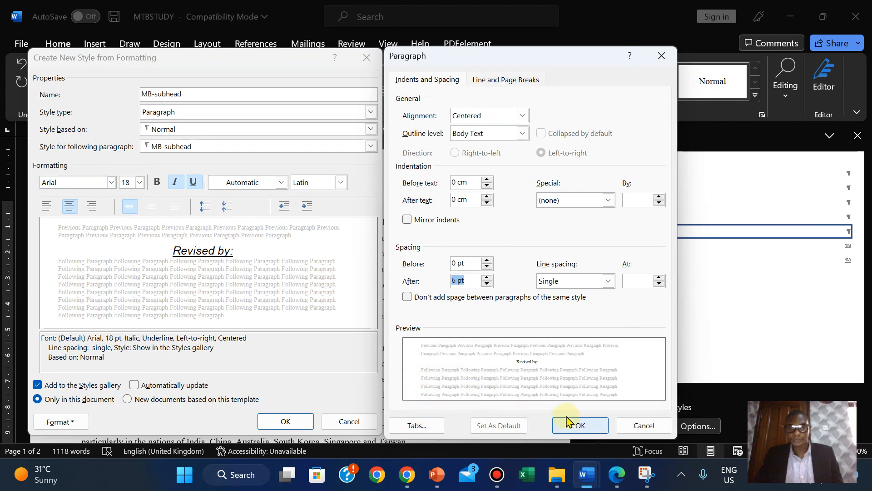
{"action": "left_click", "coordinate": [568, 429]}
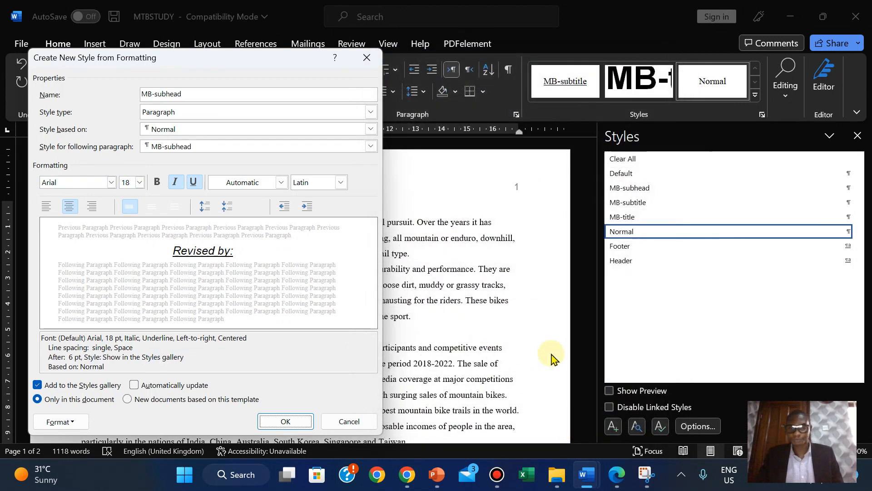
- Copy 'MB-body' from the exam's style table, then save and apply MB-subhead
{"action": "left_click", "coordinate": [618, 475]}
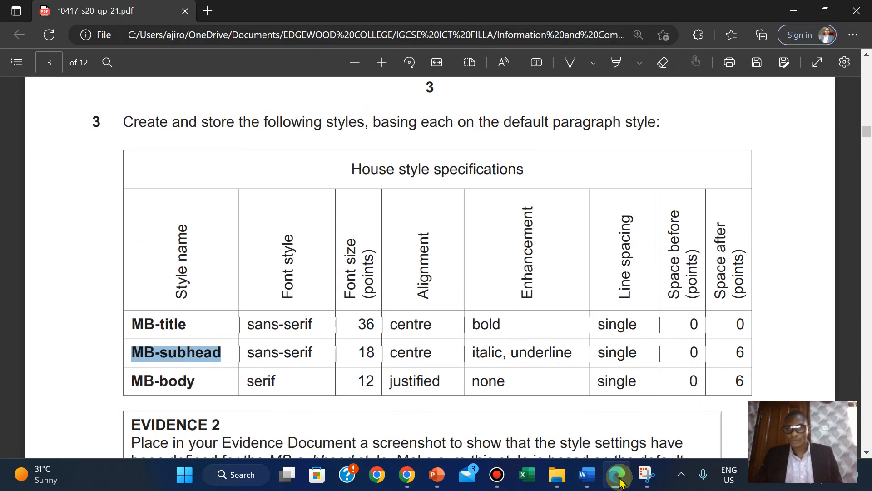
{"action": "left_click_drag", "start_coordinate": [133, 380], "coordinate": [218, 383]}
{"action": "right_click", "coordinate": [199, 380]}
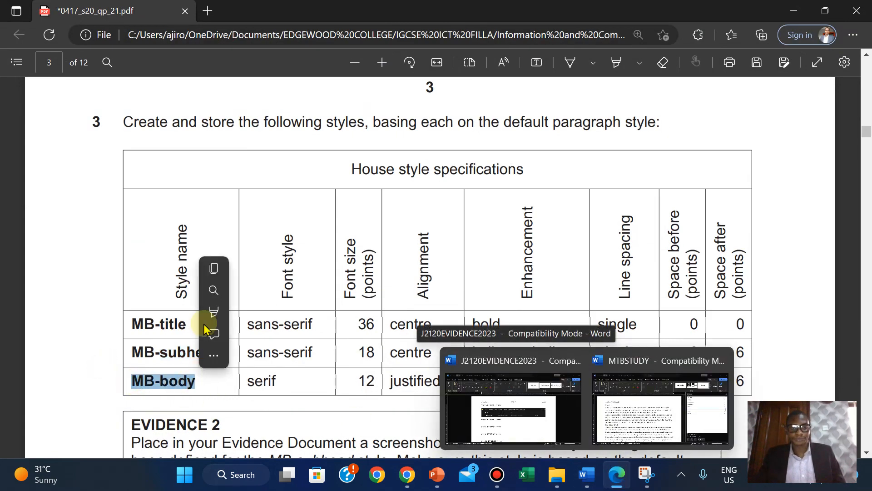
{"action": "left_click", "coordinate": [216, 273]}
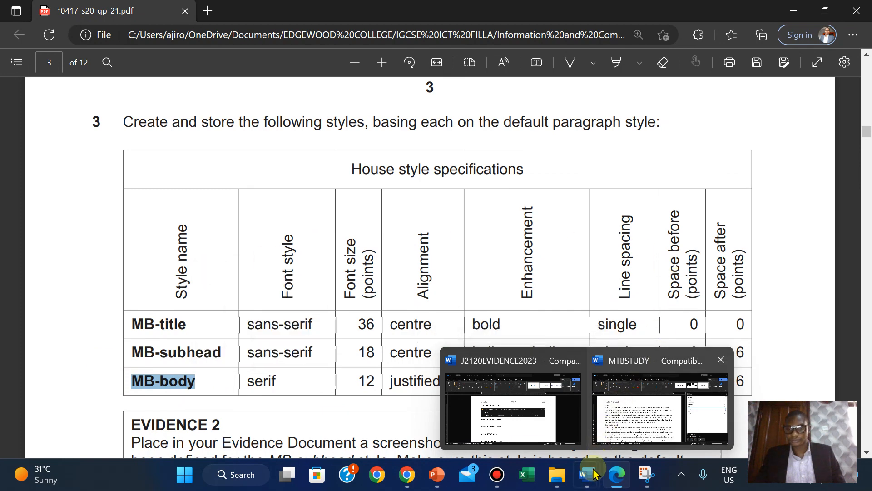
{"action": "left_click", "coordinate": [636, 431]}
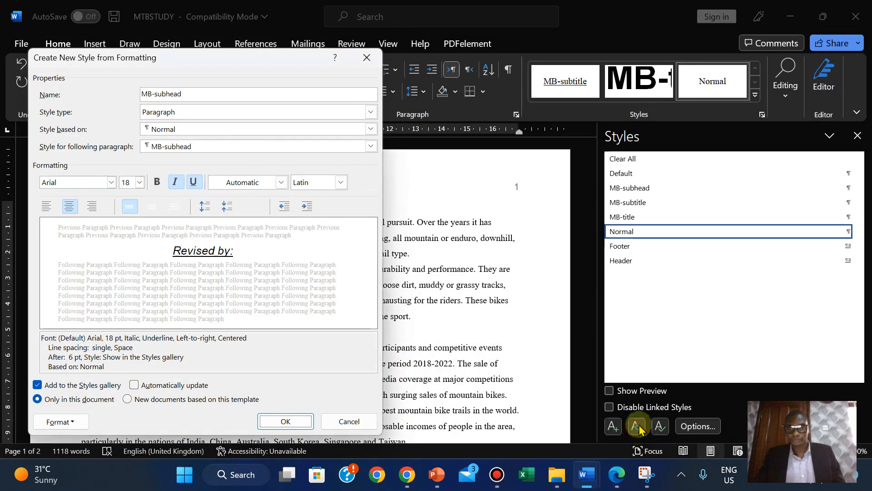
{"action": "left_click", "coordinate": [285, 421]}
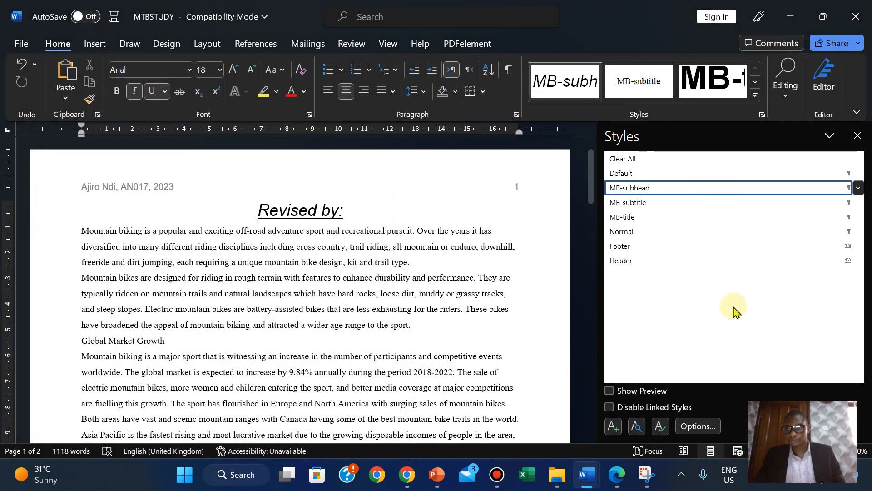
- Reset Revised by: to Normal and start a new style named 'MB-body'
{"action": "left_click", "coordinate": [621, 232]}
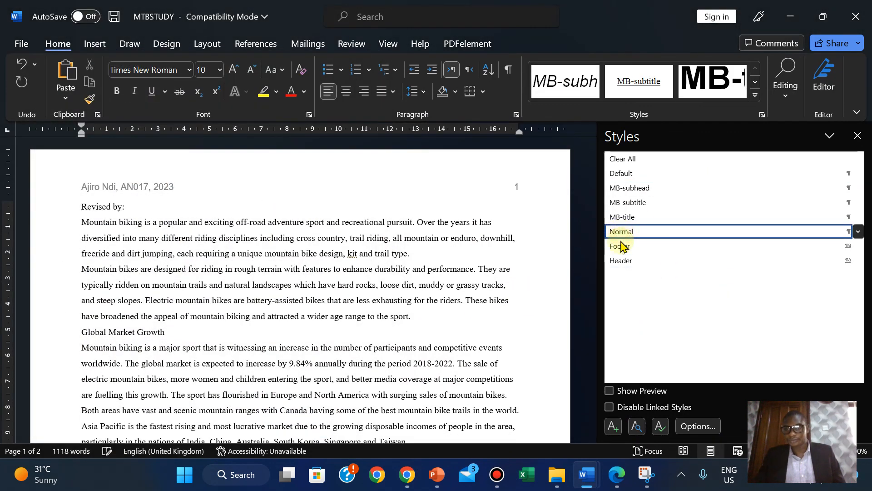
{"action": "left_click", "coordinate": [613, 426]}
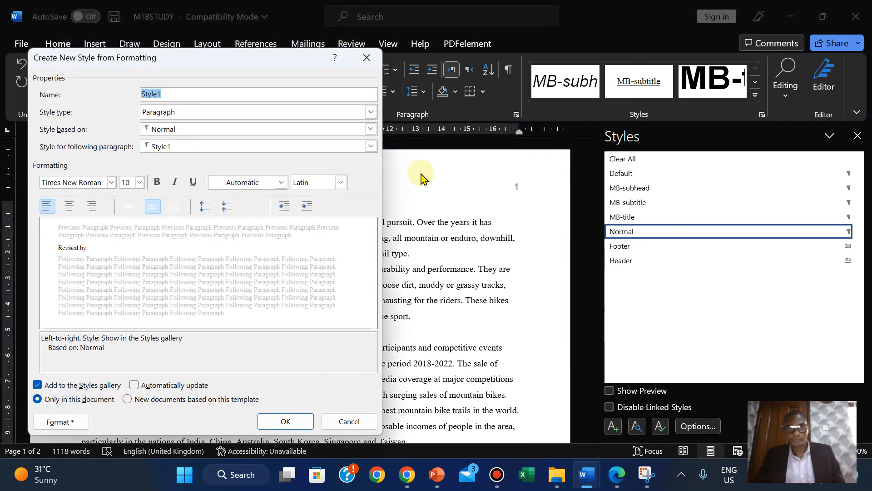
{"action": "right_click", "coordinate": [148, 94]}
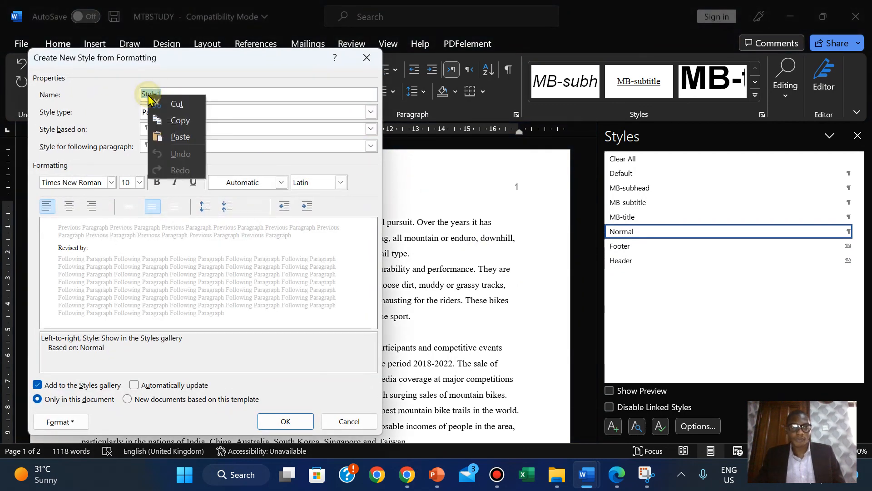
{"action": "left_click", "coordinate": [173, 136]}
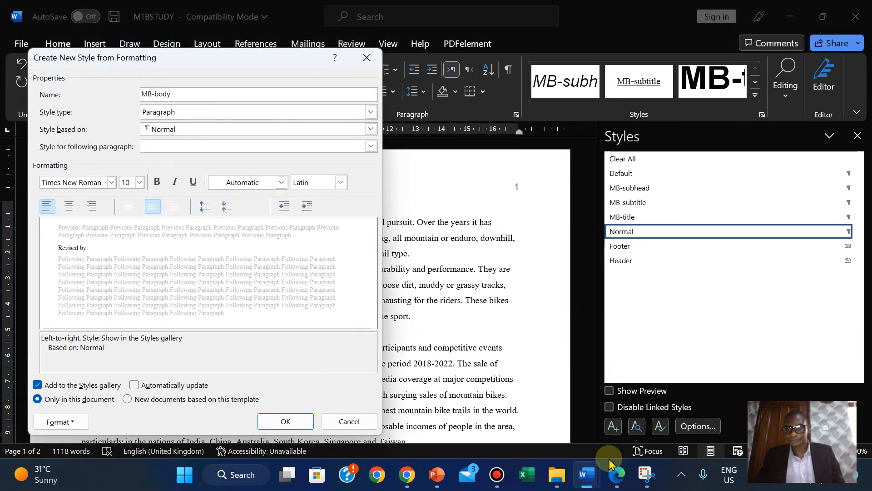
{"action": "left_click", "coordinate": [613, 474]}
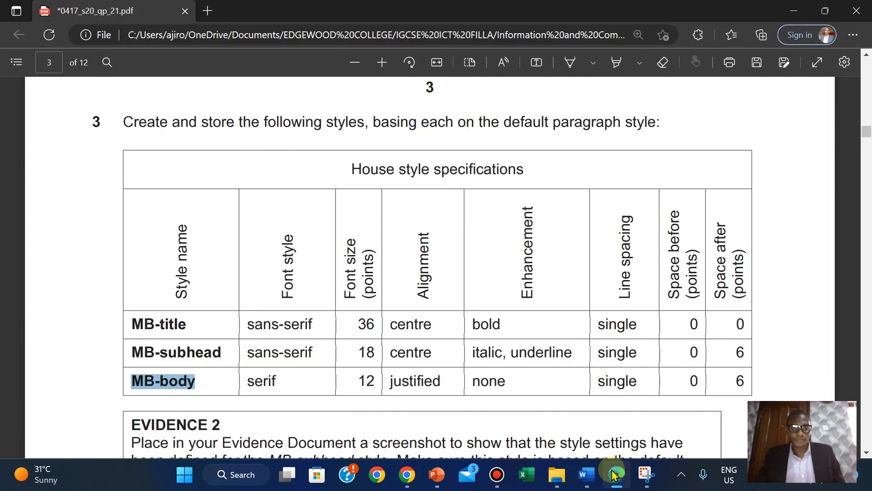
{"action": "left_click", "coordinate": [613, 474]}
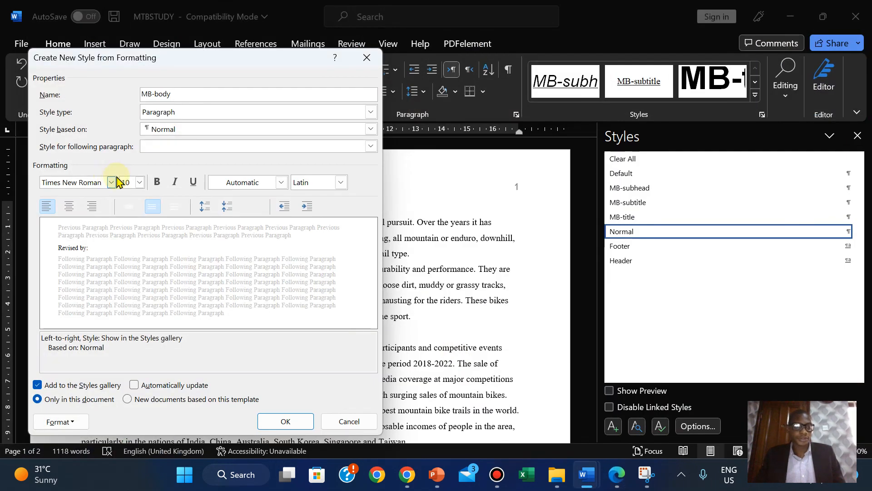
- Set the MB-body font size to 12 pt
{"action": "left_click", "coordinate": [140, 183]}
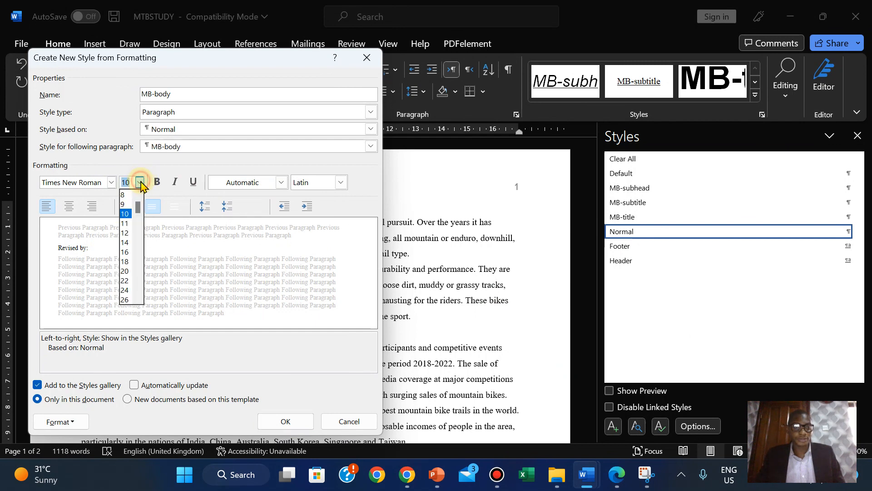
{"action": "left_click", "coordinate": [125, 223]}
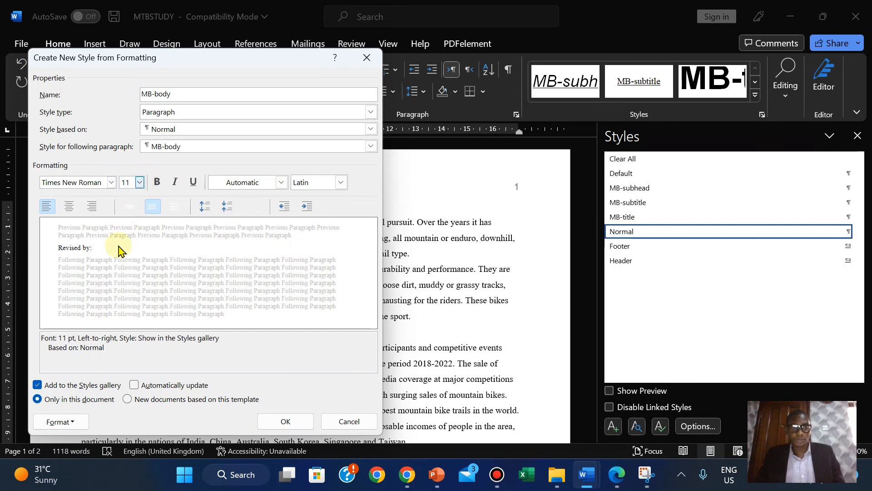
{"action": "left_click", "coordinate": [140, 182]}
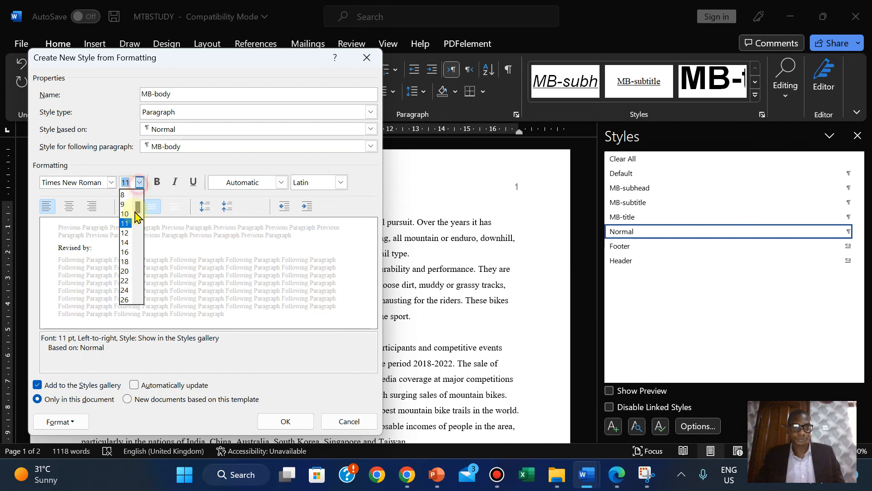
{"action": "left_click", "coordinate": [125, 233]}
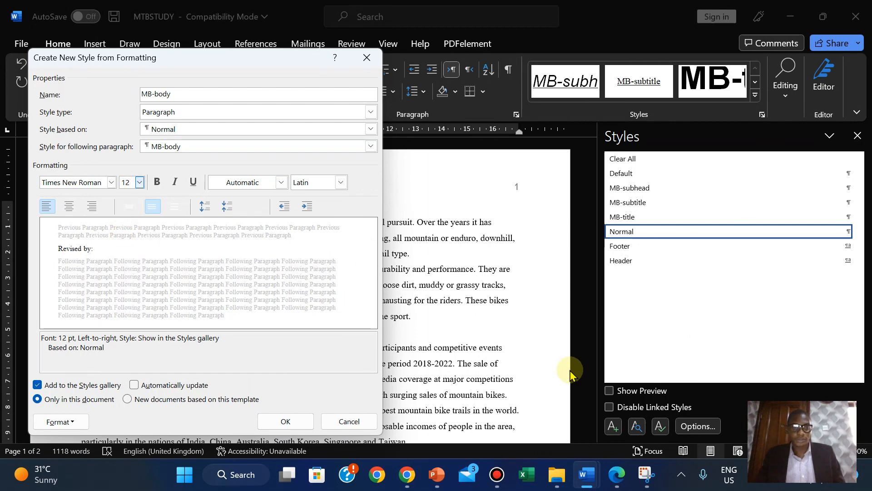
{"action": "left_click", "coordinate": [616, 473]}
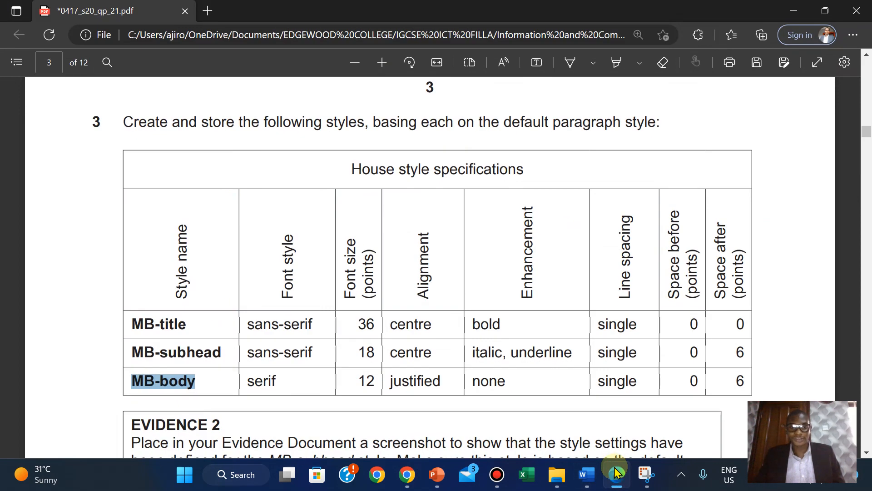
{"action": "left_click", "coordinate": [616, 473]}
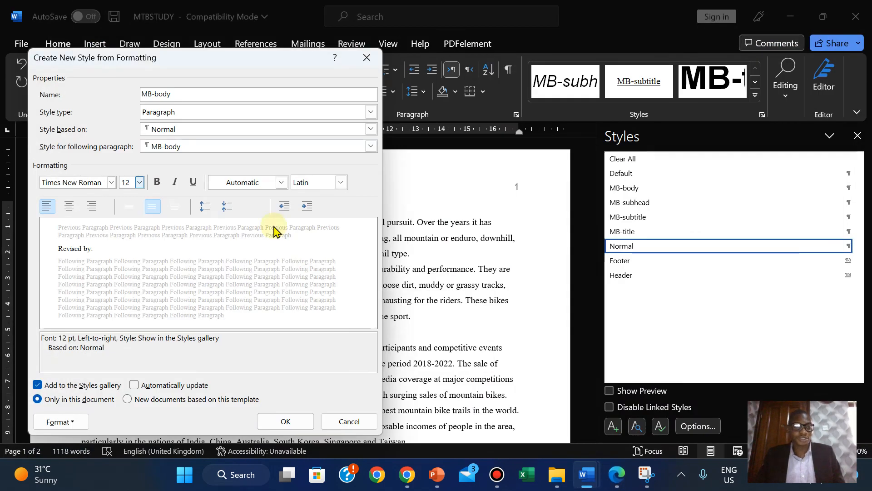
- Make MB-body justified with single line spacing
{"action": "left_click", "coordinate": [64, 422]}
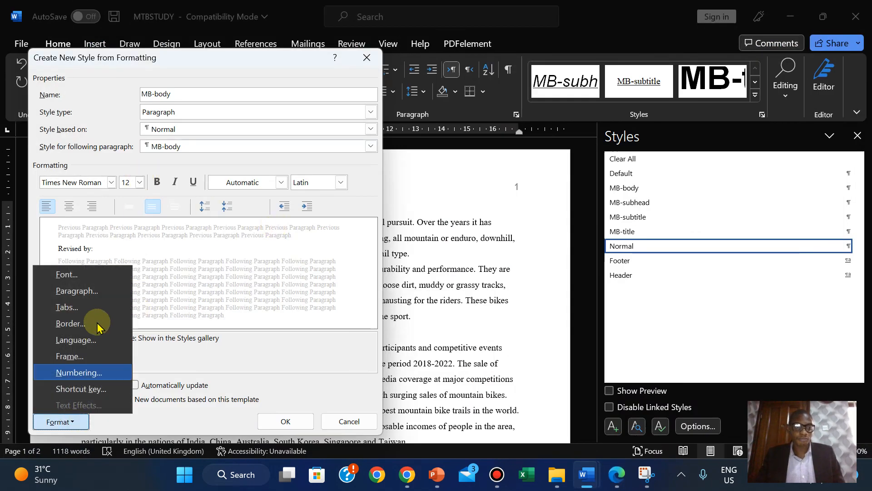
{"action": "left_click", "coordinate": [95, 292]}
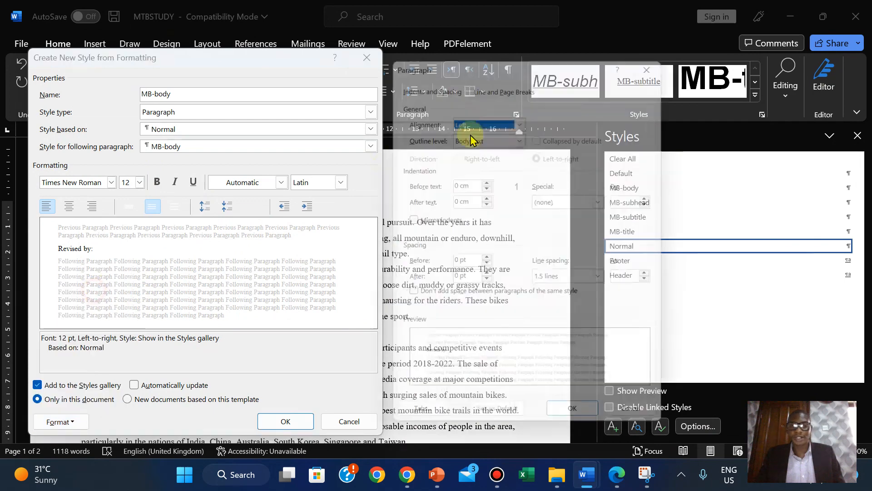
{"action": "left_click", "coordinate": [522, 118]}
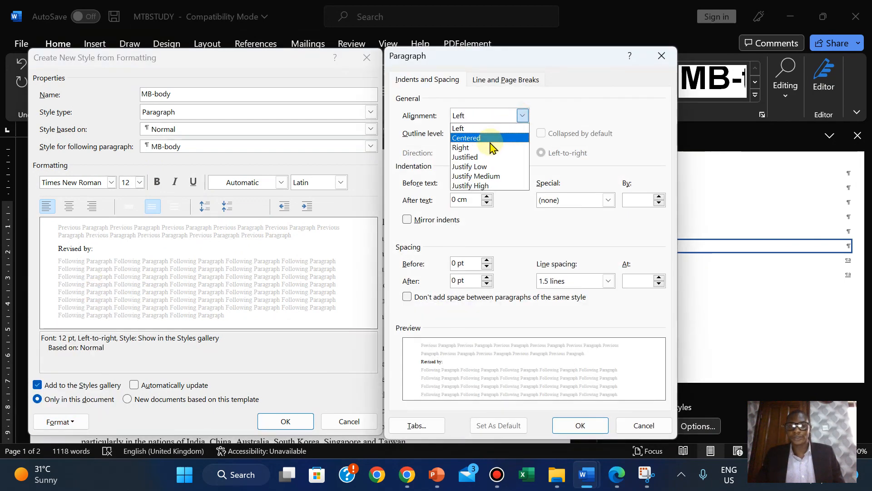
{"action": "left_click", "coordinate": [485, 157]}
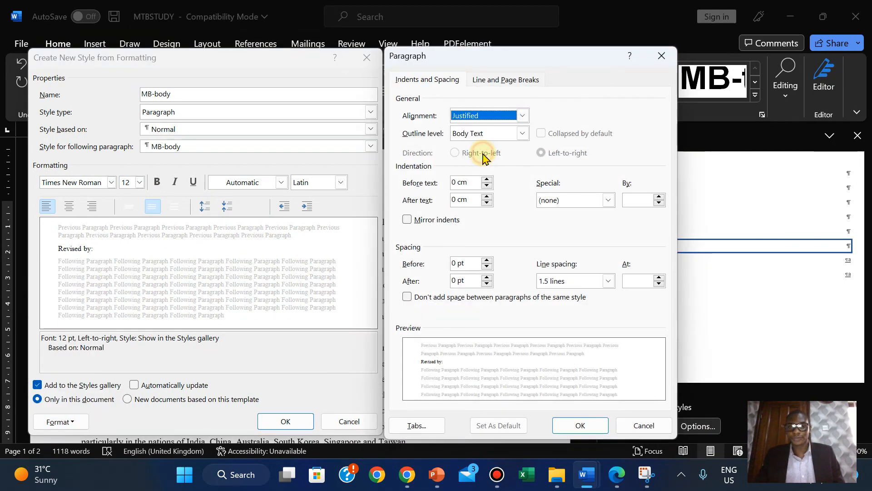
{"action": "left_click", "coordinate": [583, 425]}
{"action": "left_click", "coordinate": [614, 487]}
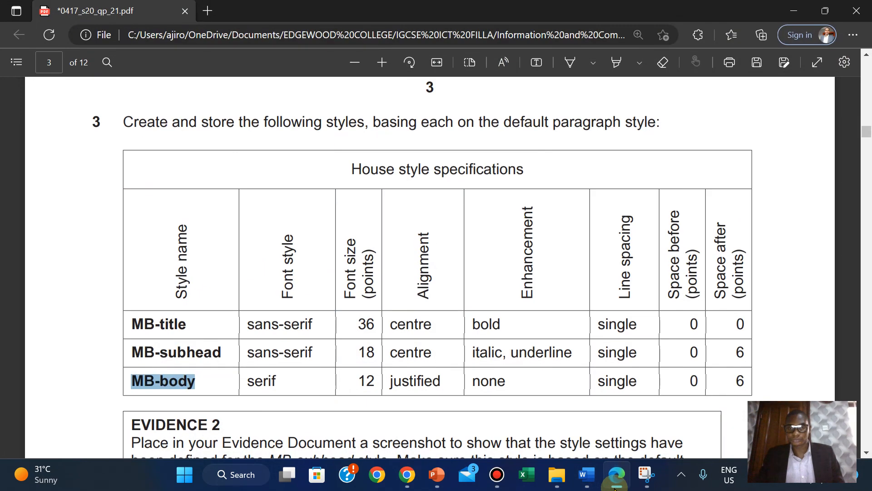
{"action": "left_click", "coordinate": [586, 475]}
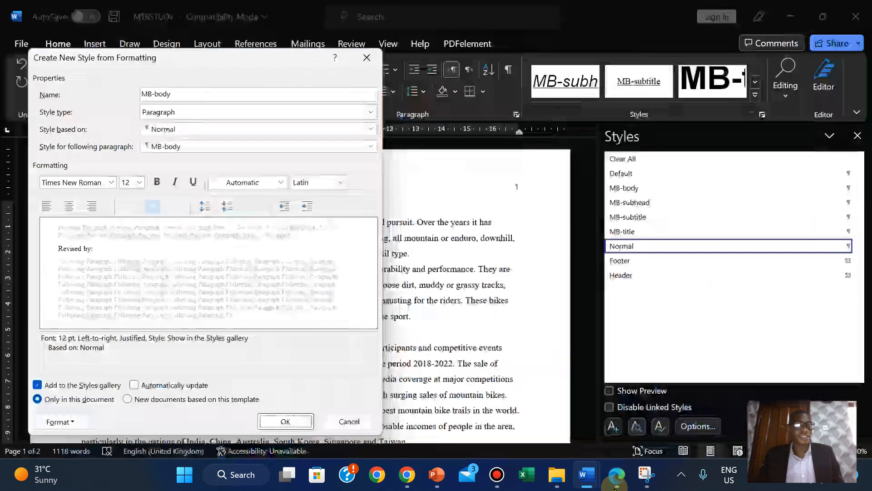
{"action": "left_click", "coordinate": [129, 206]}
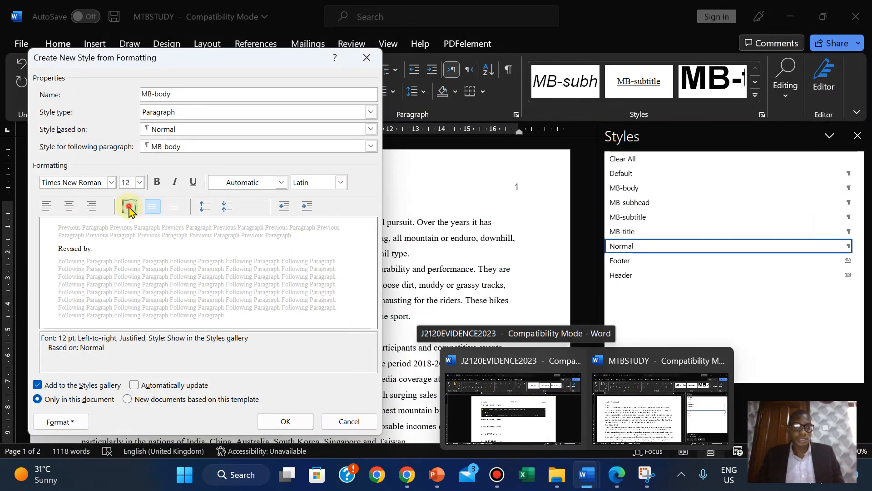
{"action": "left_click", "coordinate": [616, 477]}
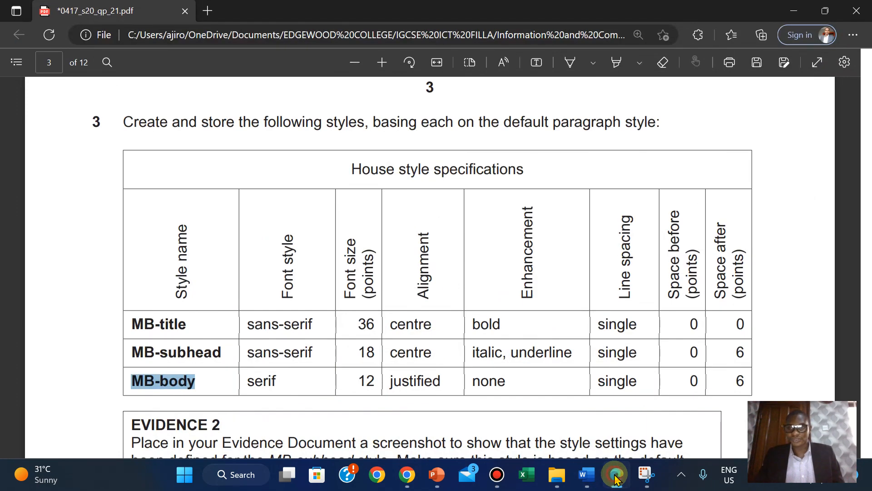
{"action": "left_click", "coordinate": [616, 477]}
- Add 6 pt of space after to MB-body and save the style
{"action": "left_click", "coordinate": [66, 427]}
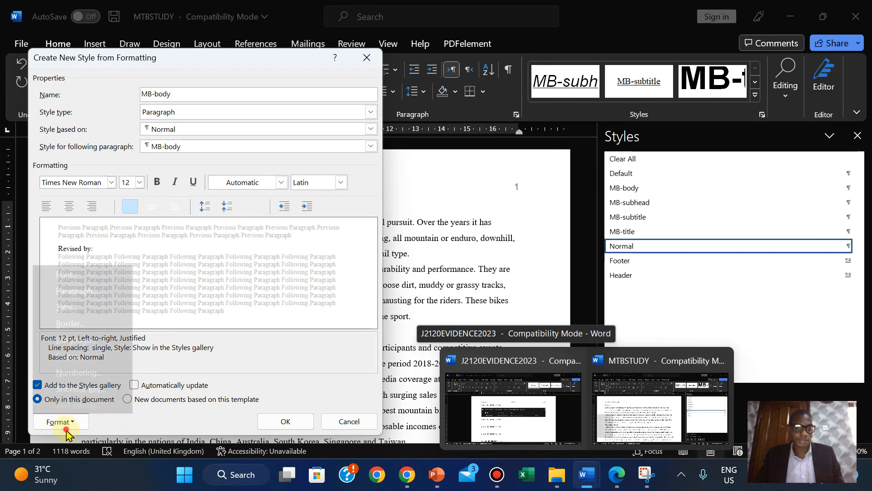
{"action": "left_click", "coordinate": [84, 289]}
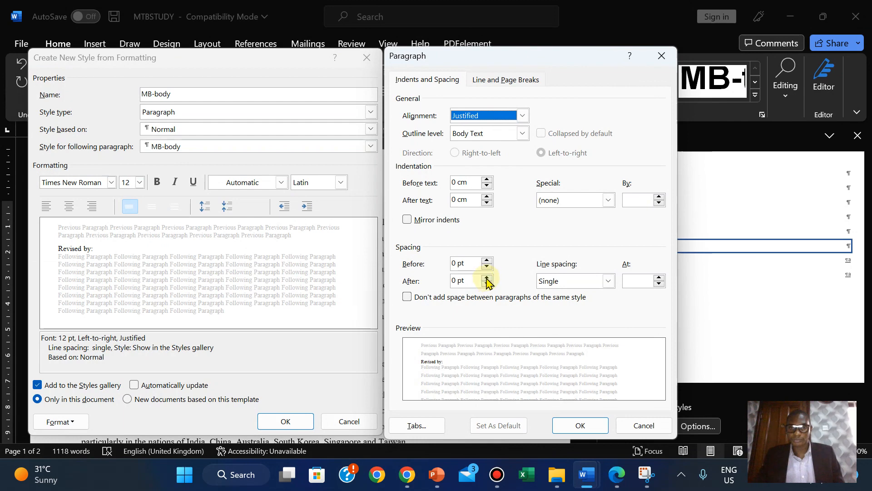
{"action": "left_click", "coordinate": [487, 277]}
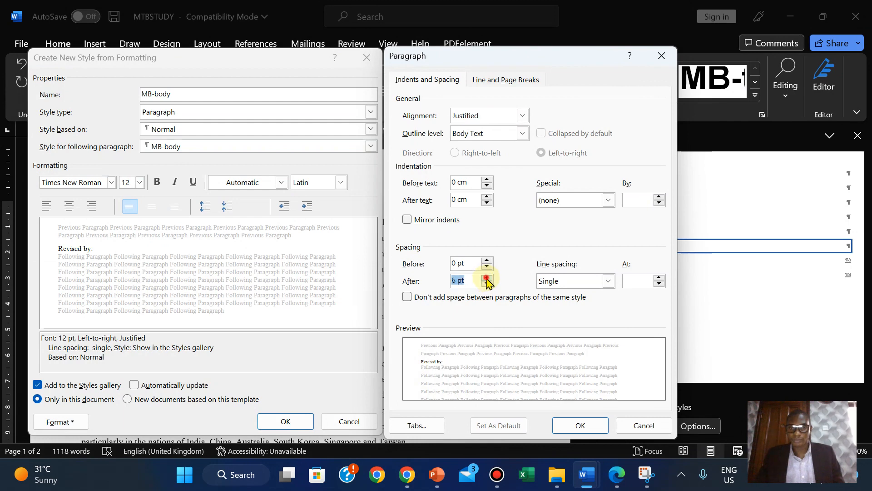
{"action": "left_click", "coordinate": [585, 431]}
{"action": "left_click", "coordinate": [618, 484]}
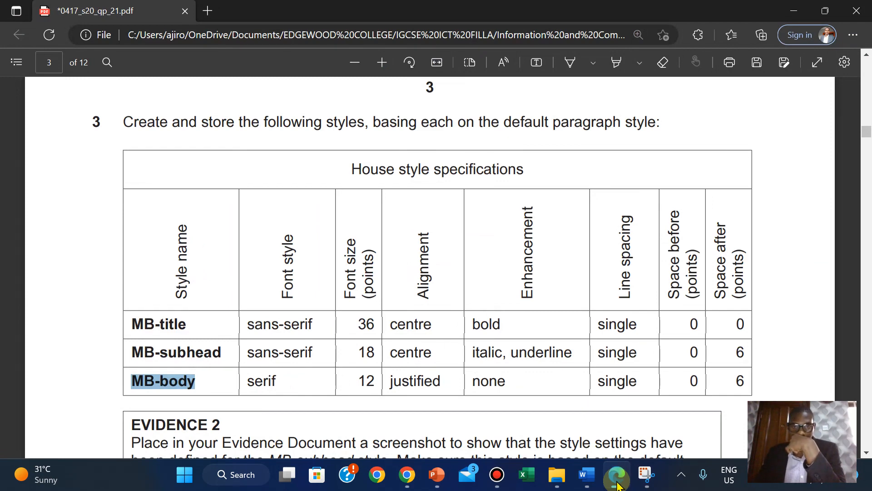
{"action": "left_click", "coordinate": [618, 484]}
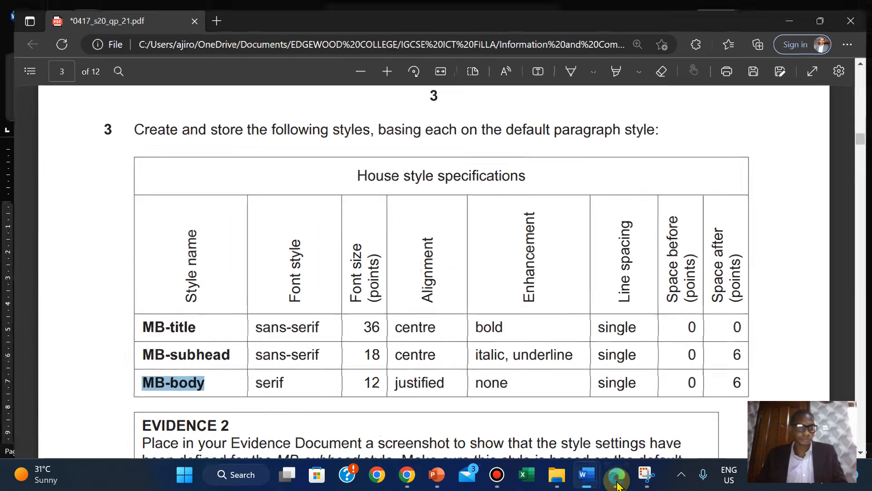
{"action": "left_click", "coordinate": [274, 420]}
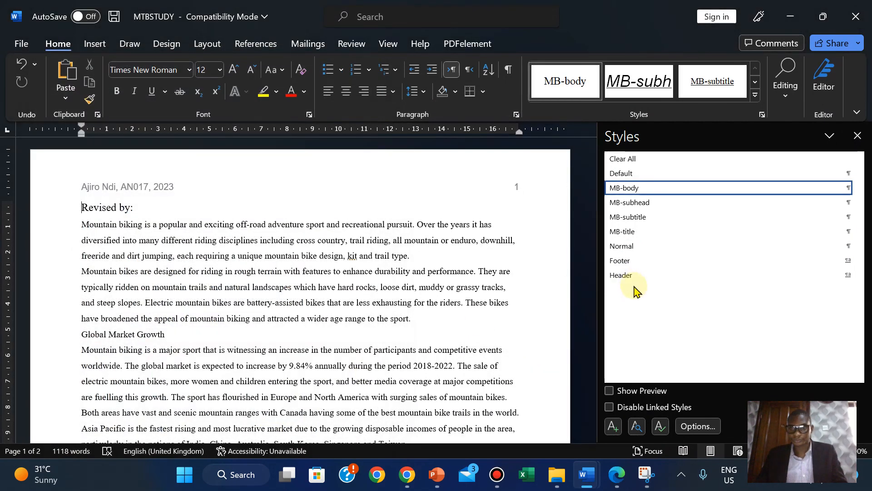
- Highlight question 3 and the house style table in green on the exam PDF
{"action": "left_click", "coordinate": [621, 468]}
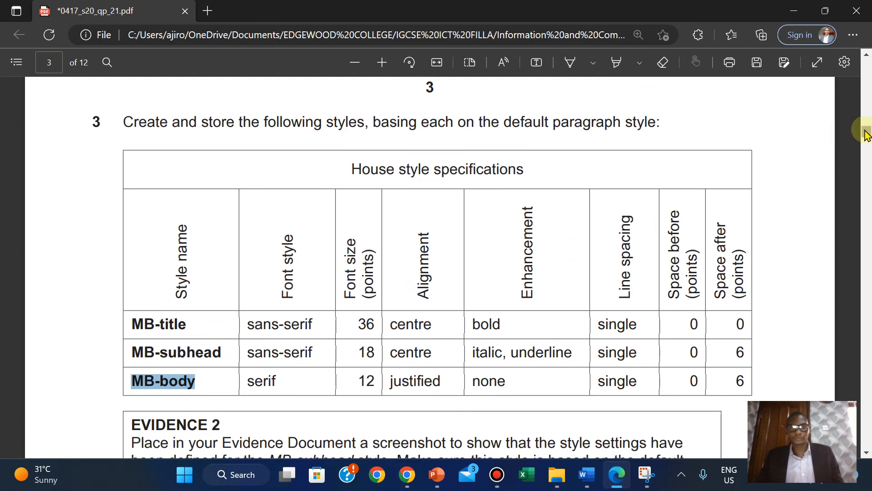
{"action": "left_click", "coordinate": [92, 117]}
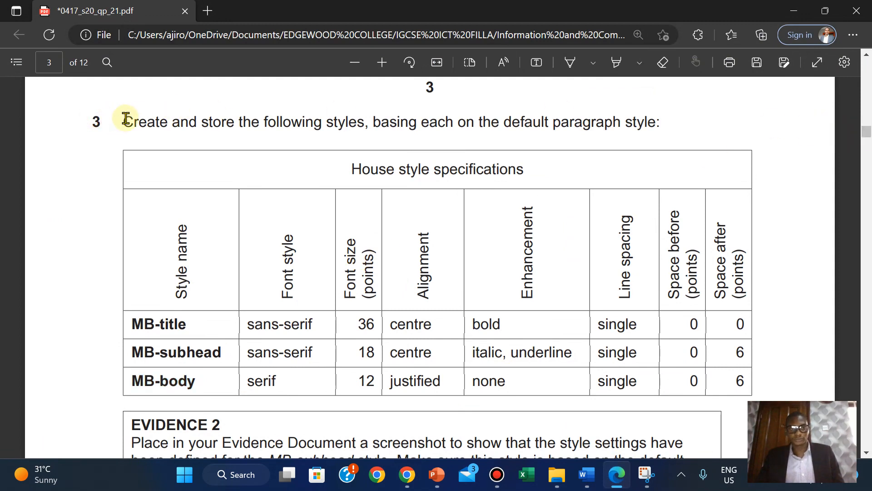
{"action": "left_click_drag", "start_coordinate": [126, 119], "coordinate": [746, 385]}
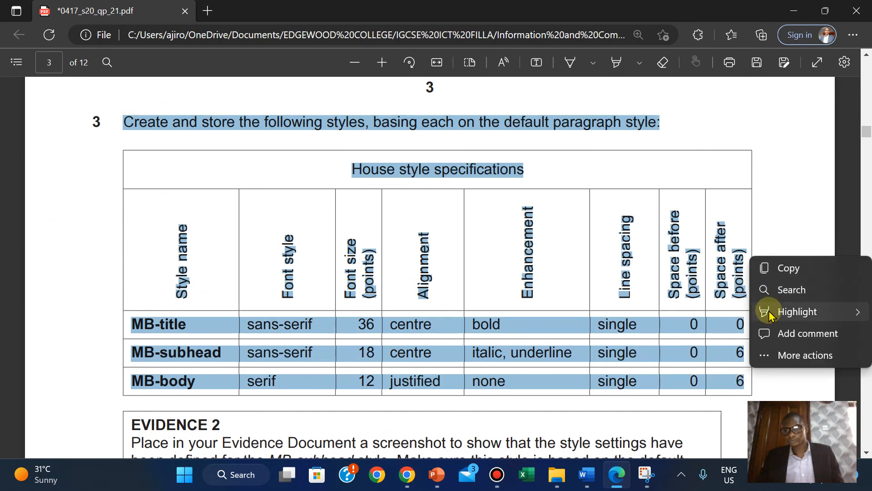
{"action": "mouse_move", "coordinate": [798, 312]}
{"action": "left_click", "coordinate": [677, 338]}
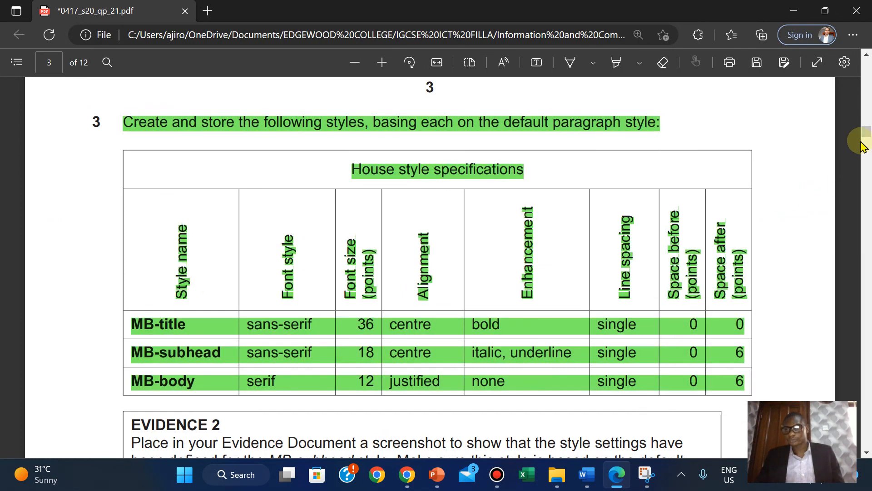
{"action": "left_click_drag", "start_coordinate": [865, 132], "coordinate": [866, 144]}
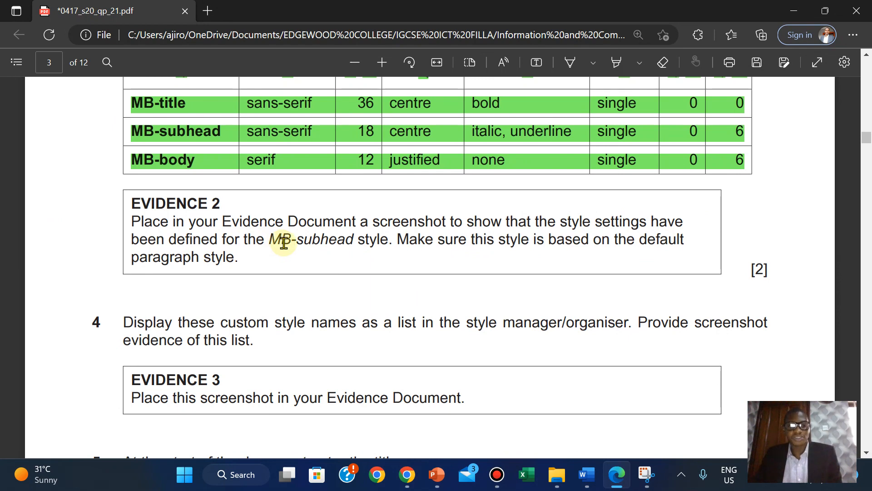
- Open Modify Style for MB-subhead in MTBSTUDY's Styles pane
{"action": "mouse_move", "coordinate": [587, 477]}
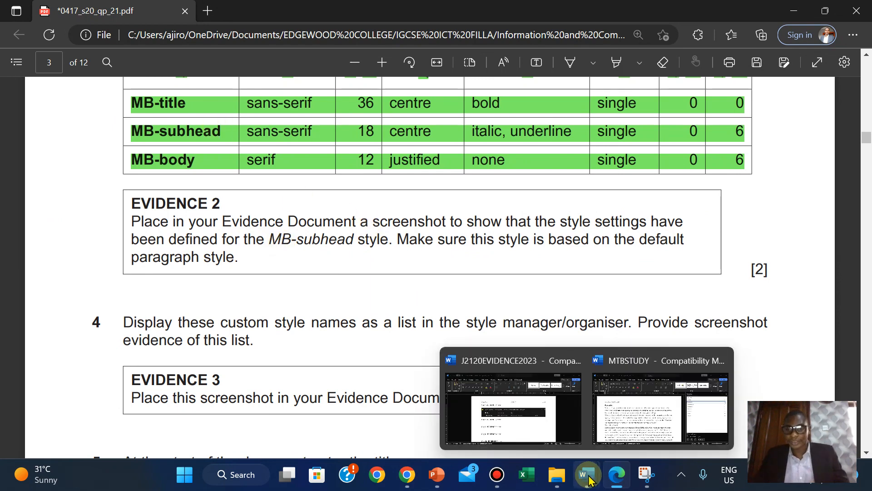
{"action": "left_click", "coordinate": [620, 383]}
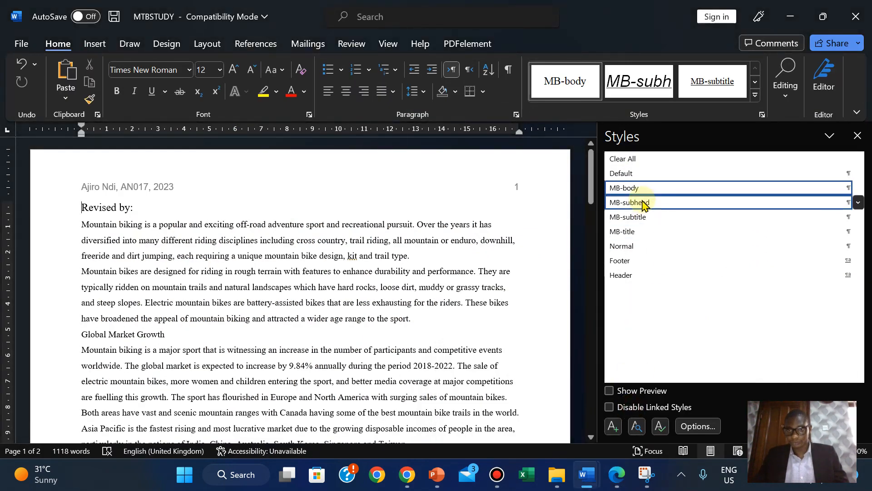
{"action": "right_click", "coordinate": [643, 205]}
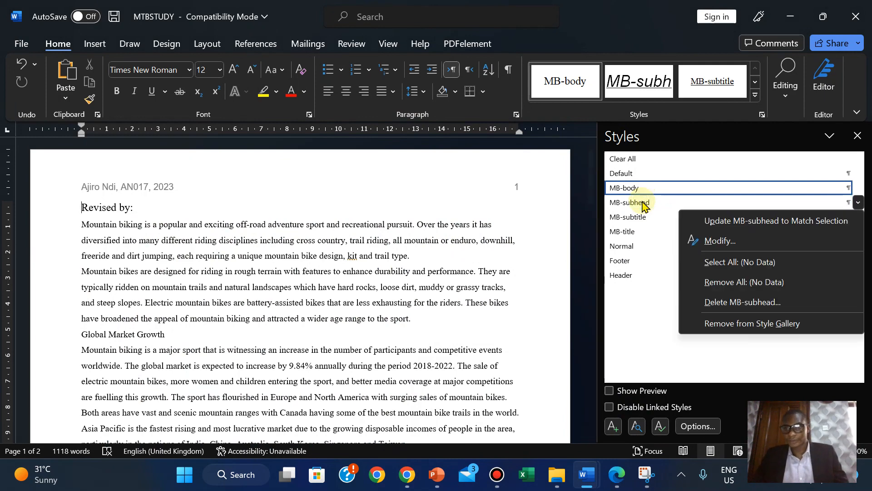
{"action": "left_click", "coordinate": [699, 241]}
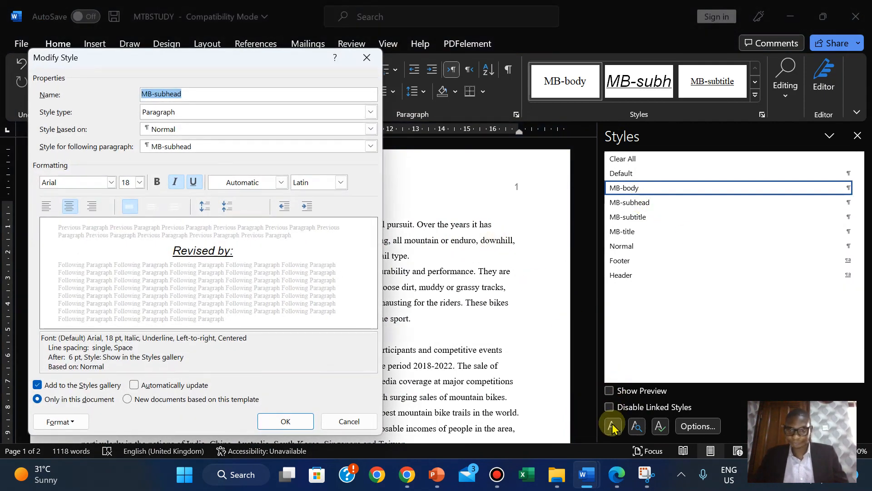
- Compare the MB-subhead settings against the exam's style specification
{"action": "left_click", "coordinate": [616, 476]}
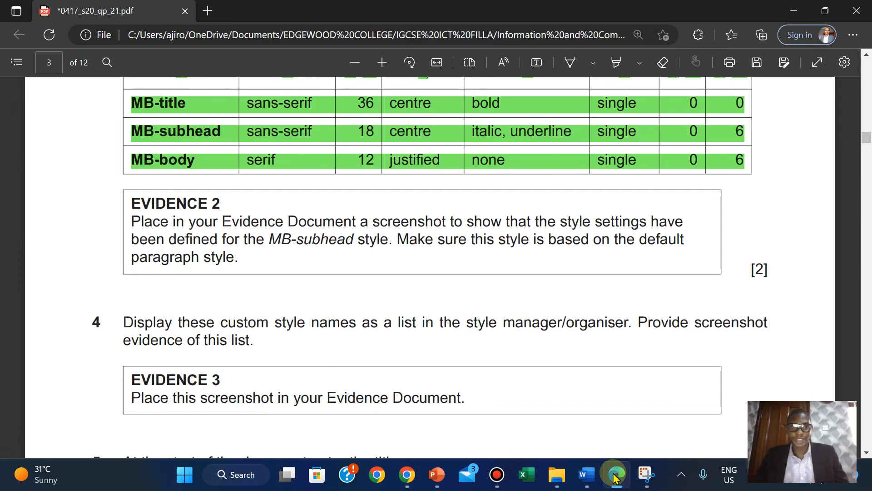
{"action": "left_click", "coordinate": [615, 475]}
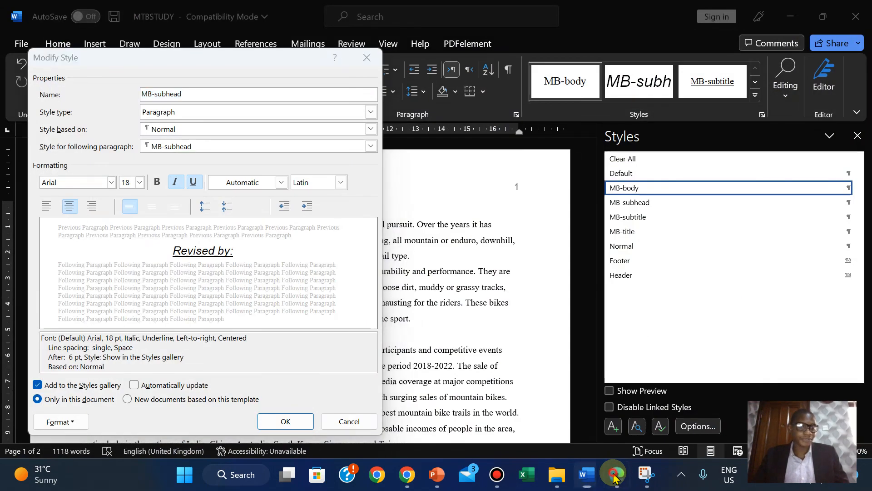
{"action": "left_click", "coordinate": [615, 476]}
{"action": "left_click", "coordinate": [614, 476]}
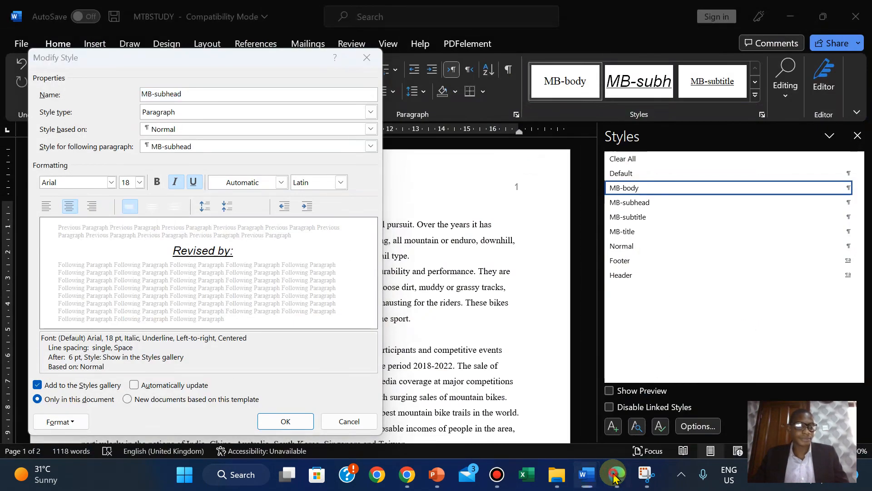
{"action": "left_click", "coordinate": [615, 477]}
{"action": "left_click", "coordinate": [614, 476]}
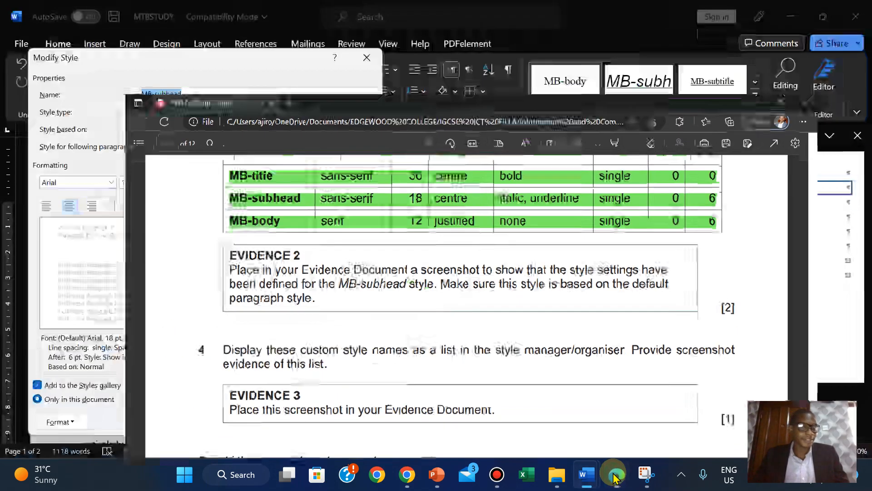
{"action": "left_click", "coordinate": [614, 477]}
{"action": "left_click", "coordinate": [614, 476]}
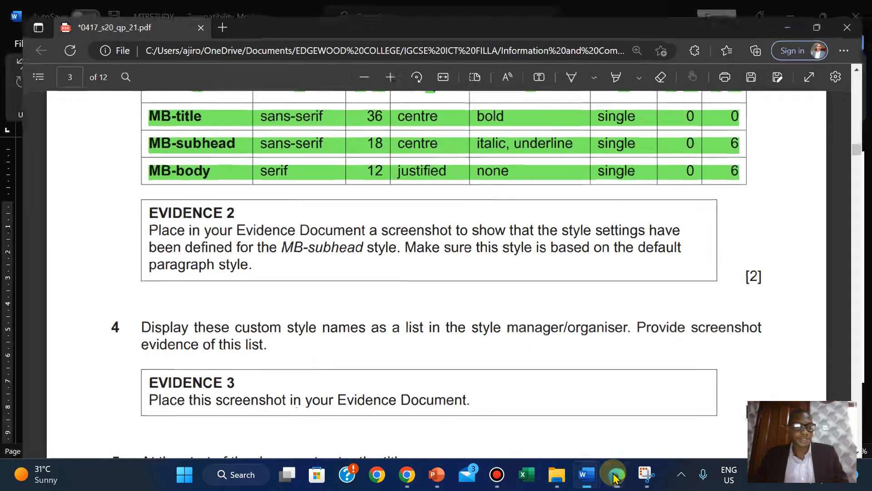
{"action": "left_click", "coordinate": [614, 477]}
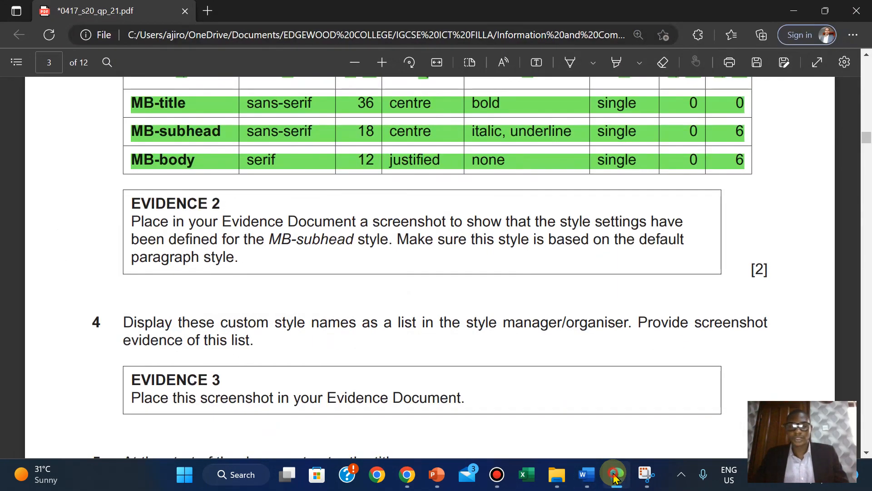
{"action": "left_click", "coordinate": [615, 476]}
{"action": "left_click", "coordinate": [614, 477]}
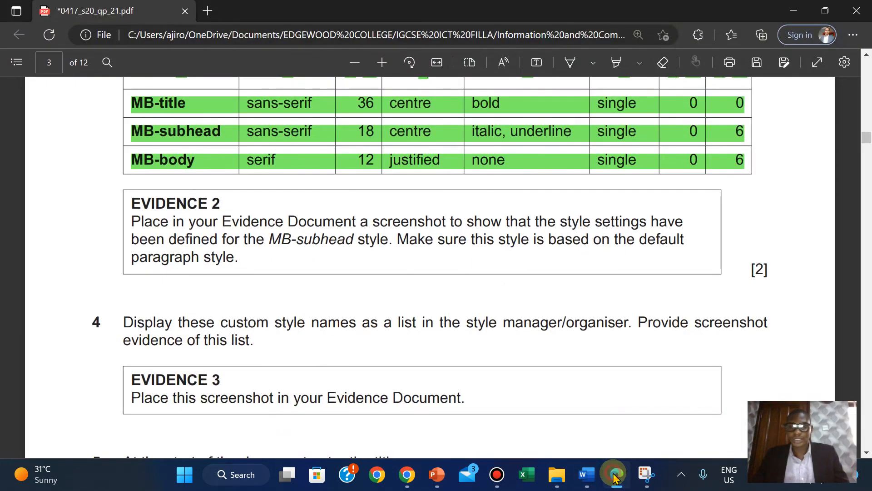
{"action": "left_click", "coordinate": [615, 476]}
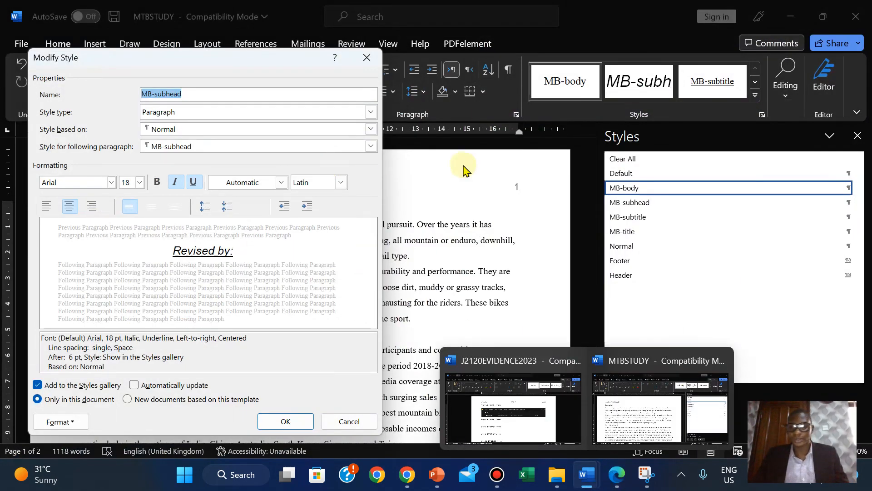
- Snip the MB-subhead Modify Style dialog with Snipping Tool
{"action": "left_click", "coordinate": [650, 476]}
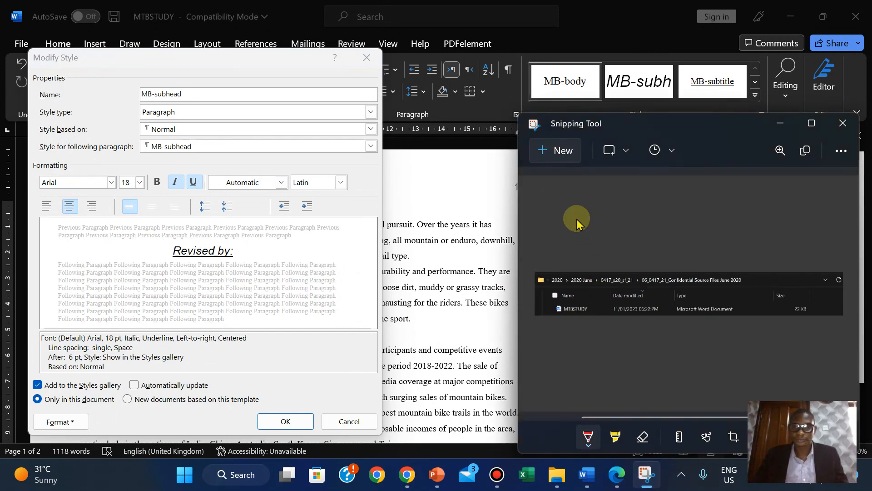
{"action": "left_click", "coordinate": [553, 150]}
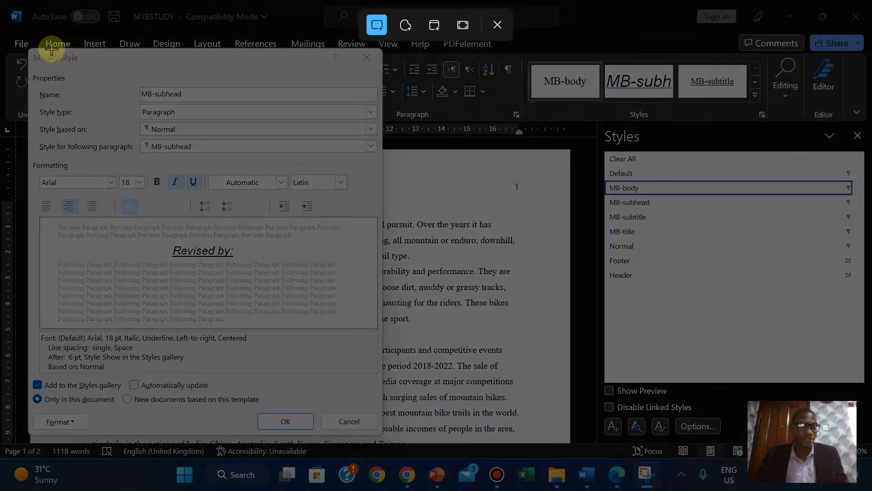
{"action": "left_click_drag", "start_coordinate": [28, 47], "coordinate": [382, 439]}
- Close the MB-subhead style settings with OK and switch to J2120EVIDENCE2023
{"action": "left_click", "coordinate": [617, 477]}
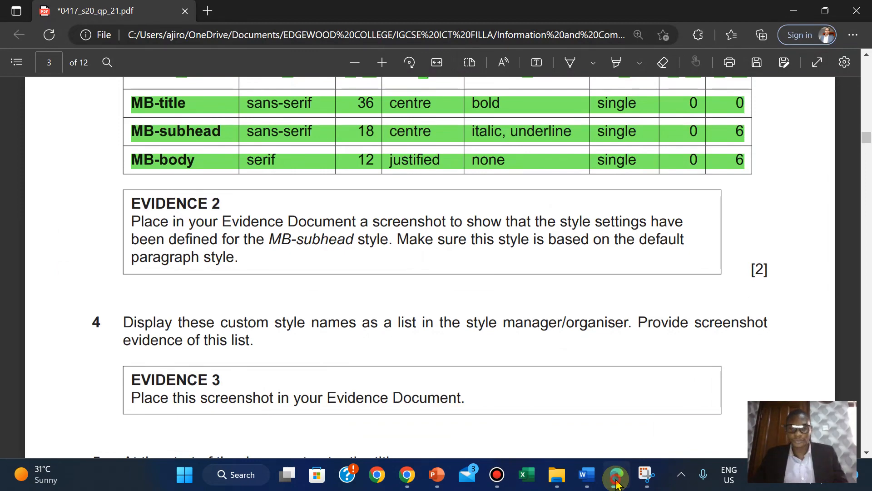
{"action": "left_click", "coordinate": [617, 477]}
{"action": "mouse_move", "coordinate": [591, 481]}
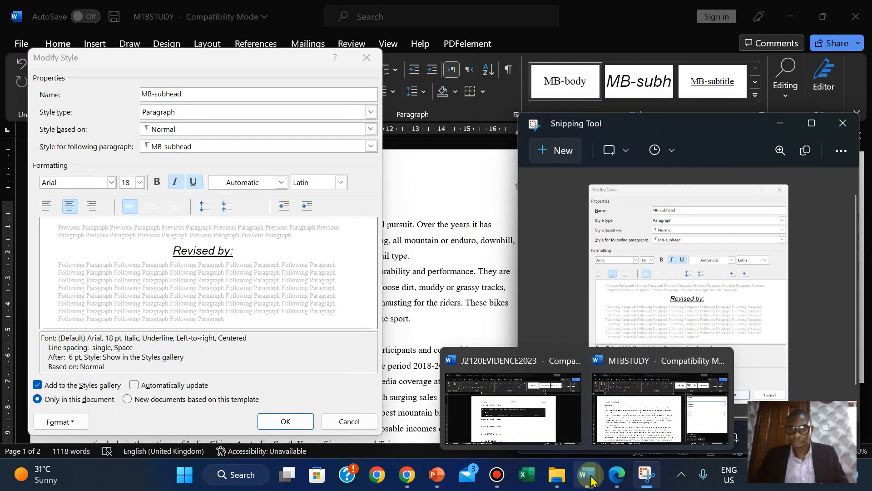
{"action": "left_click", "coordinate": [540, 423]}
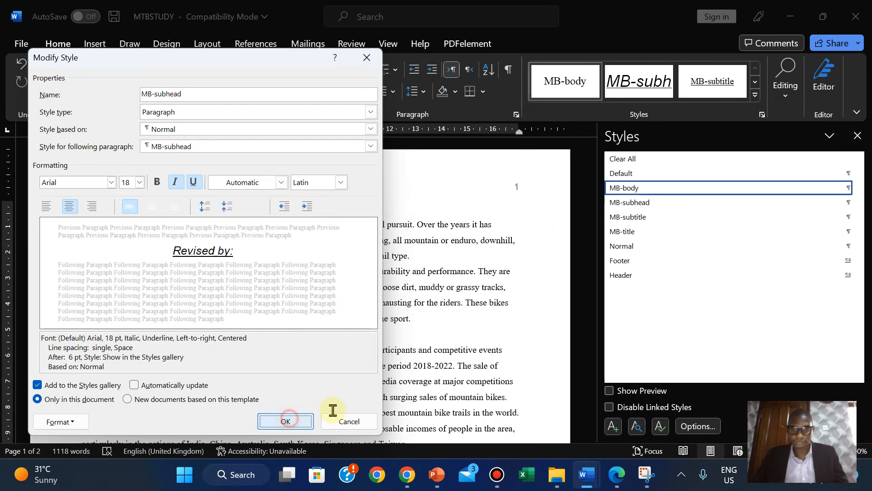
{"action": "left_click", "coordinate": [336, 419]}
{"action": "mouse_move", "coordinate": [586, 475]}
{"action": "left_click", "coordinate": [521, 435]}
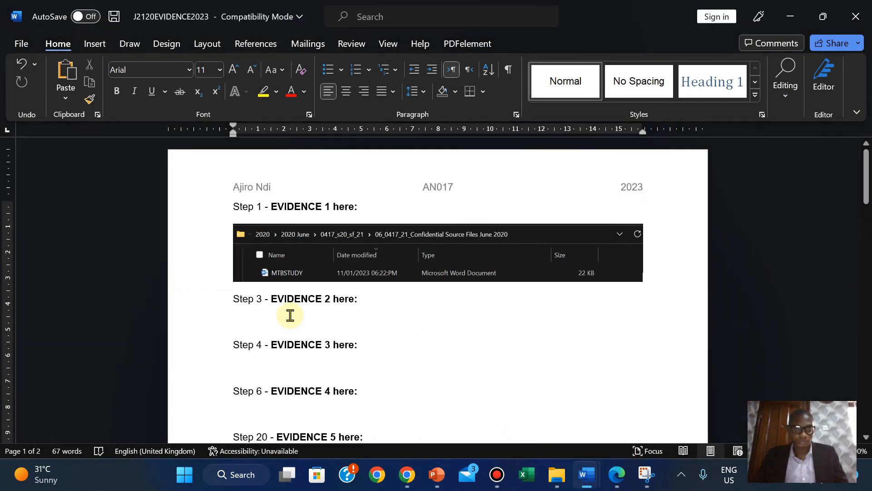
- Paste the MB-subhead screenshot under EVIDENCE 2 and enlarge it slightly
{"action": "left_click", "coordinate": [233, 323]}
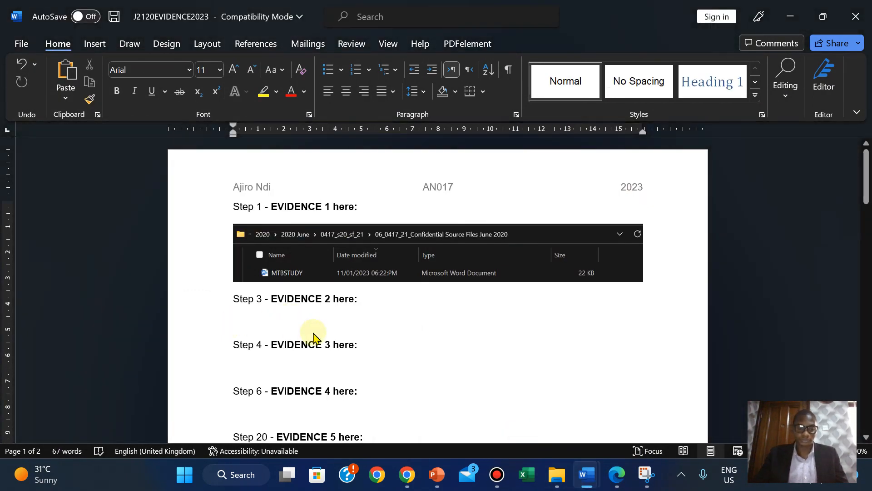
{"action": "key", "text": "ctrl+v"}
{"action": "left_click", "coordinate": [470, 387]}
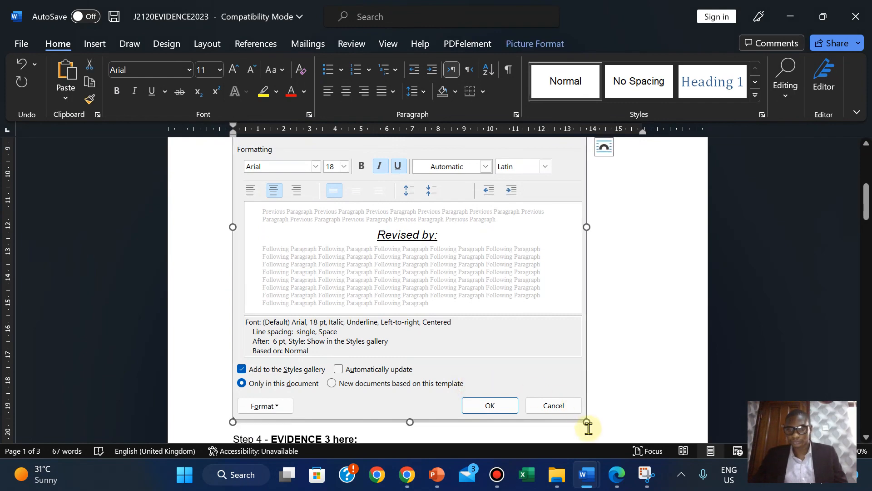
{"action": "left_click_drag", "start_coordinate": [574, 406], "coordinate": [405, 216]}
{"action": "mouse_move", "coordinate": [865, 195]}
{"action": "left_mouse_down"}
{"action": "mouse_move", "coordinate": [865, 179]}
{"action": "mouse_move", "coordinate": [867, 195]}
{"action": "left_mouse_up"}
{"action": "left_click_drag", "start_coordinate": [404, 313], "coordinate": [432, 334]}
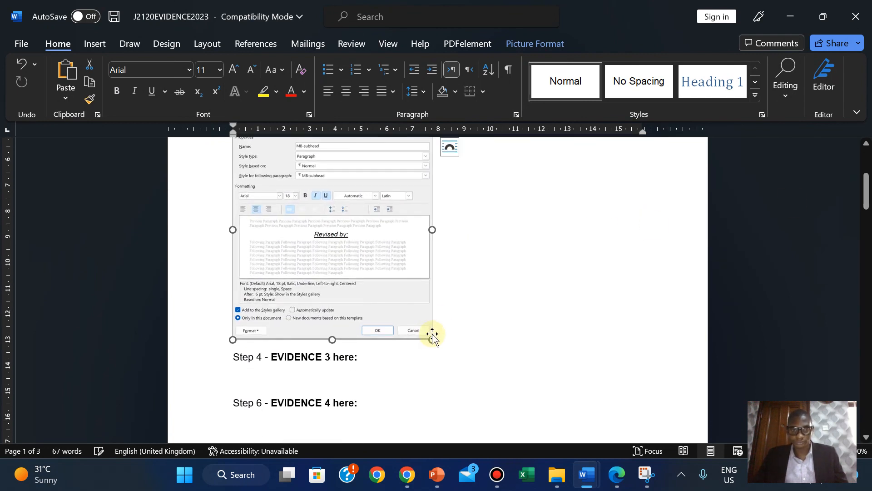
{"action": "left_click", "coordinate": [617, 475]}
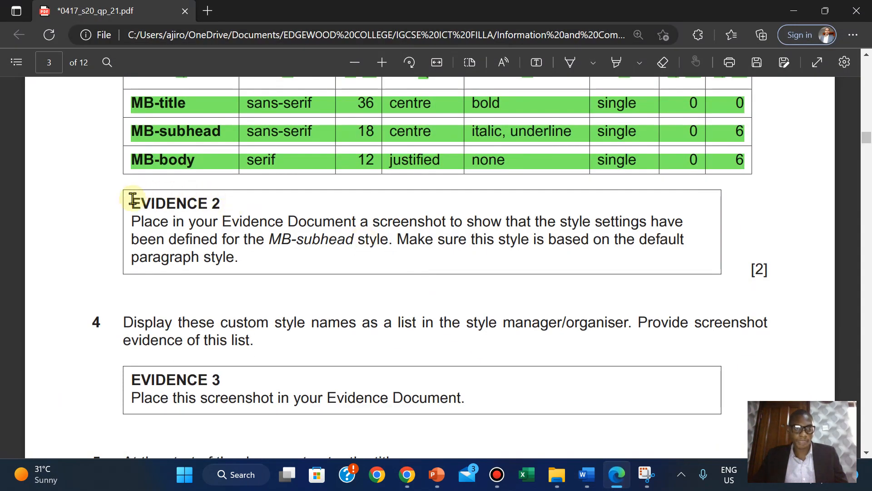
- Highlight the EVIDENCE 2 instructions green in Edge, then bring MTBSTUDY back to the front
{"action": "left_click_drag", "start_coordinate": [133, 200], "coordinate": [244, 256]}
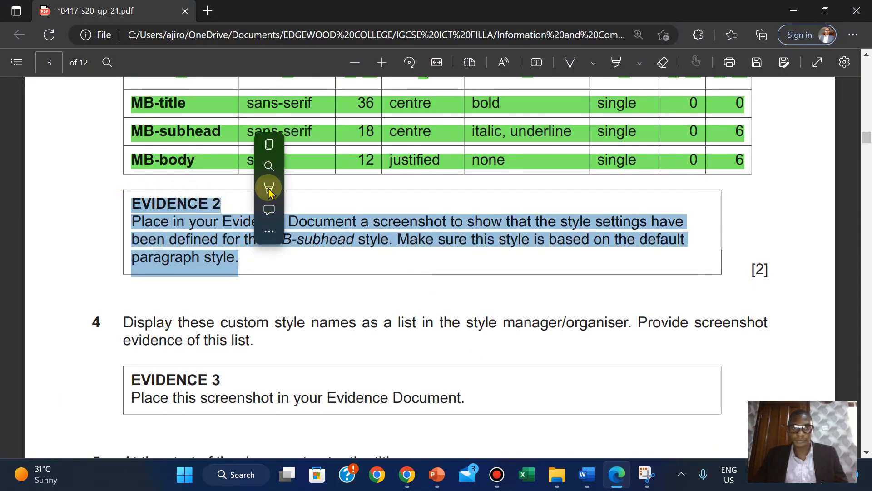
{"action": "mouse_move", "coordinate": [318, 188]}
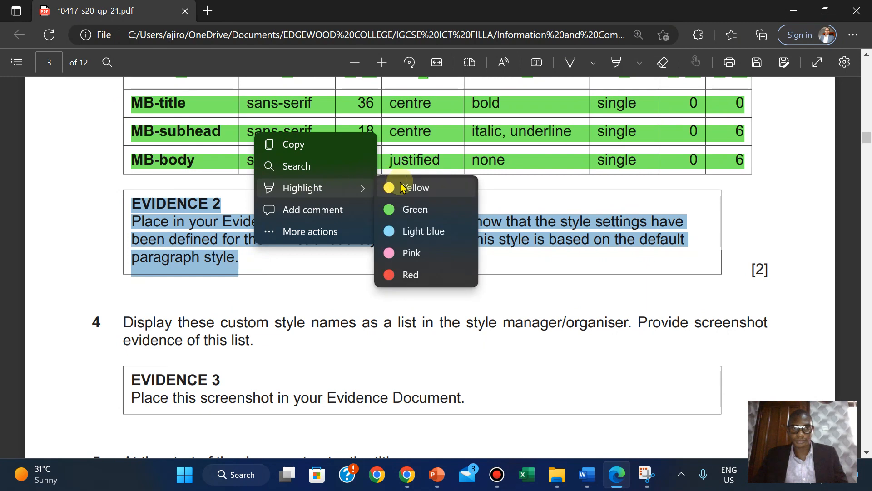
{"action": "left_click", "coordinate": [414, 209]}
{"action": "scroll", "coordinate": [536, 268], "scroll_direction": "down", "scroll_amount": 5}
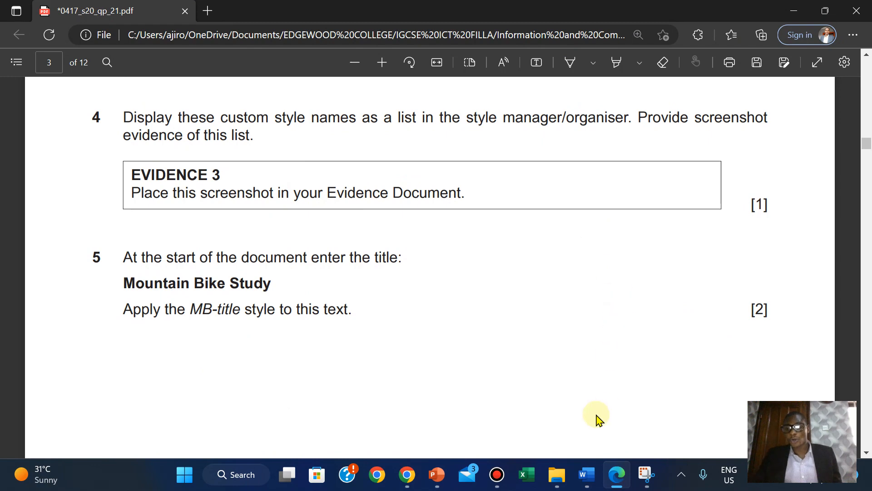
{"action": "mouse_move", "coordinate": [587, 474]}
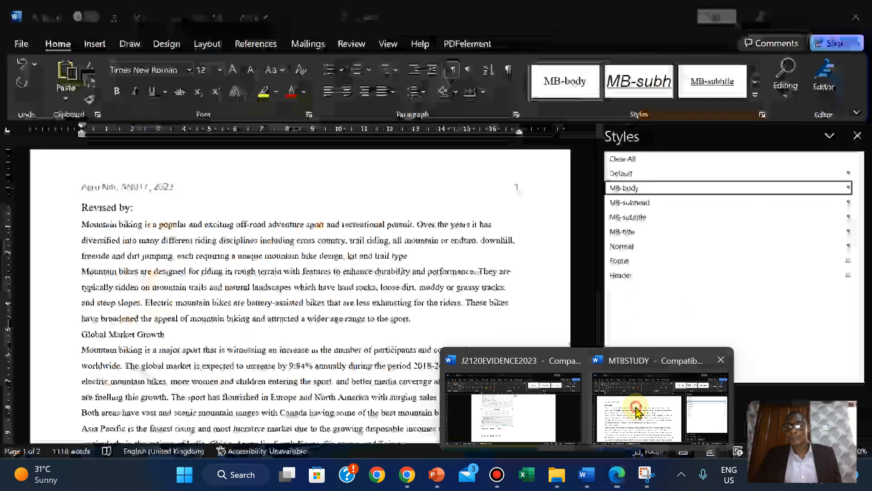
{"action": "left_click", "coordinate": [617, 439]}
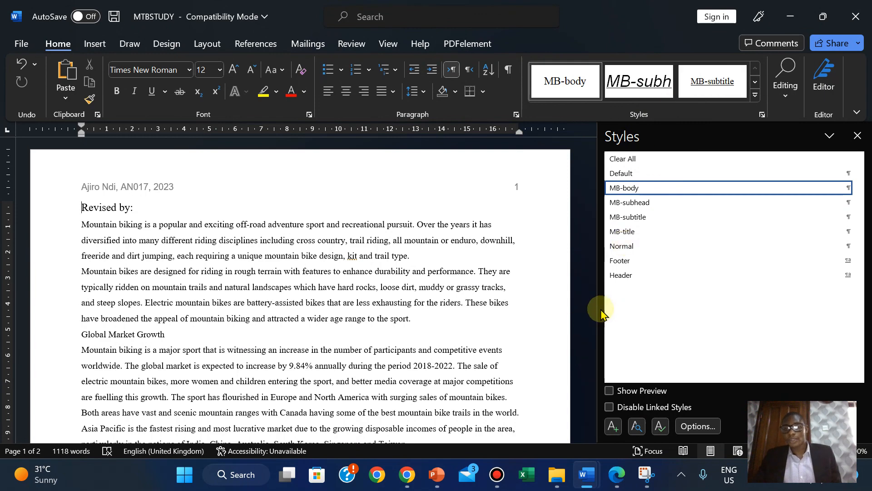
- Narrow the Styles pane and snip the list of custom MB styles with Snipping Tool
{"action": "left_click_drag", "start_coordinate": [600, 309], "coordinate": [740, 322]}
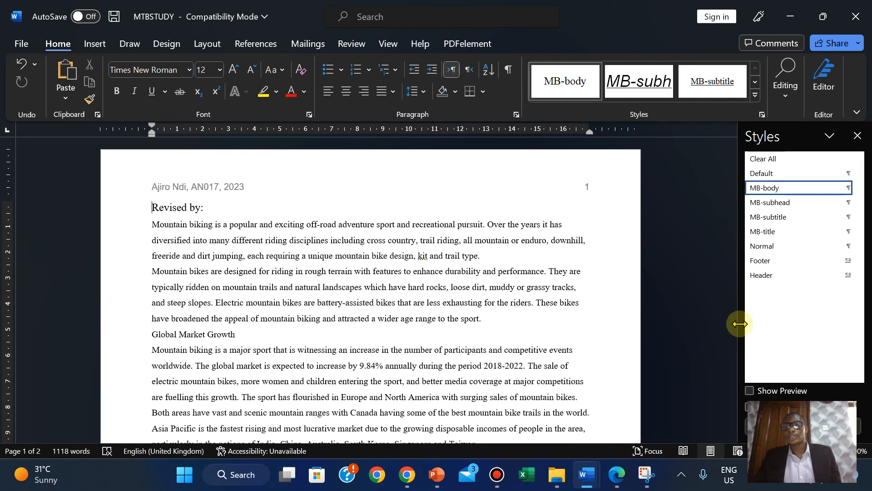
{"action": "left_click", "coordinate": [647, 475]}
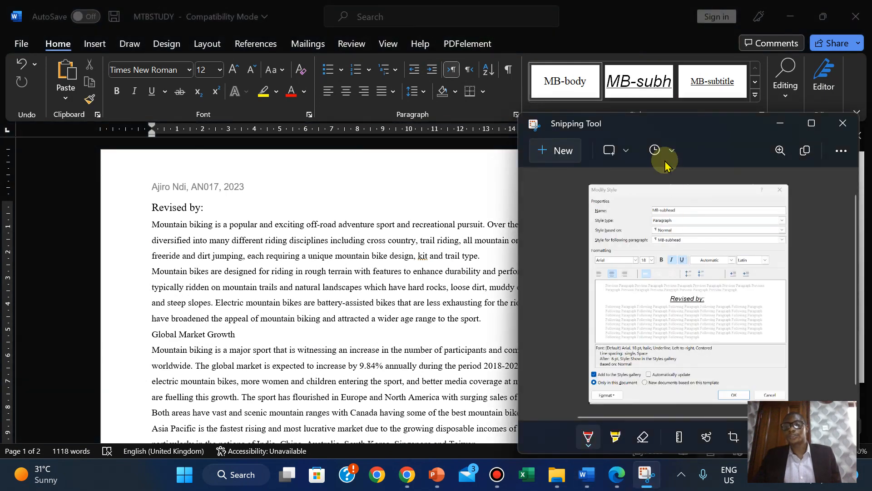
{"action": "left_click", "coordinate": [556, 150]}
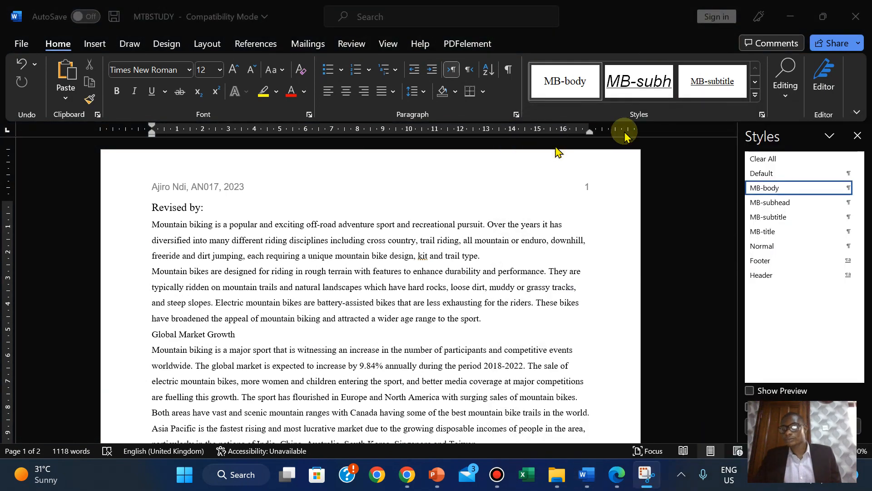
{"action": "left_click_drag", "start_coordinate": [741, 126], "coordinate": [864, 286]}
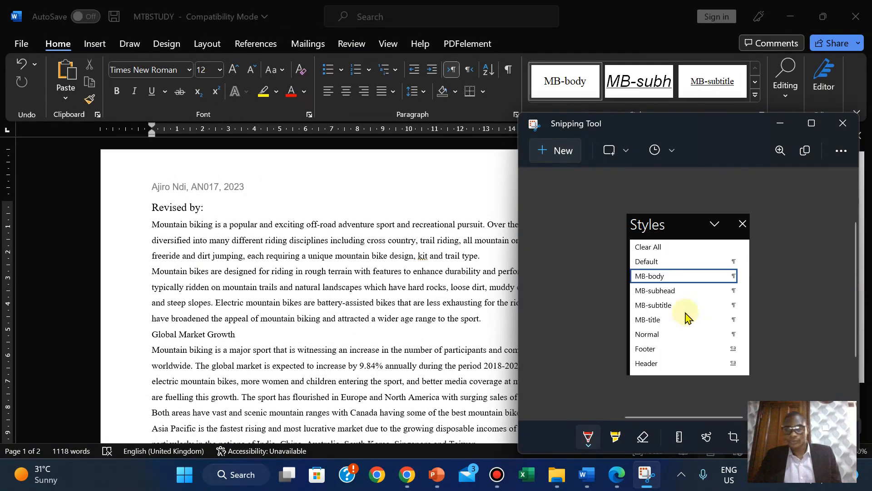
- Paste the styles-list snip under Step 4's EVIDENCE 3 heading in J2120EVIDENCE2023
{"action": "left_click", "coordinate": [620, 476]}
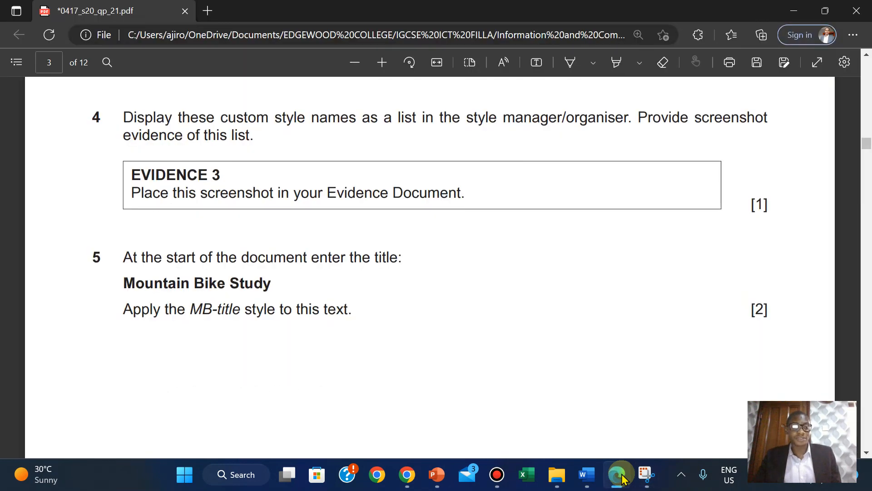
{"action": "left_click", "coordinate": [586, 475]}
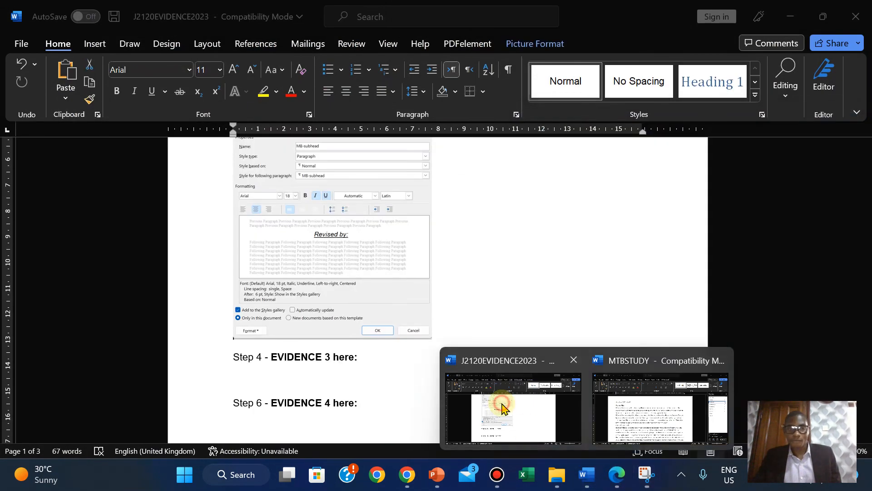
{"action": "left_click", "coordinate": [503, 407]}
{"action": "left_click", "coordinate": [242, 381]}
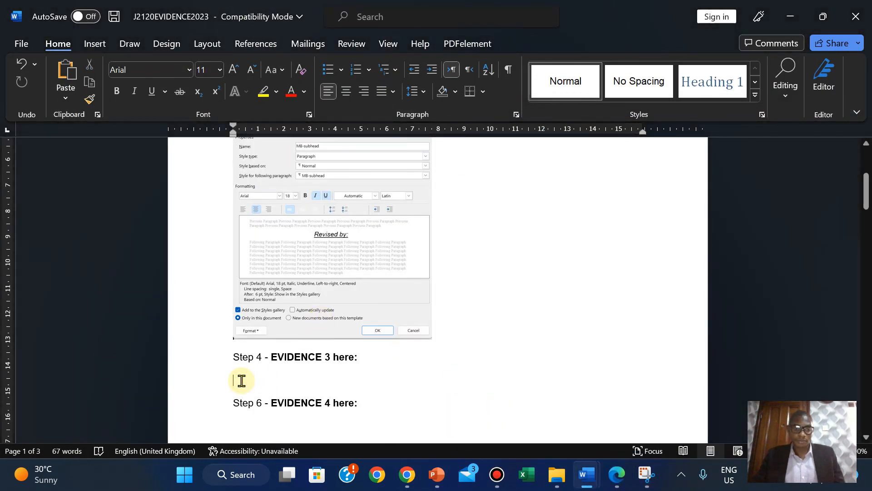
{"action": "key", "text": "ctrl+v"}
{"action": "left_click_drag", "start_coordinate": [867, 207], "coordinate": [867, 215]}
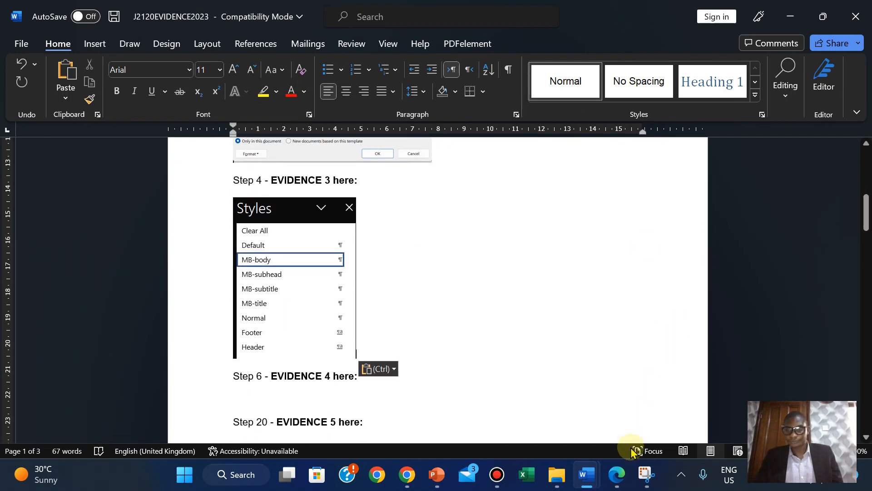
{"action": "left_click", "coordinate": [617, 475]}
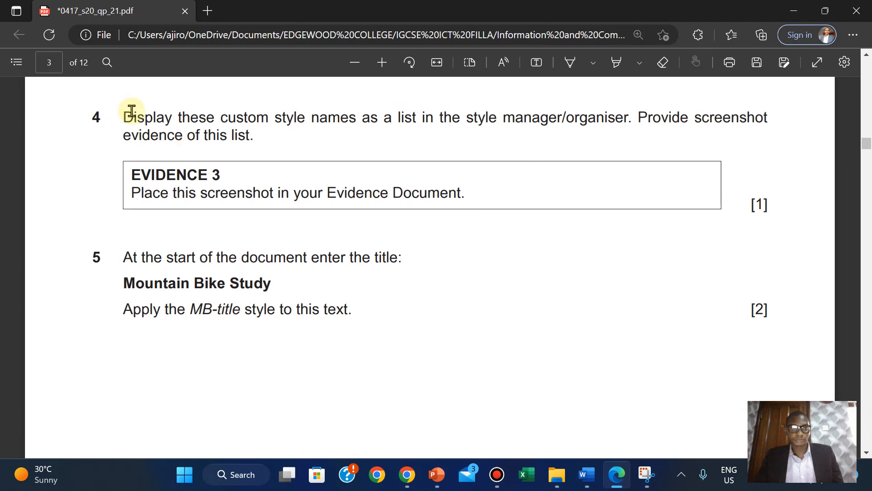
- Highlight question 4 and its EVIDENCE 3 box in green
{"action": "left_click_drag", "start_coordinate": [123, 117], "coordinate": [763, 210]}
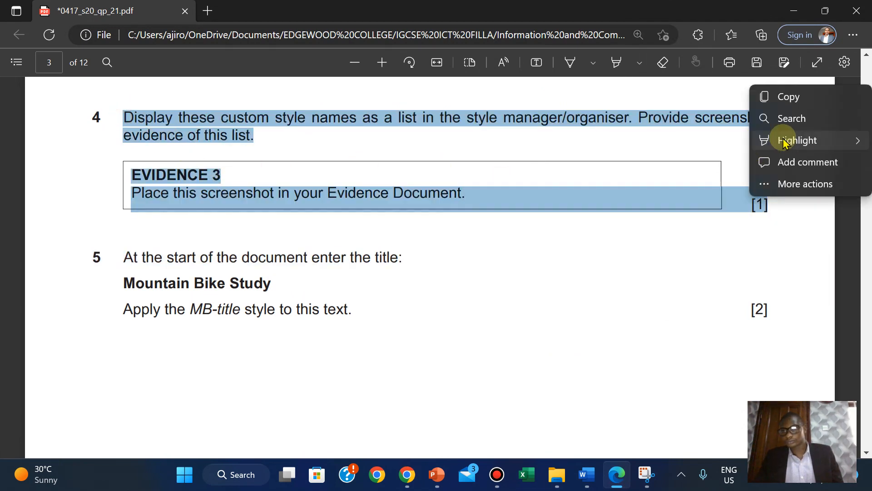
{"action": "mouse_move", "coordinate": [768, 141]}
{"action": "left_click", "coordinate": [689, 161]}
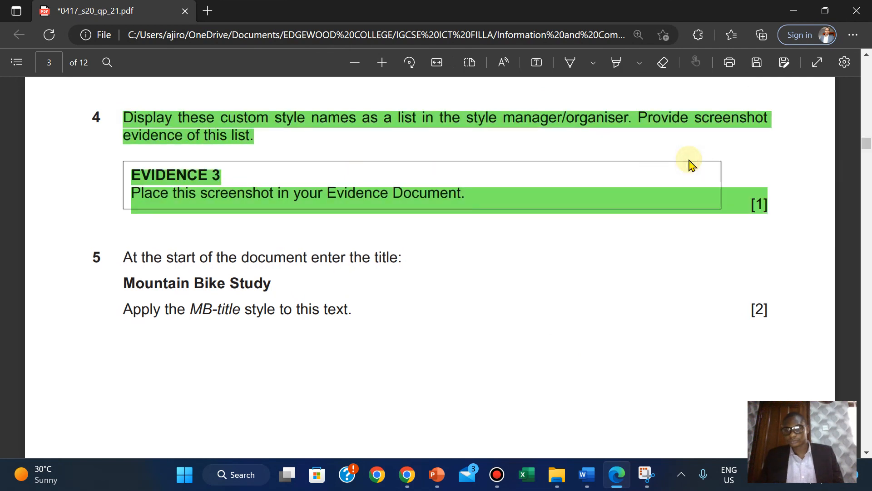
{"action": "scroll", "coordinate": [692, 164], "scroll_direction": "up", "scroll_amount": 1}
{"action": "scroll", "coordinate": [692, 163], "scroll_direction": "down", "scroll_amount": 1}
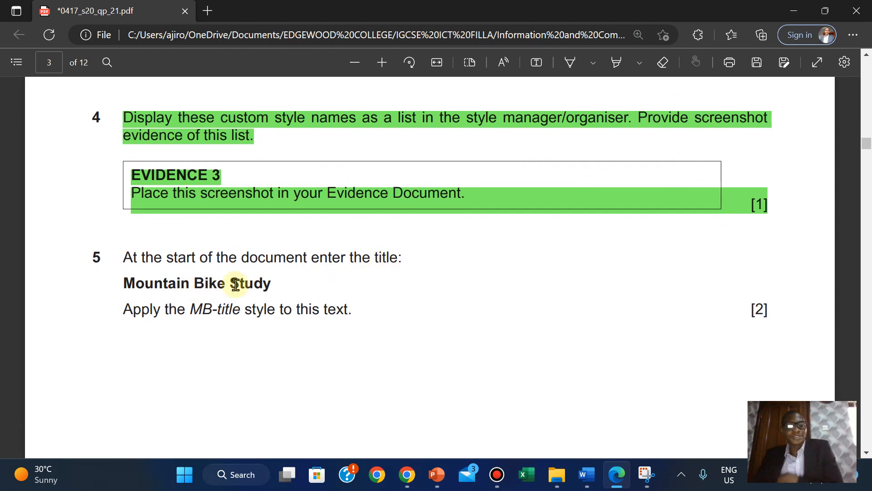
- Copy the title text 'Mountain Bike Study' from the exam paper
{"action": "left_click_drag", "start_coordinate": [126, 282], "coordinate": [287, 277]}
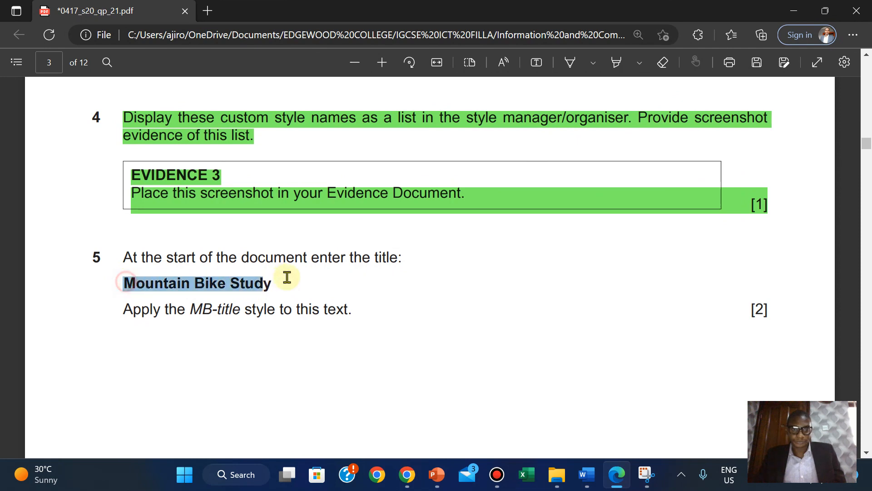
{"action": "right_click", "coordinate": [272, 284]}
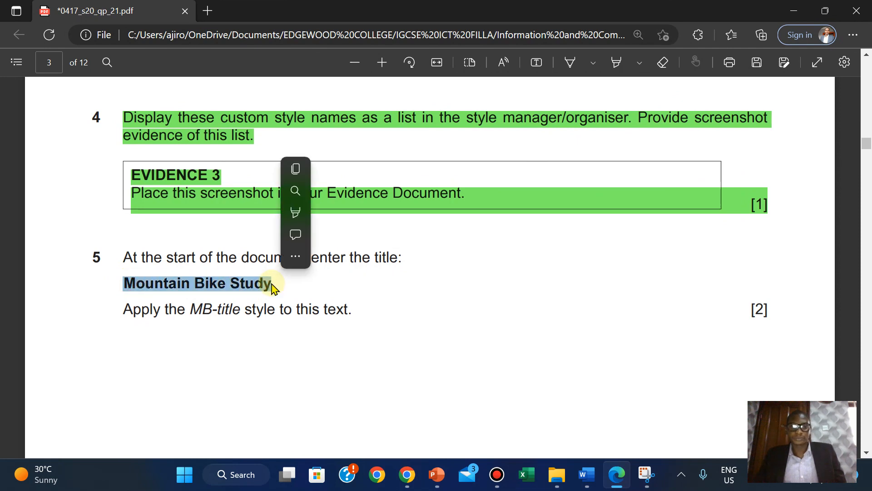
{"action": "left_click", "coordinate": [303, 177]}
- Paste 'Mountain Bike Study' onto a new line above 'Revised by:' in MTBSTUDY
{"action": "mouse_move", "coordinate": [590, 480]}
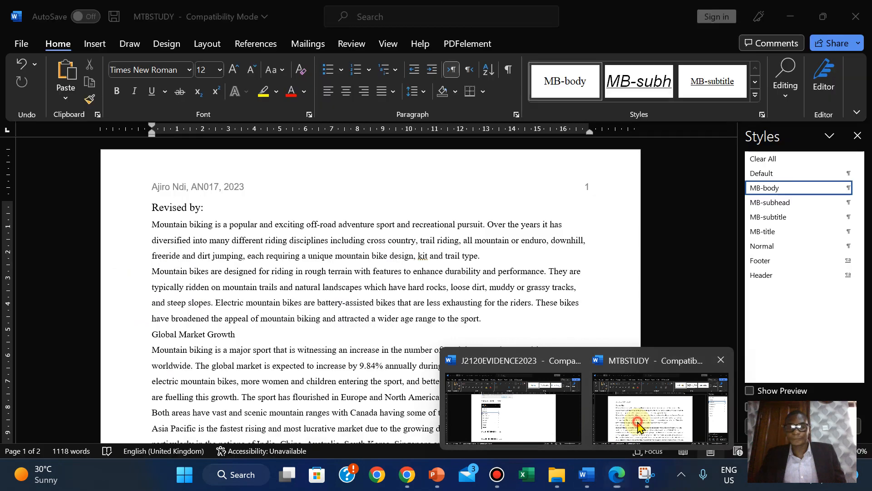
{"action": "left_click", "coordinate": [661, 402]}
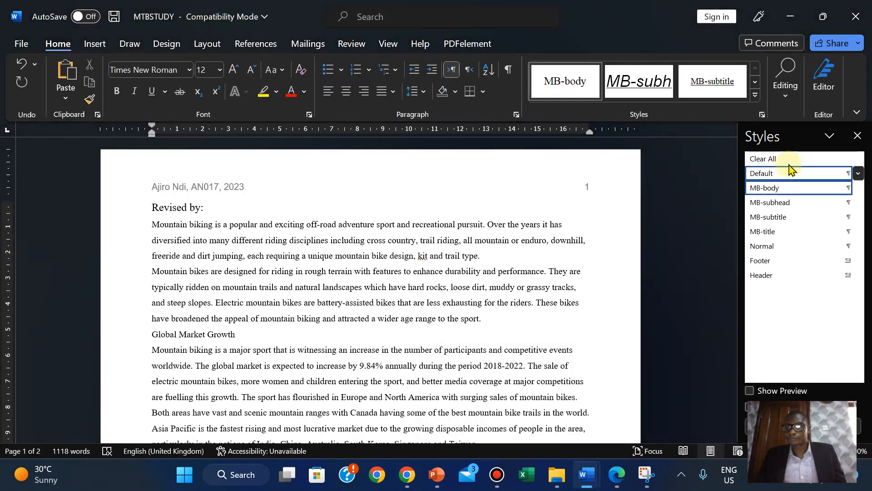
{"action": "left_click", "coordinate": [150, 208]}
{"action": "key", "text": "Return"}
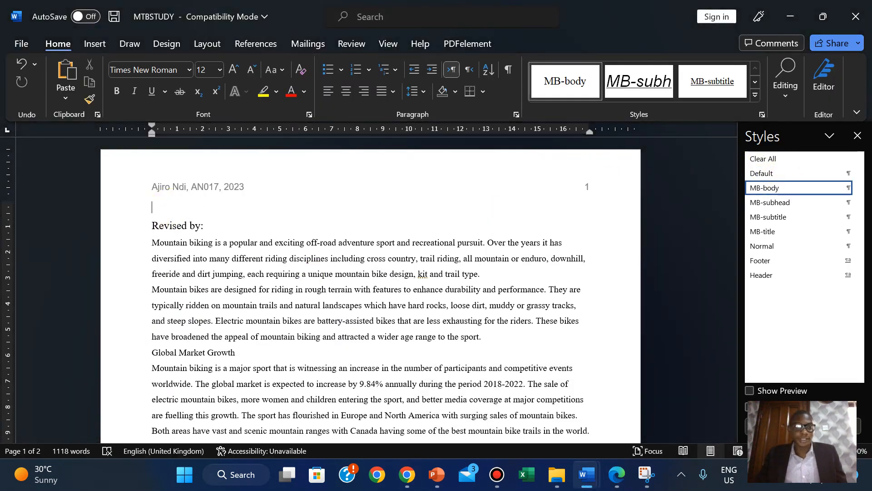
{"action": "right_click", "coordinate": [156, 207]}
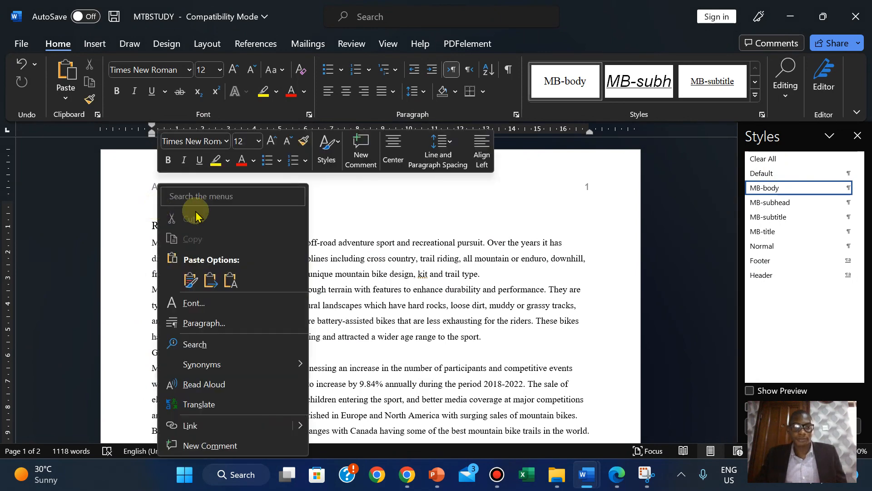
{"action": "left_click", "coordinate": [230, 278]}
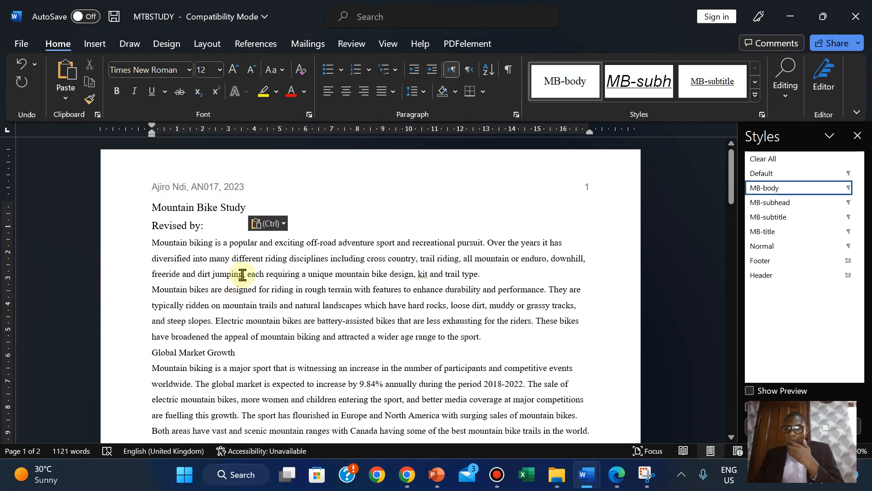
- Apply the MB-title style to the title, then select question 5's instructions in the exam paper
{"action": "left_click", "coordinate": [616, 475]}
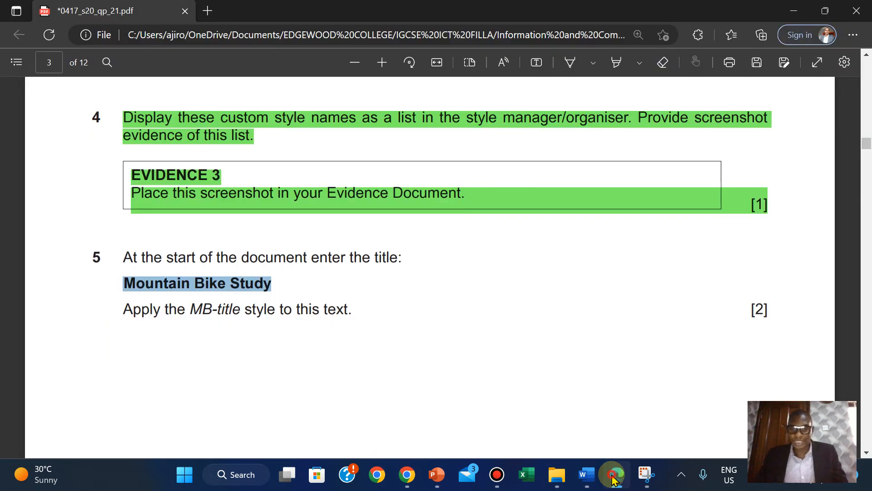
{"action": "left_click", "coordinate": [615, 478]}
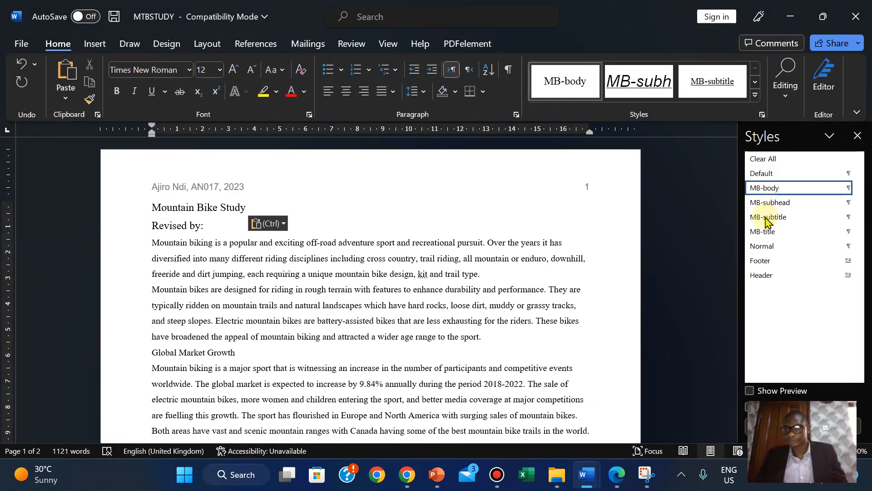
{"action": "left_click", "coordinate": [764, 232]}
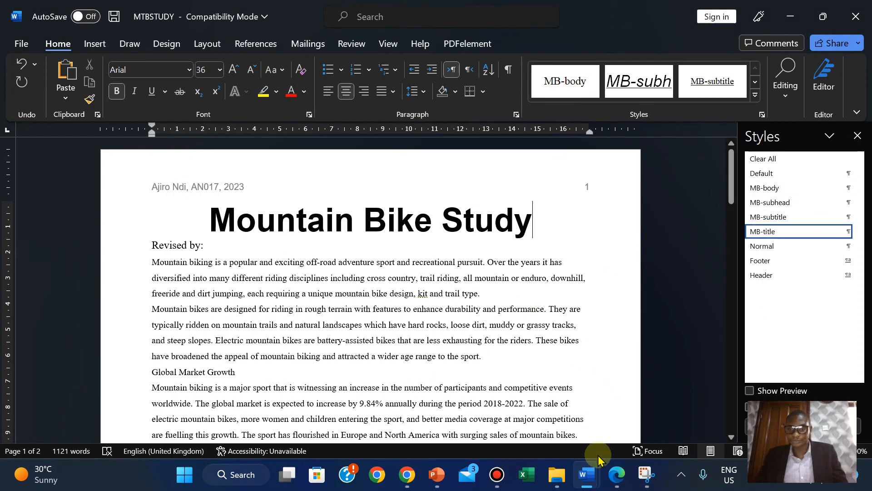
{"action": "left_click", "coordinate": [616, 474]}
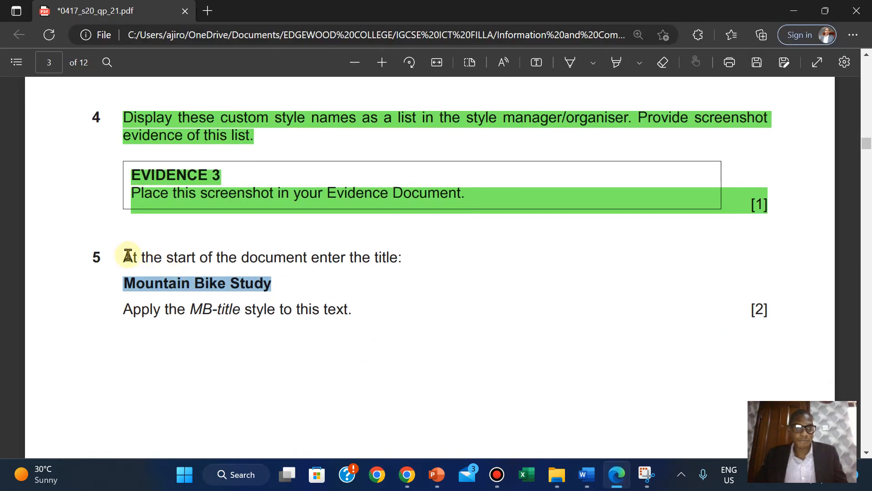
{"action": "left_click_drag", "start_coordinate": [119, 257], "coordinate": [766, 320]}
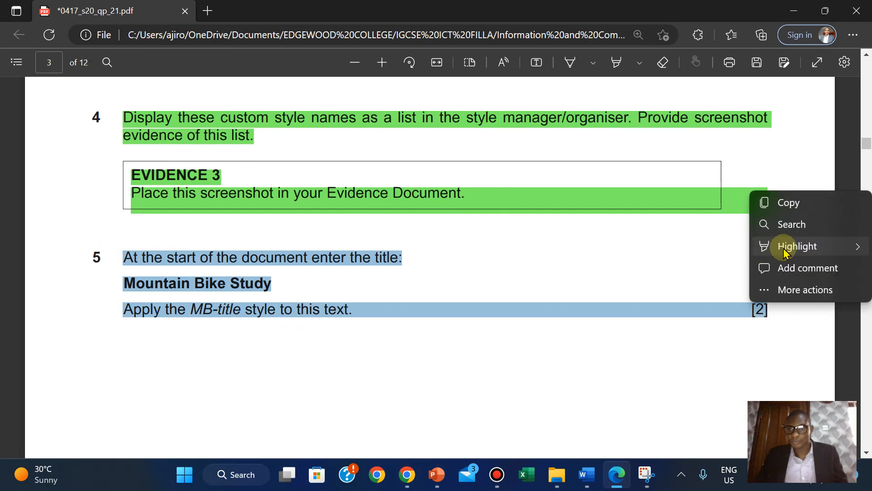
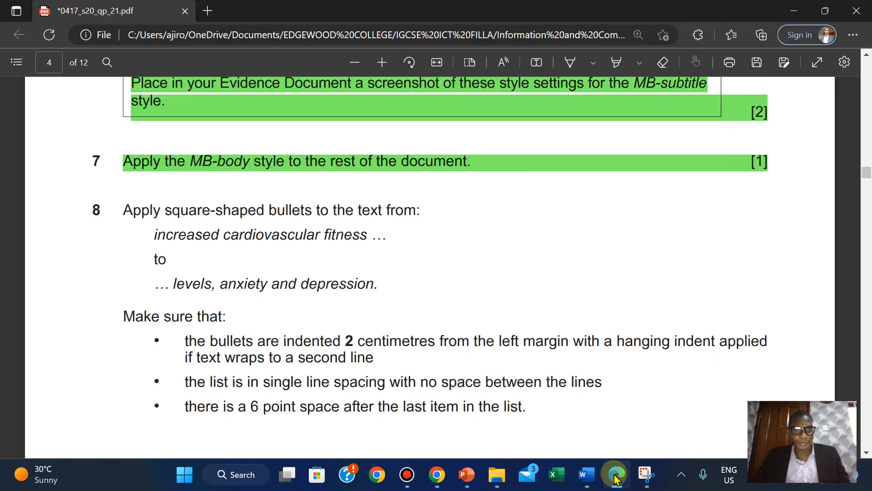
- Apply square bullets from the Bullet Library to the health-benefits list
{"action": "left_click", "coordinate": [586, 474]}
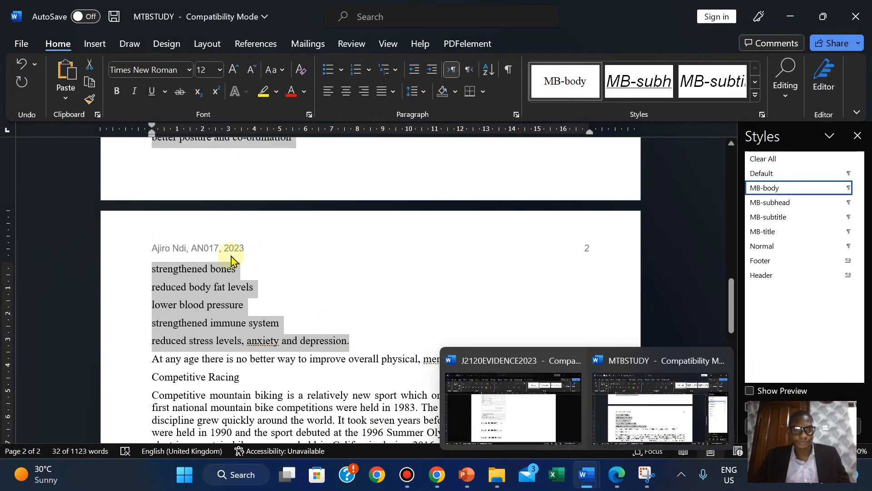
{"action": "left_click", "coordinate": [627, 477]}
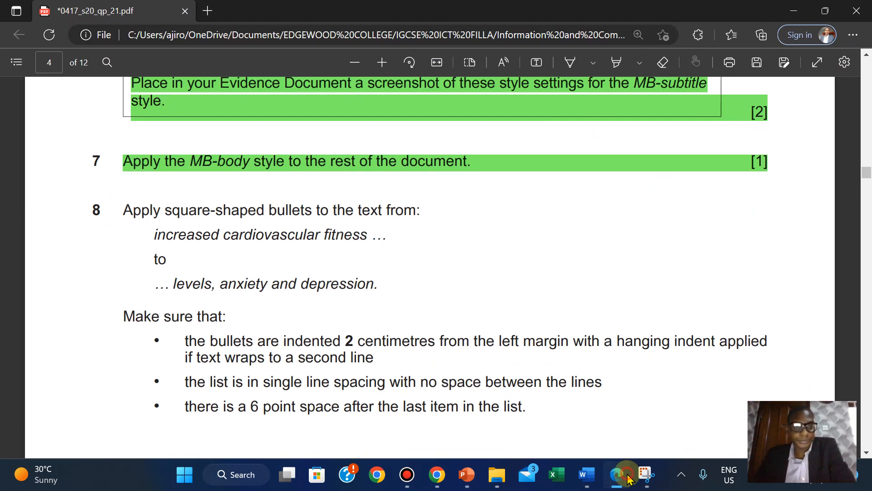
{"action": "left_click", "coordinate": [627, 477]}
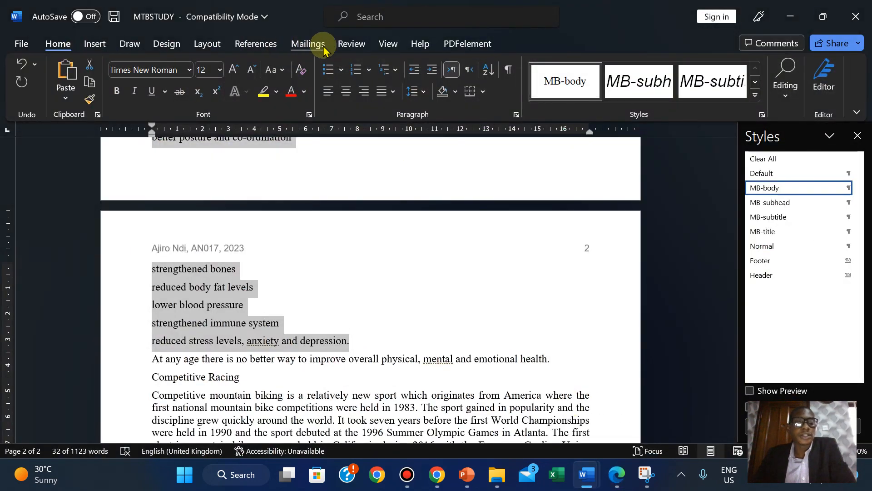
{"action": "left_click", "coordinate": [341, 71]}
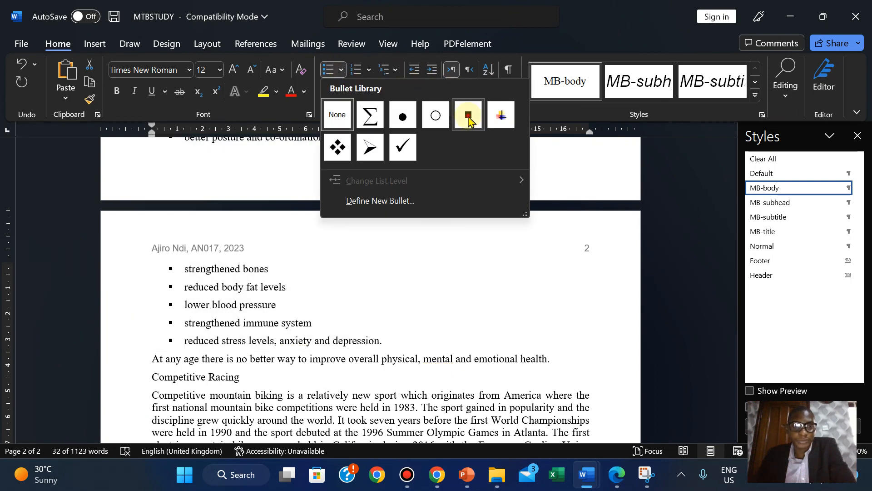
{"action": "left_click", "coordinate": [468, 117]}
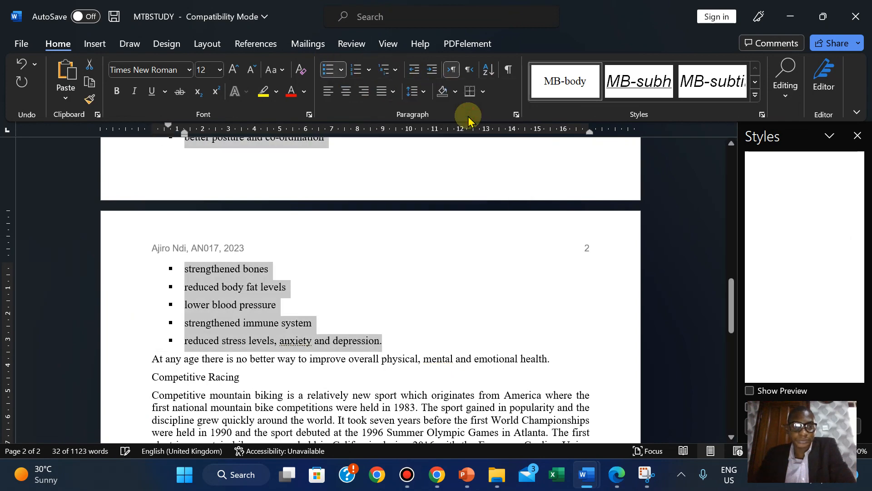
- Highlight question 8's square-bullet instruction green in the exam paper
{"action": "left_click", "coordinate": [618, 476]}
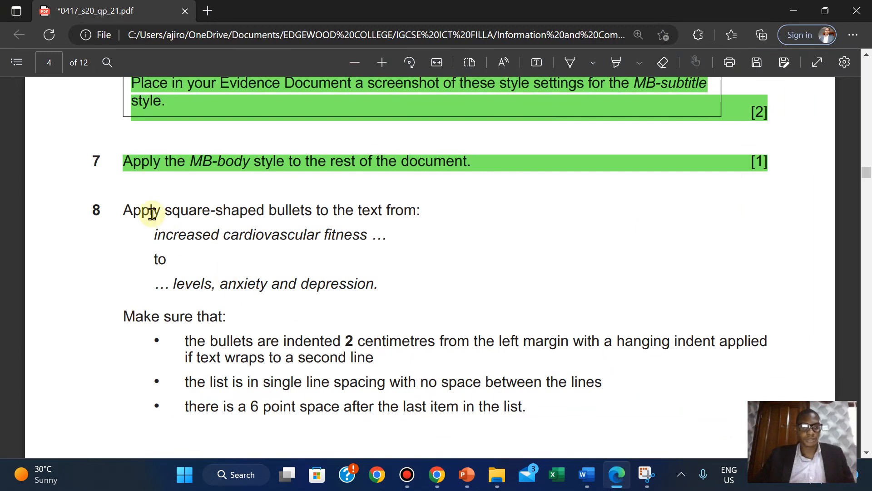
{"action": "left_click_drag", "start_coordinate": [127, 208], "coordinate": [387, 288]}
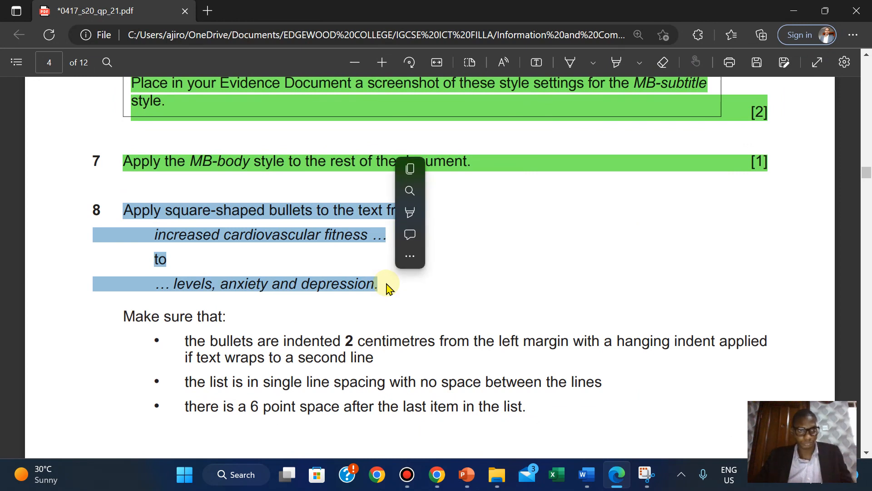
{"action": "mouse_move", "coordinate": [410, 212]}
{"action": "mouse_move", "coordinate": [443, 212]}
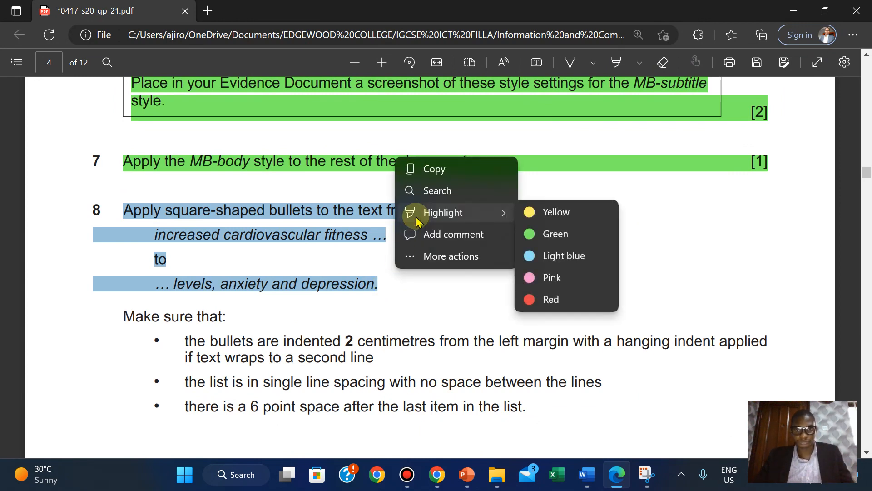
{"action": "left_click", "coordinate": [593, 232]}
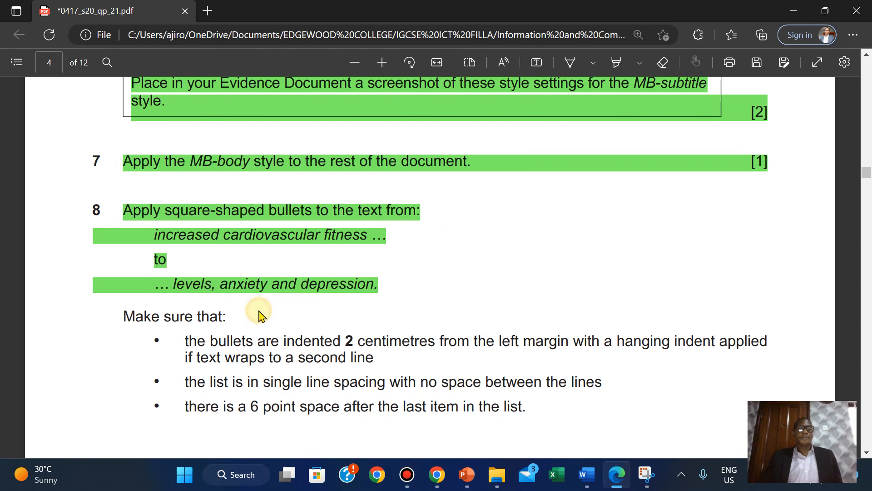
- Give the bulleted list a 2 cm indent with a hanging indent in Paragraph settings
{"action": "scroll", "coordinate": [259, 315], "scroll_direction": "down", "scroll_amount": 3}
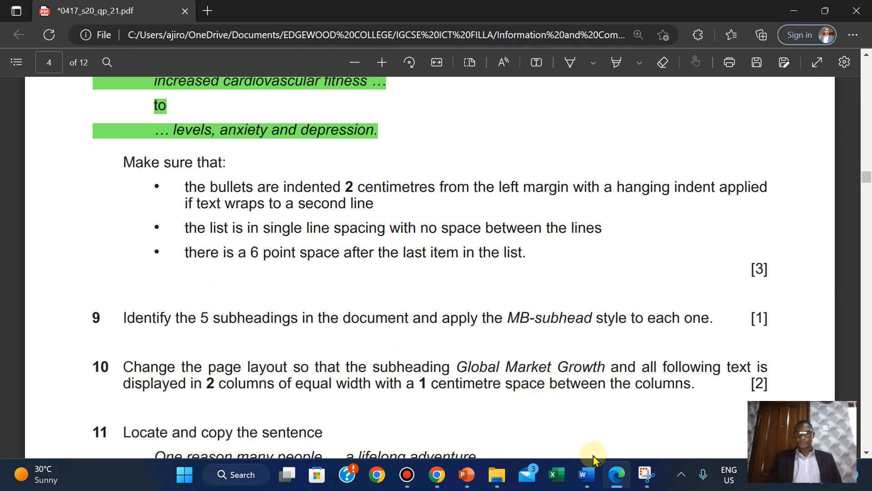
{"action": "mouse_move", "coordinate": [588, 468]}
{"action": "left_click", "coordinate": [662, 409]}
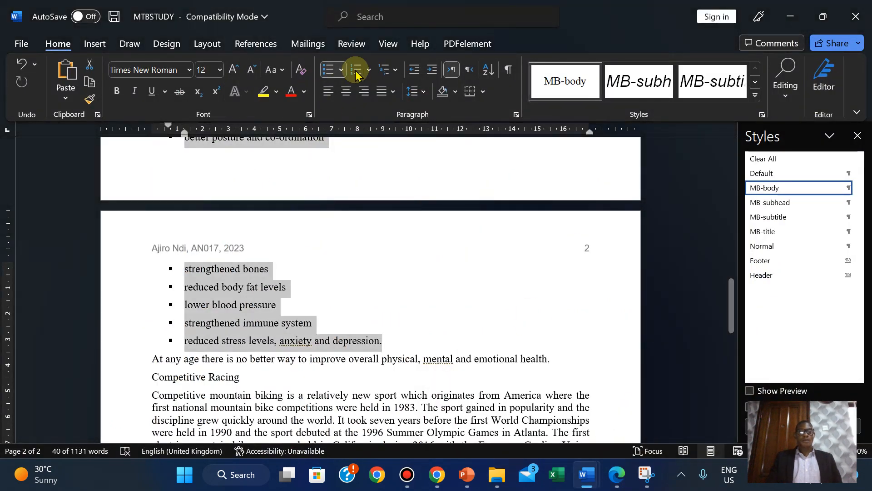
{"action": "left_click", "coordinate": [516, 116]}
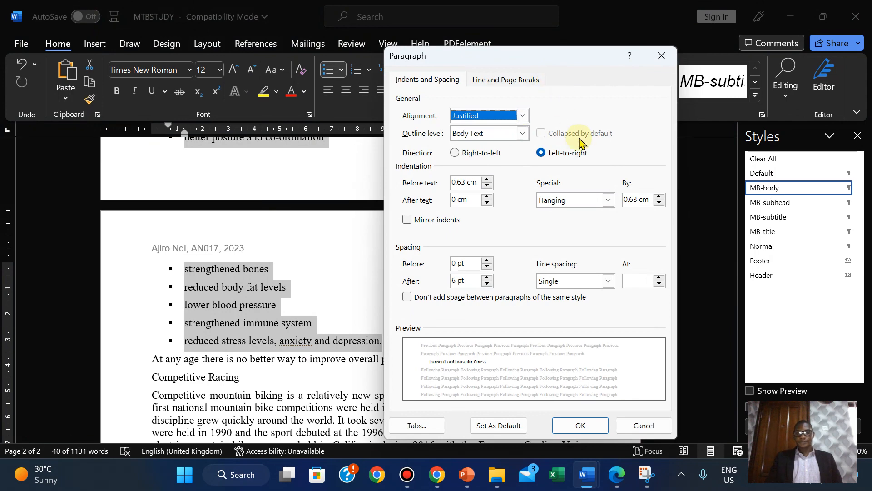
{"action": "left_click", "coordinate": [622, 480]}
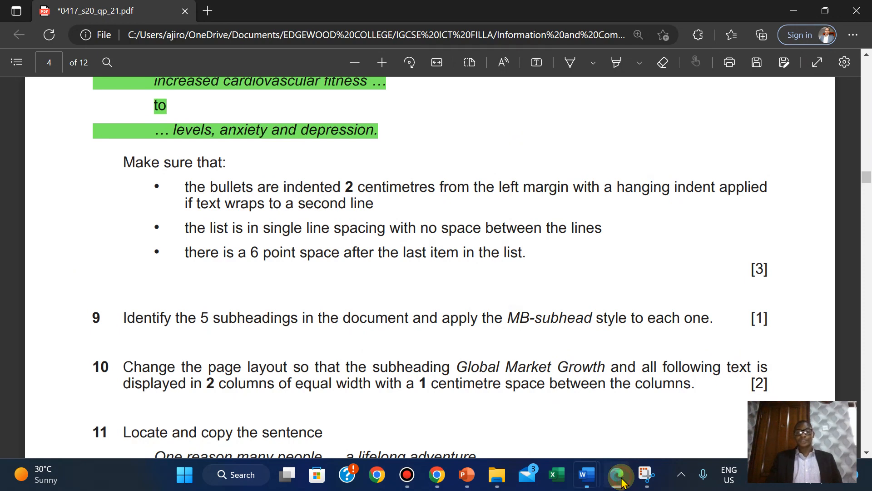
{"action": "left_click", "coordinate": [586, 475]}
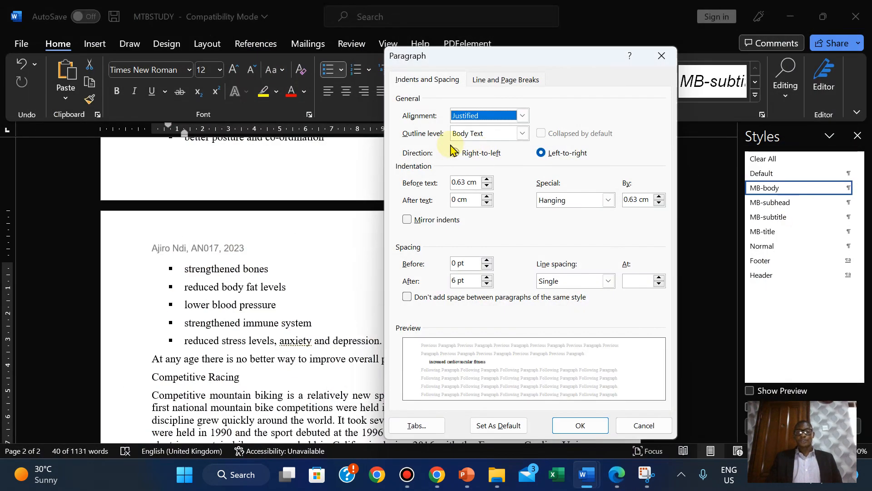
{"action": "left_click_drag", "start_coordinate": [487, 181], "coordinate": [486, 182]}
{"action": "left_click", "coordinate": [486, 181]}
{"action": "left_click", "coordinate": [486, 182]}
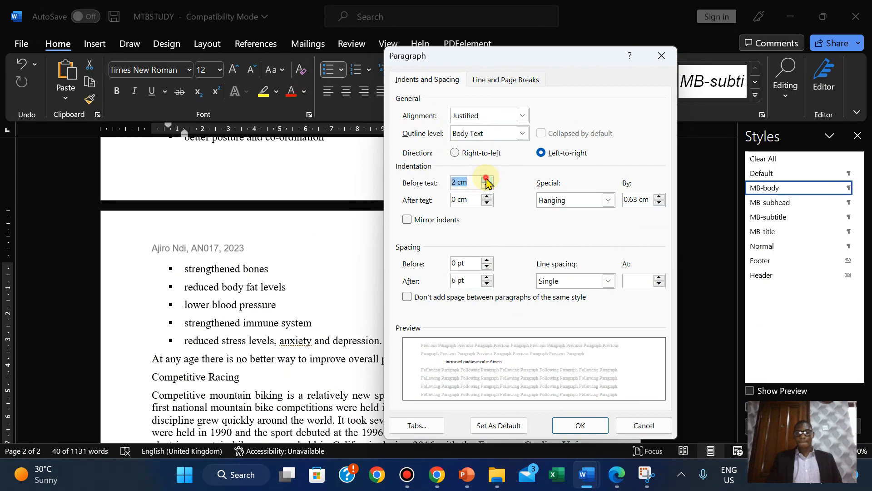
{"action": "left_click", "coordinate": [487, 182]}
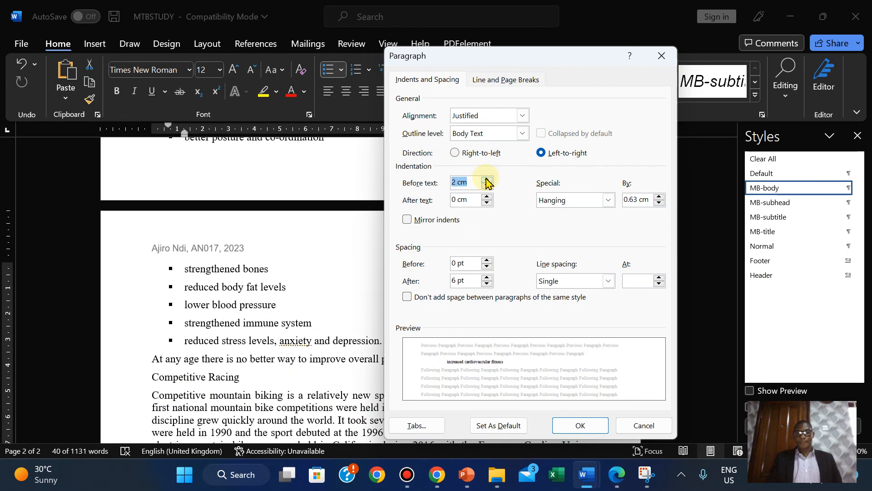
- Set the list's spacing after to 0 pt with single spacing and confirm
{"action": "left_click", "coordinate": [618, 474]}
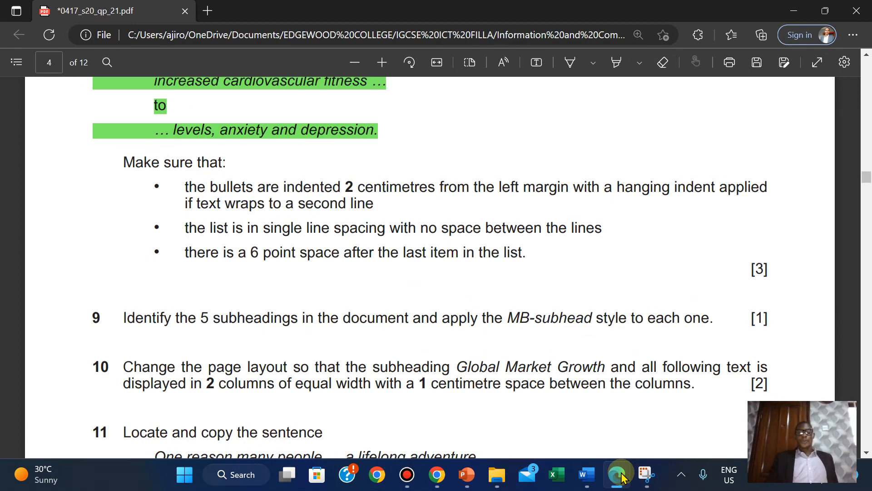
{"action": "left_click", "coordinate": [619, 475]}
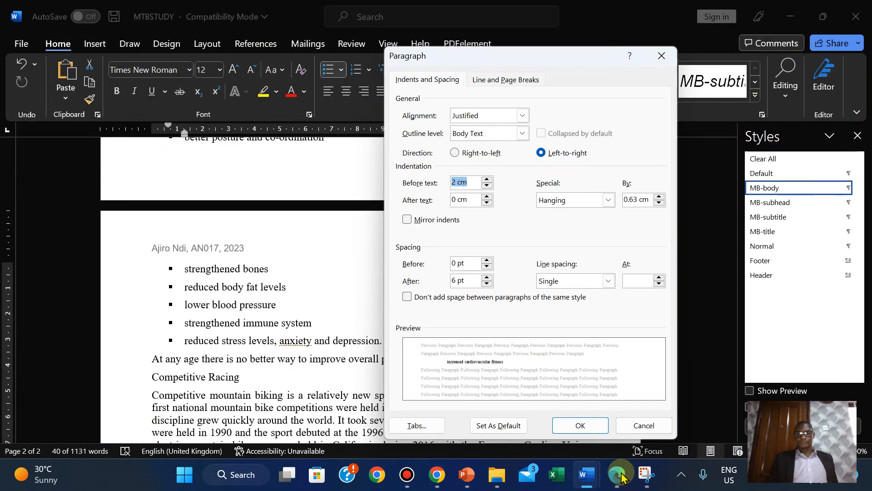
{"action": "left_click", "coordinate": [619, 475]}
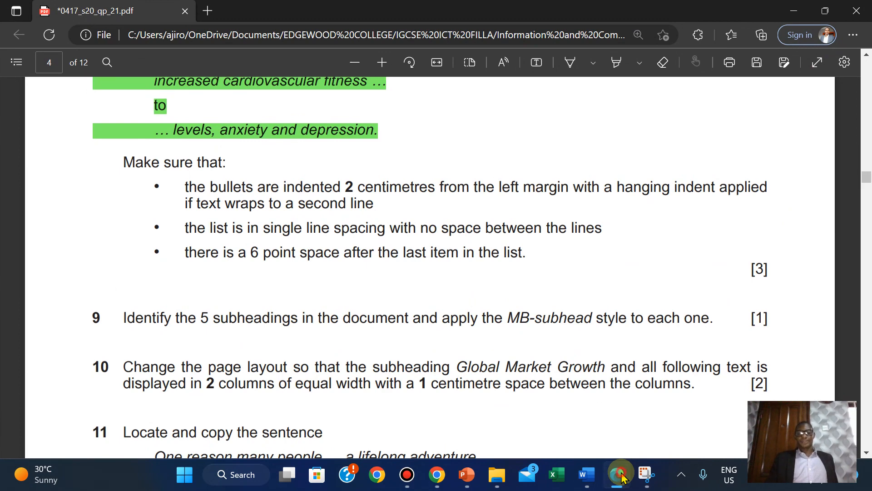
{"action": "left_click", "coordinate": [619, 475]}
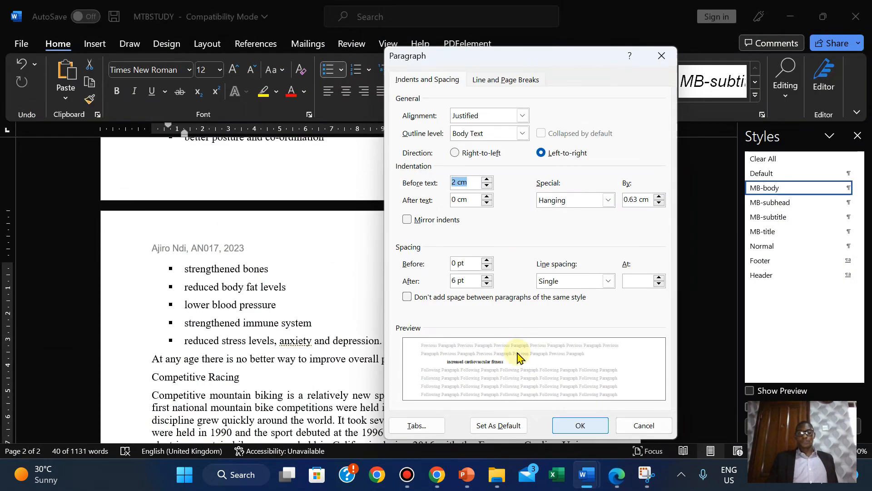
{"action": "left_click", "coordinate": [487, 285]}
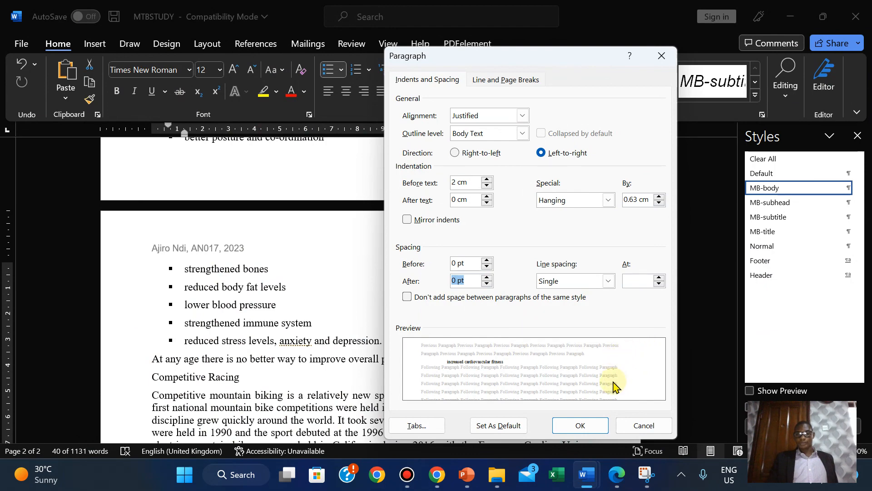
{"action": "left_click", "coordinate": [601, 424]}
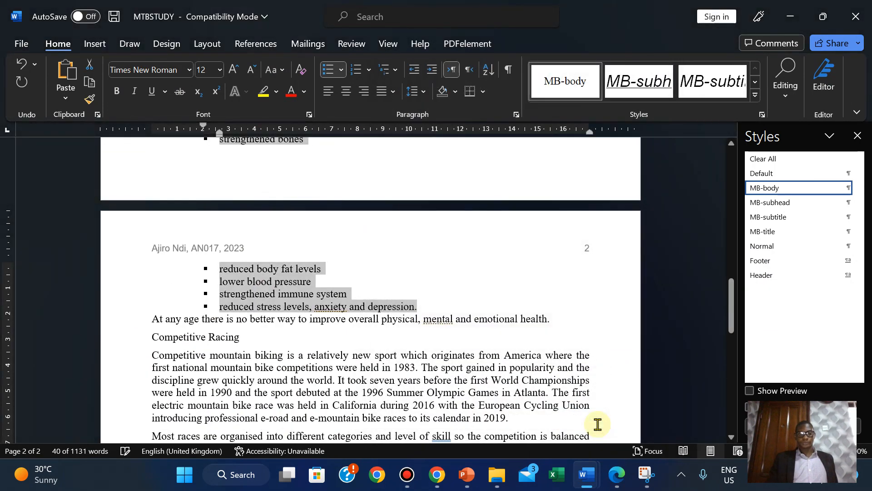
- Add an unbulleted empty line after 'depression.' and shrink it to 6 pt
{"action": "left_click", "coordinate": [425, 306]}
{"action": "key", "text": "Return"}
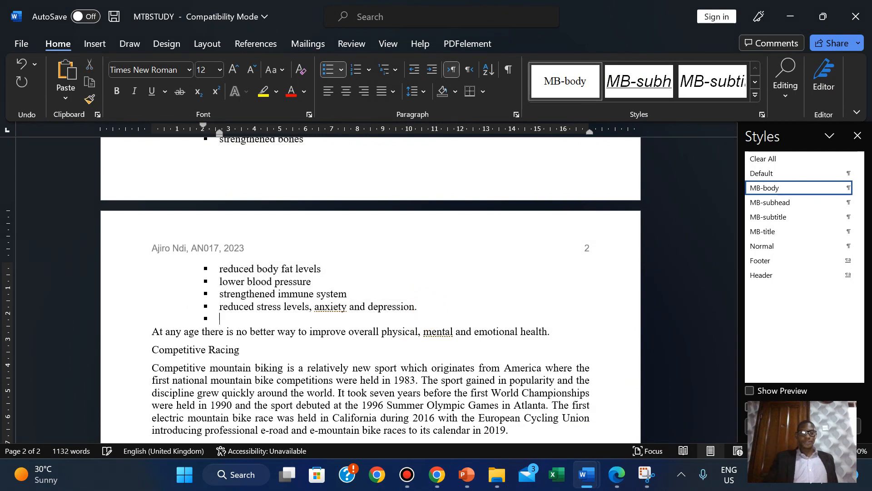
{"action": "key", "text": "ctrl+z"}
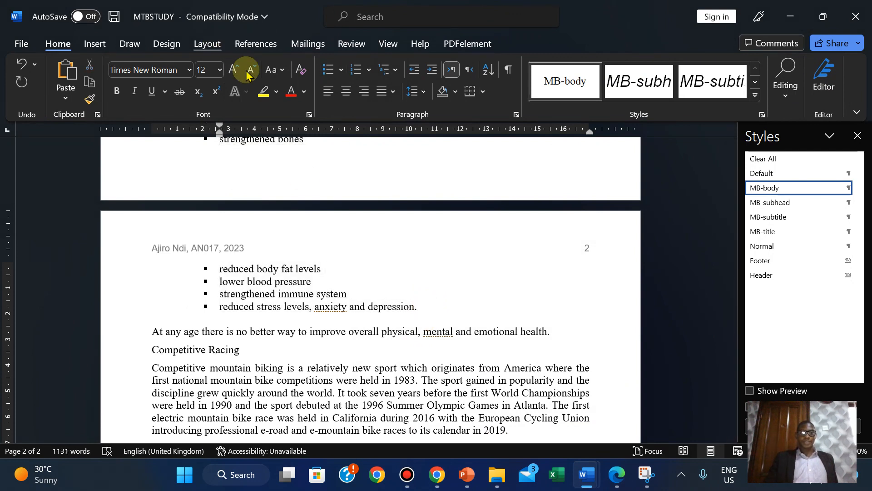
{"action": "left_click", "coordinate": [251, 70]}
{"action": "left_click", "coordinate": [251, 69]}
{"action": "left_click", "coordinate": [251, 69]}
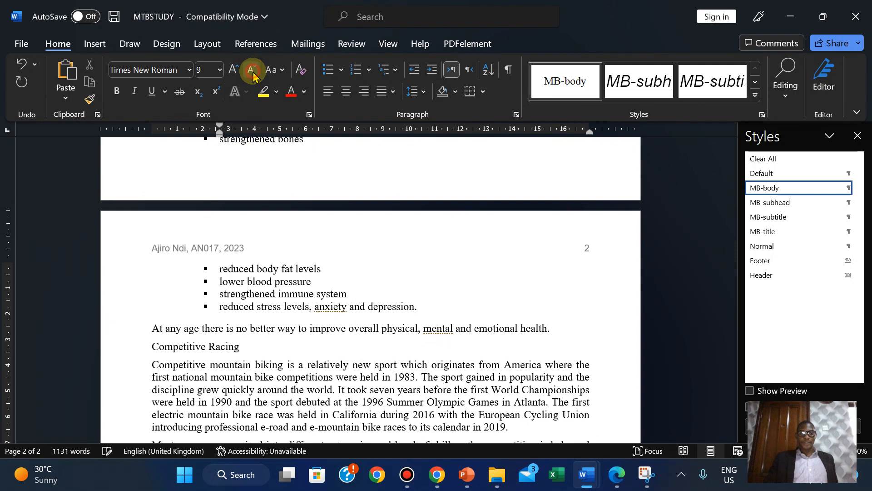
{"action": "left_click", "coordinate": [251, 70]}
{"action": "left_click", "coordinate": [252, 70]}
{"action": "left_click", "coordinate": [251, 70]}
{"action": "left_click", "coordinate": [251, 70]}
{"action": "left_click", "coordinate": [233, 71]}
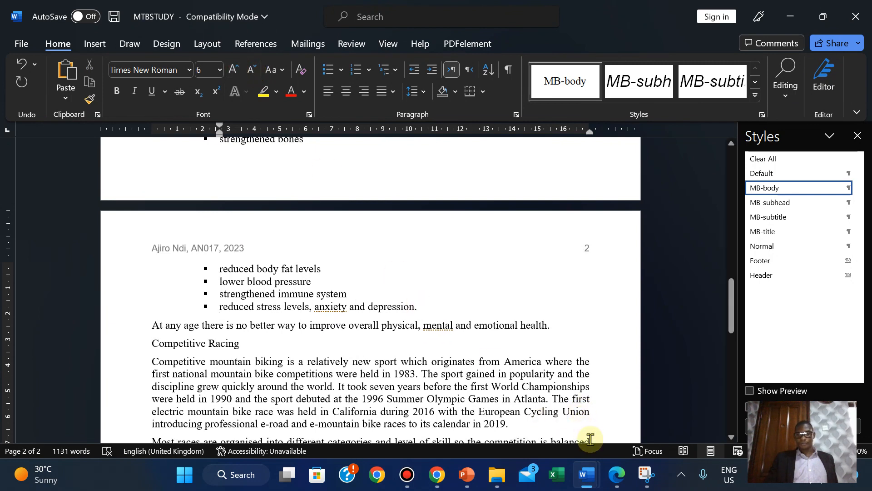
{"action": "left_click", "coordinate": [612, 480]}
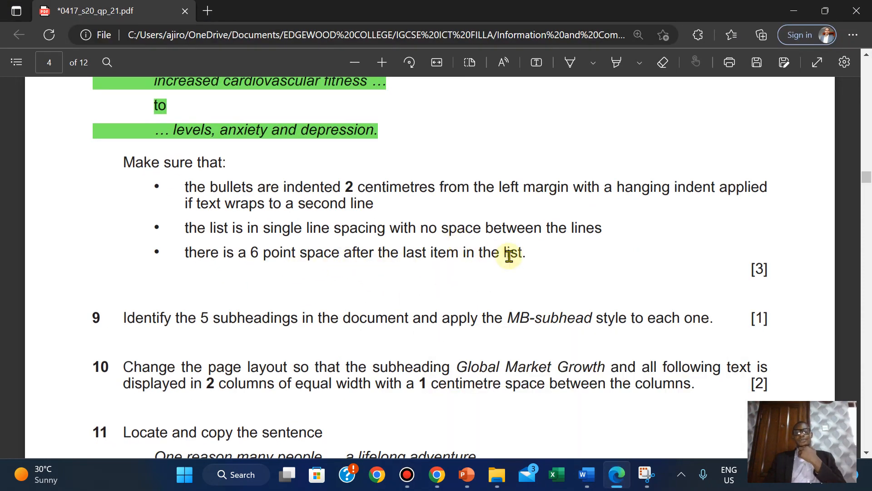
- Highlight question 8's requirements green in the exam paper, then return to MTBSTUDY
{"action": "left_click_drag", "start_coordinate": [120, 162], "coordinate": [775, 274]}
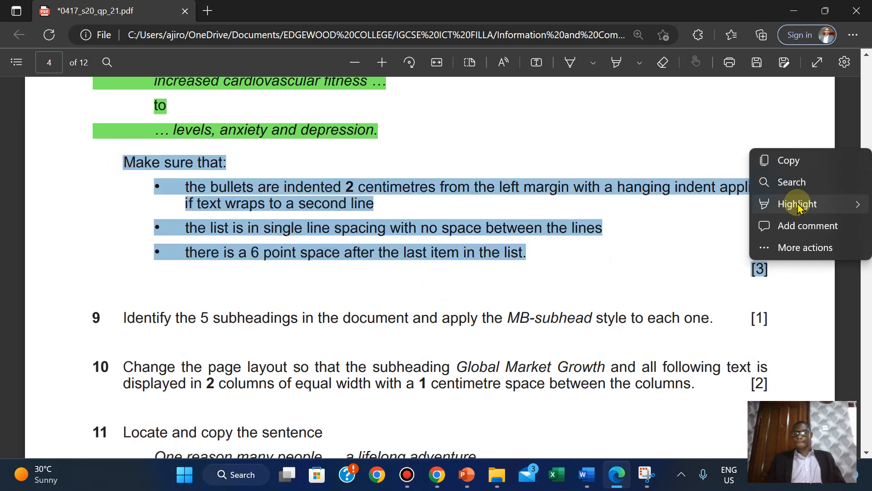
{"action": "mouse_move", "coordinate": [798, 204]}
{"action": "left_click", "coordinate": [691, 226]}
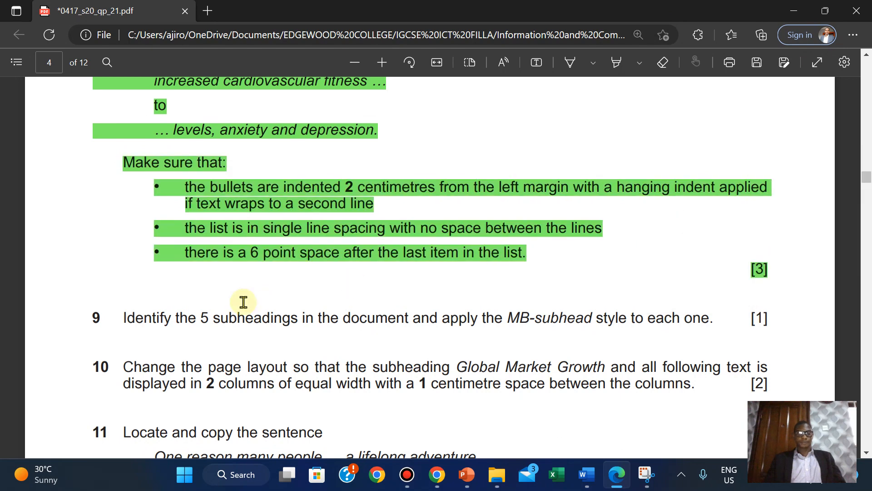
{"action": "scroll", "coordinate": [95, 289], "scroll_direction": "down", "scroll_amount": 2}
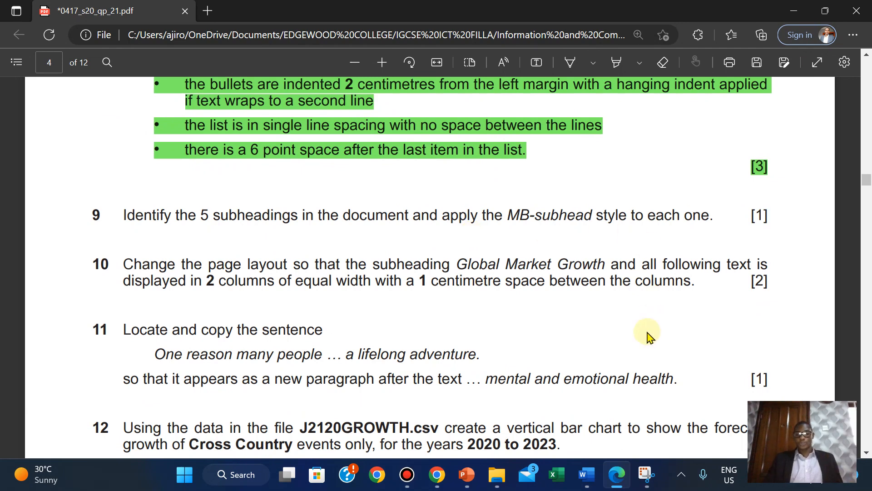
{"action": "mouse_move", "coordinate": [586, 466]}
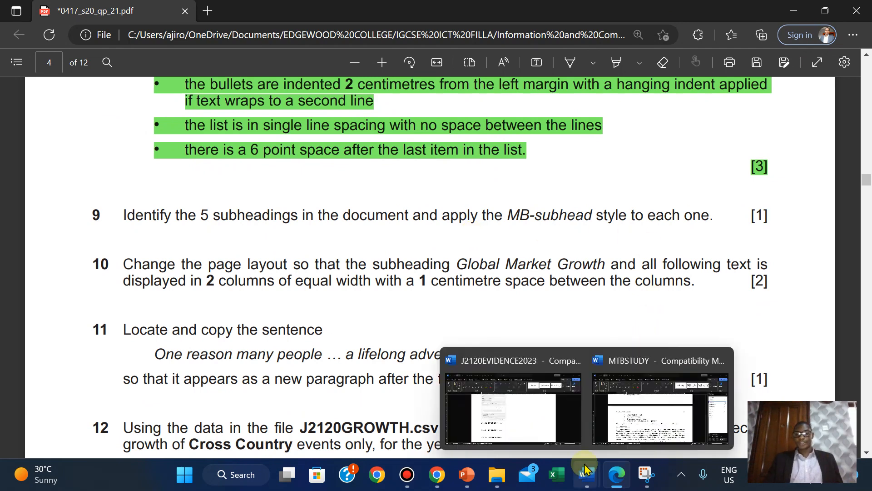
{"action": "left_click", "coordinate": [639, 397]}
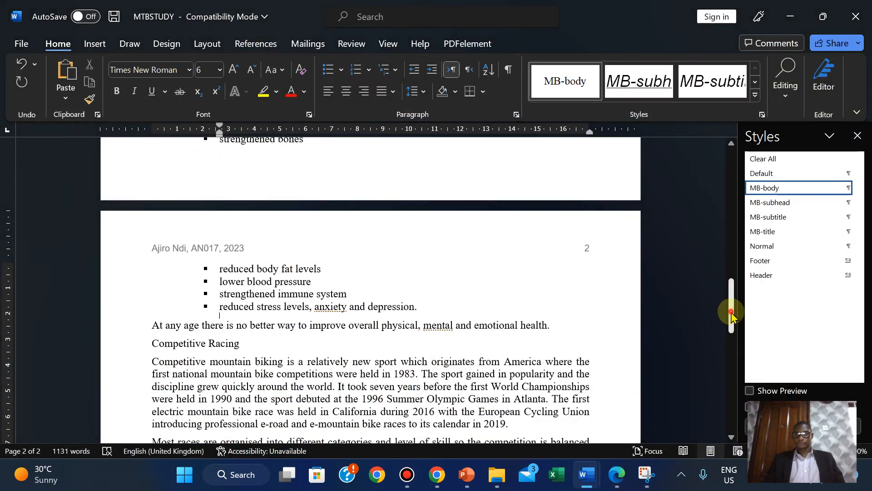
- Apply the MB-subhead style to Global Market Growth and Demographics
{"action": "left_click_drag", "start_coordinate": [730, 306], "coordinate": [732, 193]}
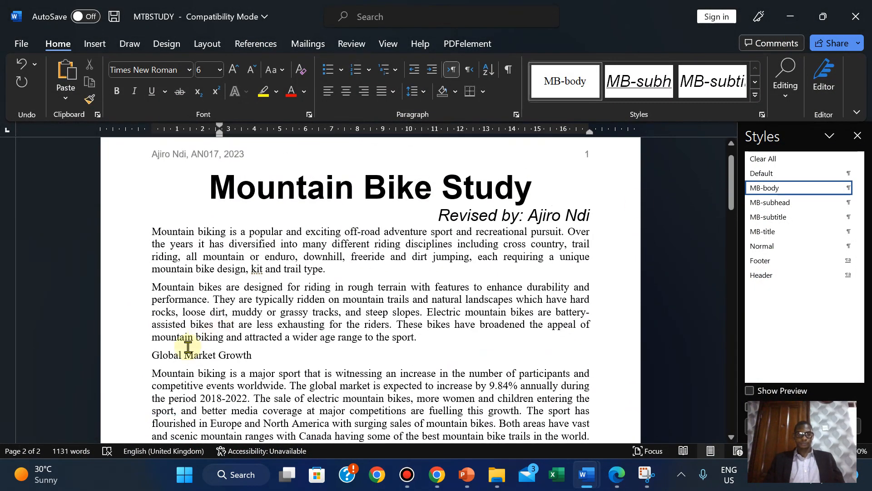
{"action": "left_click", "coordinate": [154, 356]}
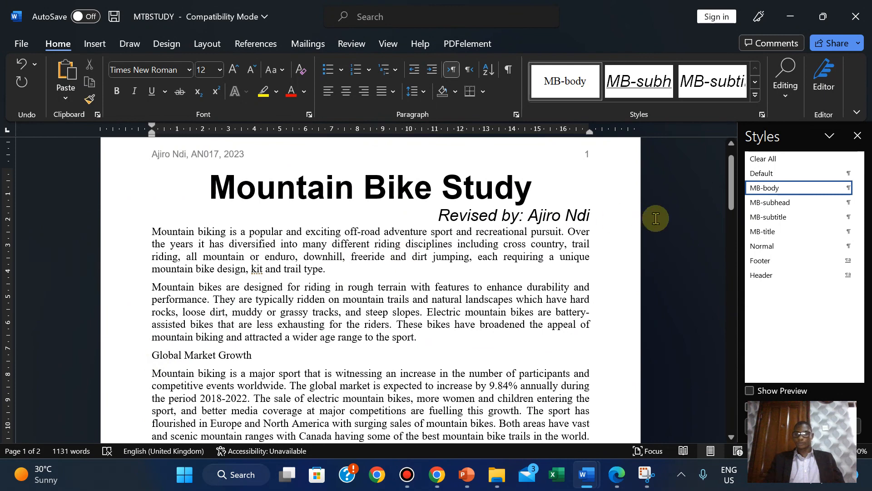
{"action": "left_click", "coordinate": [773, 203]}
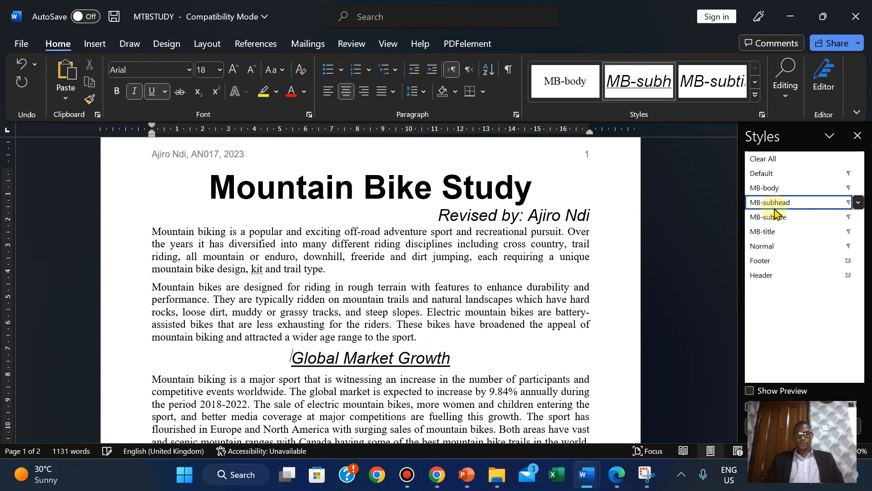
{"action": "left_click_drag", "start_coordinate": [728, 193], "coordinate": [729, 245]}
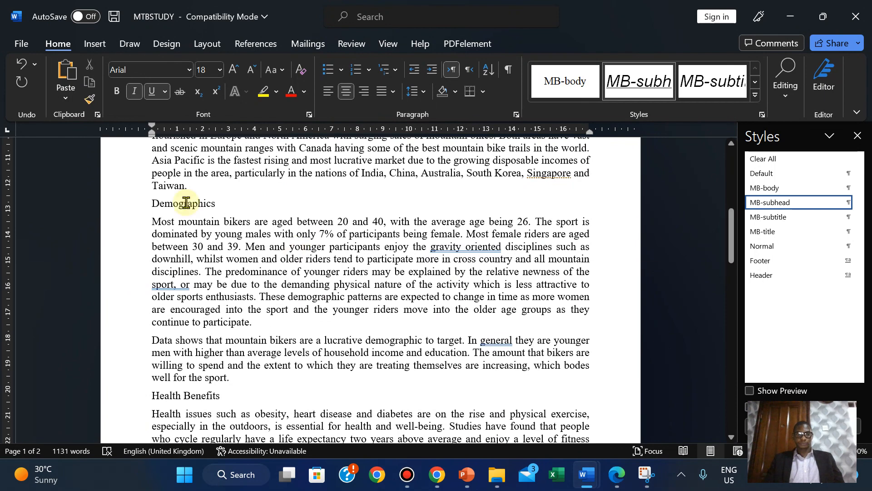
{"action": "left_click", "coordinate": [154, 201]}
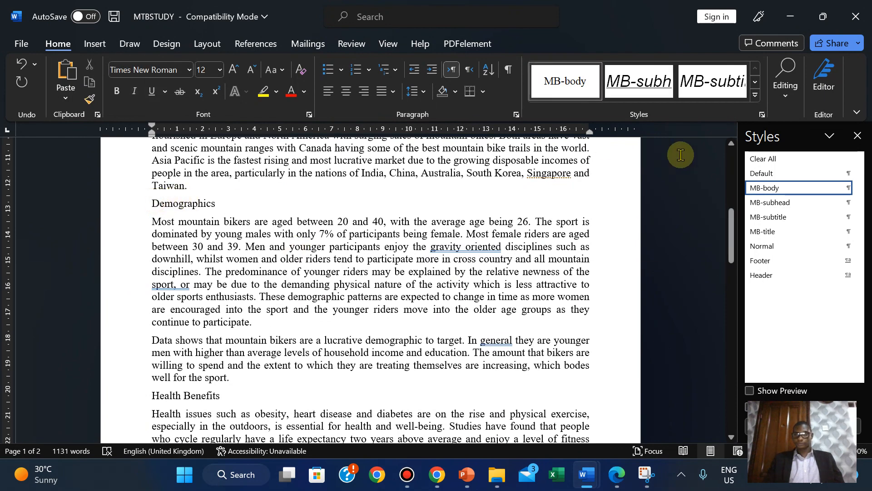
{"action": "left_click", "coordinate": [767, 203]}
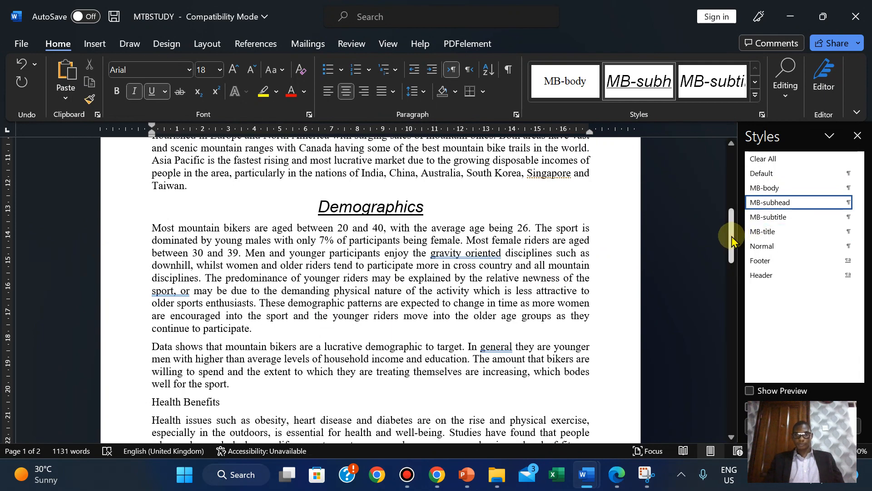
- Apply MB-subhead to Health Benefits, Competitive Racing and Mountain Biking Tourism
{"action": "left_click_drag", "start_coordinate": [730, 236], "coordinate": [483, 254]}
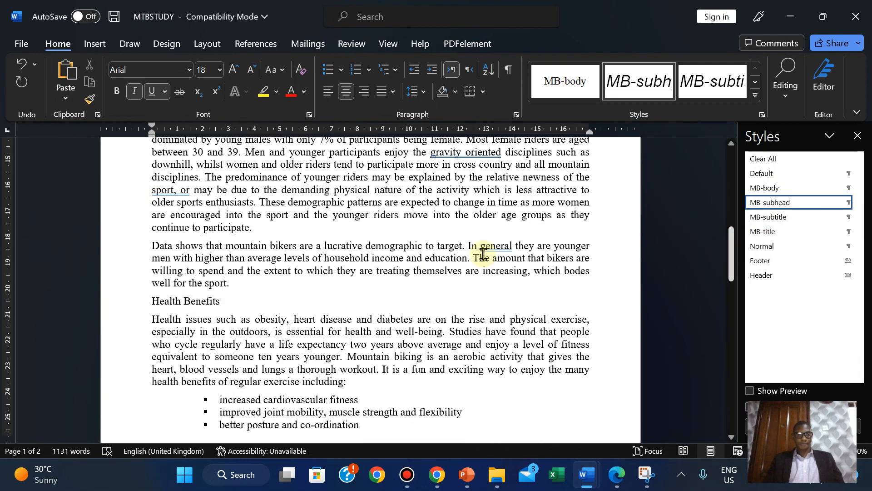
{"action": "left_click", "coordinate": [155, 301]}
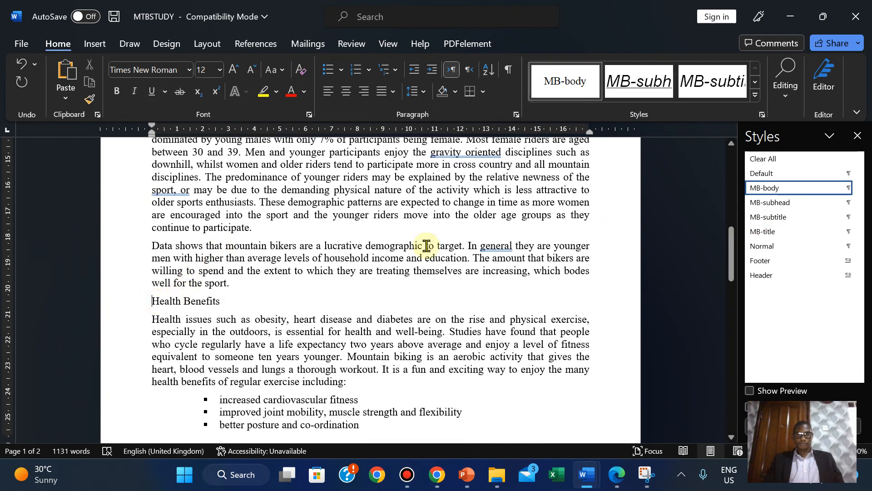
{"action": "left_click", "coordinate": [766, 205]}
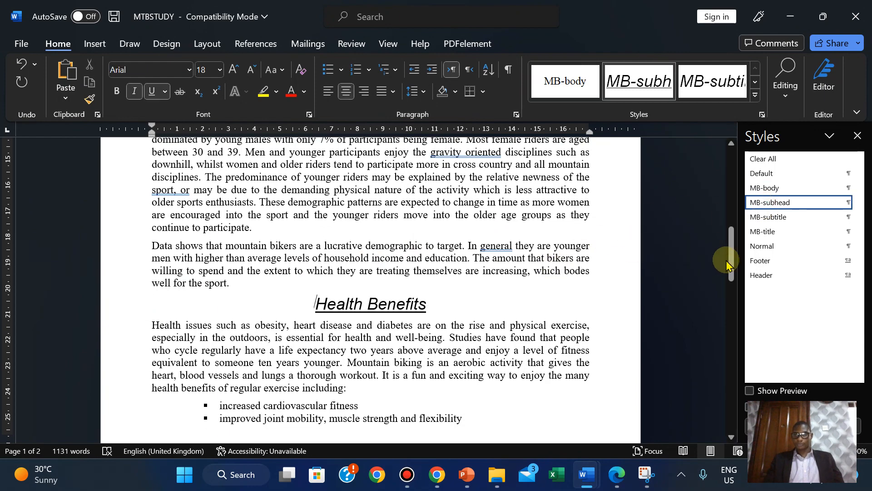
{"action": "left_click_drag", "start_coordinate": [732, 248], "coordinate": [721, 347]}
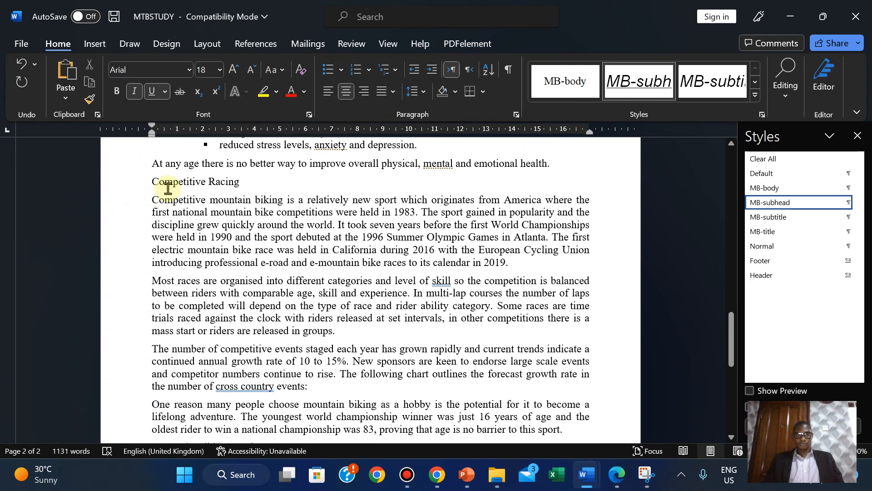
{"action": "left_click", "coordinate": [152, 181]}
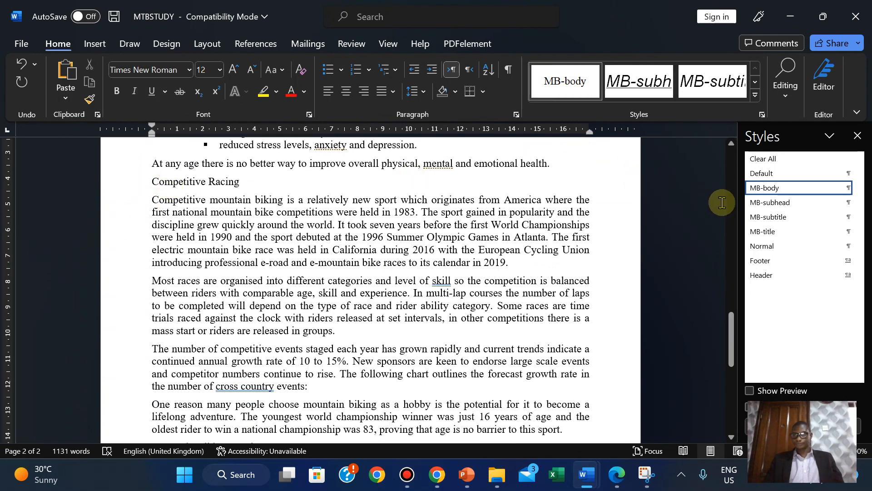
{"action": "left_click", "coordinate": [760, 204]}
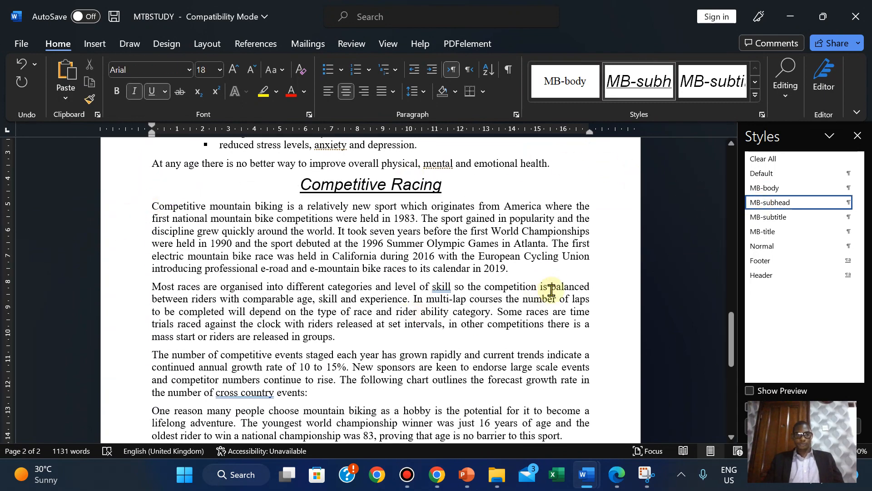
{"action": "left_click_drag", "start_coordinate": [735, 323], "coordinate": [731, 381]}
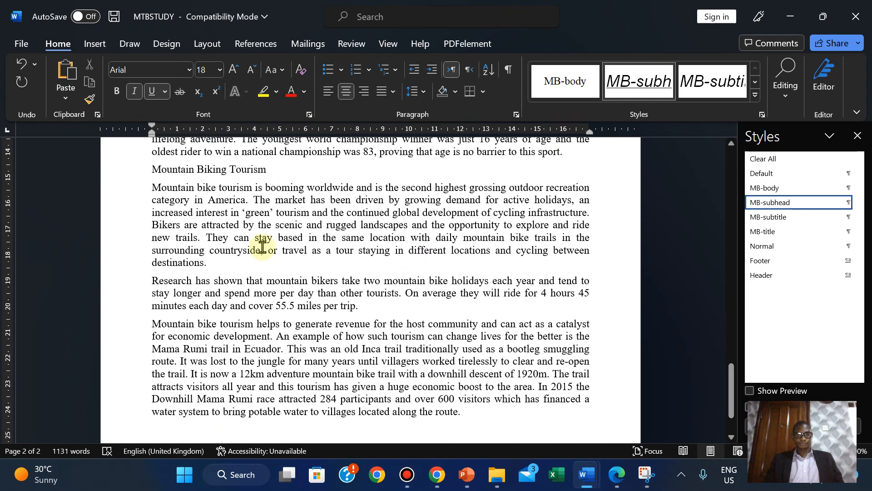
{"action": "left_click", "coordinate": [151, 171]}
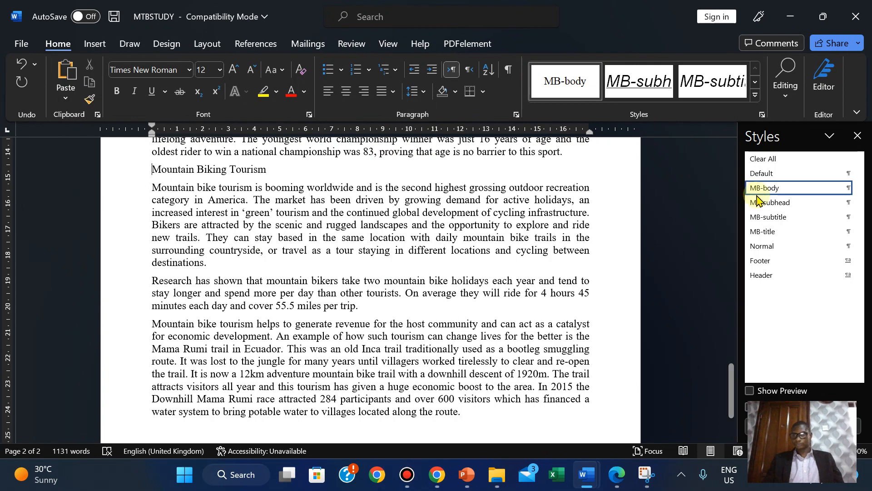
{"action": "left_click", "coordinate": [772, 205]}
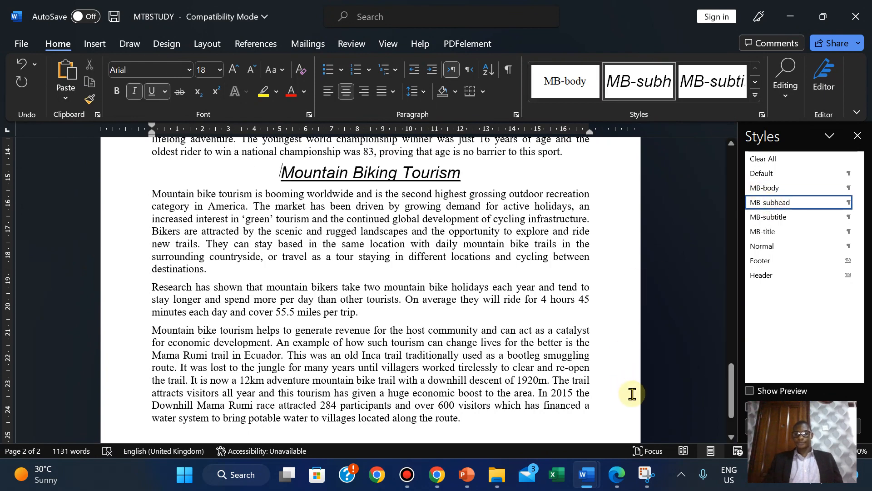
- Highlight question 9's MB-subhead instruction green in the PDF
{"action": "left_click", "coordinate": [617, 476]}
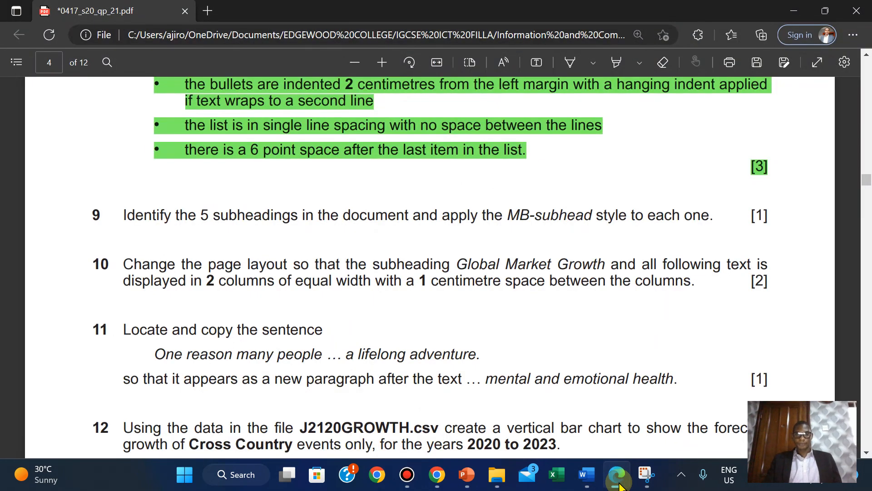
{"action": "left_click", "coordinate": [123, 215]}
{"action": "left_click_drag", "start_coordinate": [409, 215], "coordinate": [773, 225]}
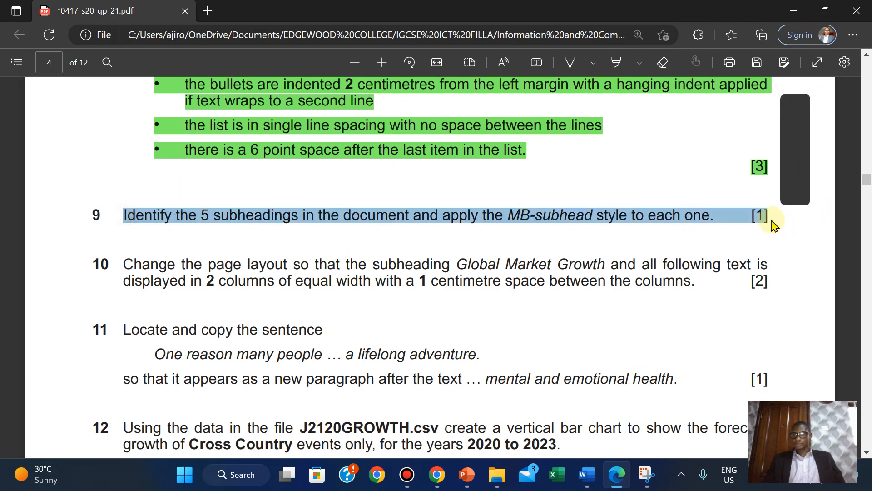
{"action": "mouse_move", "coordinate": [798, 148]}
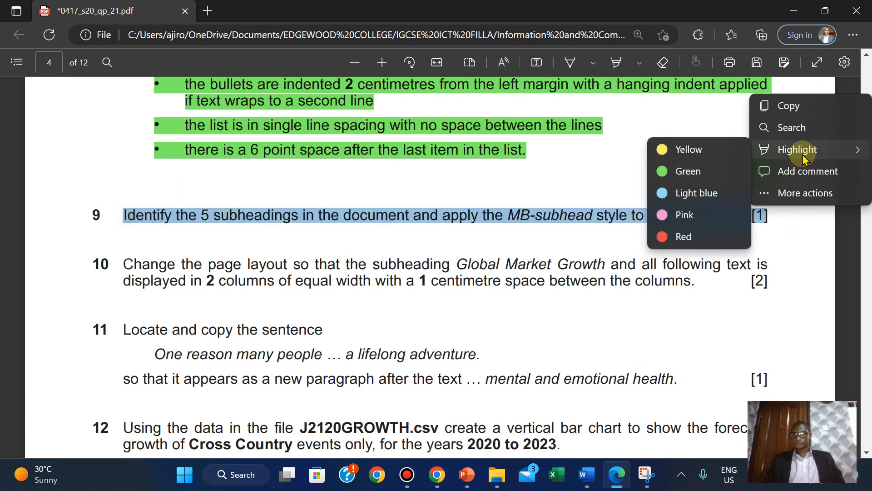
{"action": "left_click", "coordinate": [699, 172]}
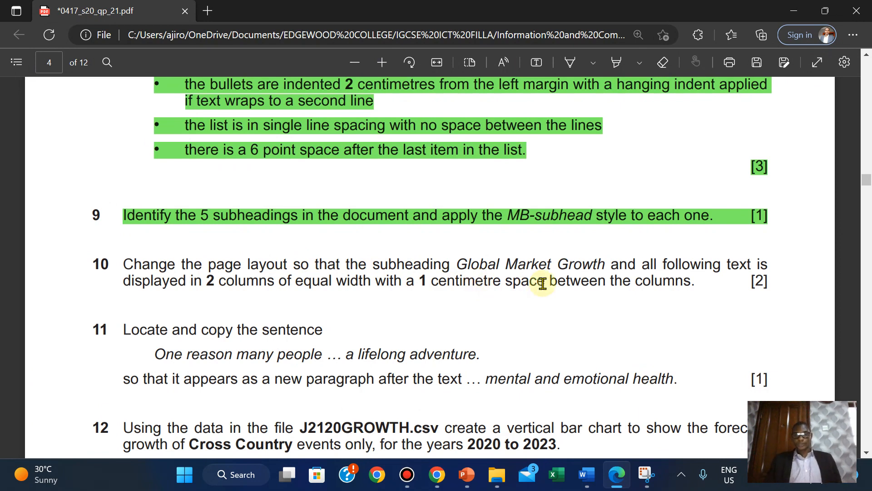
- Select the MTBSTUDY text from Global Market Growth through to the document end
{"action": "mouse_move", "coordinate": [587, 475]}
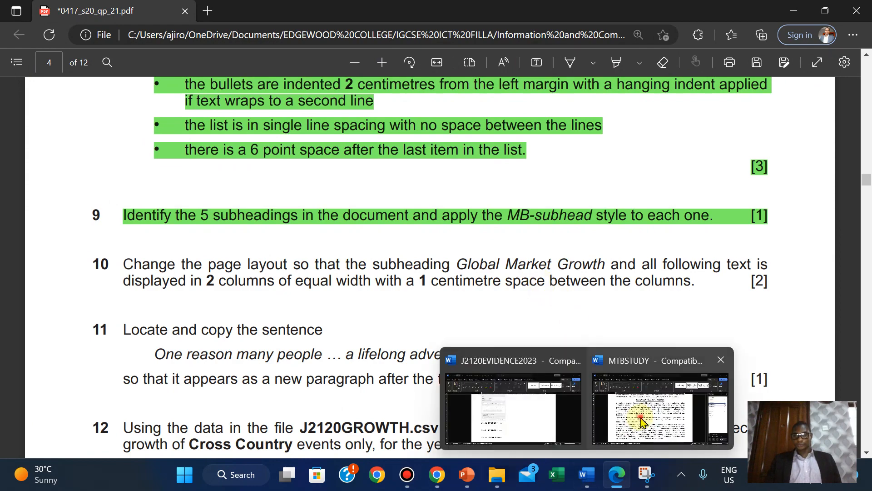
{"action": "left_click", "coordinate": [655, 404]}
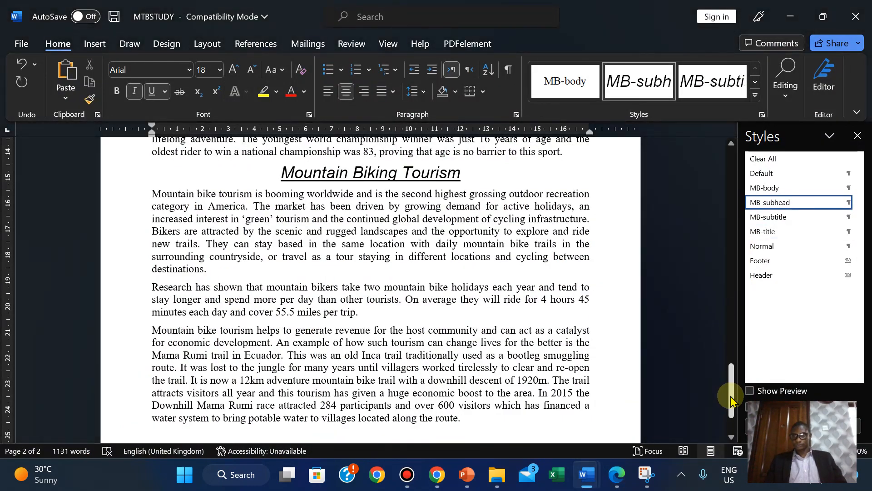
{"action": "left_click_drag", "start_coordinate": [731, 391], "coordinate": [720, 206]}
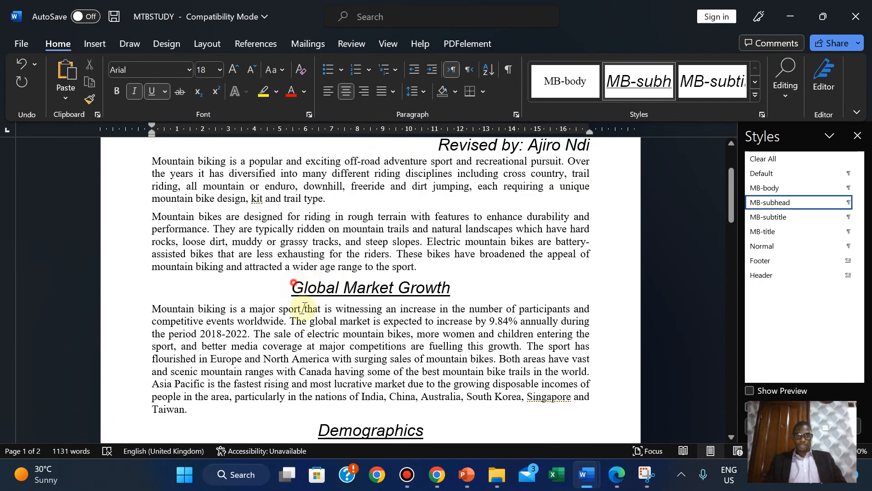
{"action": "left_click_drag", "start_coordinate": [293, 286], "coordinate": [461, 364]}
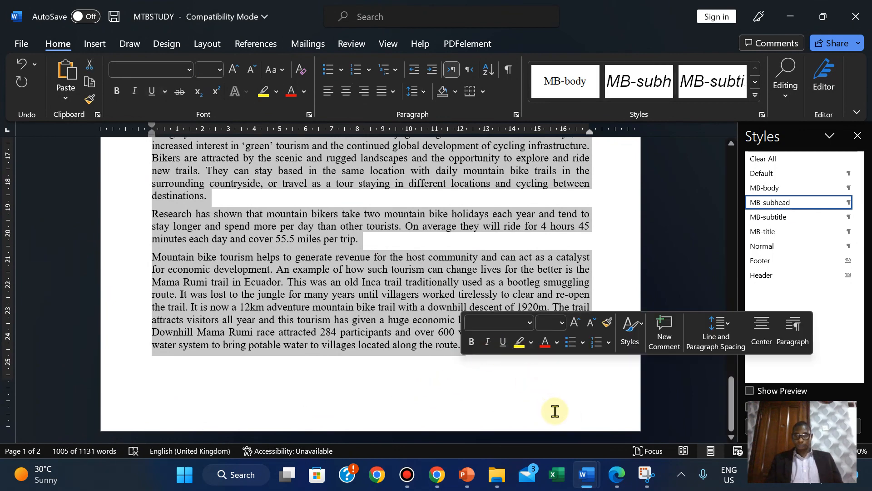
{"action": "left_click", "coordinate": [625, 486]}
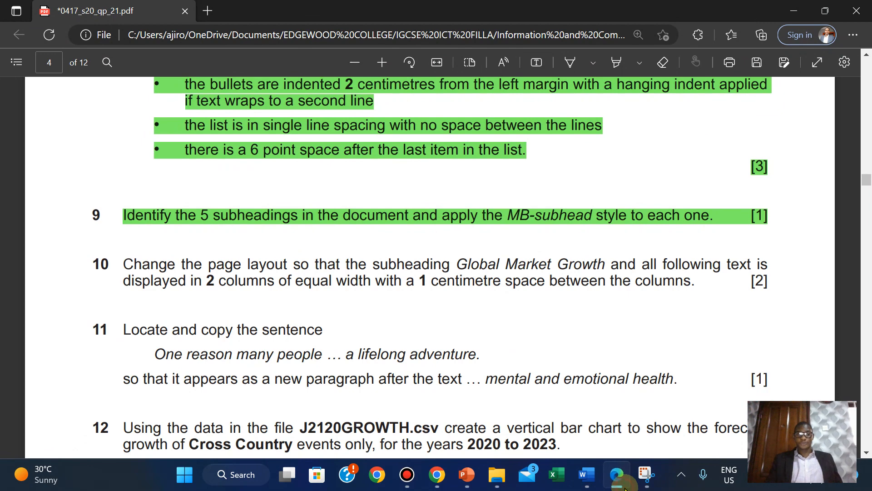
- Choose a two-column layout for the selected text in the Columns dialog
{"action": "left_click", "coordinate": [625, 486]}
{"action": "left_click", "coordinate": [200, 47]}
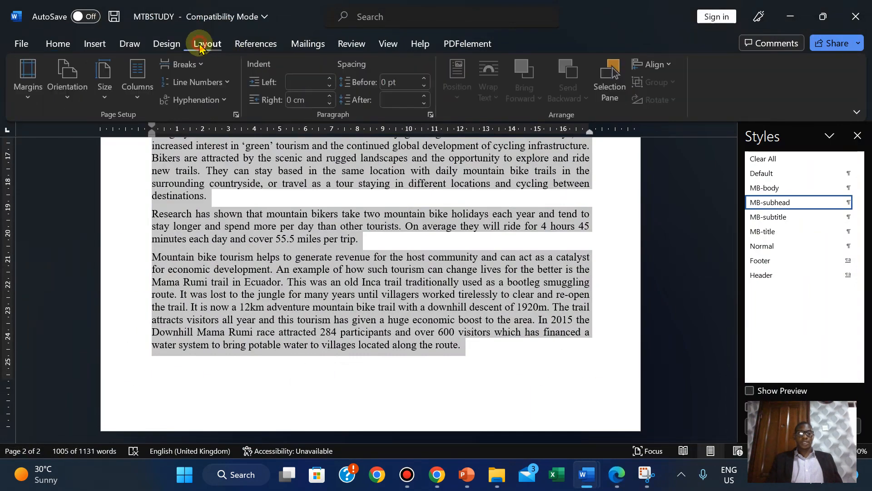
{"action": "left_click", "coordinate": [138, 96]}
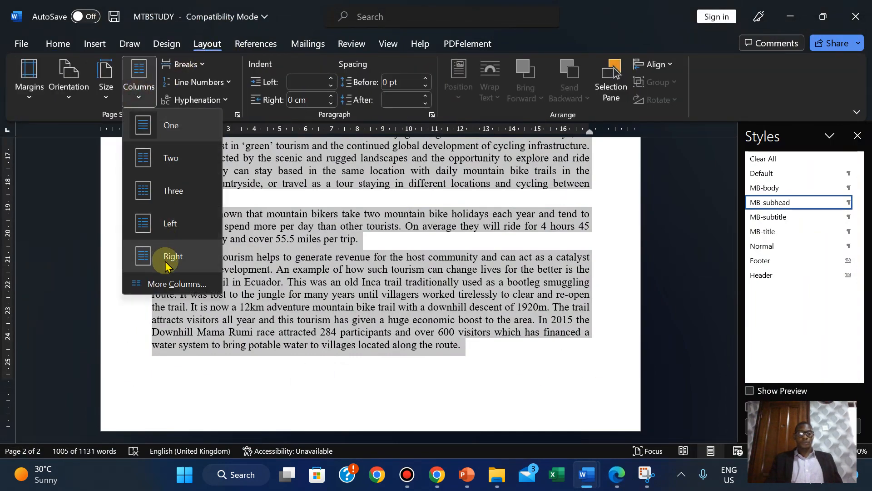
{"action": "left_click", "coordinate": [160, 284]}
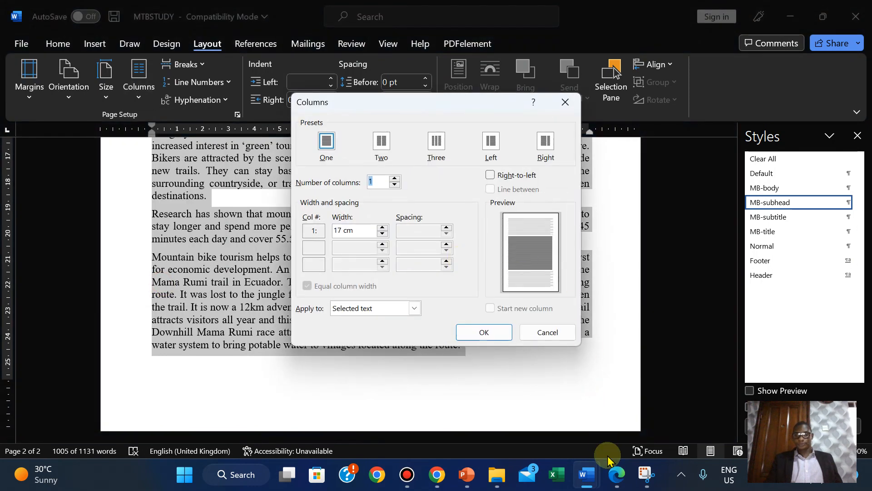
{"action": "left_click", "coordinate": [614, 482]}
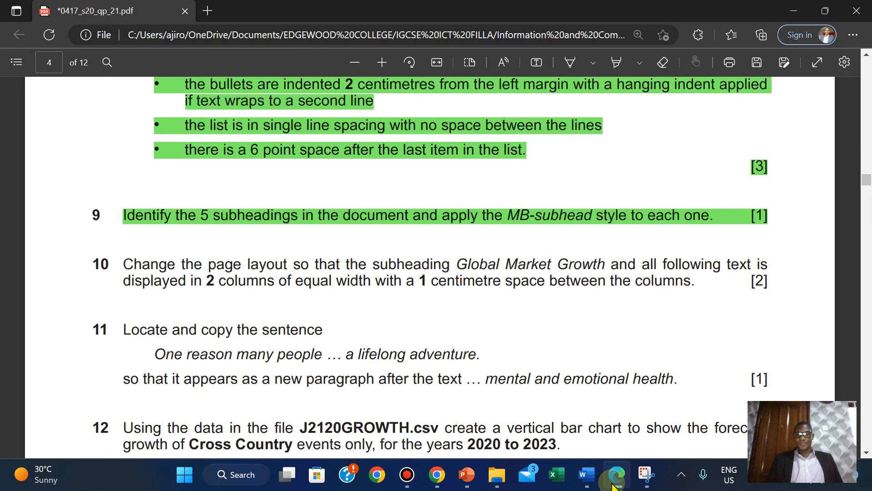
{"action": "left_click", "coordinate": [586, 474]}
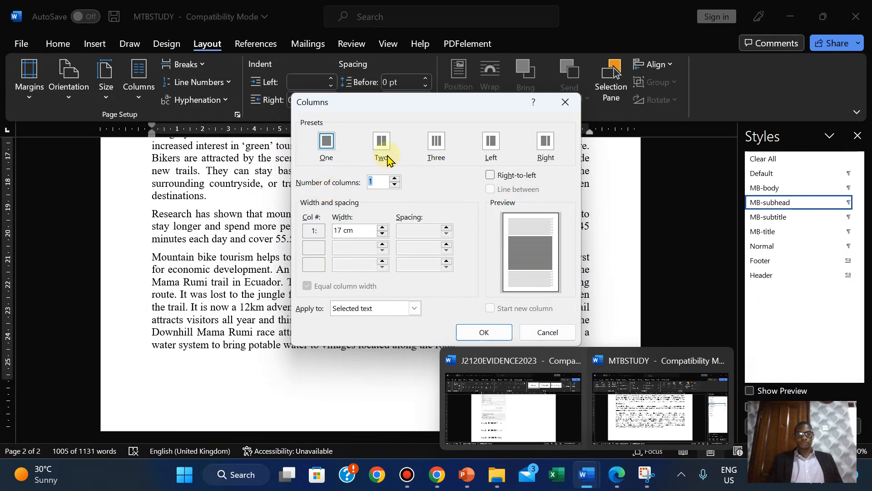
{"action": "left_click", "coordinate": [383, 141]}
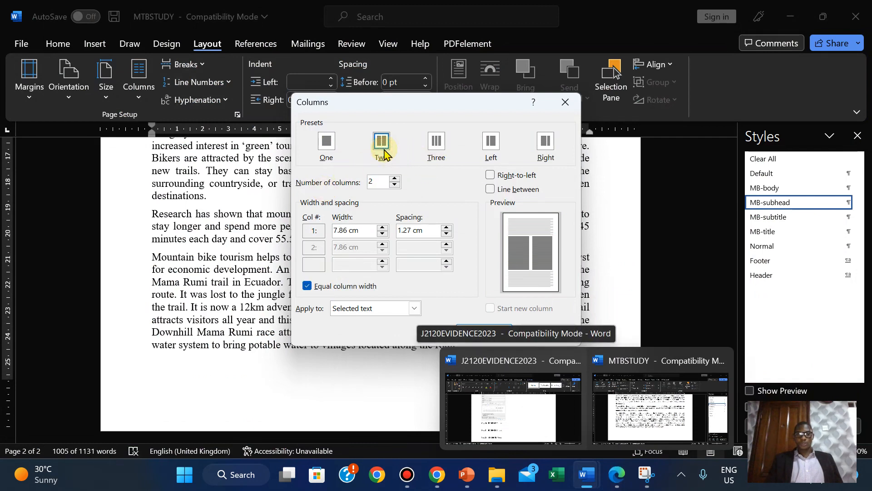
- Reduce the column spacing to 1 cm with equal widths and apply it
{"action": "left_click", "coordinate": [446, 233]}
{"action": "left_click", "coordinate": [447, 233]}
{"action": "left_click", "coordinate": [447, 233]}
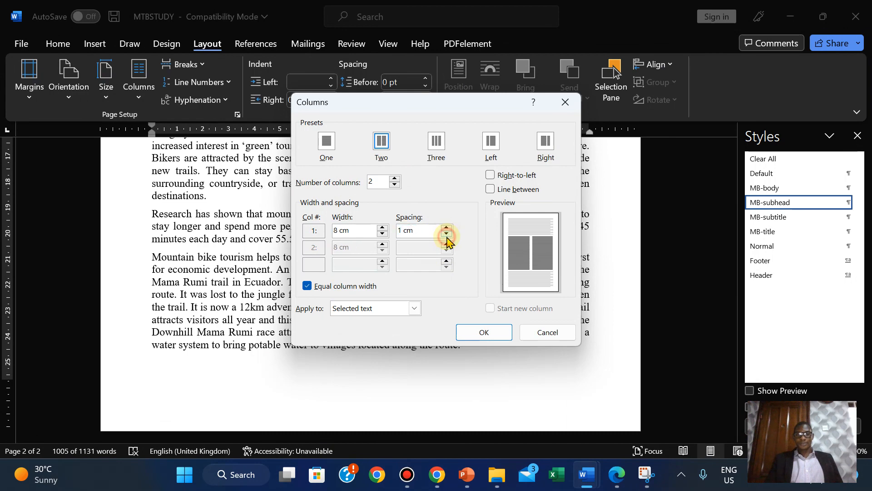
{"action": "left_click", "coordinate": [624, 482]}
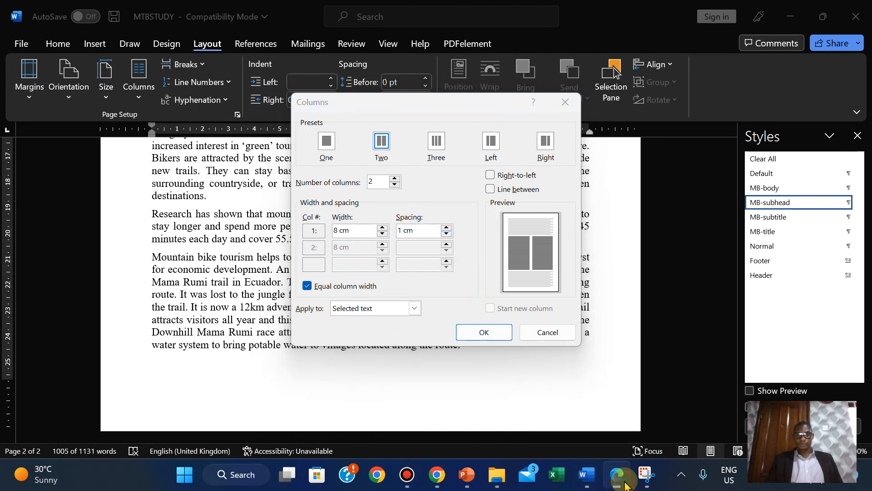
{"action": "left_click", "coordinate": [625, 483]}
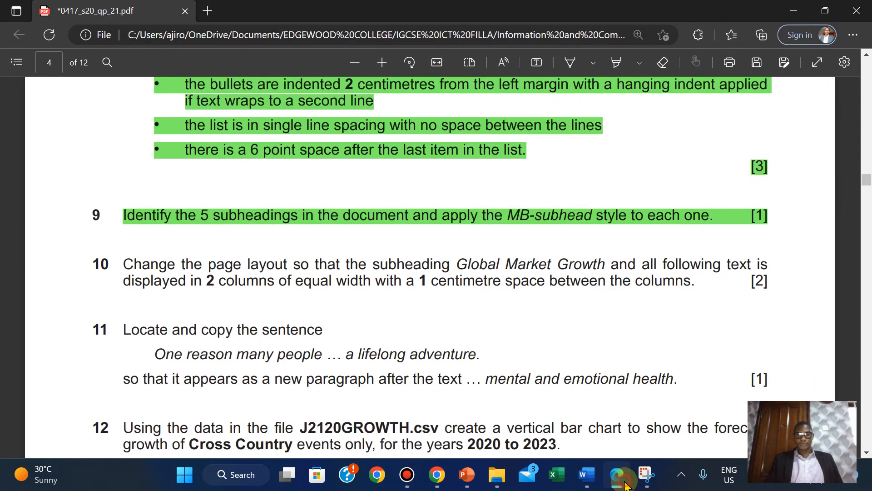
{"action": "left_click", "coordinate": [478, 337]}
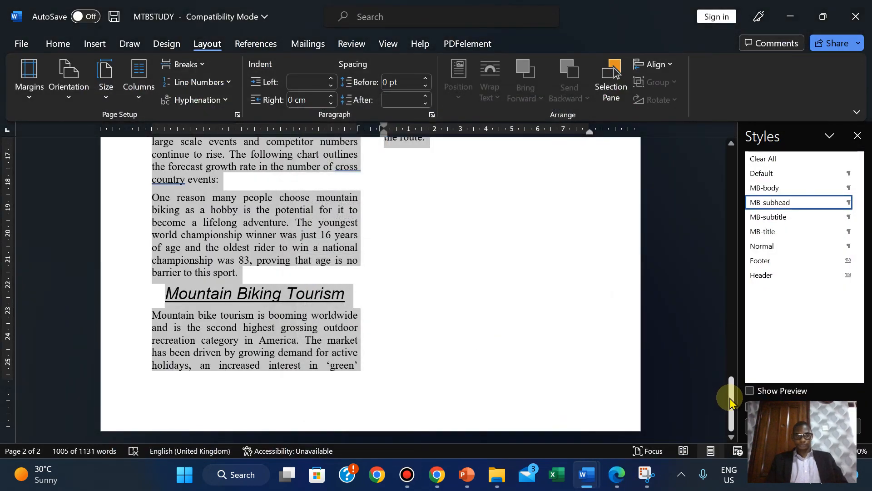
{"action": "mouse_move", "coordinate": [729, 398]}
{"action": "left_mouse_down"}
{"action": "mouse_move", "coordinate": [723, 311]}
{"action": "mouse_move", "coordinate": [683, 185]}
{"action": "mouse_move", "coordinate": [686, 208]}
{"action": "mouse_move", "coordinate": [662, 253]}
{"action": "left_mouse_up"}
- Highlight question 10's two-column instruction green in the exam paper
{"action": "left_click", "coordinate": [618, 474]}
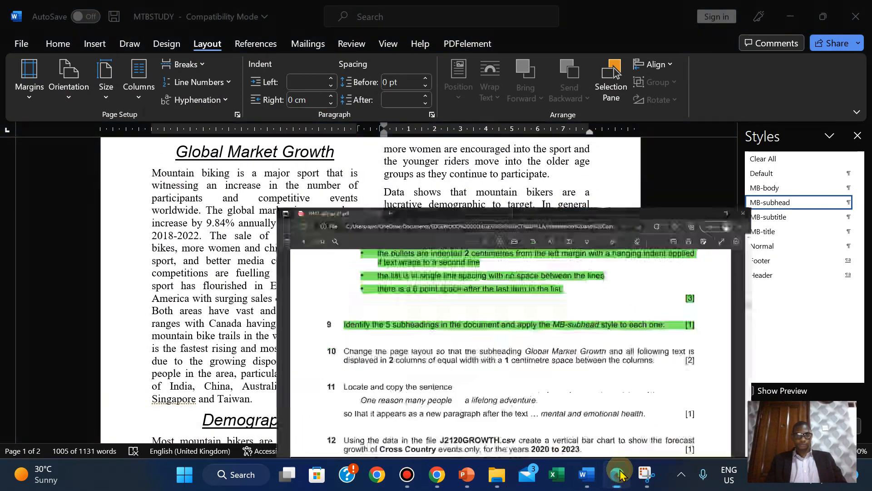
{"action": "left_click_drag", "start_coordinate": [126, 262], "coordinate": [773, 279]}
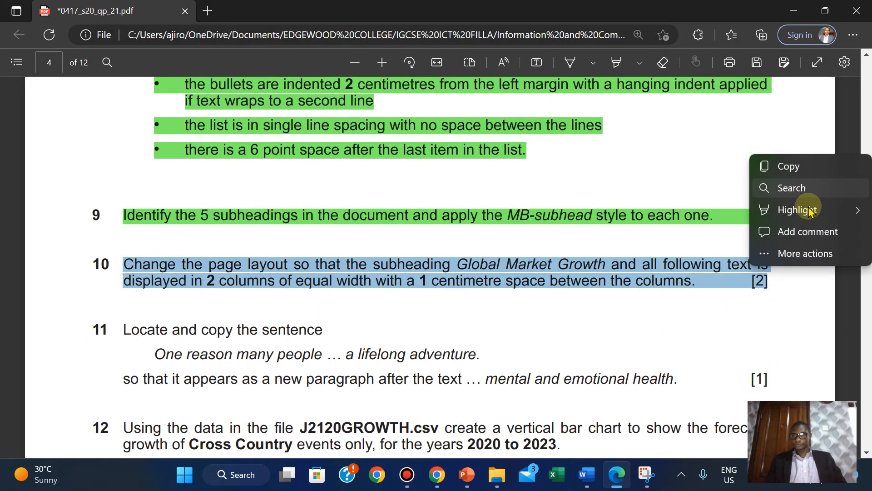
{"action": "mouse_move", "coordinate": [814, 207]}
{"action": "left_click", "coordinate": [693, 232]}
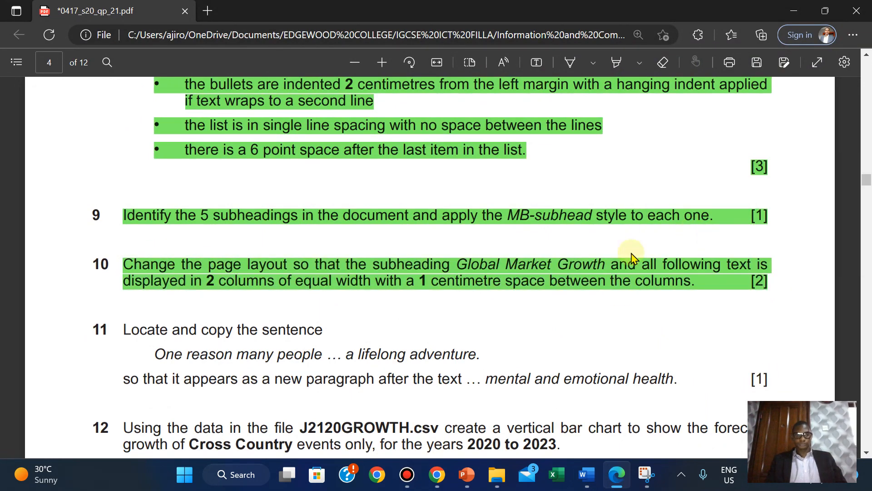
{"action": "scroll", "coordinate": [264, 343], "scroll_direction": "down", "scroll_amount": 1}
{"action": "scroll", "coordinate": [266, 344], "scroll_direction": "down", "scroll_amount": 3}
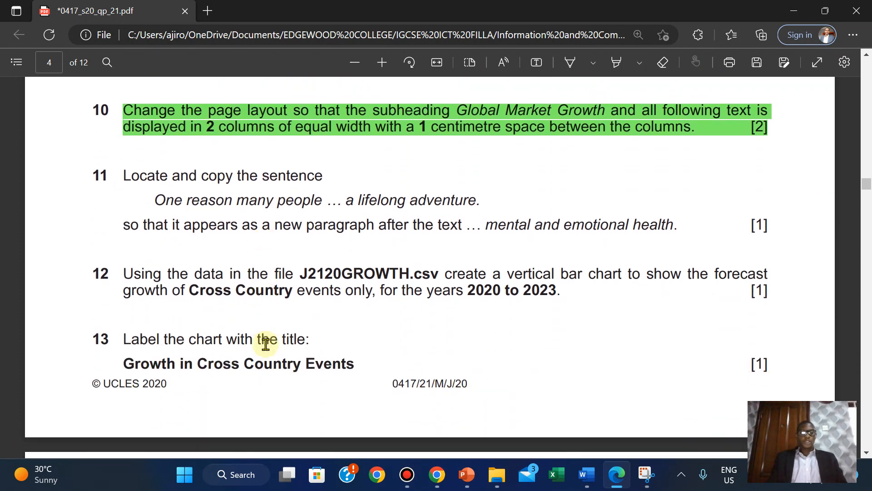
{"action": "scroll", "coordinate": [266, 344], "scroll_direction": "up", "scroll_amount": 2}
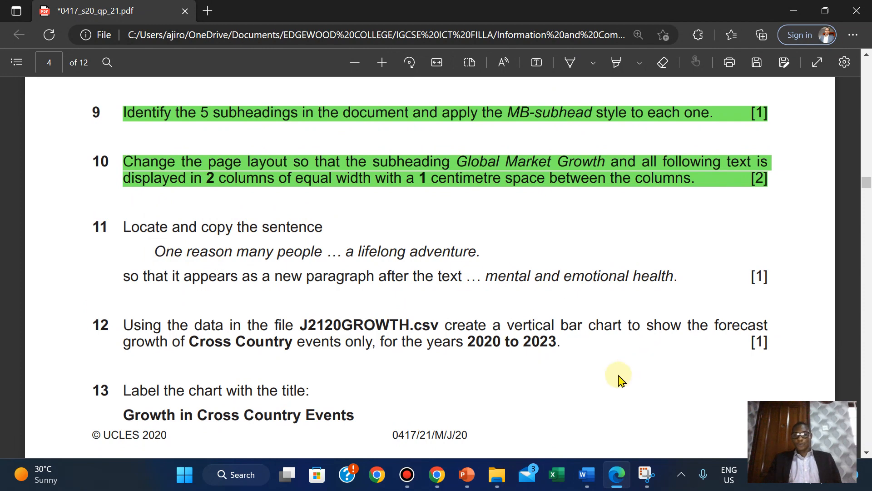
- Search the Navigation pane for 'one reason ma' in MTBSTUDY
{"action": "mouse_move", "coordinate": [589, 473]}
{"action": "left_click", "coordinate": [633, 425]}
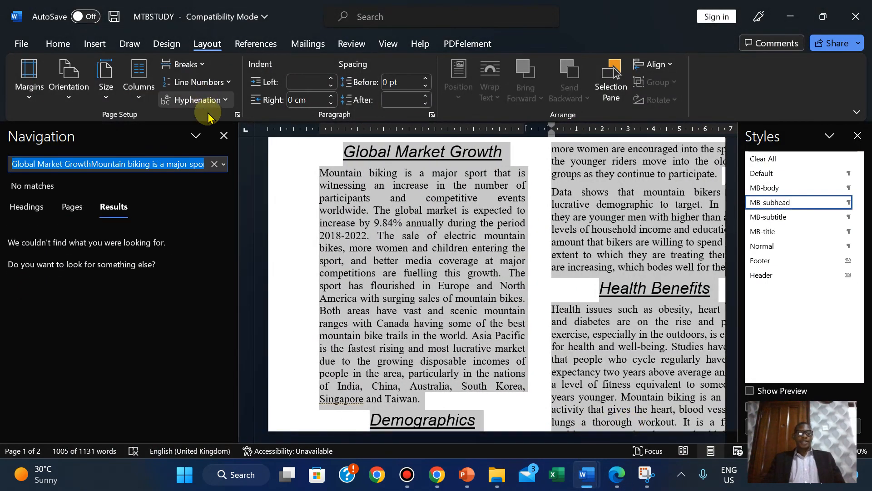
{"action": "left_click", "coordinate": [57, 44]}
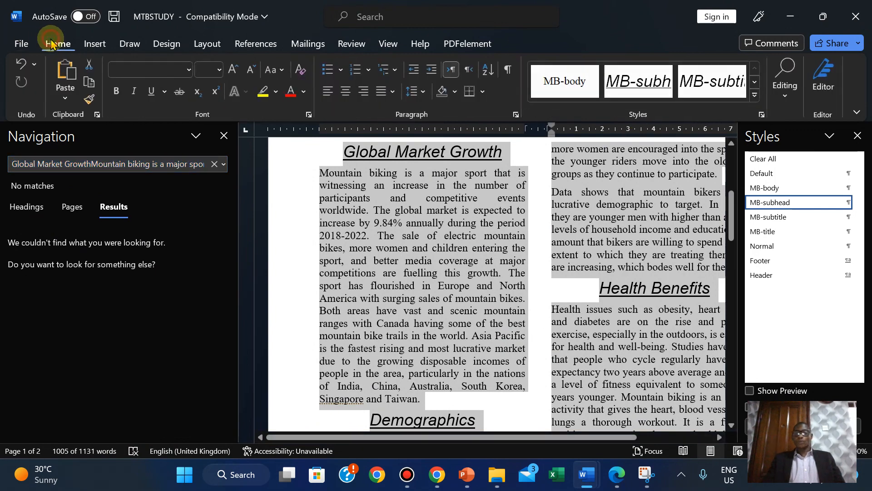
{"action": "left_click", "coordinate": [786, 88]}
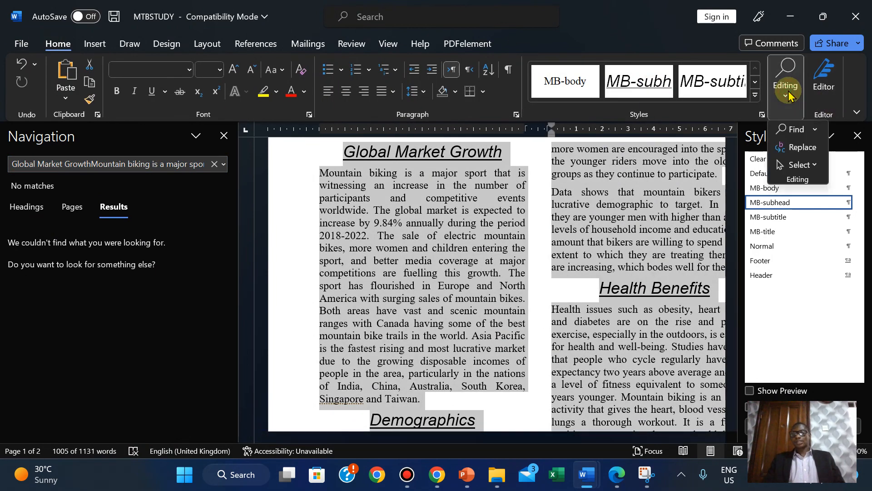
{"action": "left_click", "coordinate": [793, 129]}
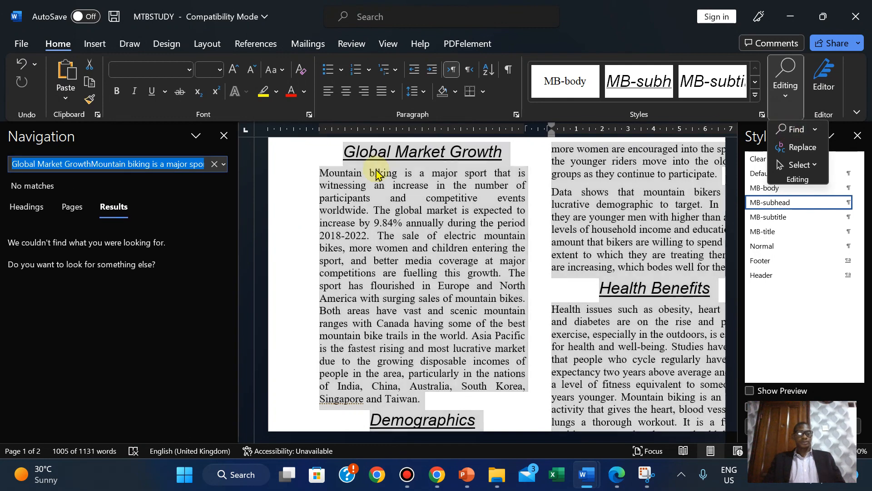
{"action": "type", "text": "oin"}
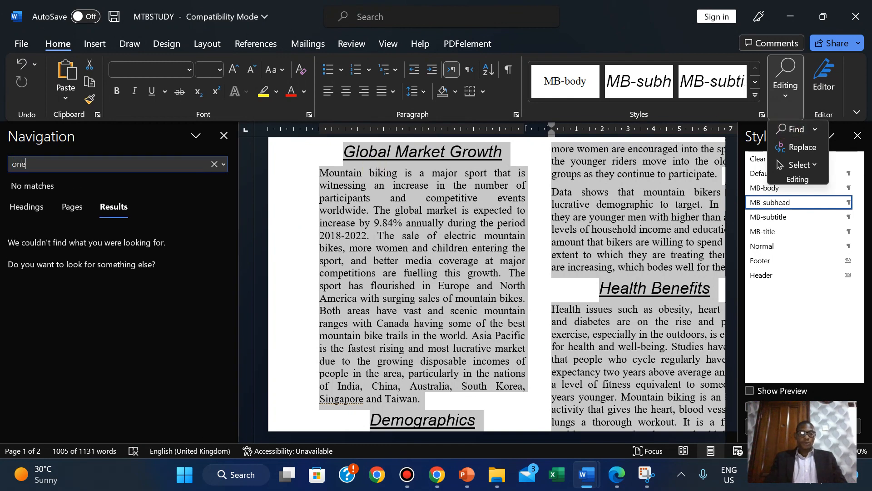
{"action": "key", "text": "BackSpace"}
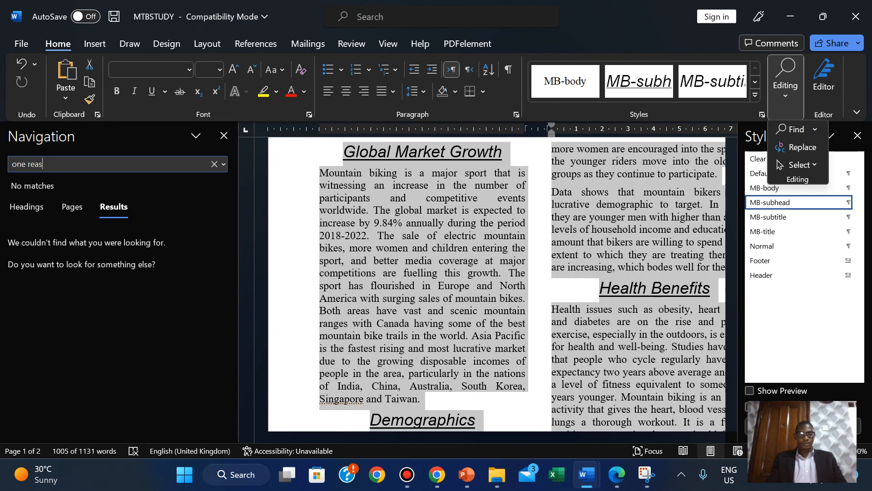
{"action": "type", "text": "on ma"}
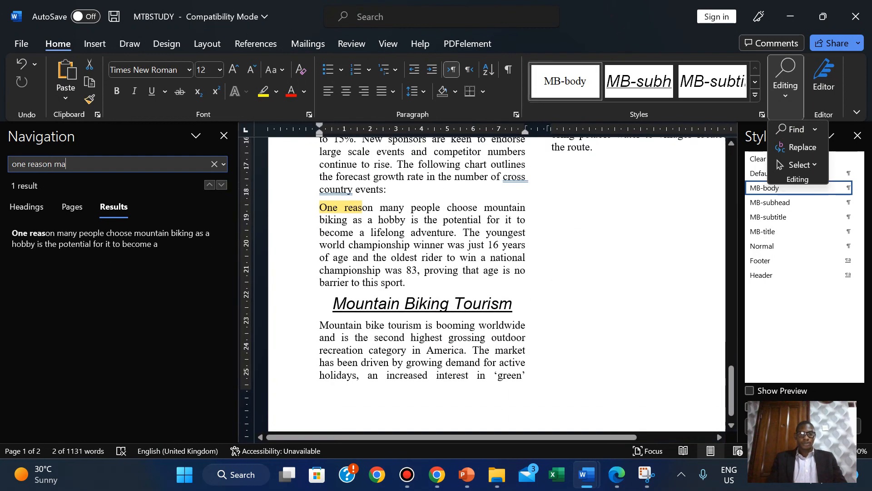
- Compare the One reason many people match with question 11's wording in the exam paper
{"action": "left_click", "coordinate": [613, 476]}
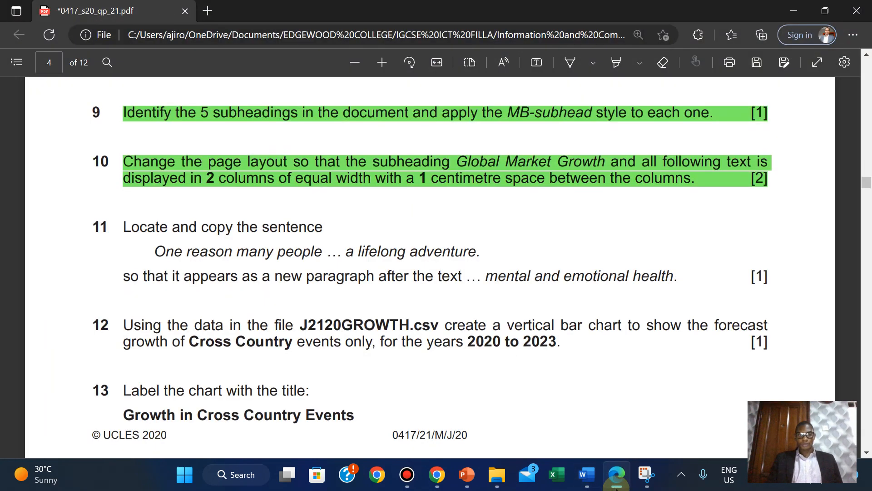
{"action": "left_click", "coordinate": [616, 487]}
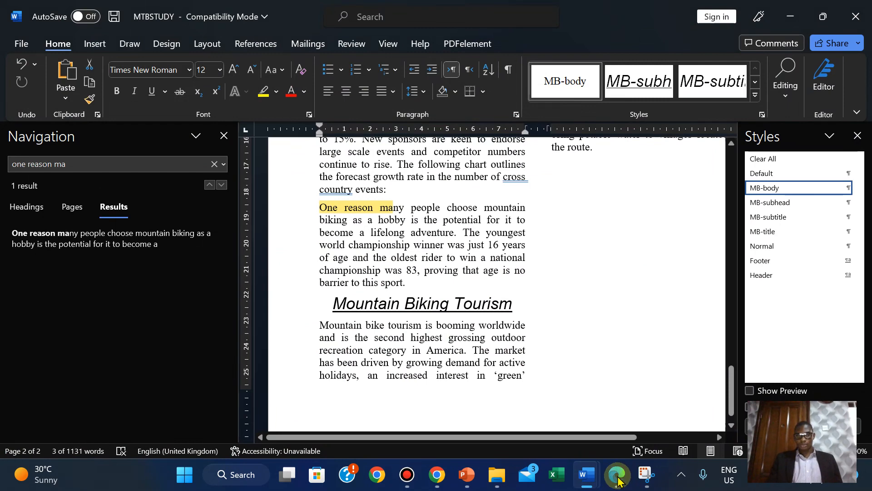
{"action": "left_click", "coordinate": [617, 484]}
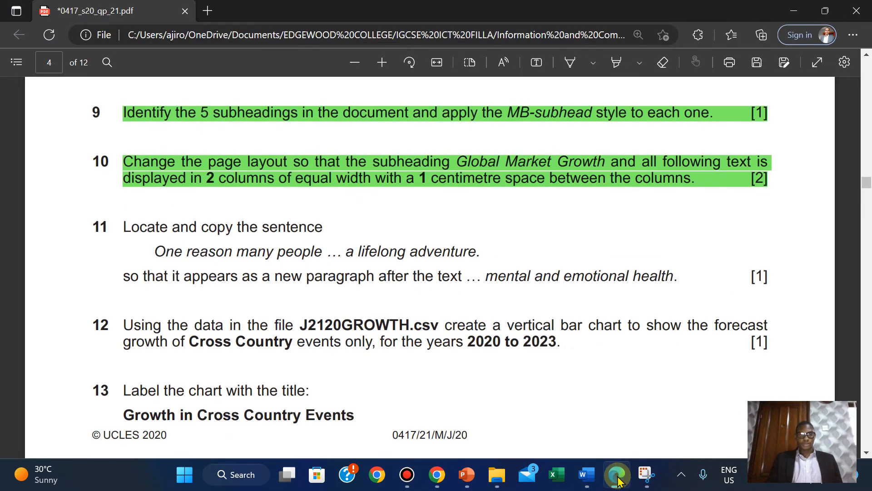
{"action": "left_click", "coordinate": [617, 480]}
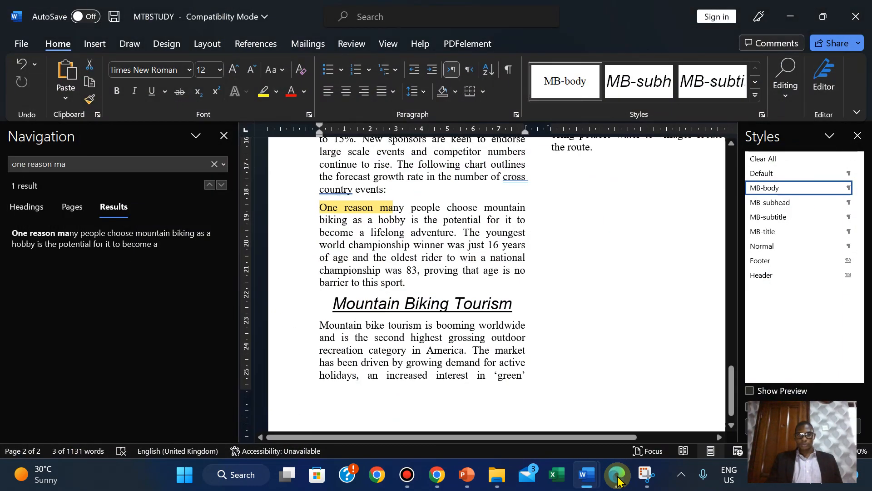
{"action": "left_click", "coordinate": [618, 481]}
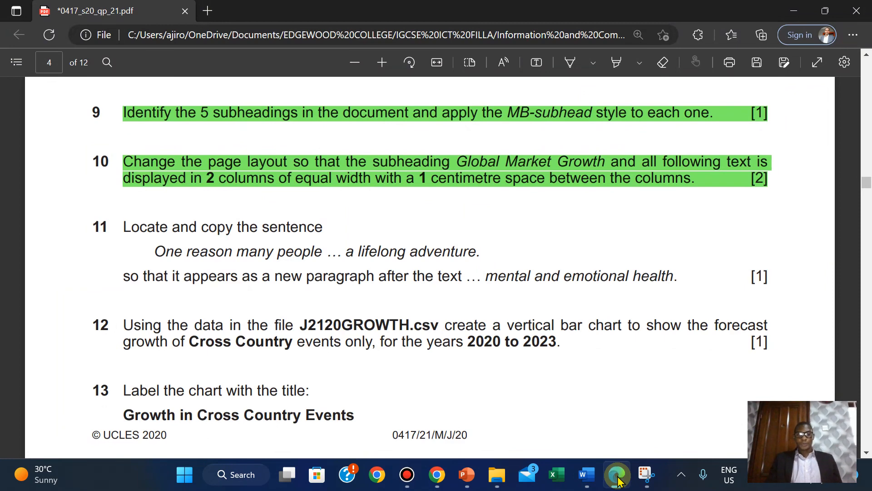
{"action": "left_click", "coordinate": [618, 480]}
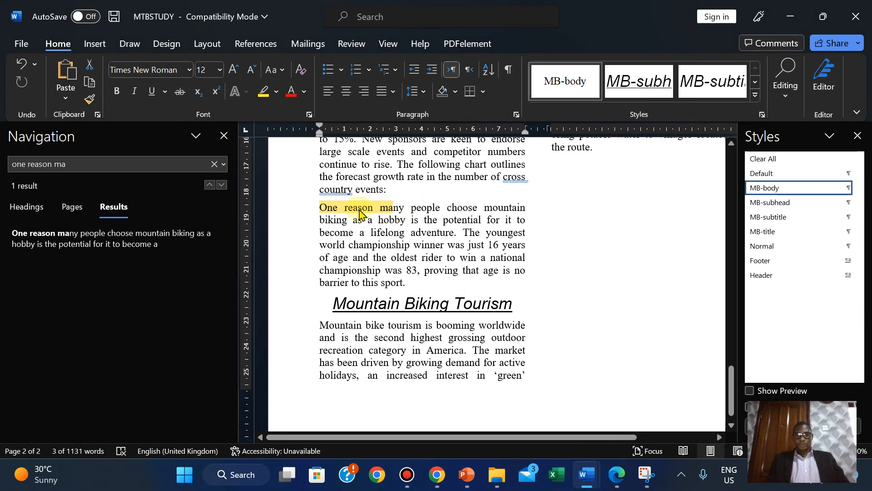
- Copy the sentence from 'One reason many people choose mountain biking' through 'a lifelong adventure.'
{"action": "left_click", "coordinate": [321, 208]}
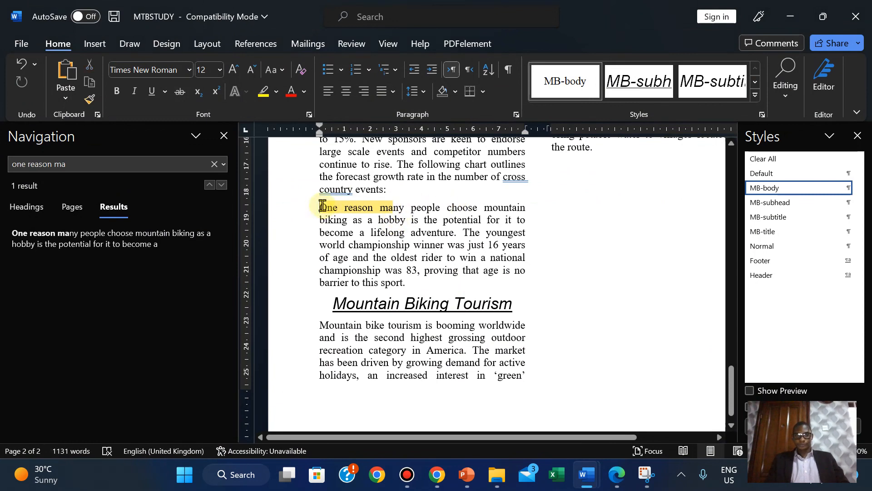
{"action": "left_click_drag", "start_coordinate": [320, 207], "coordinate": [456, 234]}
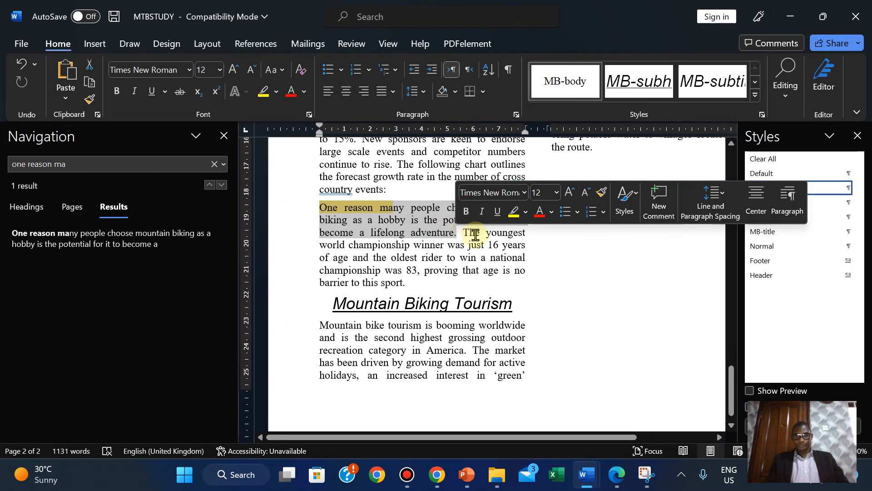
{"action": "right_click", "coordinate": [431, 222]}
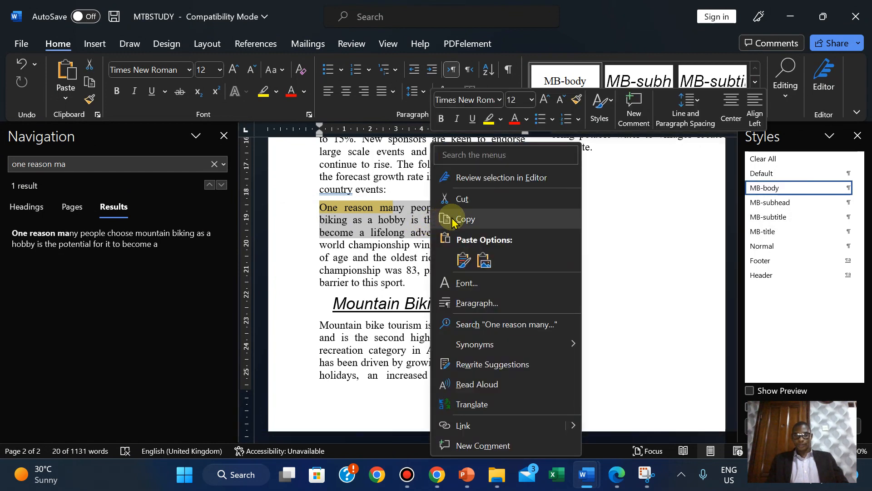
{"action": "left_click", "coordinate": [452, 218]}
{"action": "left_click", "coordinate": [500, 276]}
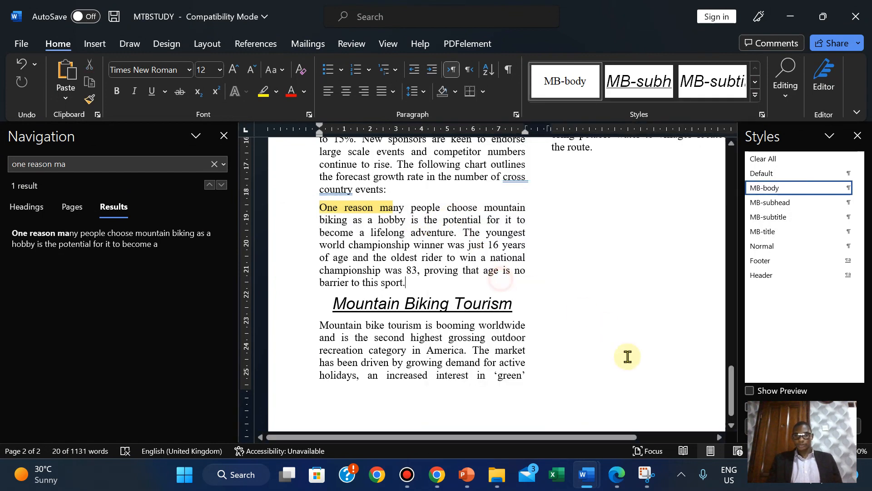
{"action": "left_click", "coordinate": [618, 477]}
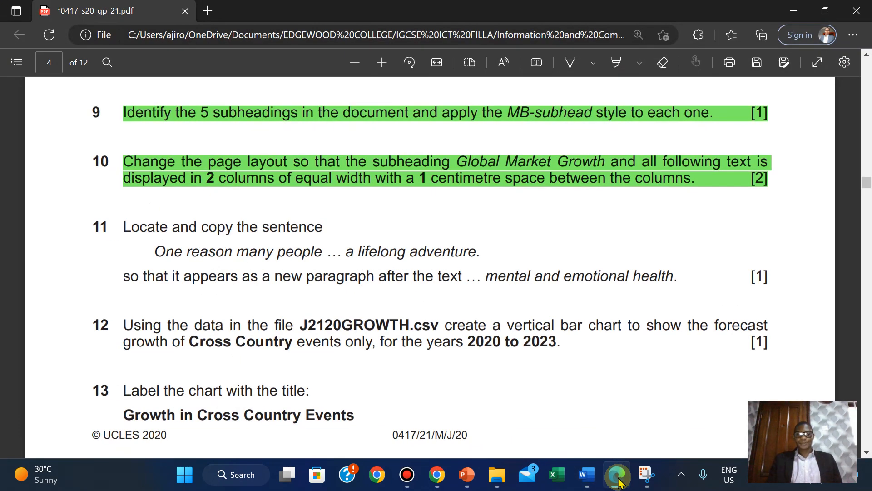
{"action": "left_click", "coordinate": [618, 477]}
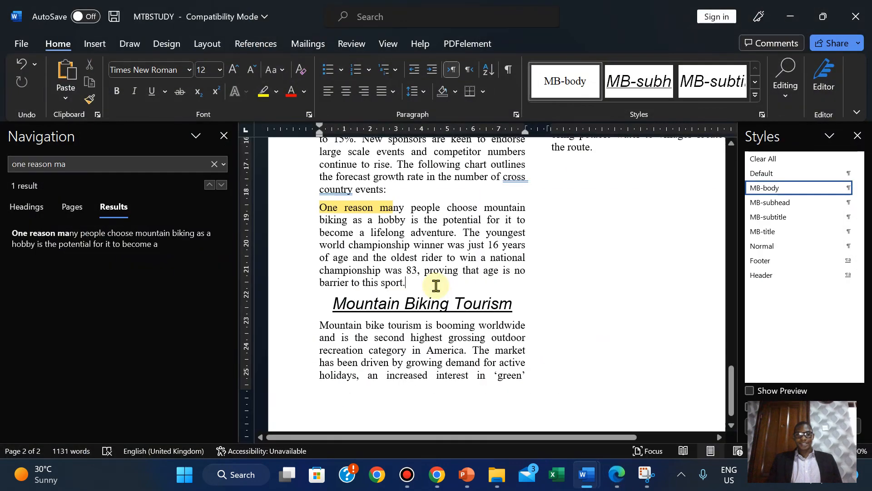
- Search the document for 'menta' to locate the mental and emotional health sentence
{"action": "left_click", "coordinate": [63, 163]}
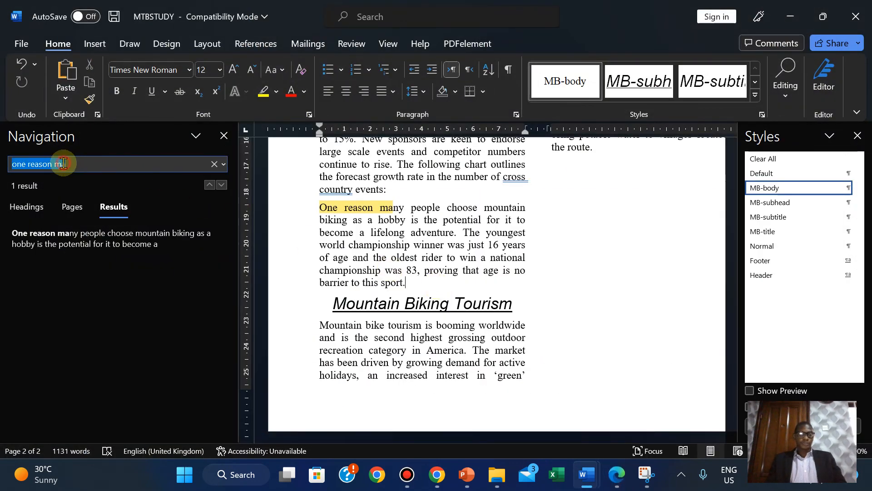
{"action": "type", "text": "men"}
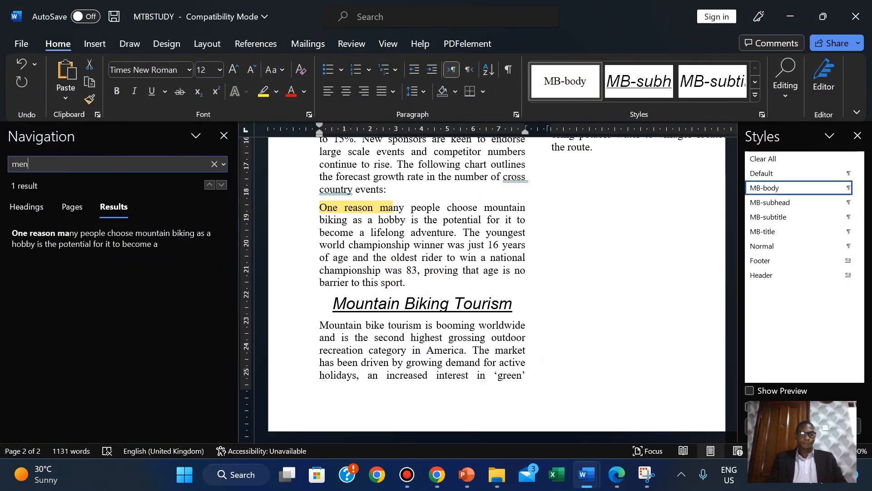
{"action": "type", "text": "tal"}
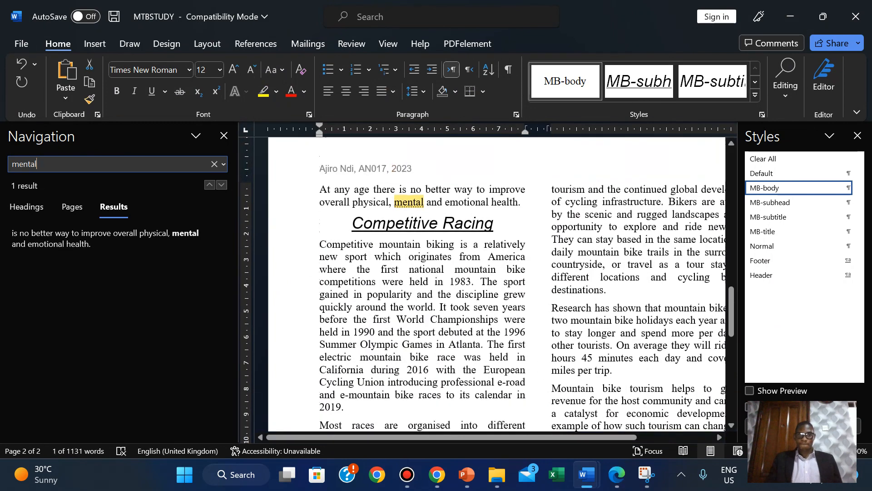
{"action": "left_click", "coordinate": [616, 476]}
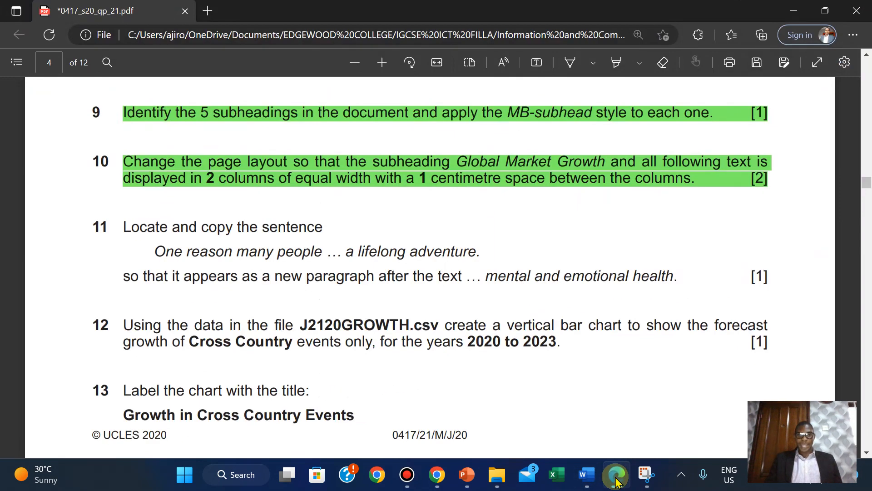
{"action": "left_click", "coordinate": [616, 477]}
{"action": "left_click", "coordinate": [616, 477]}
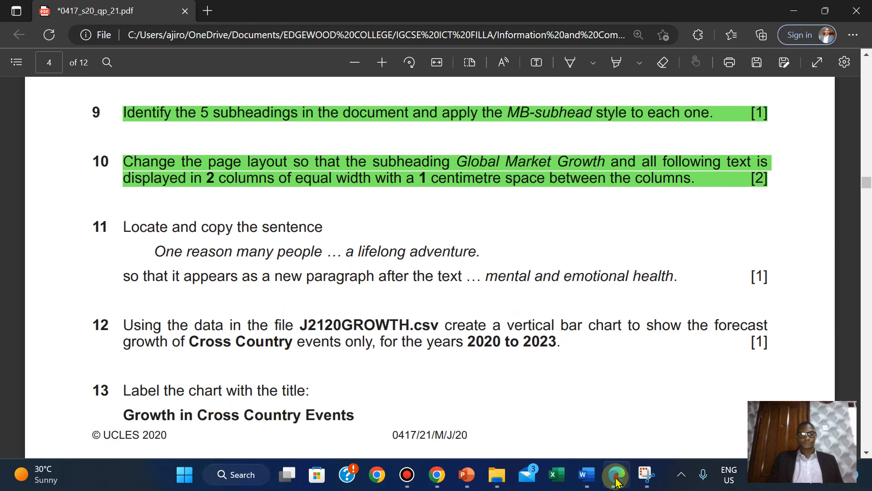
{"action": "left_click", "coordinate": [617, 477]}
- Paste the copied sentence as its own paragraph after 'health.'
{"action": "left_click", "coordinate": [526, 205]}
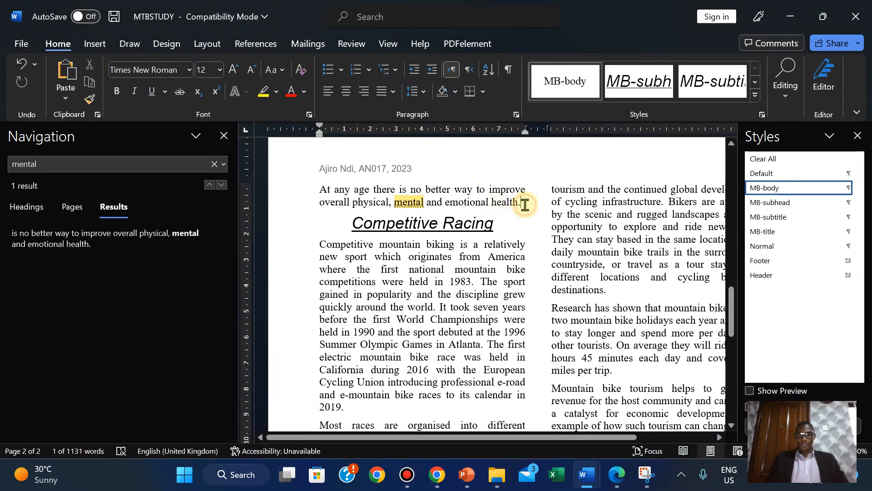
{"action": "key", "text": "Return"}
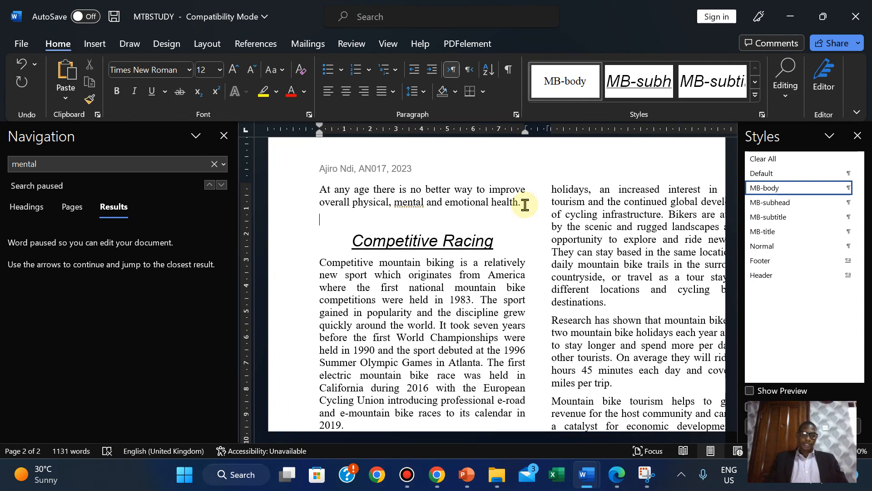
{"action": "type", "text": "One reason many people choose mountain biking as a hobby is the potential for it to become a lifelong adventure."}
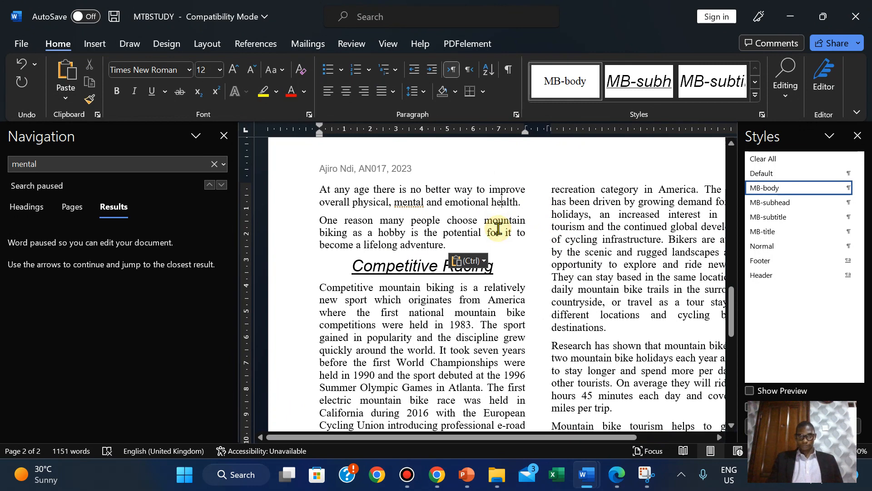
{"action": "scroll", "coordinate": [498, 228], "scroll_direction": "up", "scroll_amount": 5}
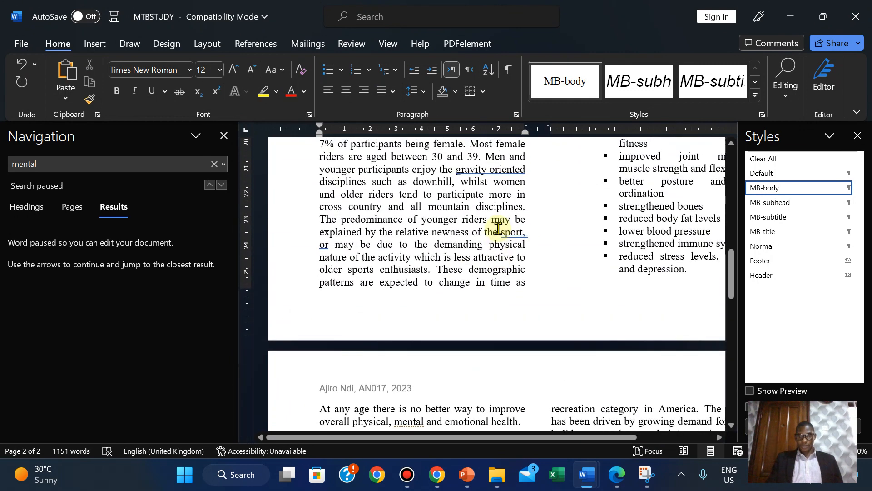
{"action": "scroll", "coordinate": [498, 228], "scroll_direction": "down", "scroll_amount": 4}
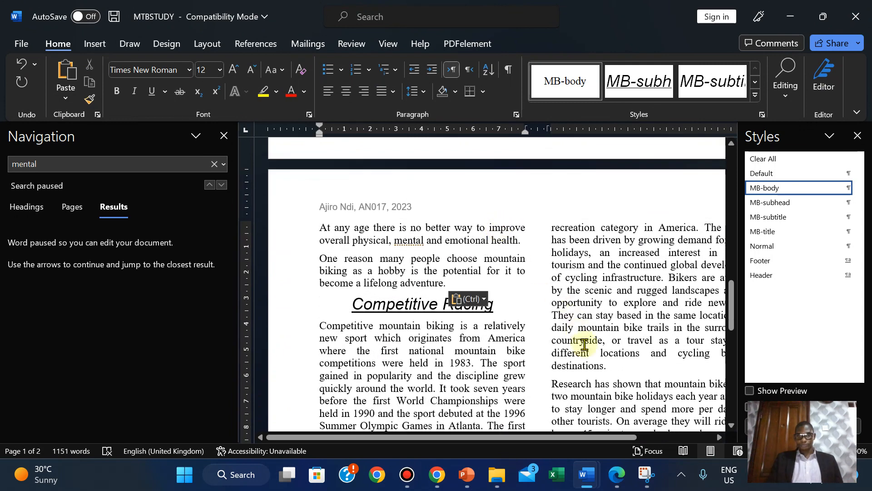
{"action": "left_click", "coordinate": [617, 473]}
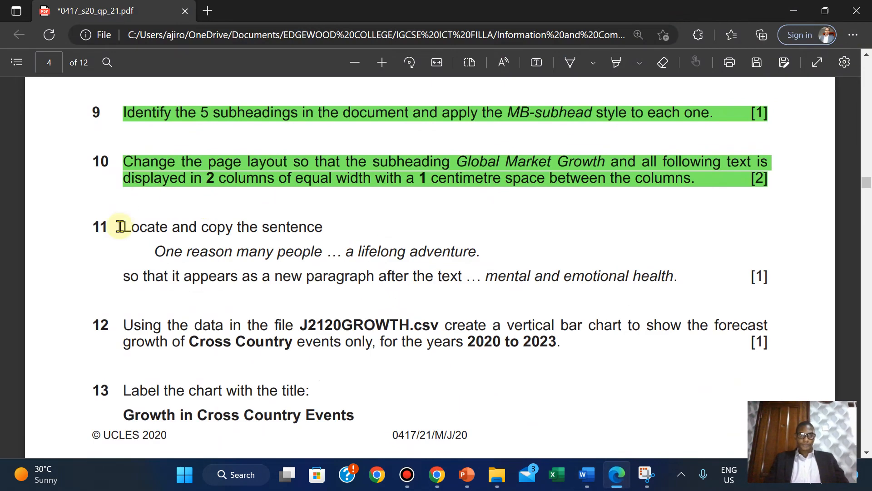
- Highlight question 11's copy-and-paste instruction green, then scroll down to question 12
{"action": "left_click_drag", "start_coordinate": [160, 233], "coordinate": [765, 274]}
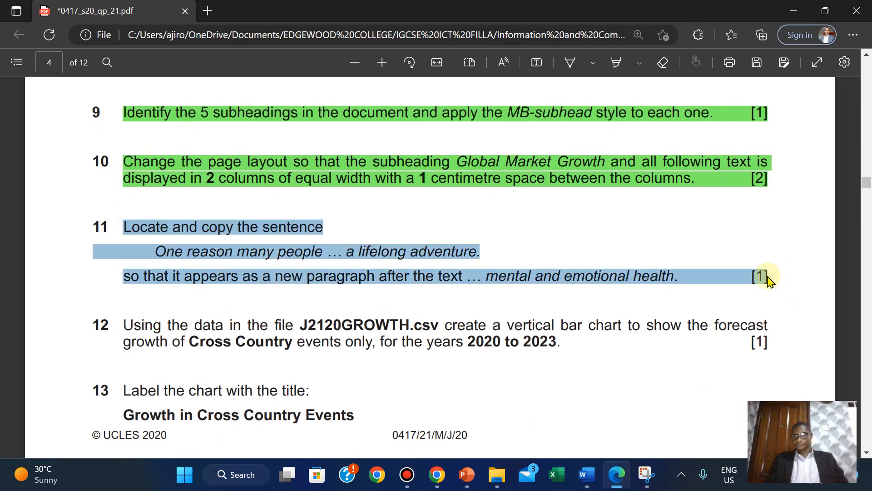
{"action": "mouse_move", "coordinate": [773, 202]}
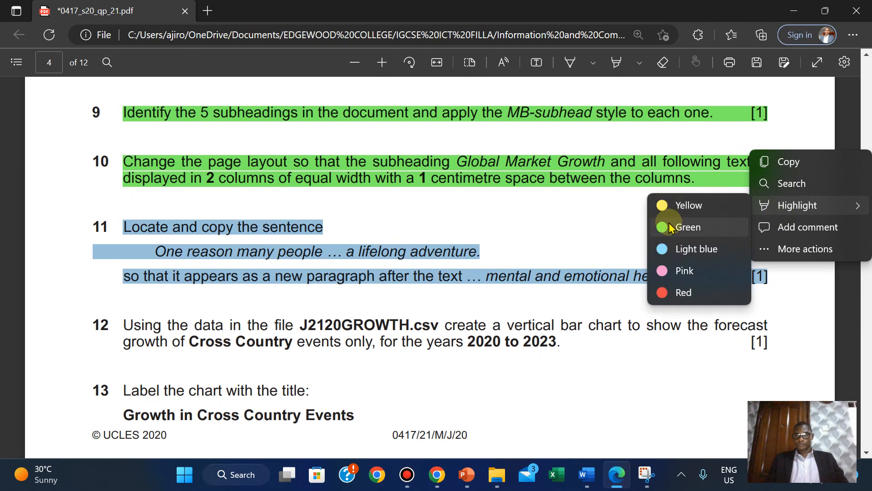
{"action": "left_click", "coordinate": [669, 225]}
{"action": "scroll", "coordinate": [298, 323], "scroll_direction": "down", "scroll_amount": 3}
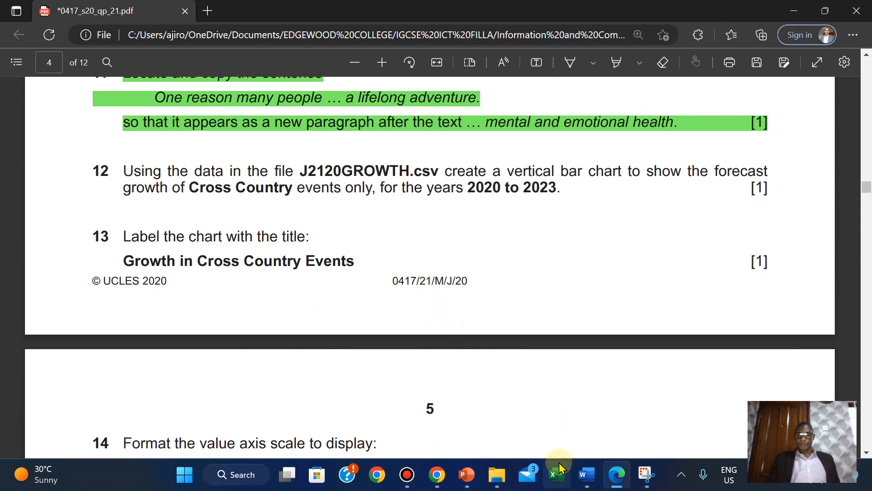
- Show the source files folder as Large icons and open J2120GROWTH.csv in Excel
{"action": "left_click", "coordinate": [491, 481]}
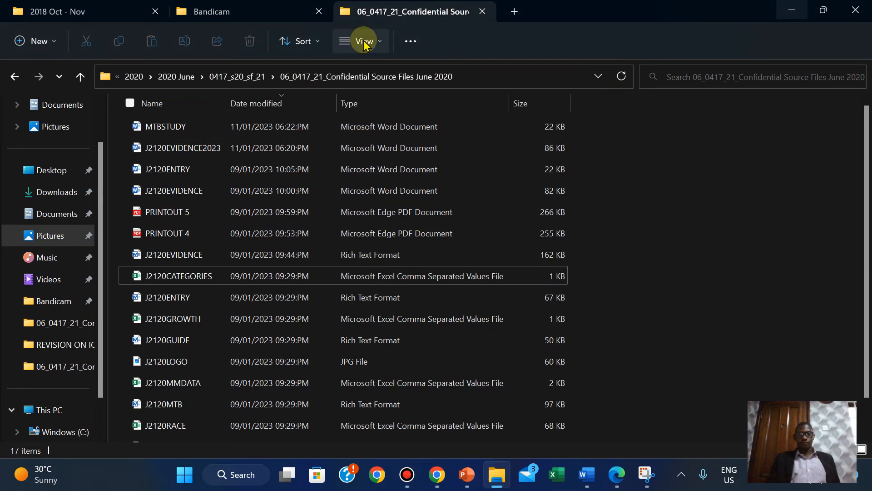
{"action": "left_click", "coordinate": [364, 42]}
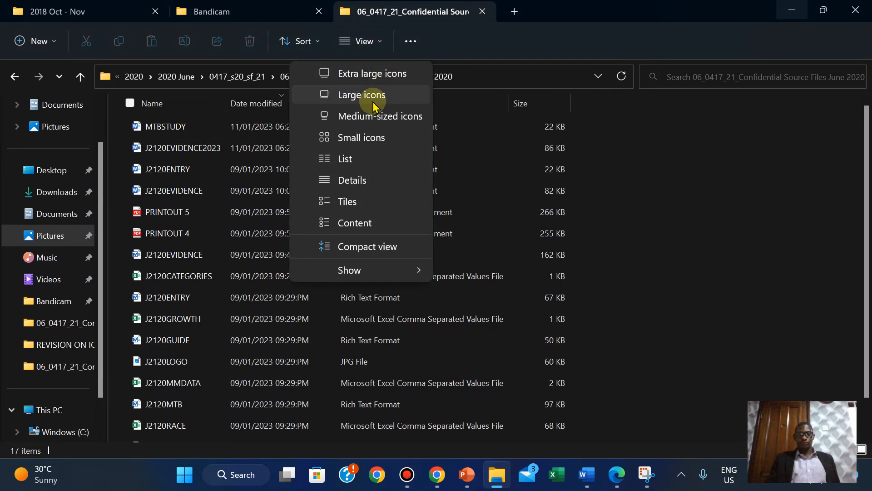
{"action": "left_click", "coordinate": [373, 100]}
{"action": "left_click", "coordinate": [630, 484]}
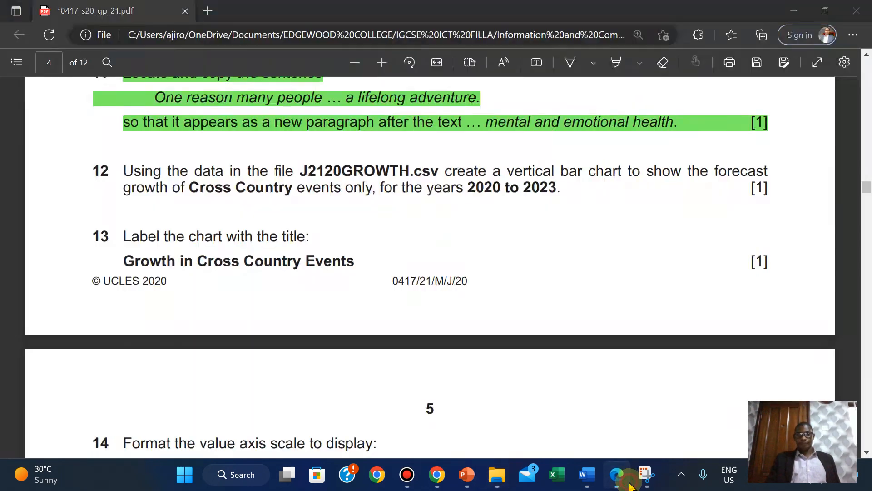
{"action": "left_click", "coordinate": [630, 483]}
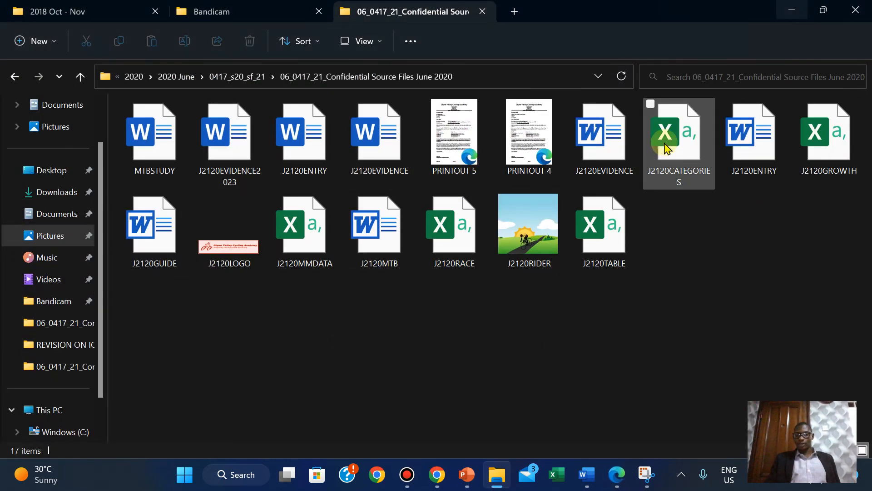
{"action": "double_click", "coordinate": [825, 172]}
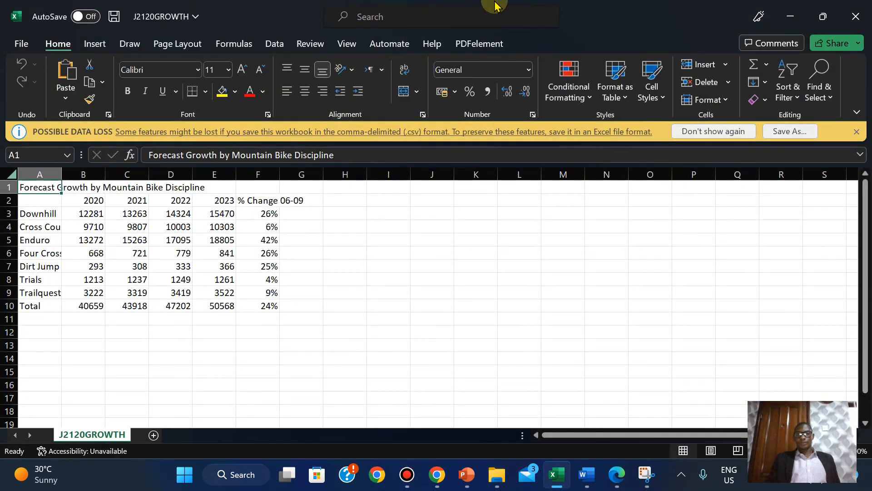
{"action": "mouse_move", "coordinate": [495, 7]}
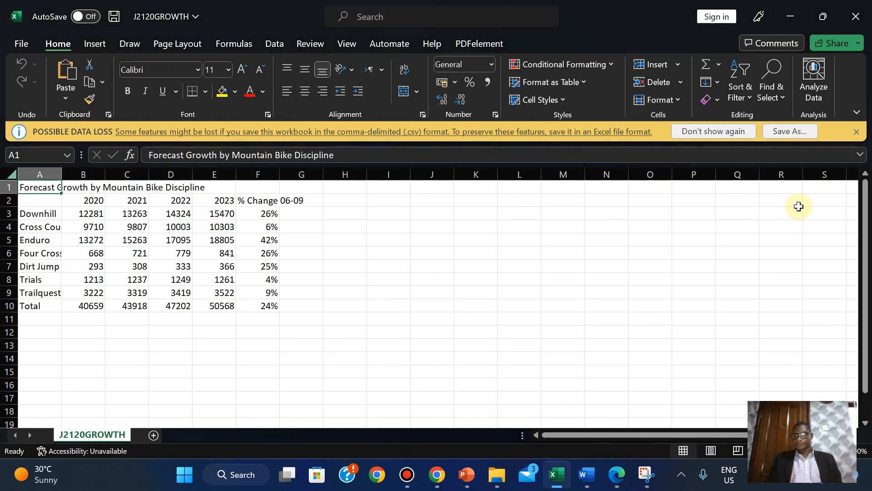
- Save J2120GROWTH with file type Excel Workbook in the confidential source files folder
{"action": "left_click", "coordinate": [787, 134]}
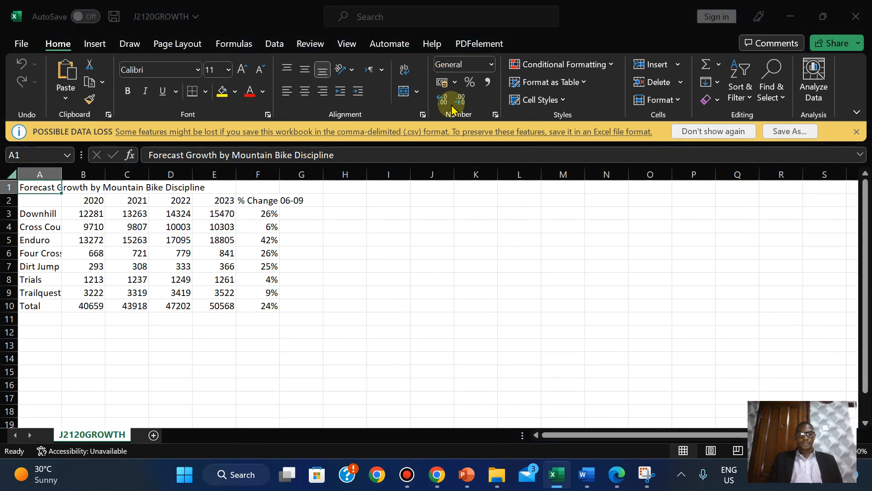
{"action": "left_click", "coordinate": [168, 246]}
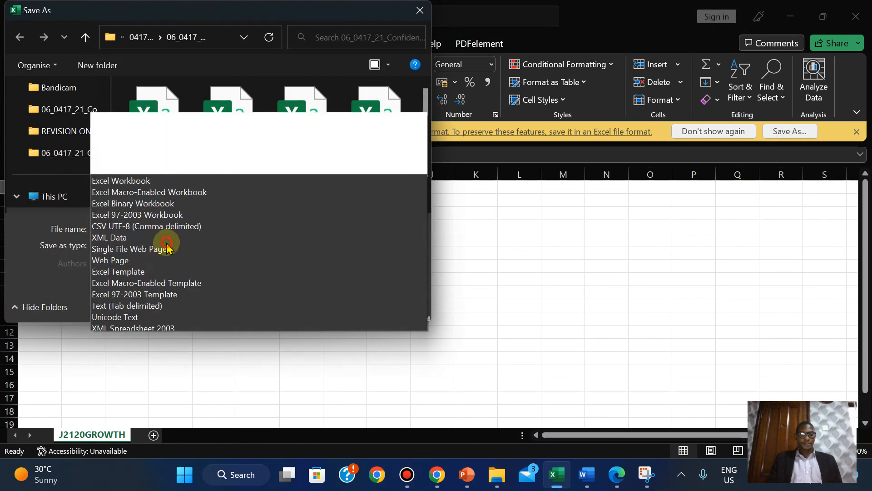
{"action": "left_click", "coordinate": [131, 7]}
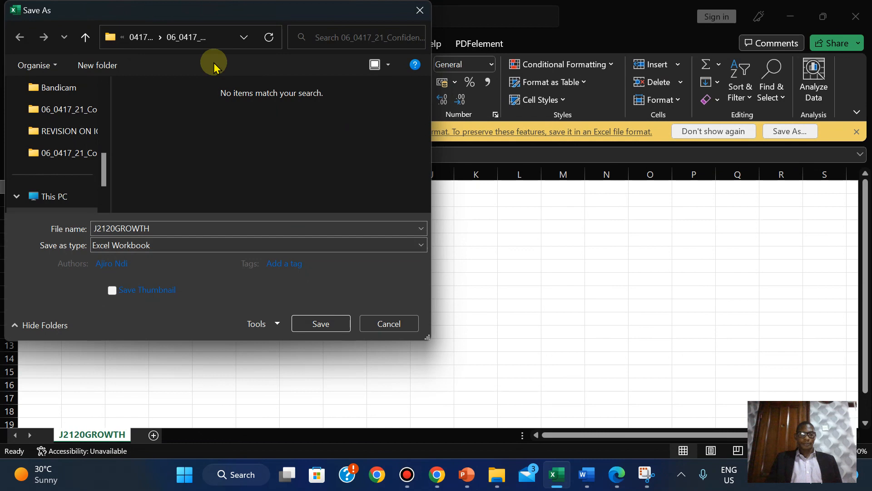
{"action": "left_click", "coordinate": [133, 246]}
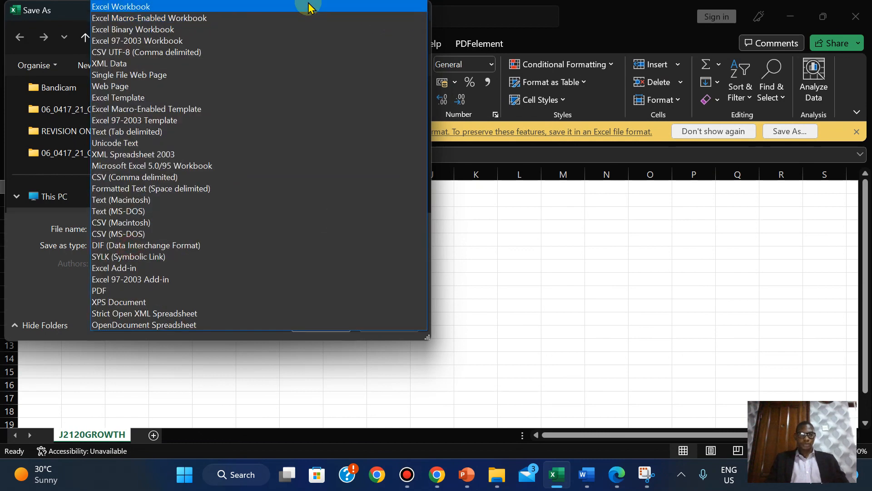
{"action": "left_click", "coordinate": [276, 6]}
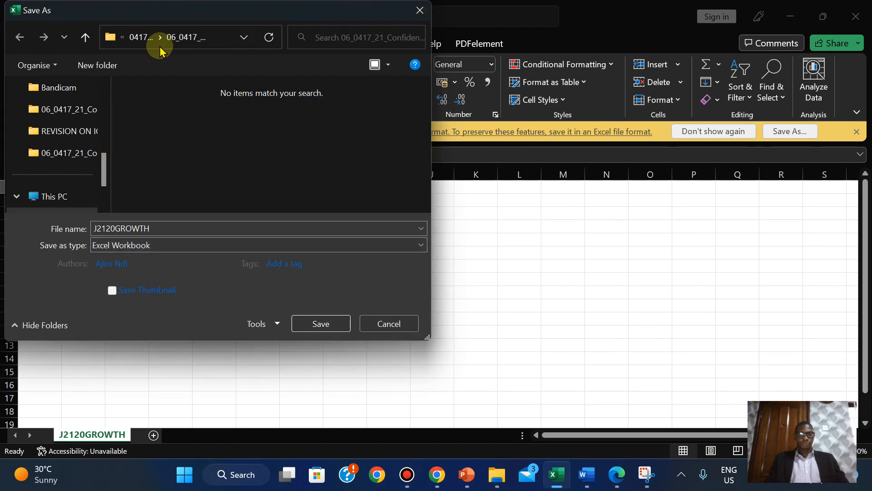
{"action": "left_click", "coordinate": [135, 38]}
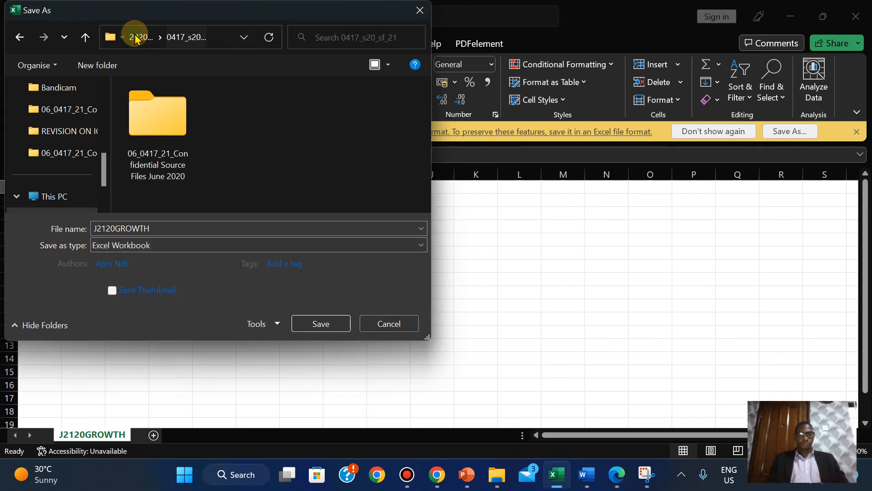
{"action": "left_click", "coordinate": [171, 117]}
{"action": "double_click", "coordinate": [171, 117]}
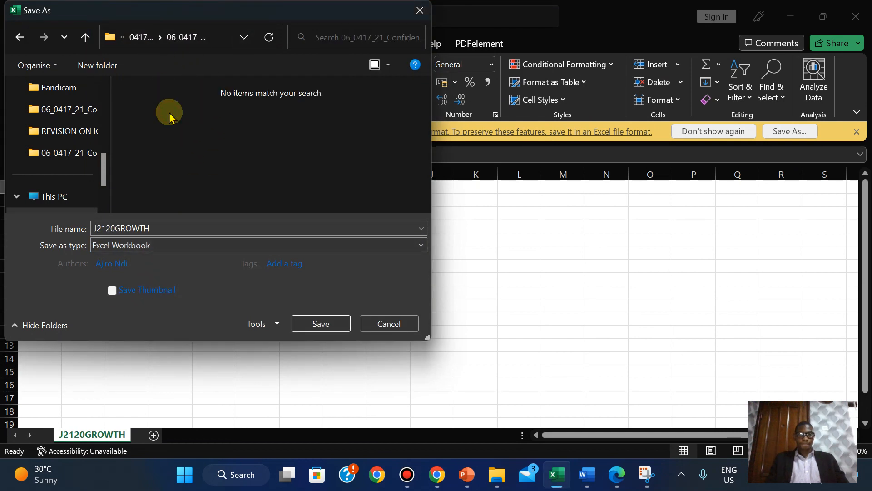
{"action": "left_click", "coordinate": [312, 325]}
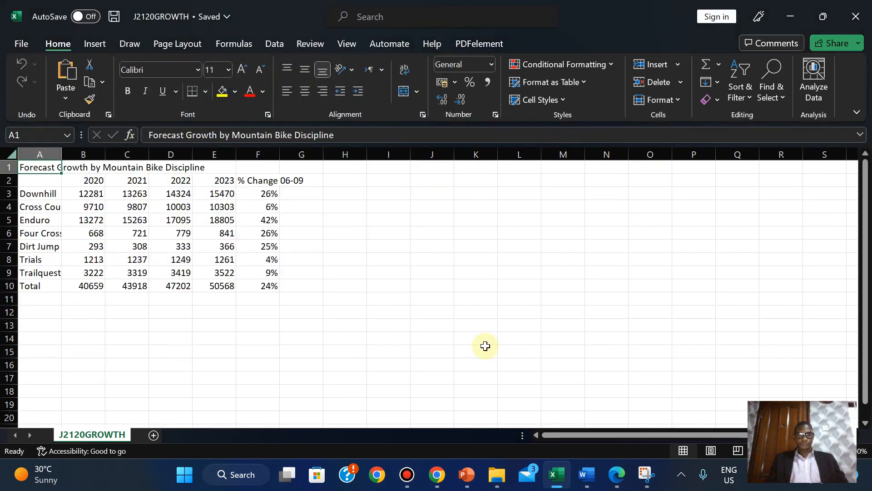
- AutoFit columns A to F so the title, figures and '% Change 06-09' heading show fully
{"action": "double_click", "coordinate": [62, 154]}
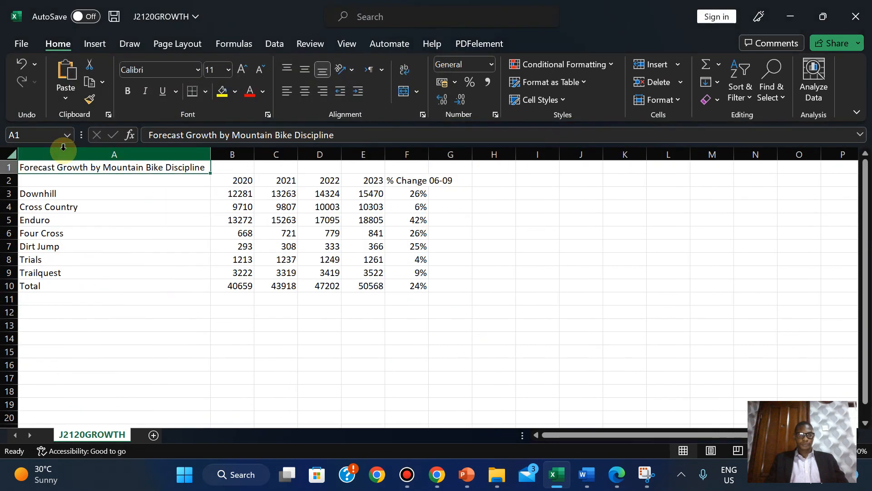
{"action": "double_click", "coordinate": [254, 154]}
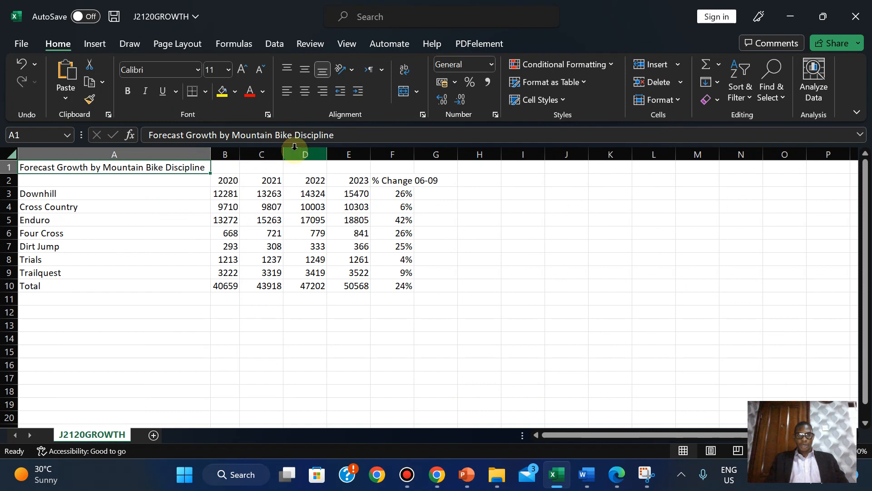
{"action": "double_click", "coordinate": [283, 155]}
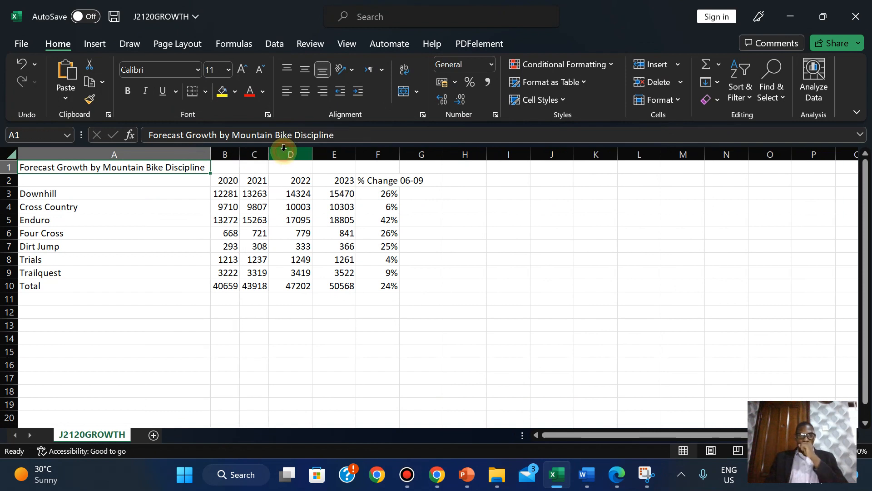
{"action": "double_click", "coordinate": [312, 155]}
{"action": "double_click", "coordinate": [342, 155]}
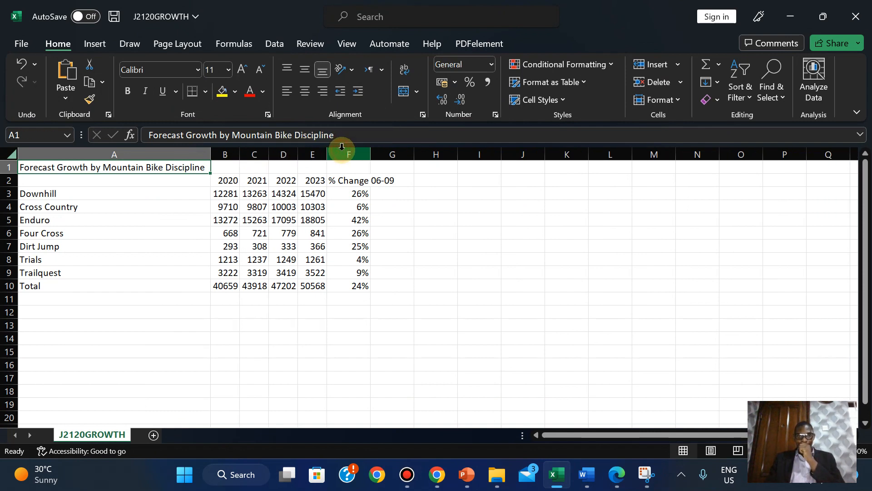
{"action": "double_click", "coordinate": [371, 152]}
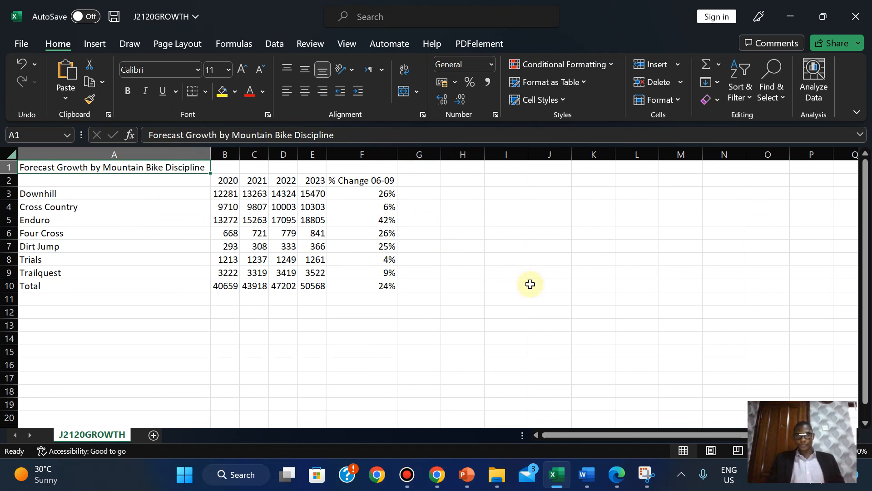
{"action": "left_click", "coordinate": [618, 474]}
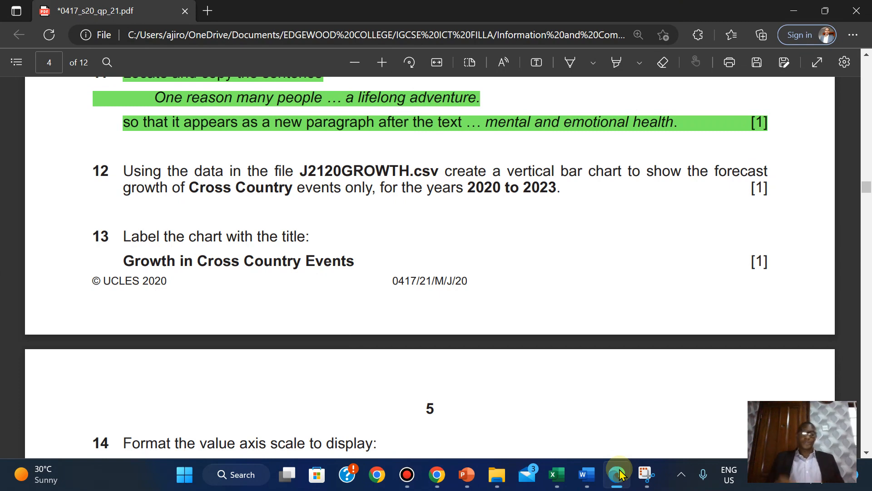
- Select the Cross Country row A4:E4 with its 2020–2023 values in J2120GROWTH
{"action": "mouse_move", "coordinate": [557, 475]}
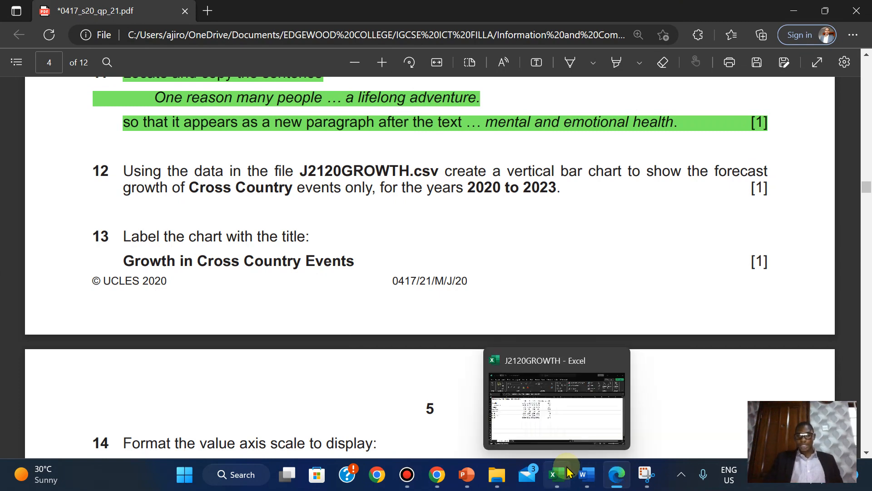
{"action": "left_click", "coordinate": [555, 409]}
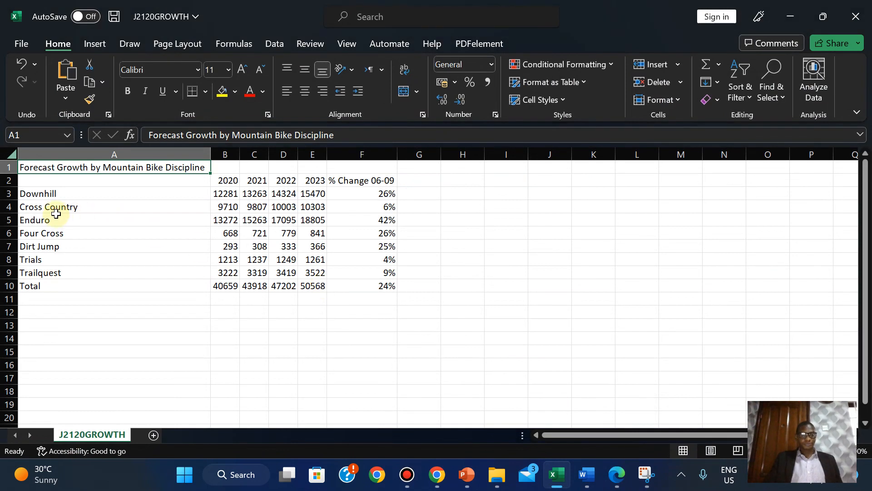
{"action": "left_click", "coordinate": [31, 209]}
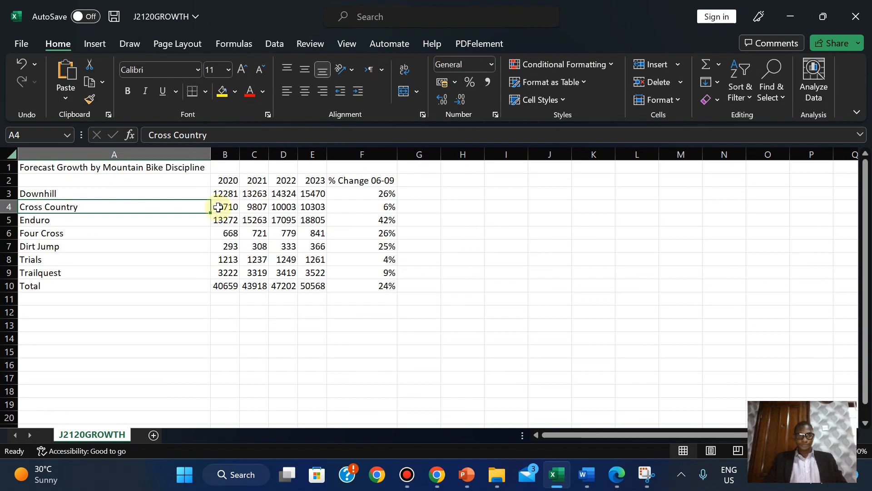
{"action": "left_click_drag", "start_coordinate": [219, 207], "coordinate": [319, 205]}
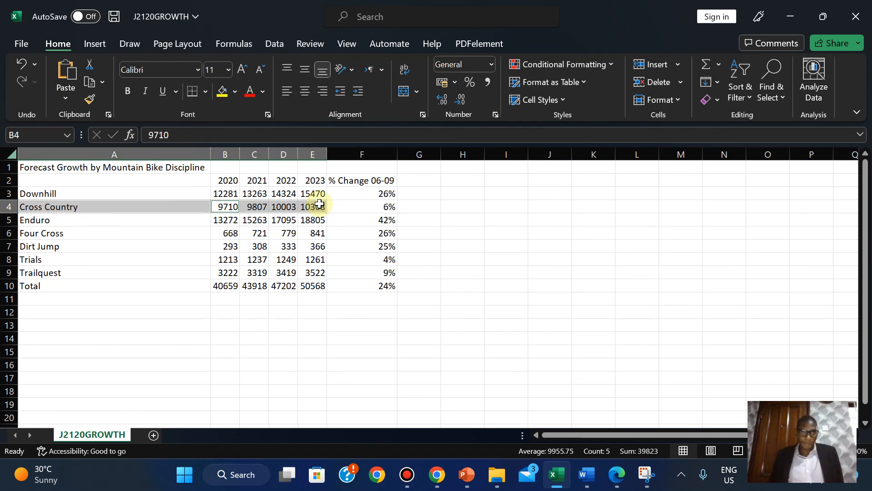
{"action": "left_click", "coordinate": [617, 475]}
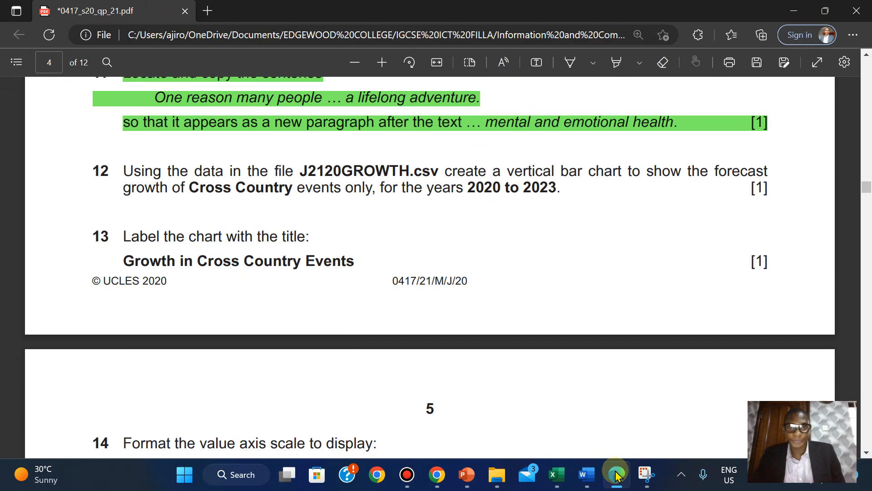
{"action": "left_click", "coordinate": [616, 475]}
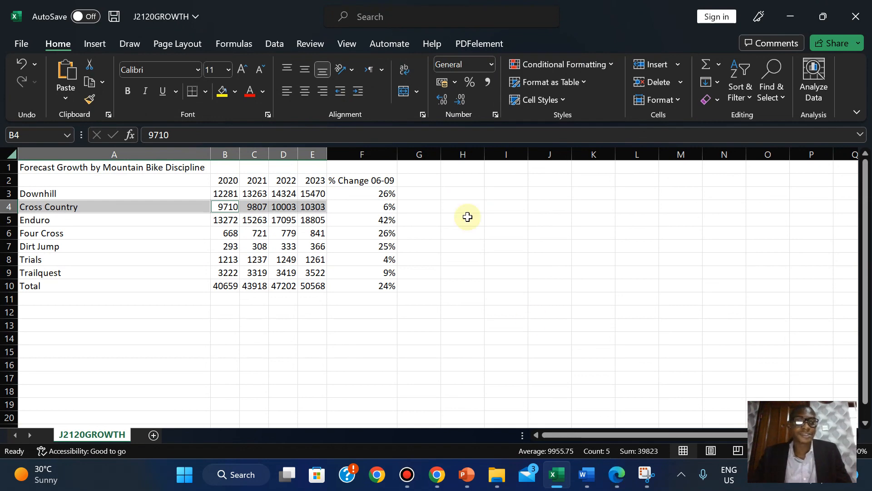
{"action": "left_click", "coordinate": [94, 44]}
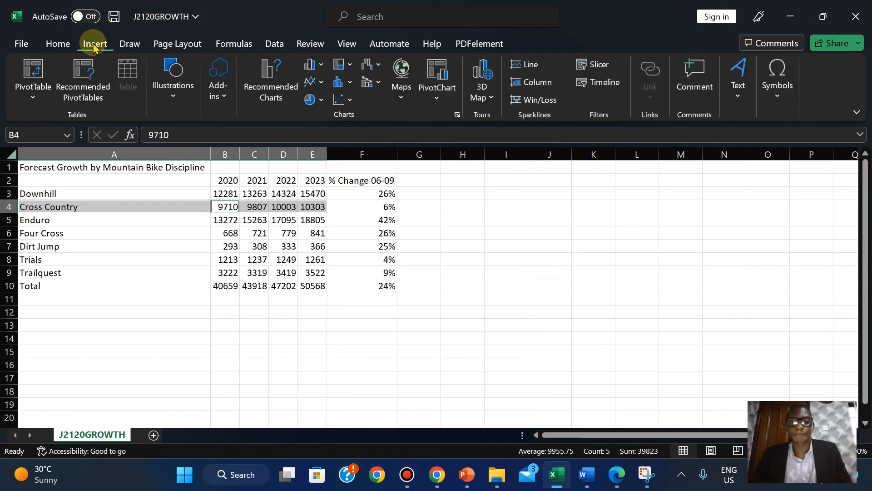
- Insert a clustered column chart of the Cross Country data and move it beside the table
{"action": "left_click", "coordinate": [320, 68]}
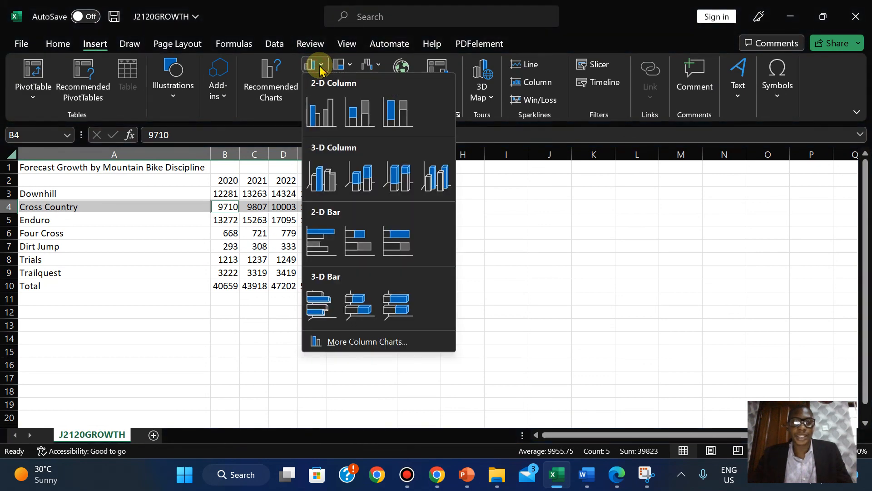
{"action": "left_click", "coordinate": [322, 115]}
{"action": "left_click_drag", "start_coordinate": [461, 203], "coordinate": [653, 187]}
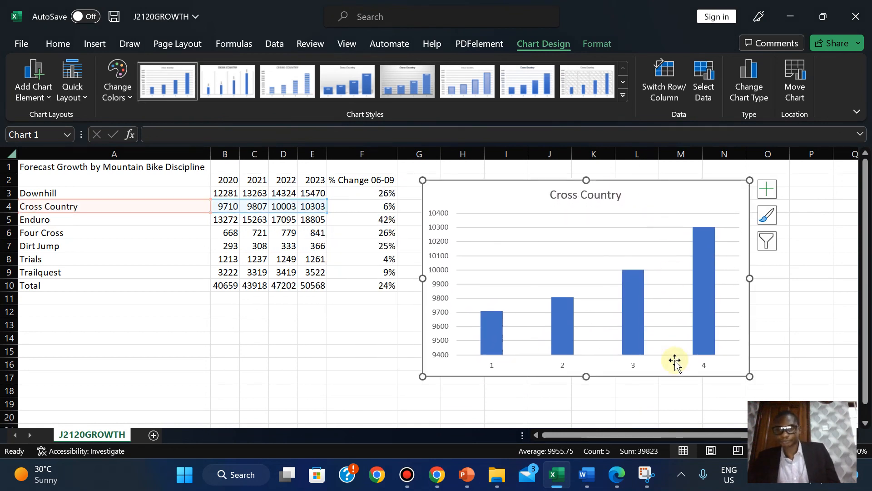
{"action": "left_click", "coordinate": [618, 474]}
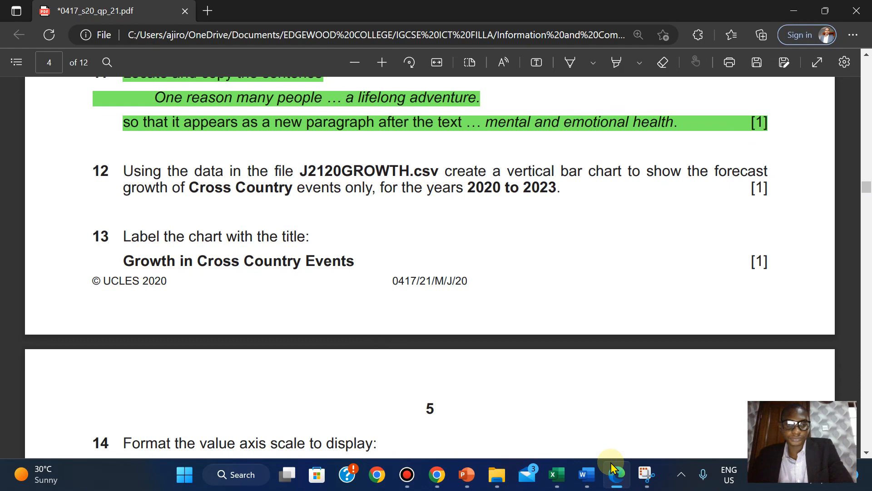
{"action": "mouse_move", "coordinate": [871, 184]}
{"action": "left_mouse_down"}
{"action": "mouse_move", "coordinate": [870, 191]}
{"action": "mouse_move", "coordinate": [869, 181]}
{"action": "left_mouse_up"}
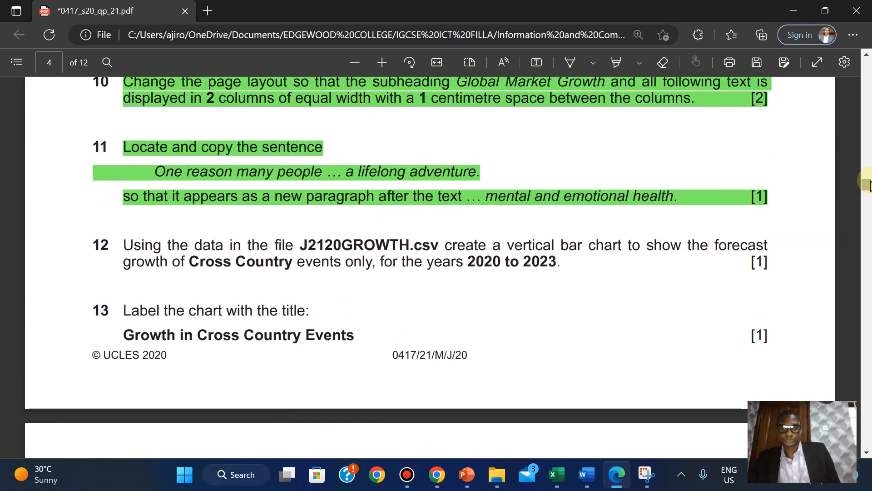
{"action": "left_click", "coordinate": [569, 468]}
- Set the chart's horizontal axis labels to the year headings B2:E2 (2020–2023) via Select Data
{"action": "left_click", "coordinate": [494, 367]}
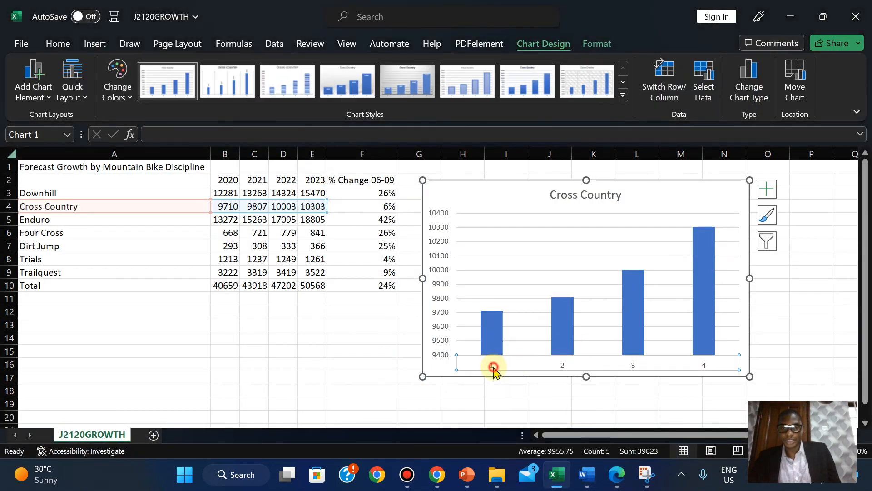
{"action": "right_click", "coordinate": [494, 368]}
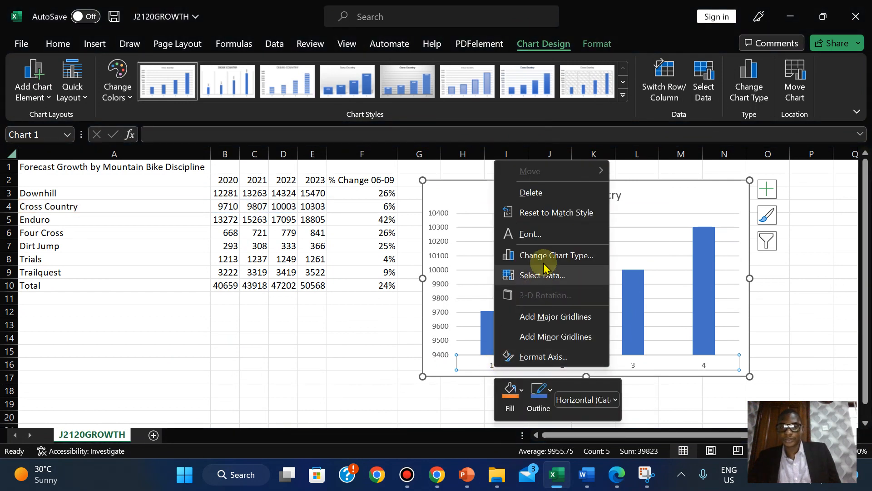
{"action": "left_click", "coordinate": [541, 358]}
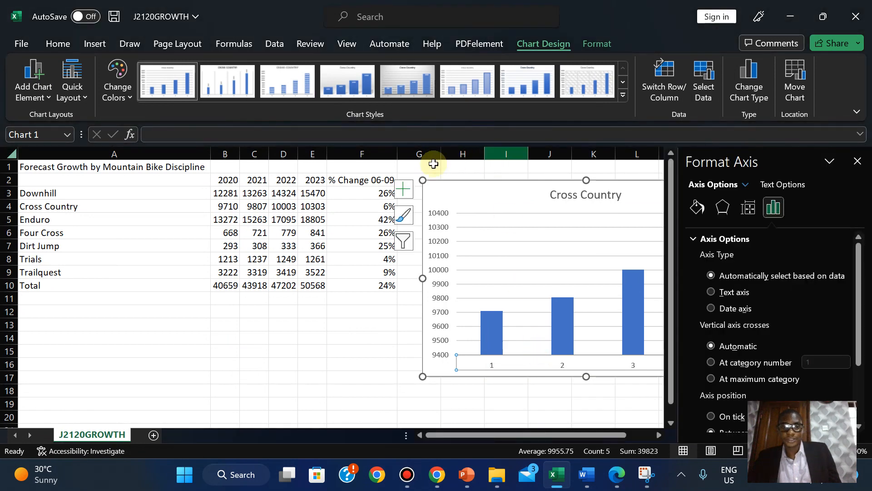
{"action": "left_click", "coordinate": [857, 161]}
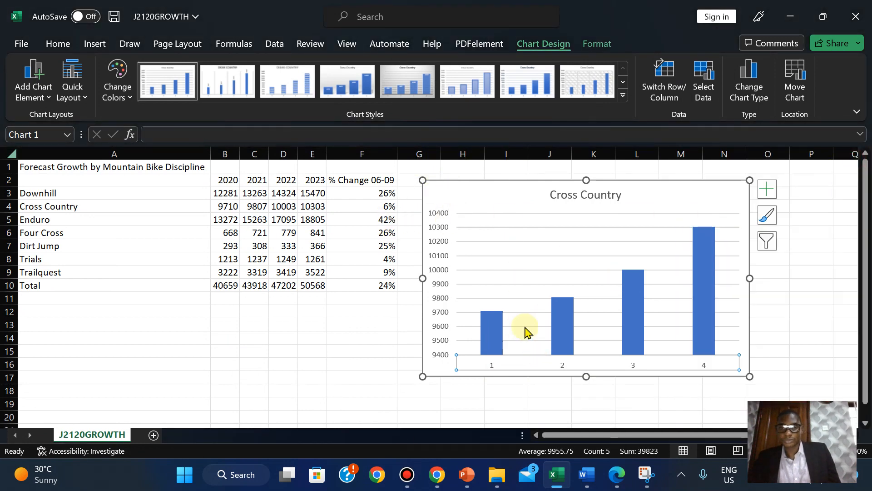
{"action": "right_click", "coordinate": [492, 366]}
{"action": "left_click", "coordinate": [524, 271]}
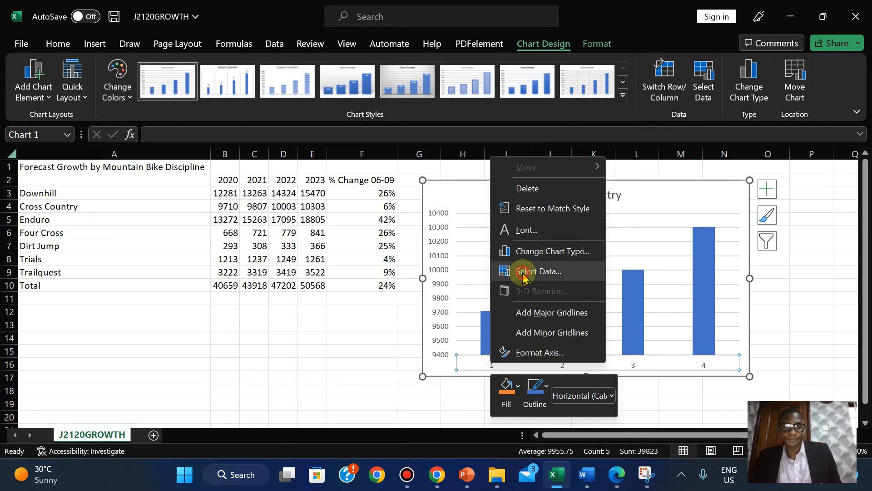
{"action": "left_click", "coordinate": [390, 300]}
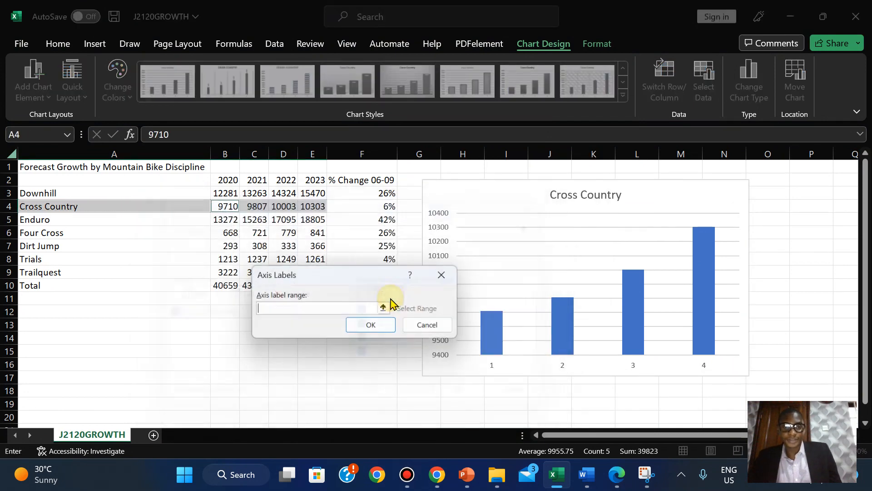
{"action": "left_click_drag", "start_coordinate": [221, 178], "coordinate": [314, 180]}
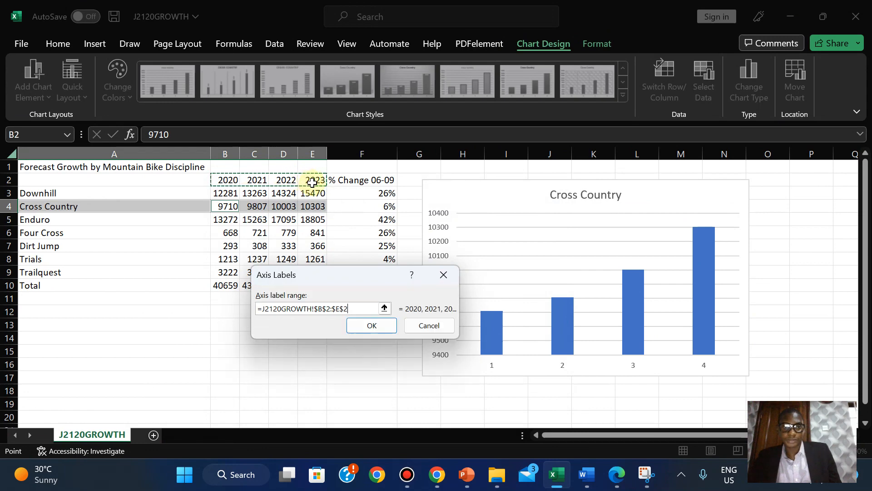
{"action": "left_click", "coordinate": [364, 326]}
{"action": "left_click", "coordinate": [461, 404]}
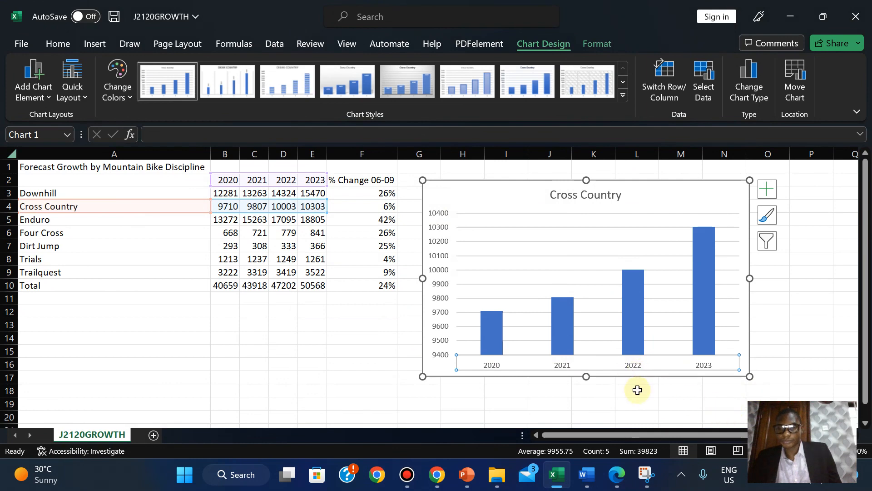
- Highlight question 12 green in the exam paper
{"action": "left_click", "coordinate": [616, 474]}
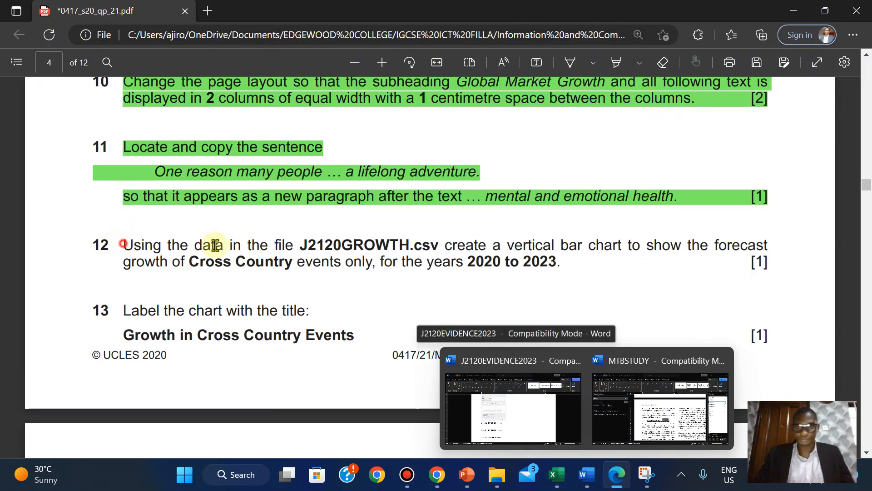
{"action": "left_click_drag", "start_coordinate": [216, 245], "coordinate": [768, 273]}
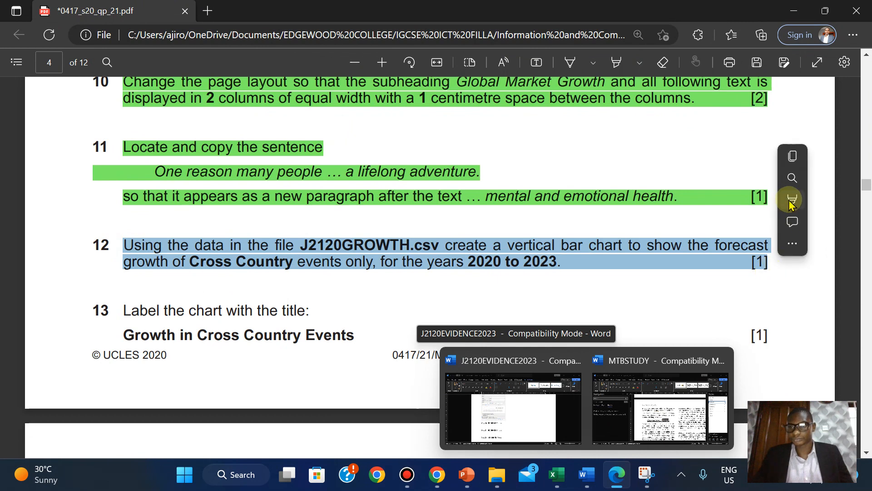
{"action": "mouse_move", "coordinate": [793, 200]}
{"action": "left_click", "coordinate": [686, 221]}
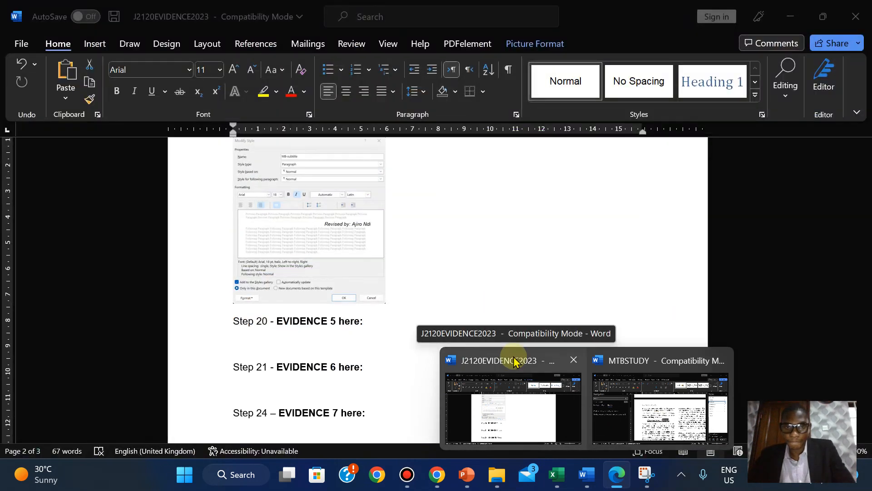
- Save the J2120EVIDENCE2023 document
{"action": "left_click", "coordinate": [514, 361]}
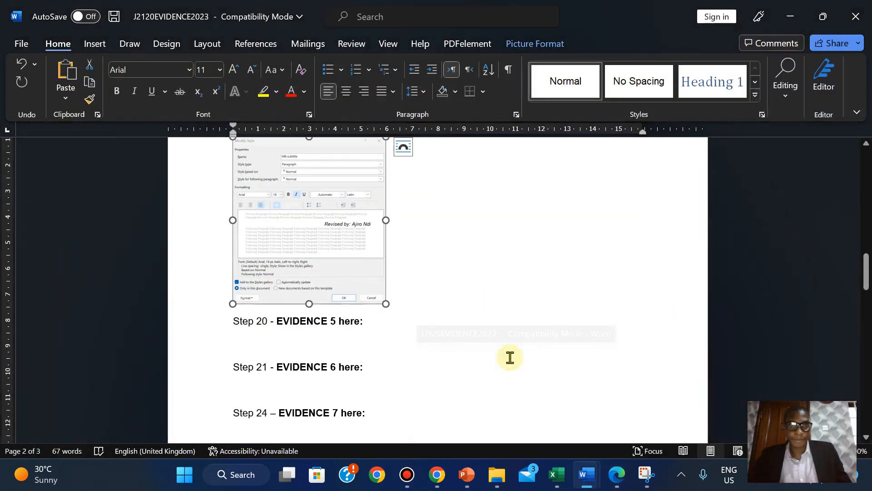
{"action": "left_click", "coordinate": [16, 51]}
{"action": "left_click", "coordinate": [35, 200]}
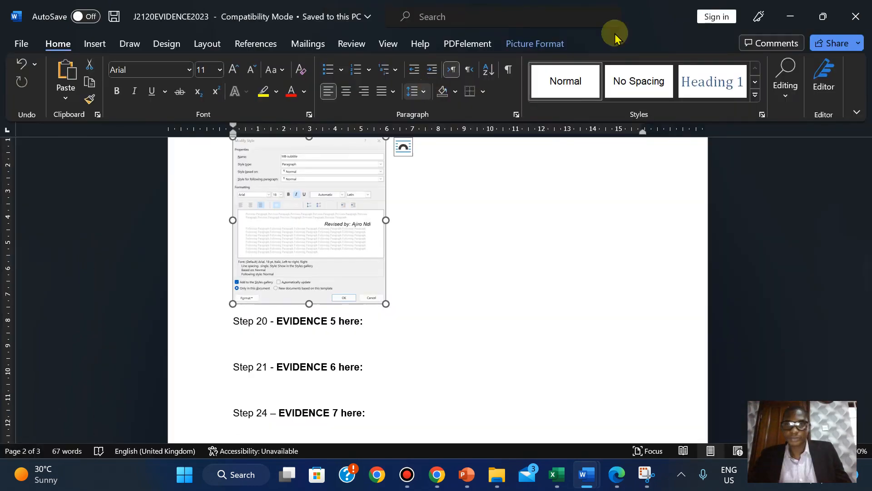
{"action": "left_click", "coordinate": [790, 13]}
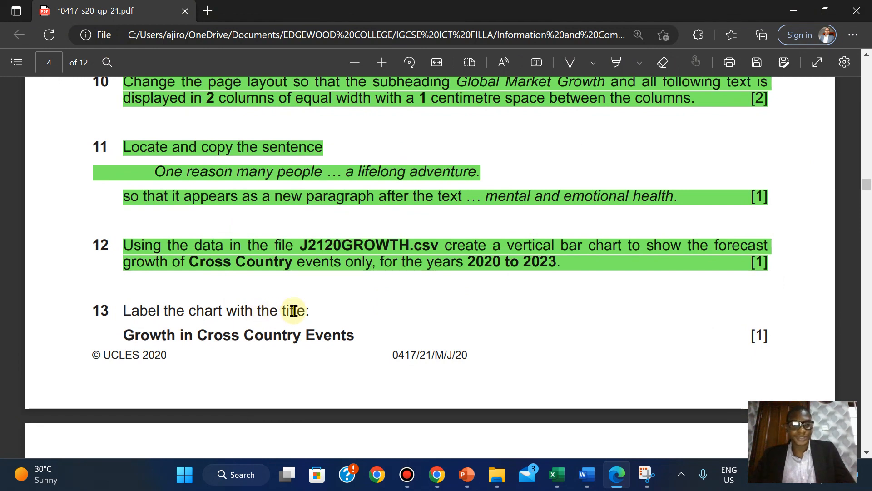
- Copy question 13's chart title 'Growth in Cross Country Events'
{"action": "left_click_drag", "start_coordinate": [125, 337], "coordinate": [353, 341]}
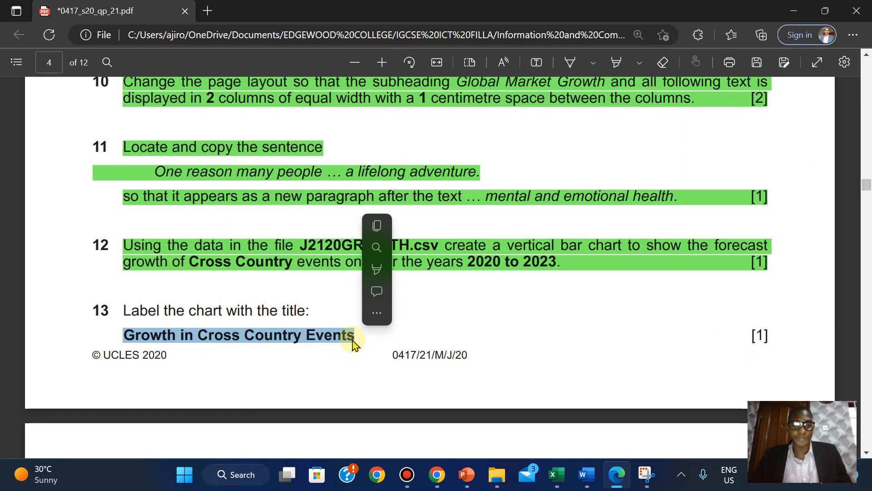
{"action": "left_click", "coordinate": [386, 227]}
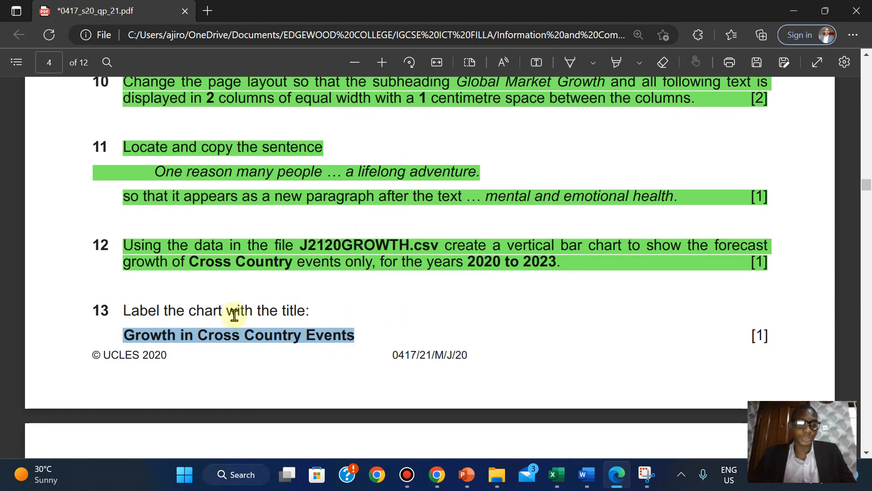
{"action": "mouse_move", "coordinate": [588, 478]}
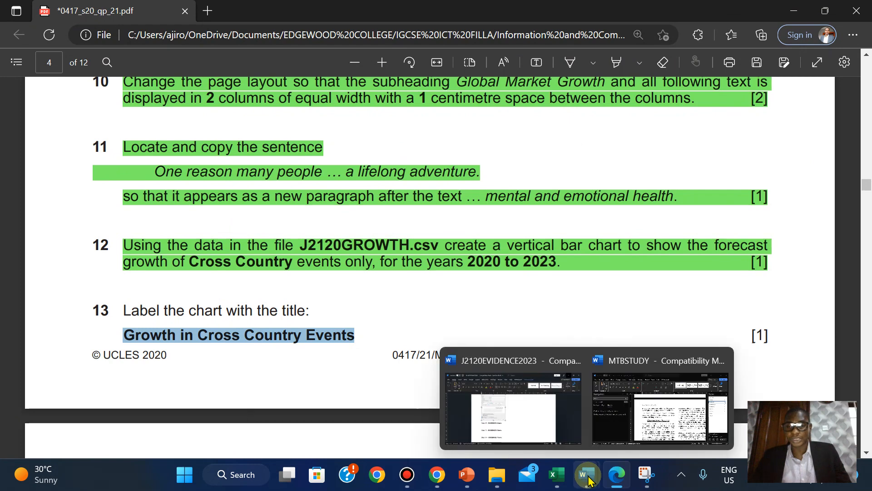
{"action": "left_click", "coordinate": [623, 422]}
- Paste 'Growth in Cross Country Events' over the existing Cross Country chart title in J2120GROWTH
{"action": "mouse_move", "coordinate": [556, 478]}
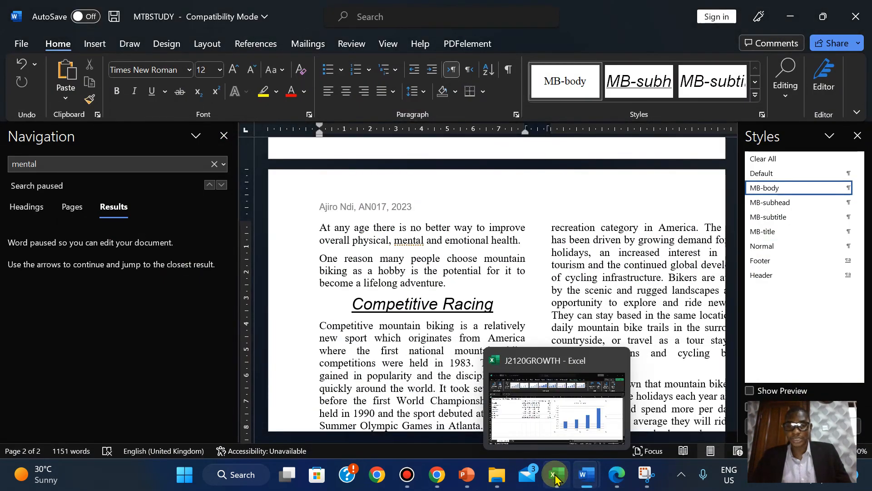
{"action": "left_click", "coordinate": [554, 414]}
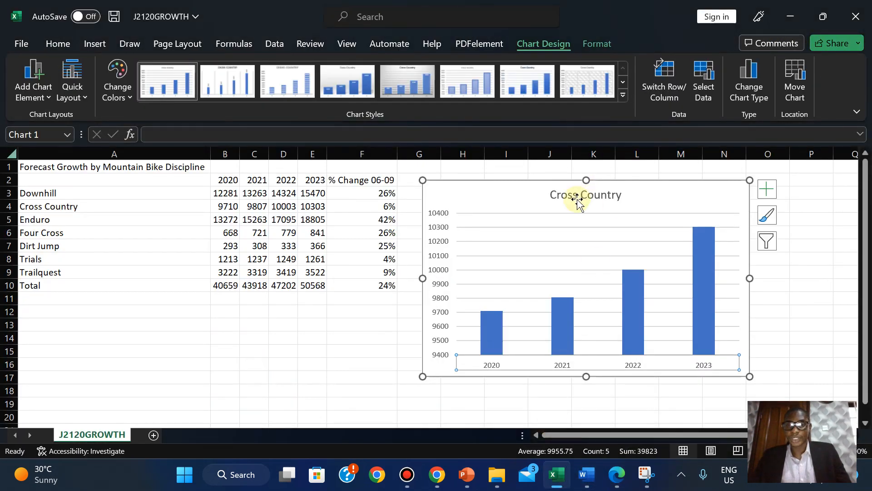
{"action": "left_click", "coordinate": [564, 193]}
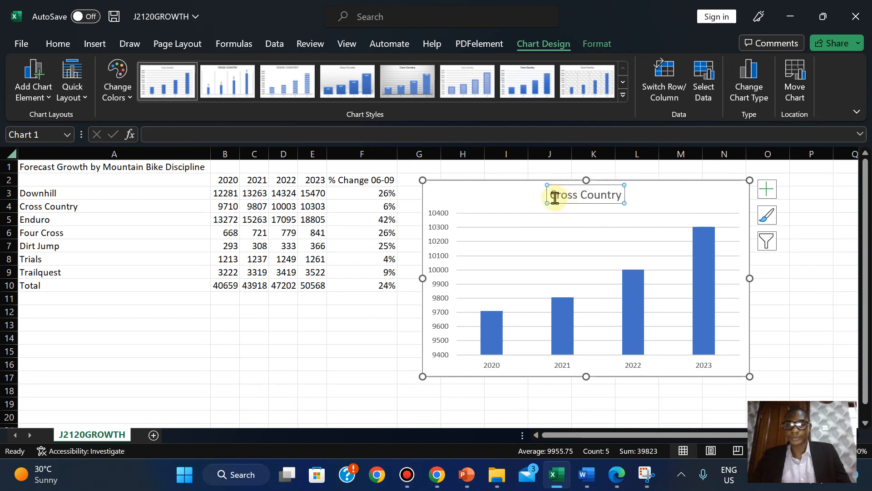
{"action": "double_click", "coordinate": [556, 198]}
{"action": "key", "text": "ctrl+a"}
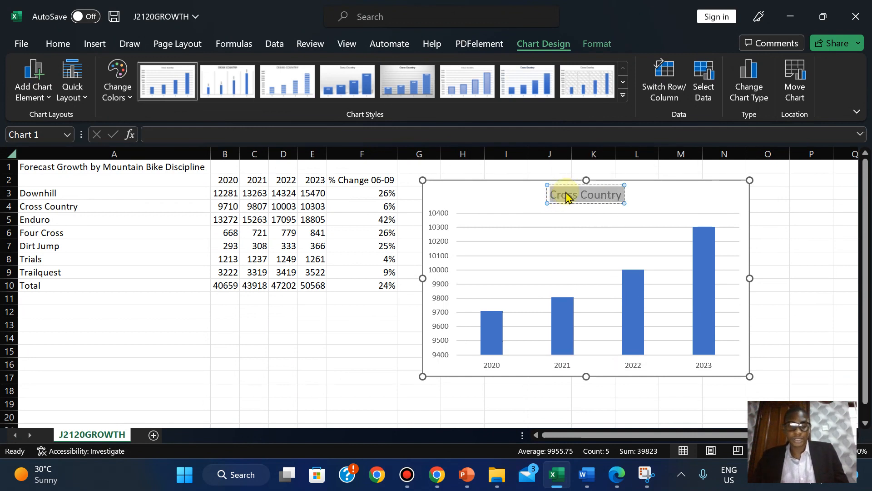
{"action": "key", "text": "ctrl+v"}
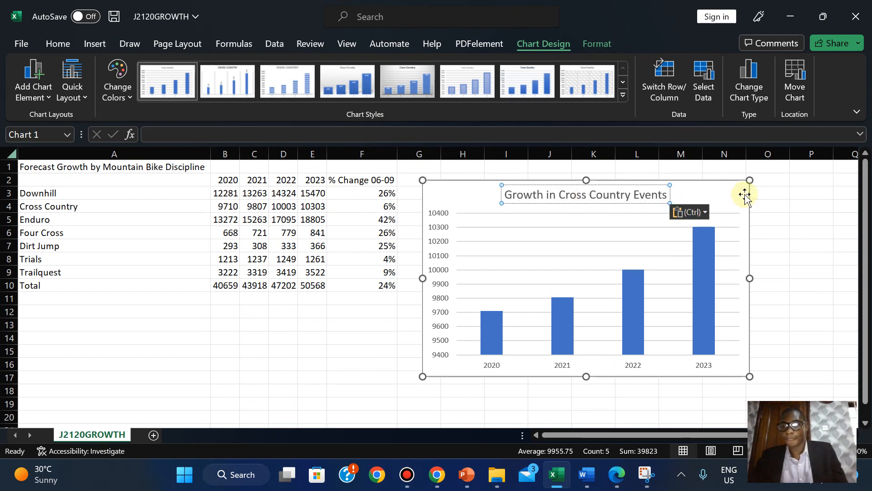
{"action": "left_click", "coordinate": [730, 197]}
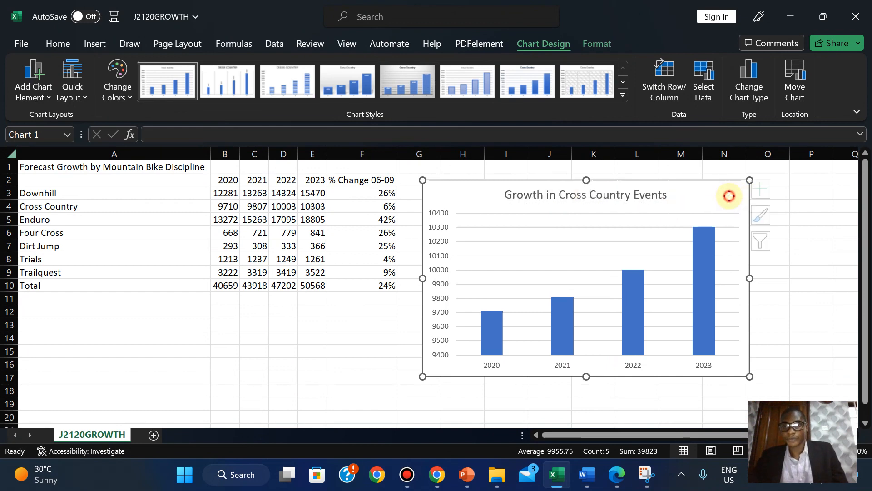
{"action": "left_click", "coordinate": [616, 471]}
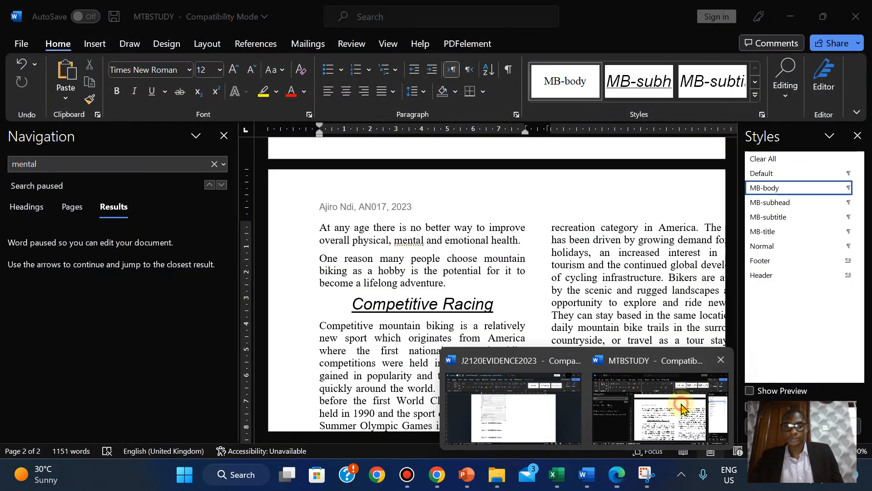
- Save the MTBSTUDY document in Word and minimize Word
{"action": "left_click", "coordinate": [660, 407]}
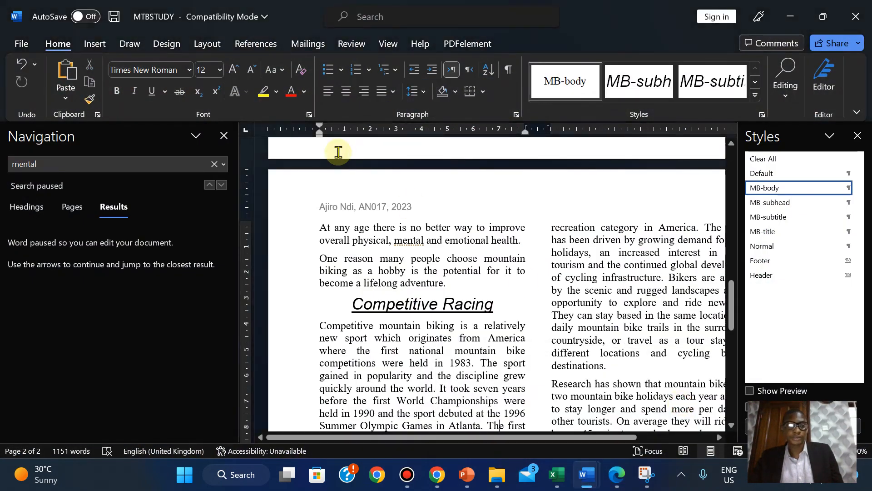
{"action": "left_click", "coordinate": [224, 136]}
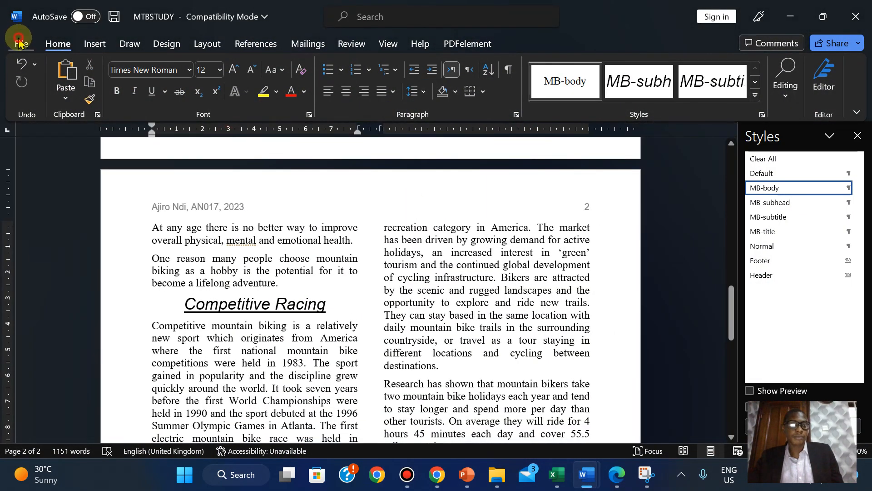
{"action": "left_click", "coordinate": [18, 43]}
{"action": "left_click", "coordinate": [37, 196]}
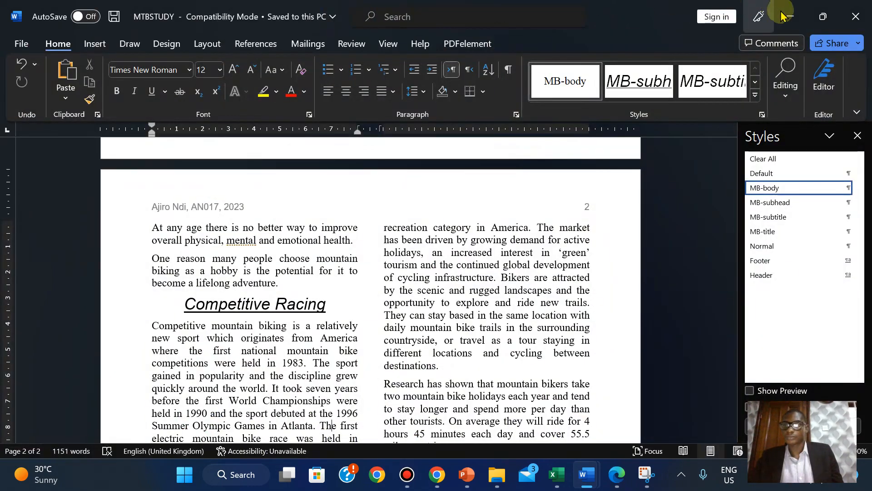
{"action": "left_click", "coordinate": [789, 15]}
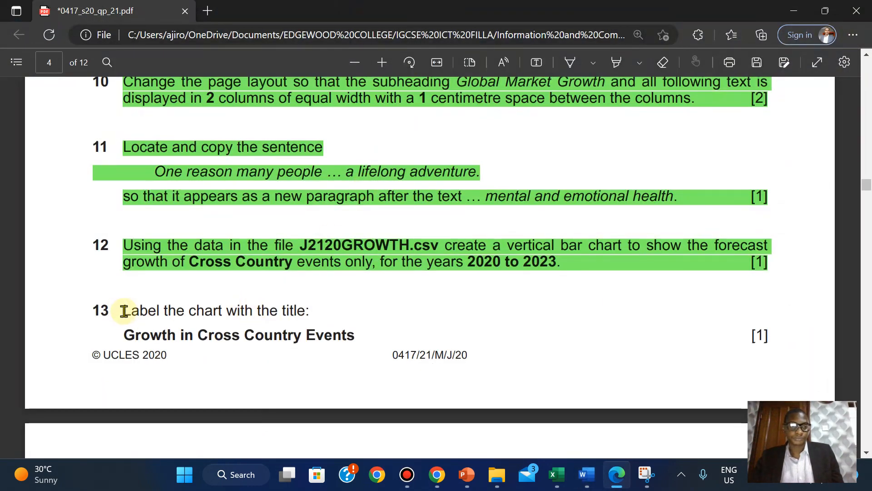
- Highlight exam question 13 in green in the PDF
{"action": "left_click_drag", "start_coordinate": [128, 310], "coordinate": [771, 343]}
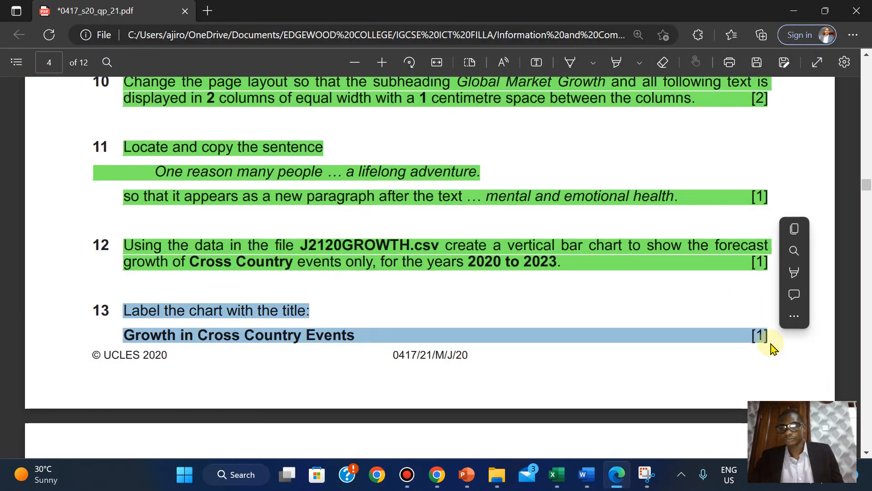
{"action": "mouse_move", "coordinate": [797, 277]}
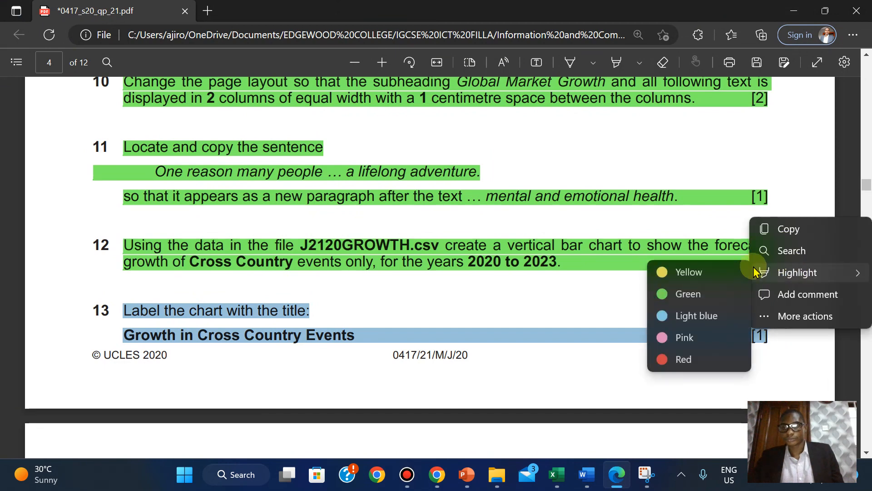
{"action": "left_click", "coordinate": [673, 296]}
- Copy the wording 'Number of Events' from the exam paper and return to the J2120GROWTH workbook
{"action": "scroll", "coordinate": [673, 298], "scroll_direction": "down", "scroll_amount": 7}
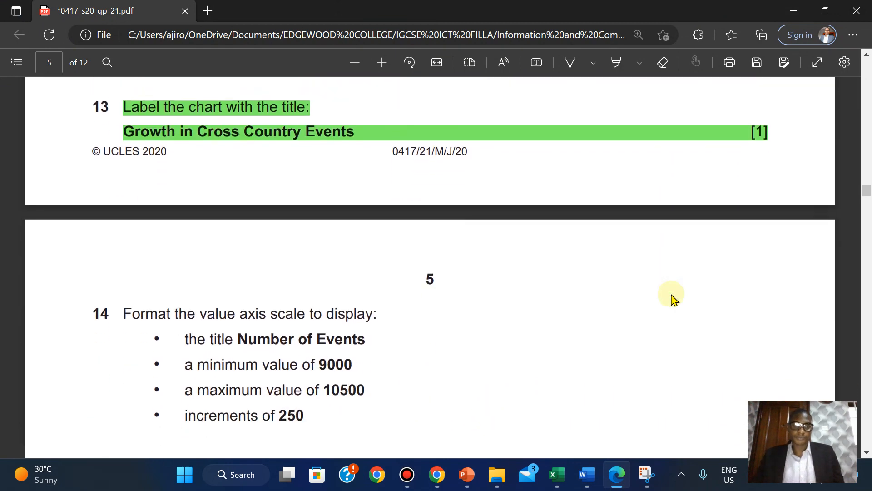
{"action": "scroll", "coordinate": [673, 298], "scroll_direction": "down", "scroll_amount": 1}
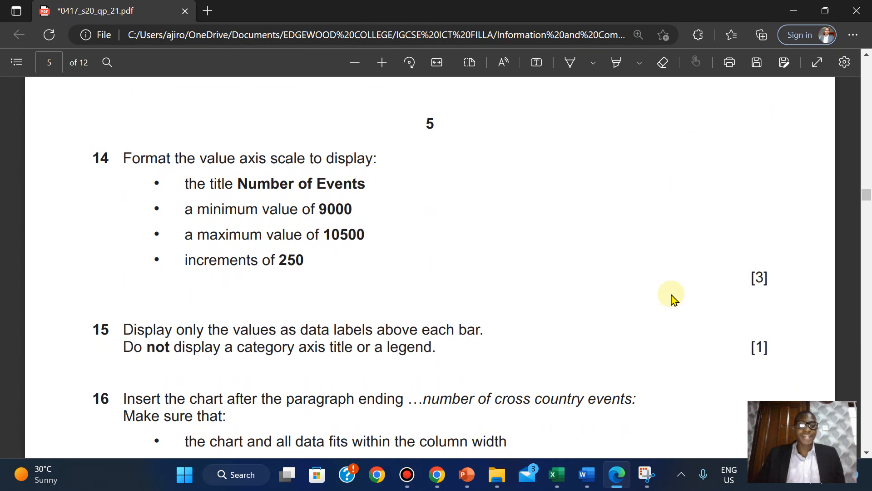
{"action": "scroll", "coordinate": [672, 298], "scroll_direction": "down", "scroll_amount": 1}
{"action": "scroll", "coordinate": [672, 298], "scroll_direction": "up", "scroll_amount": 1}
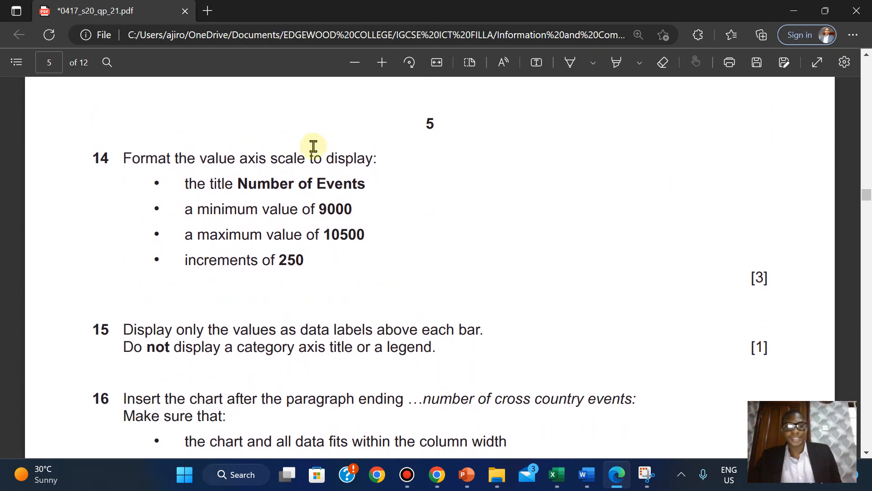
{"action": "left_click_drag", "start_coordinate": [238, 184], "coordinate": [380, 192]}
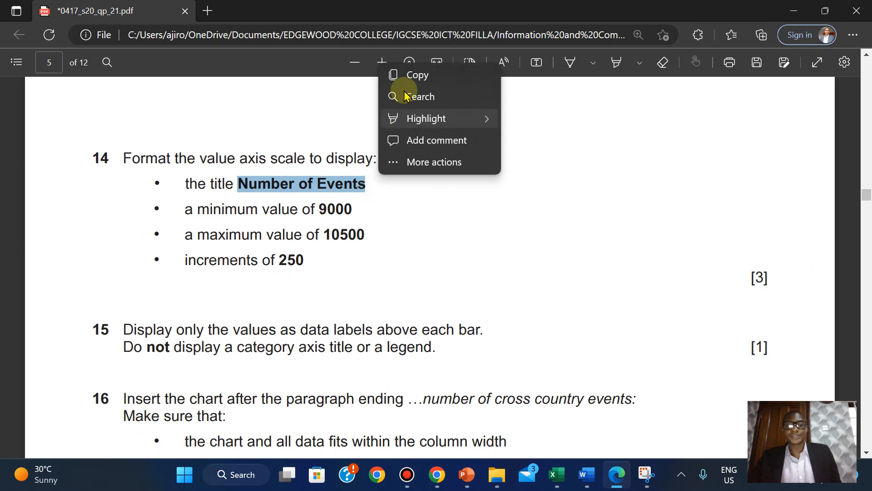
{"action": "left_click", "coordinate": [407, 86]}
{"action": "mouse_move", "coordinate": [557, 475]}
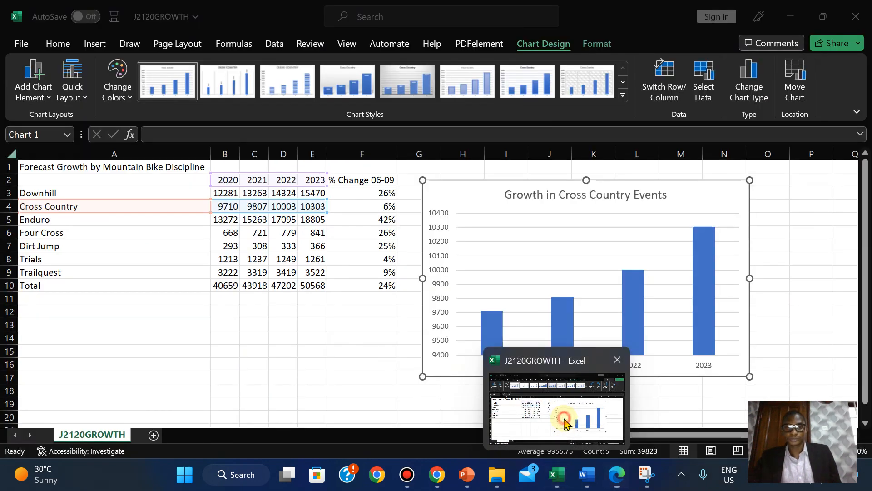
{"action": "left_click", "coordinate": [565, 422]}
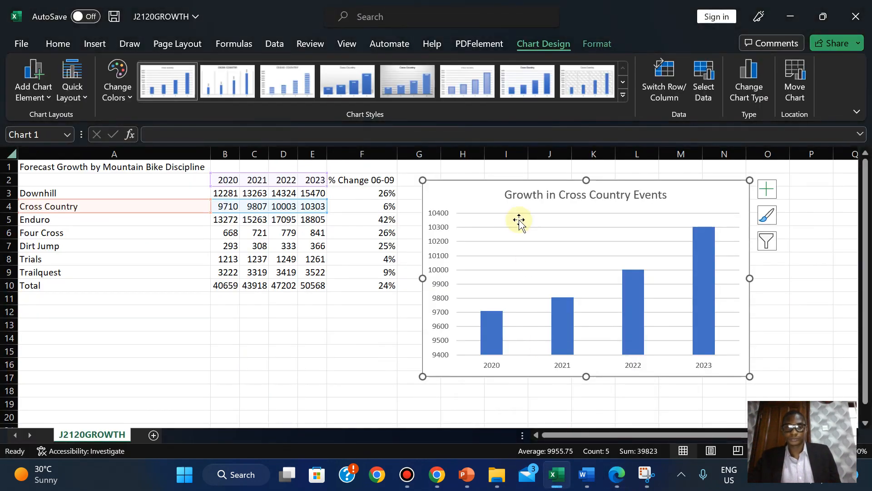
- Add a primary vertical axis title reading 'Number of Events' to the chart
{"action": "left_click", "coordinate": [768, 189]}
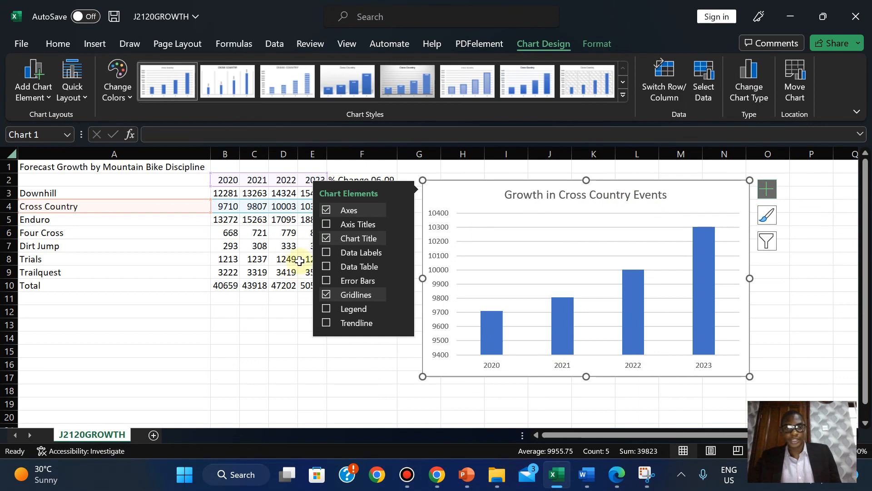
{"action": "left_click", "coordinate": [399, 224]}
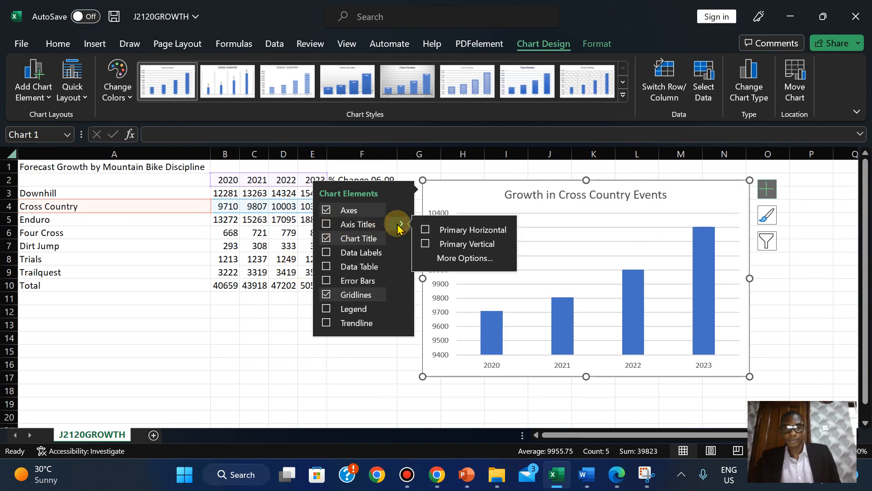
{"action": "left_click", "coordinate": [449, 246]}
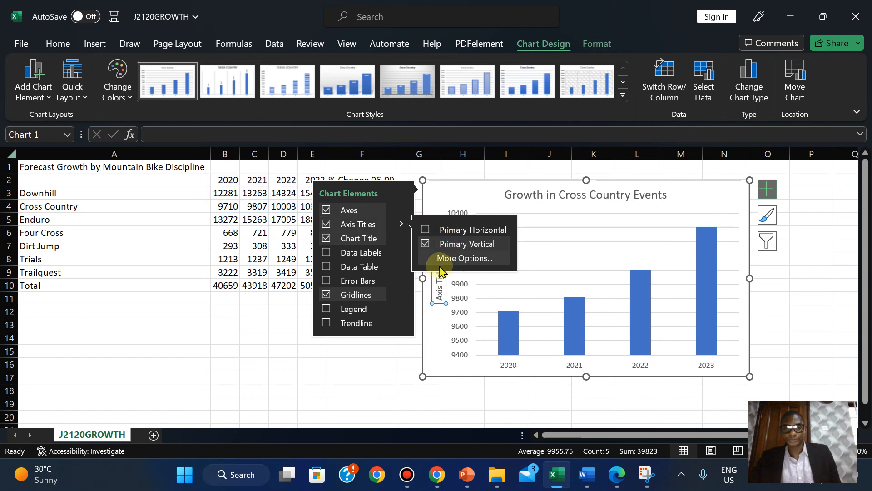
{"action": "left_click", "coordinate": [436, 318]}
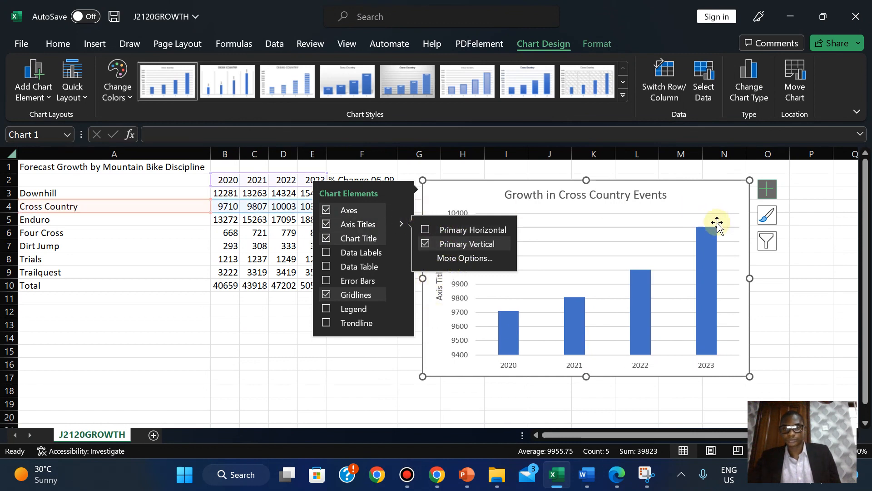
{"action": "left_click", "coordinate": [767, 189]}
{"action": "double_click", "coordinate": [437, 280]}
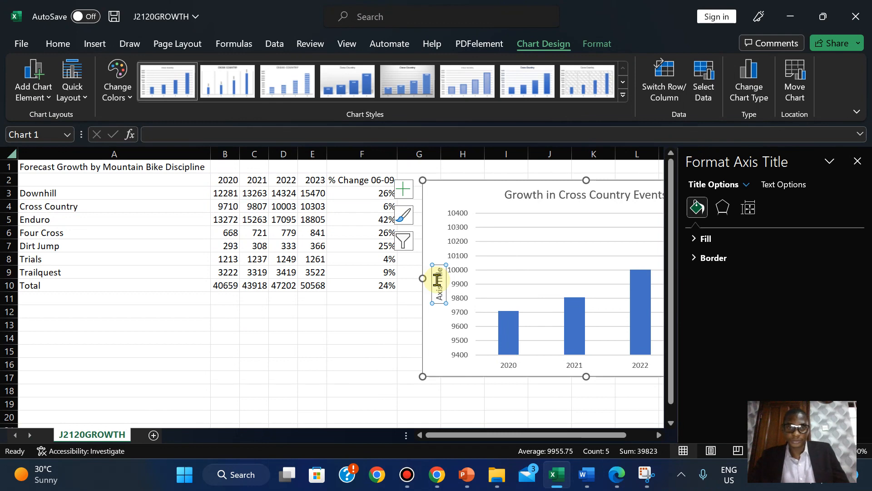
{"action": "double_click", "coordinate": [441, 291]}
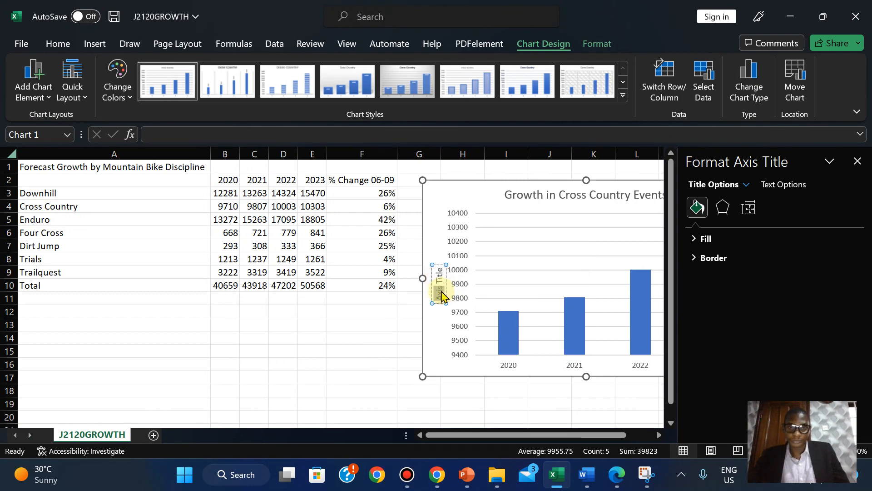
{"action": "type", "text": "Number of Events"}
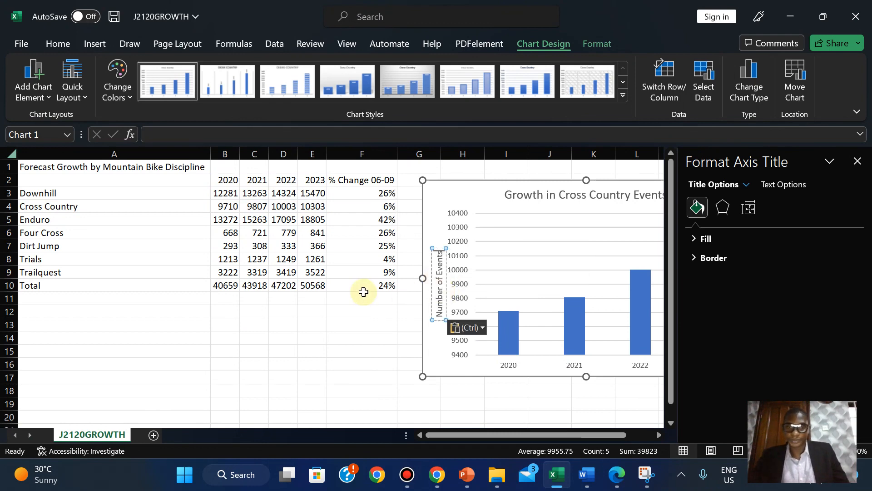
{"action": "left_click", "coordinate": [364, 295]}
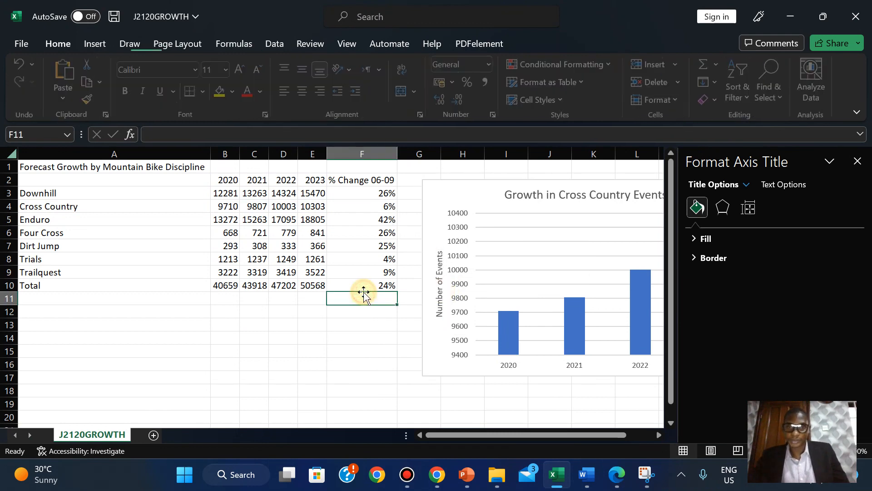
{"action": "left_click", "coordinate": [856, 162]}
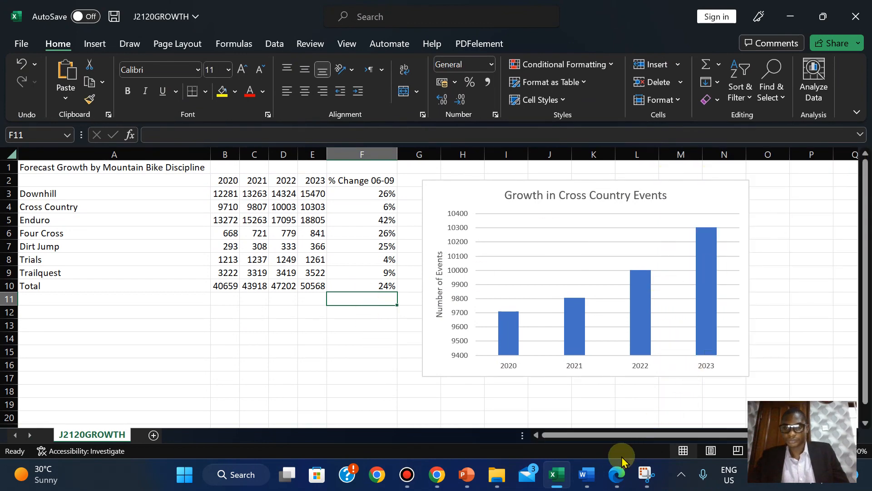
- Open Format Axis for the chart's vertical value axis, showing bounds 9400 to 10400
{"action": "left_click", "coordinate": [617, 474]}
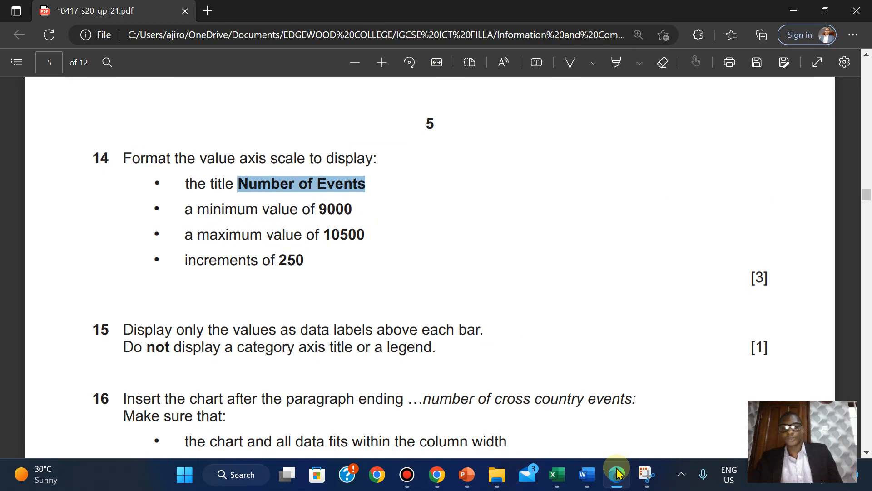
{"action": "left_click", "coordinate": [617, 474]}
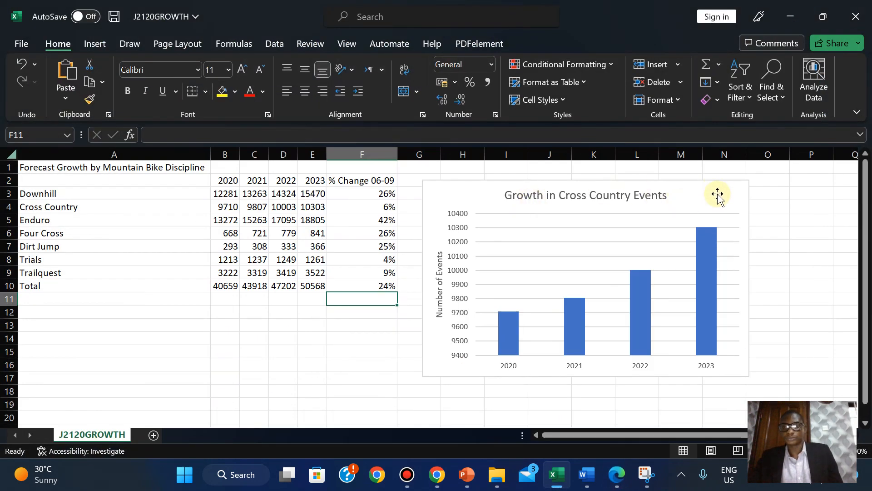
{"action": "left_click", "coordinate": [736, 193]}
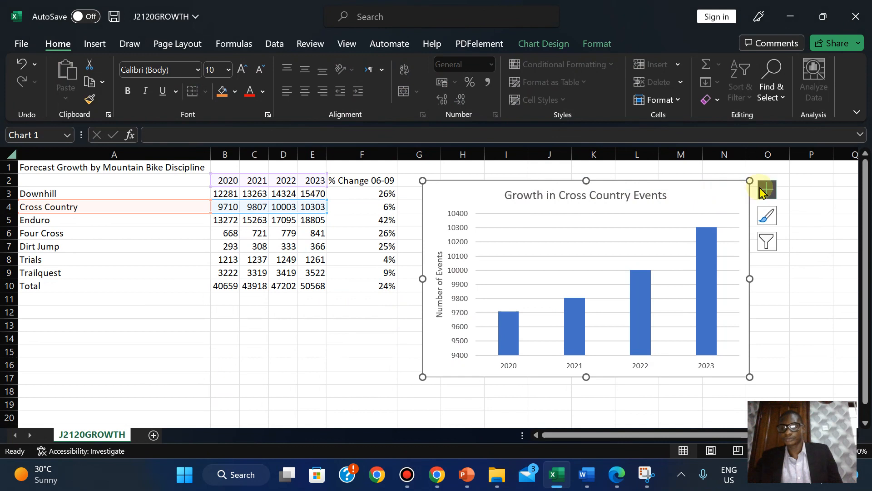
{"action": "right_click", "coordinate": [709, 193]}
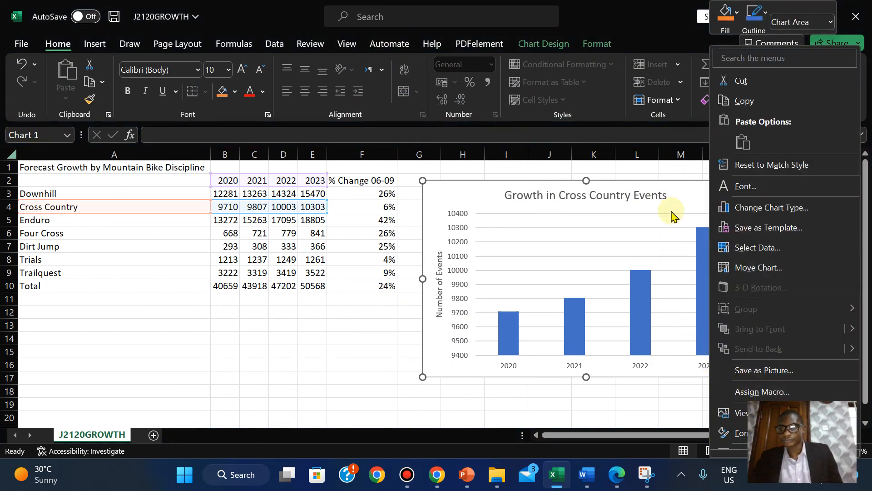
{"action": "scroll", "coordinate": [785, 250], "scroll_direction": "down", "scroll_amount": 1}
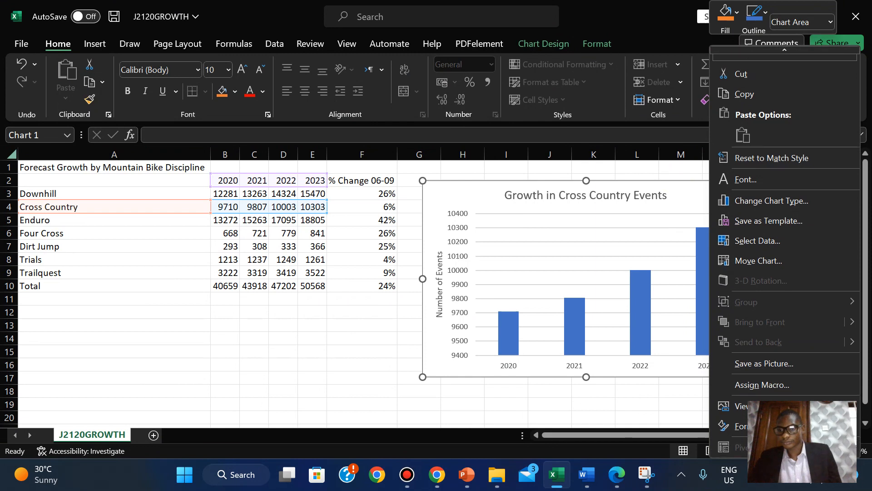
{"action": "left_click", "coordinate": [555, 367]}
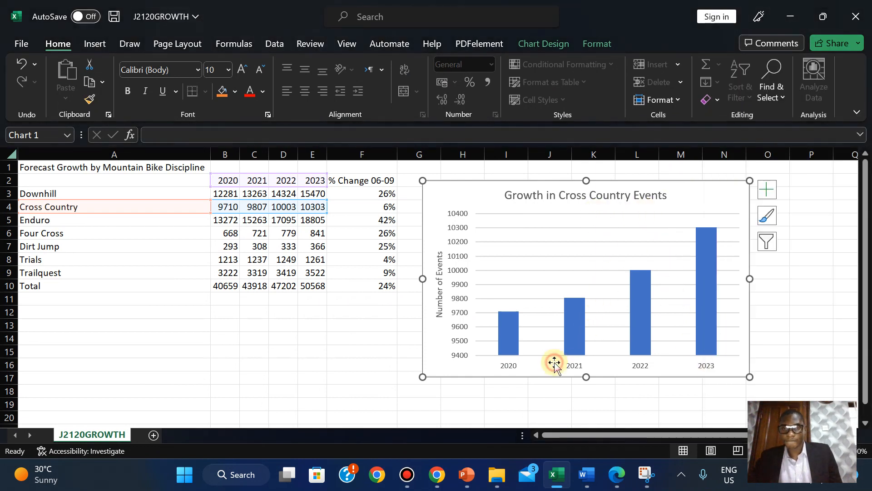
{"action": "left_click", "coordinate": [458, 289]}
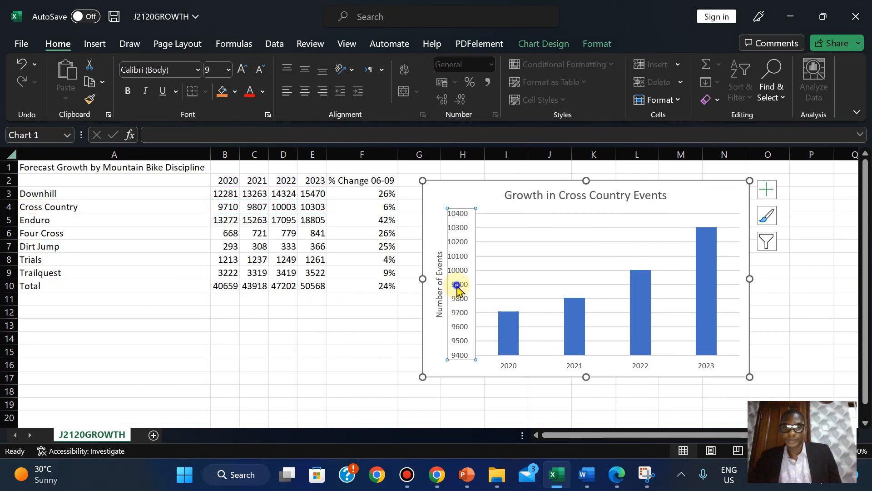
{"action": "right_click", "coordinate": [458, 289]}
{"action": "left_click", "coordinate": [493, 275]}
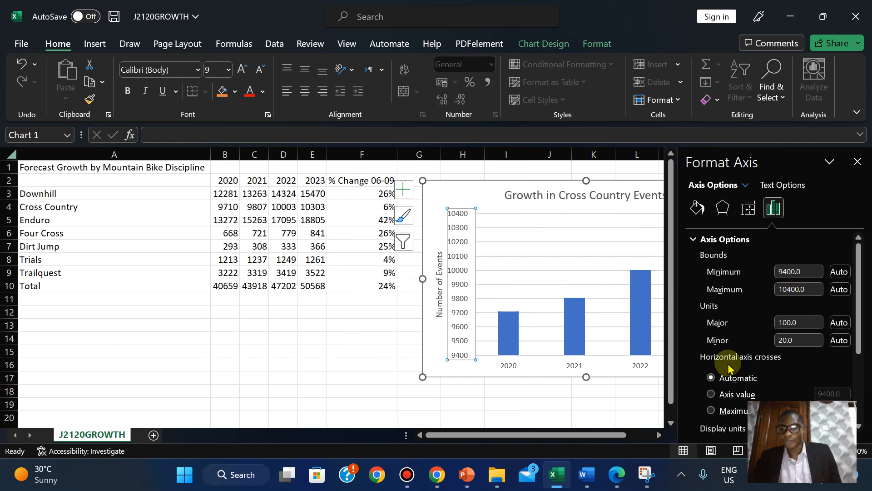
- Set the value axis minimum to 9000, maximum to 10500 and major unit to 250
{"action": "left_click", "coordinate": [617, 468]}
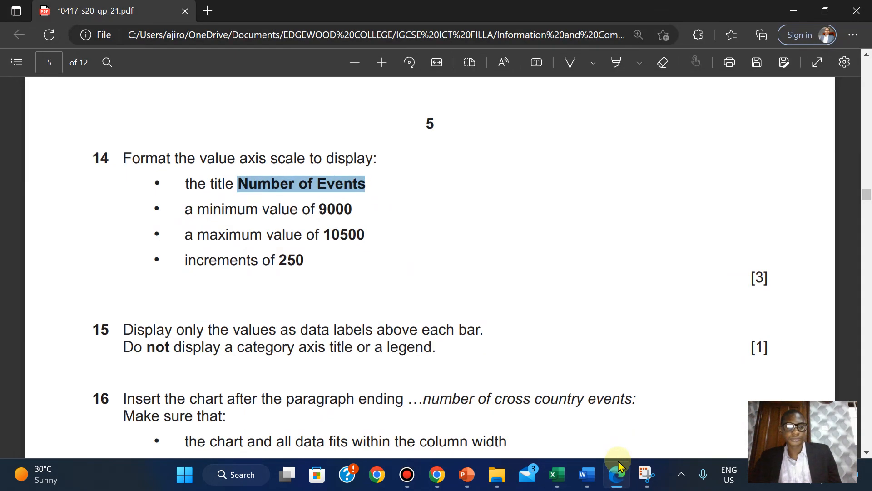
{"action": "left_click", "coordinate": [618, 466]}
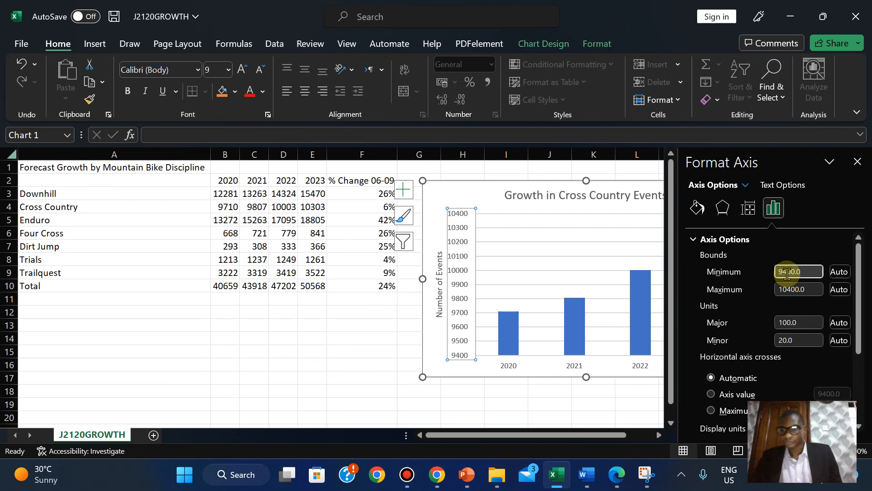
{"action": "left_click", "coordinate": [787, 272]}
{"action": "key", "text": "BackSpace"}
{"action": "type", "text": "0"}
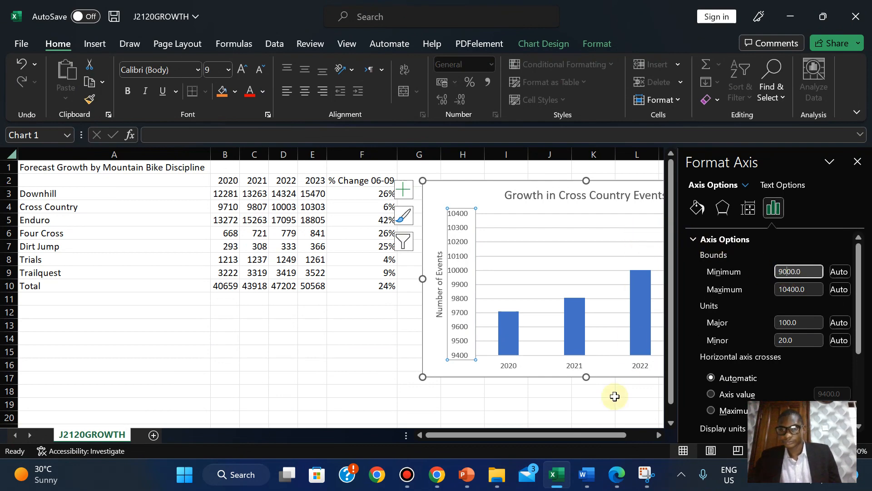
{"action": "left_click", "coordinate": [613, 475]}
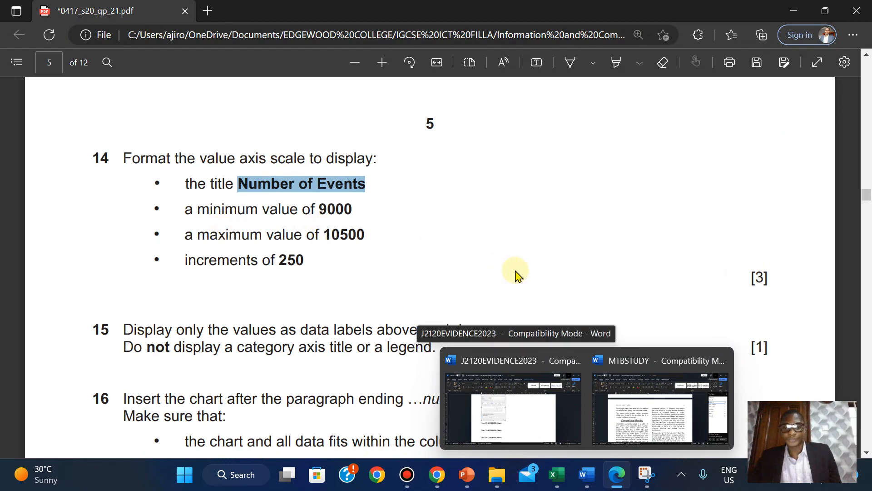
{"action": "left_click", "coordinate": [555, 477]}
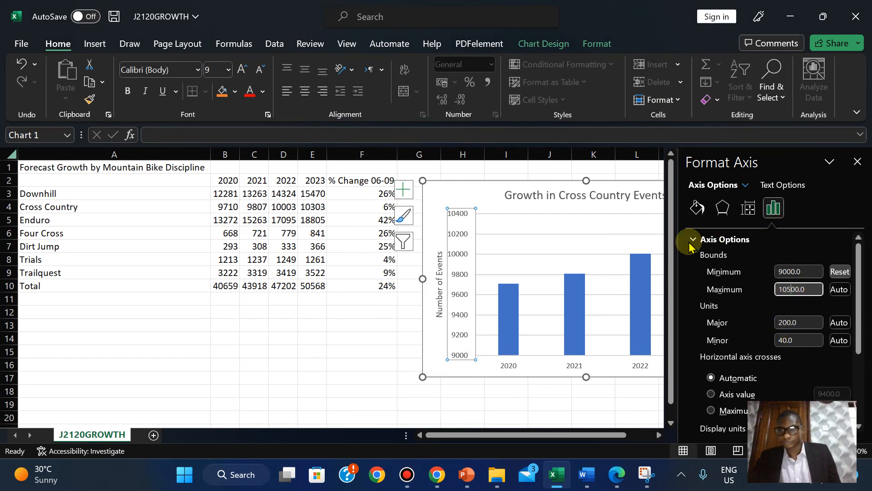
{"action": "left_click", "coordinate": [617, 475]}
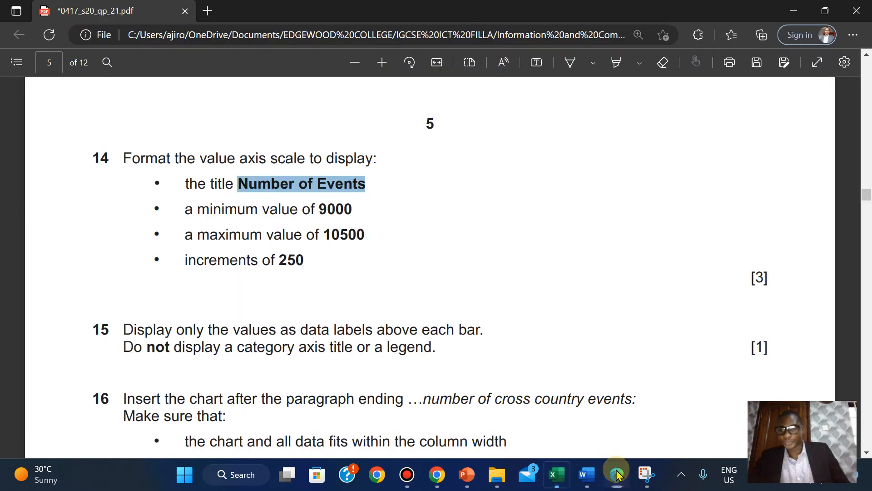
{"action": "left_click", "coordinate": [616, 475]}
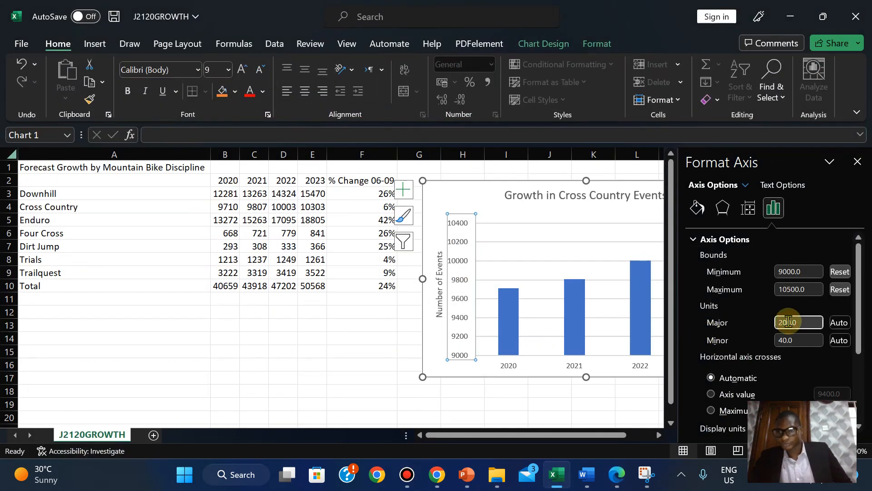
{"action": "key", "text": "BackSpace"}
{"action": "key", "text": "BackSpace"}
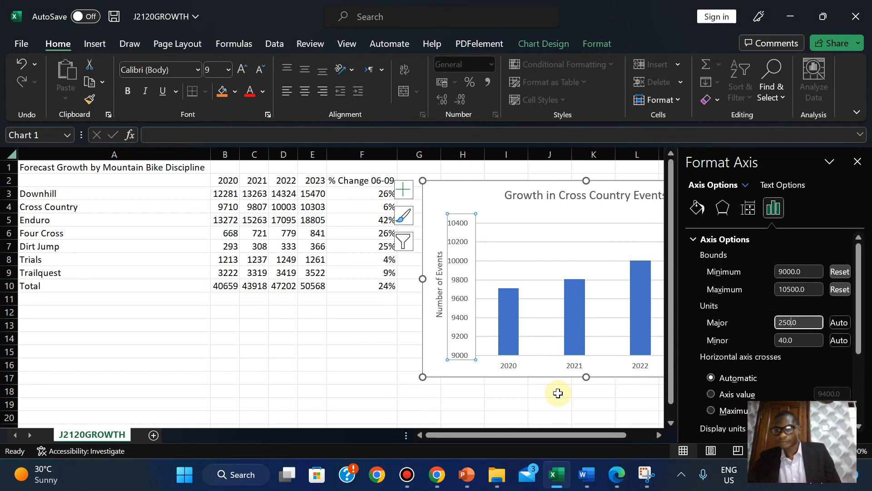
{"action": "left_click", "coordinate": [857, 161]}
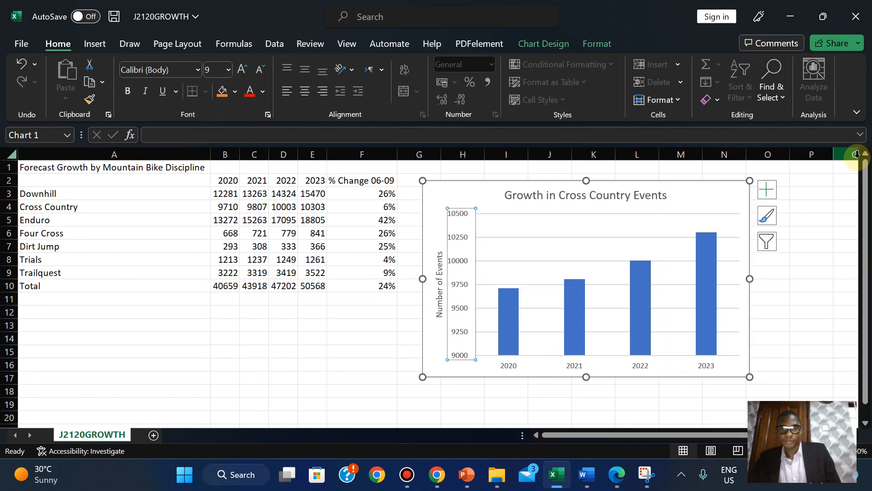
- Highlight exam question 14 in green in the PDF
{"action": "left_click", "coordinate": [611, 475]}
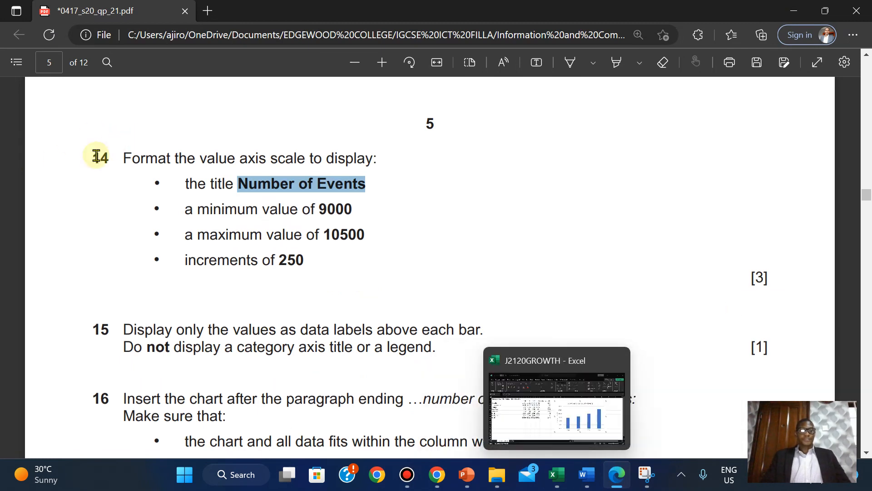
{"action": "left_click_drag", "start_coordinate": [125, 158], "coordinate": [775, 282]}
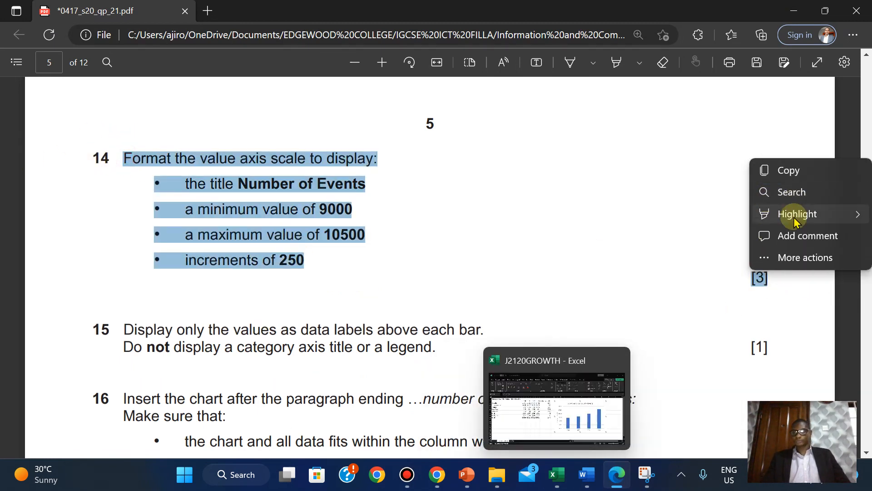
{"action": "mouse_move", "coordinate": [796, 221]}
{"action": "left_click", "coordinate": [694, 235]}
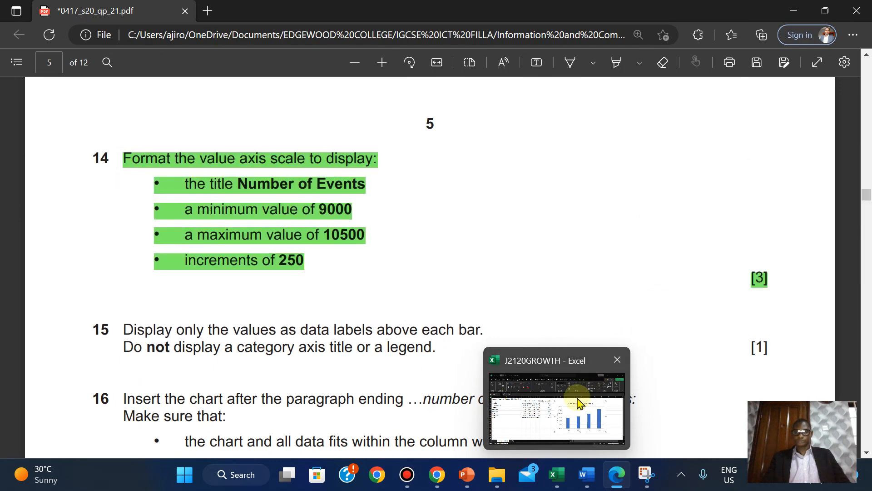
- Save the J2120GROWTH workbook and recheck the exam paper
{"action": "left_click", "coordinate": [577, 399]}
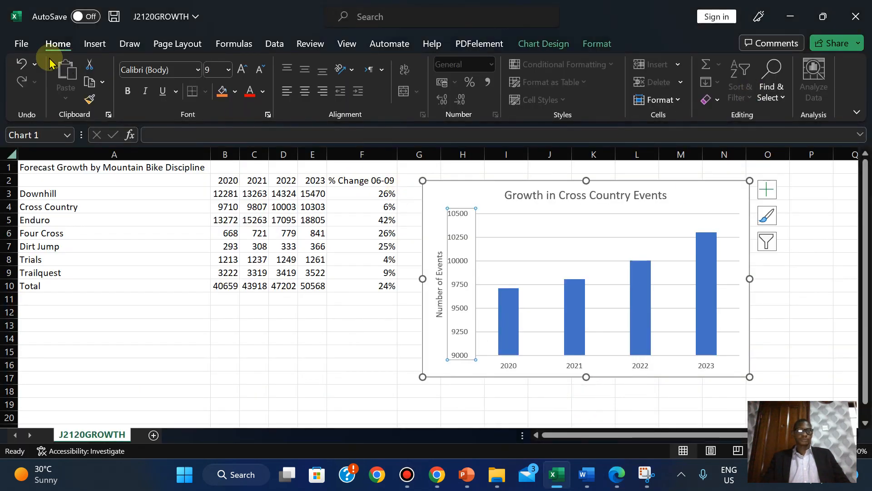
{"action": "left_click", "coordinate": [18, 42]}
{"action": "left_click", "coordinate": [35, 198]}
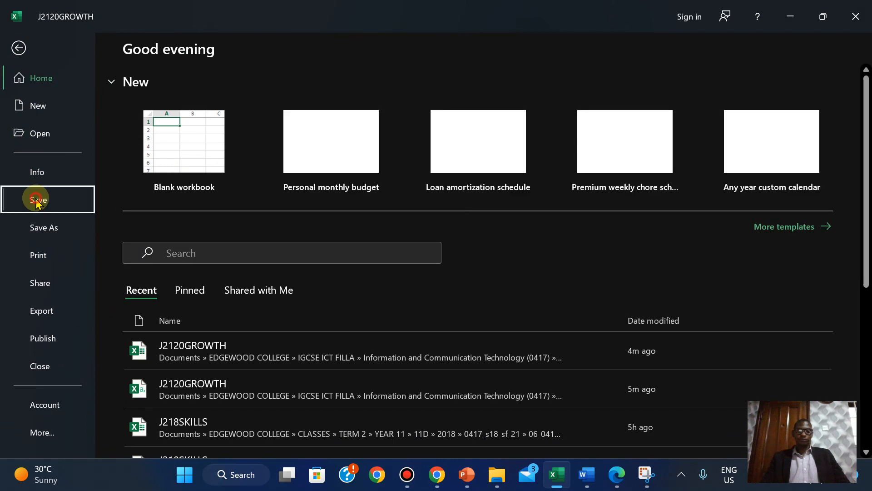
{"action": "left_click", "coordinate": [791, 10]}
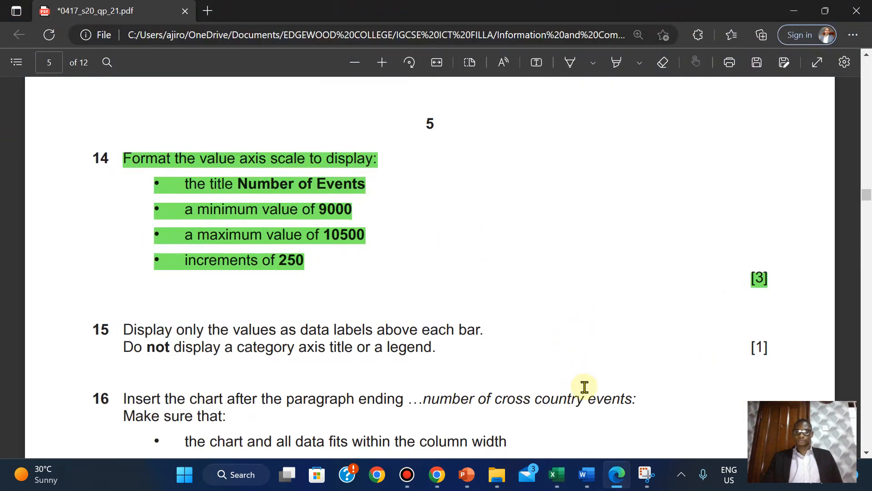
{"action": "scroll", "coordinate": [199, 331], "scroll_direction": "down", "scroll_amount": 2}
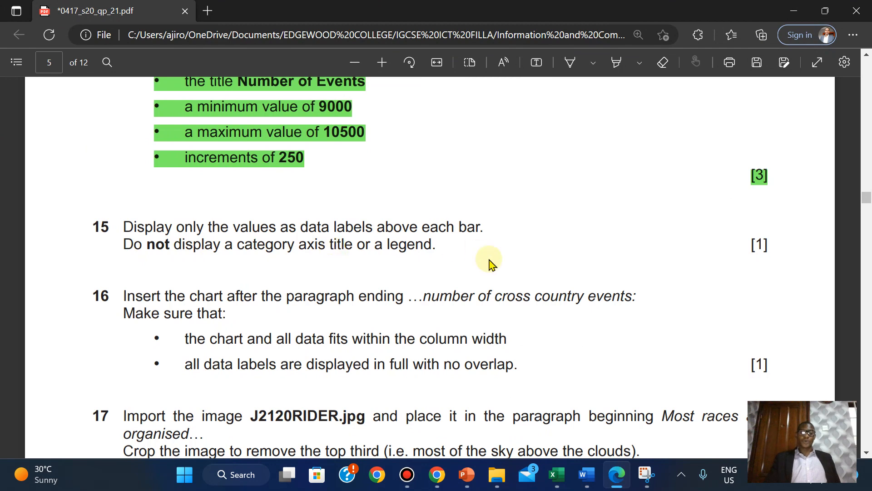
{"action": "left_click", "coordinate": [558, 482]}
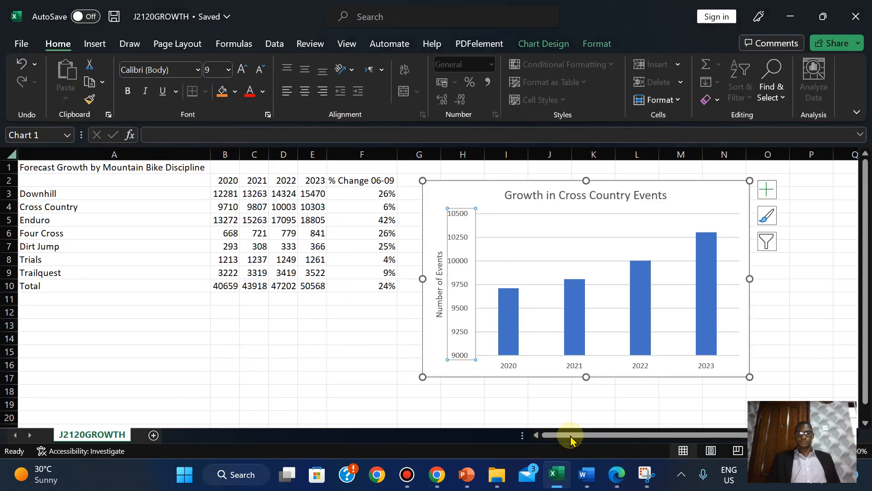
- Add Outside End data labels showing each bar's value on the chart
{"action": "left_click", "coordinate": [778, 191]}
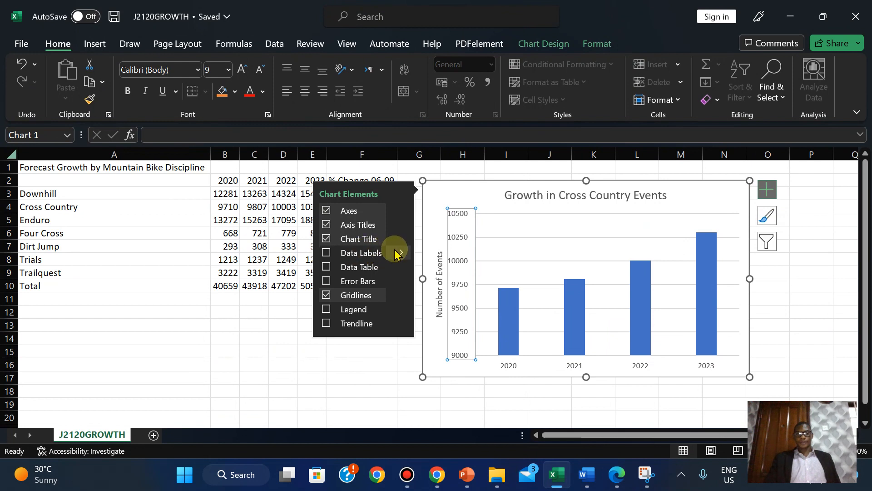
{"action": "mouse_move", "coordinate": [396, 251]}
{"action": "left_click", "coordinate": [448, 308]}
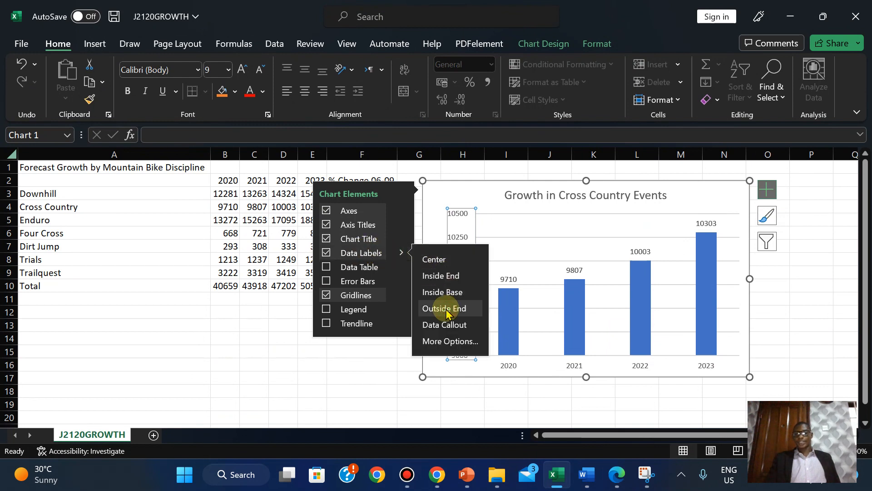
{"action": "left_click", "coordinate": [772, 192]}
{"action": "left_click", "coordinate": [773, 192]}
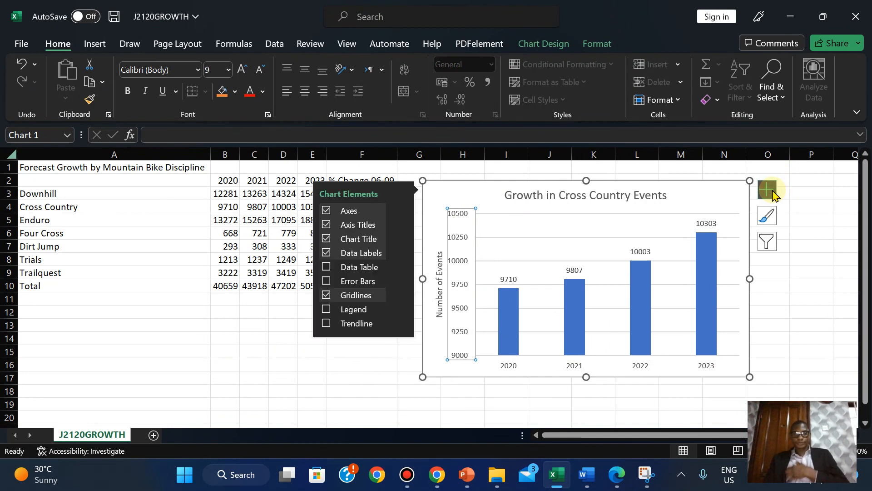
{"action": "left_click", "coordinate": [772, 192]}
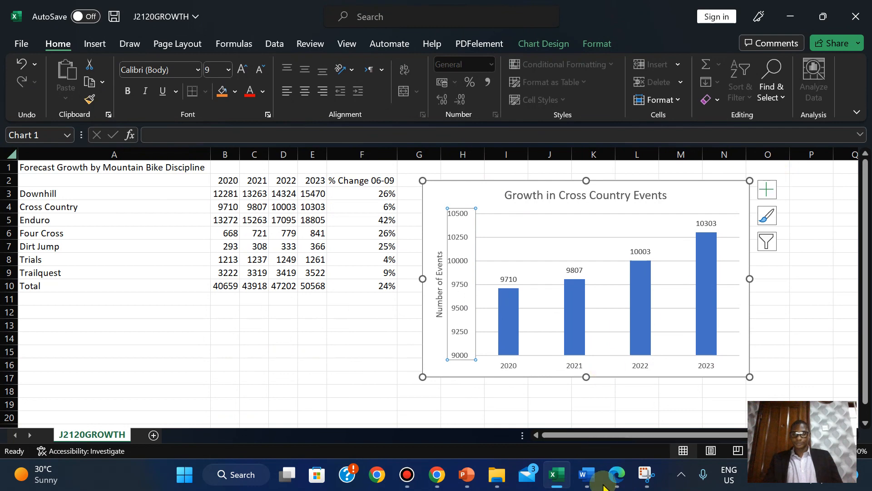
- Highlight question 15 green in the exam paper and bring MTBSTUDY forward
{"action": "left_click", "coordinate": [616, 477]}
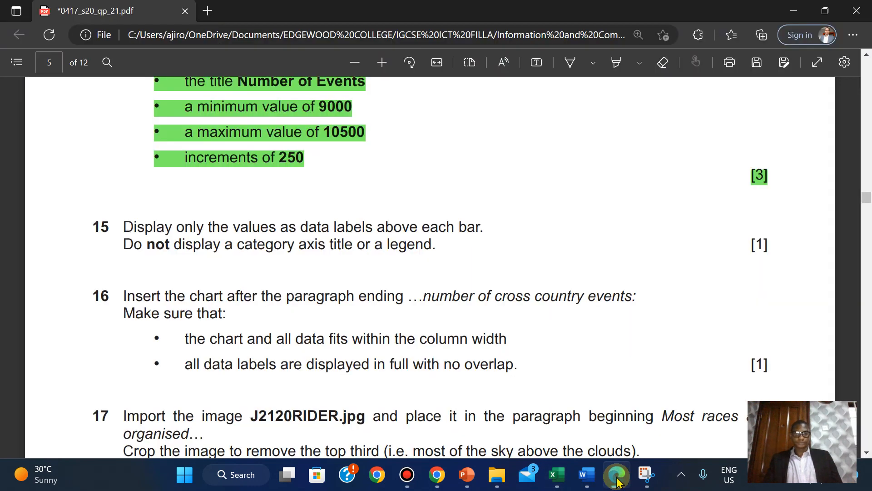
{"action": "left_click_drag", "start_coordinate": [122, 226], "coordinate": [784, 251]}
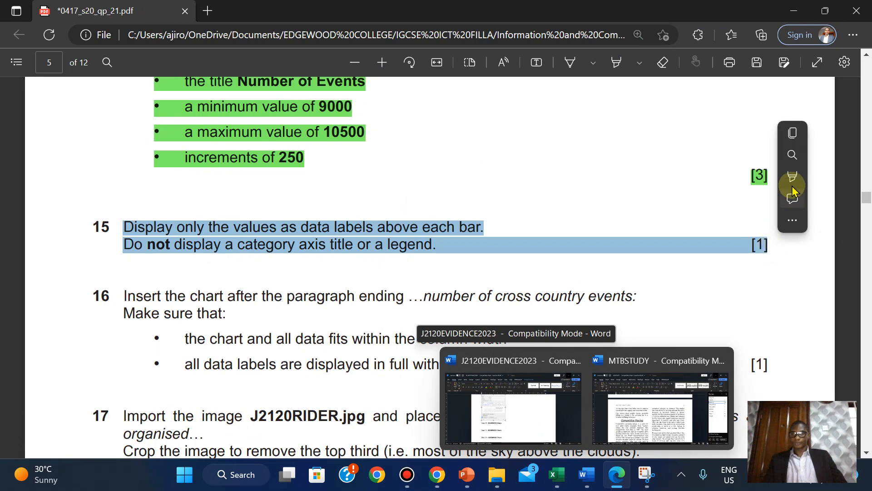
{"action": "mouse_move", "coordinate": [794, 188]}
{"action": "left_click", "coordinate": [699, 199]}
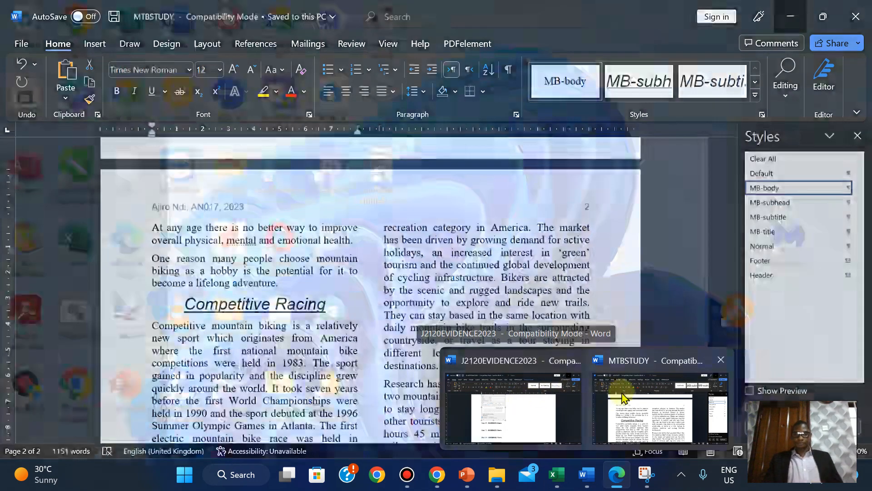
{"action": "left_click", "coordinate": [622, 397]}
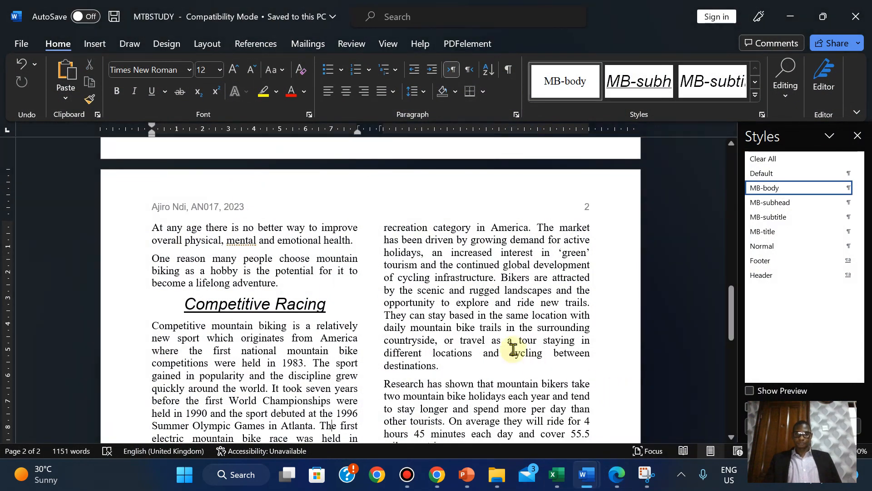
- Reorder the Word and Excel taskbar icons and bring the MTBSTUDY document forward
{"action": "left_click", "coordinate": [617, 474]}
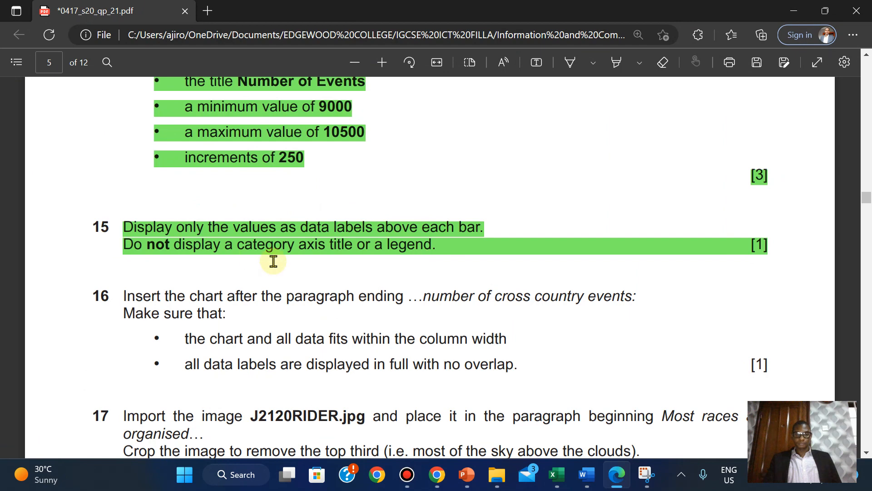
{"action": "mouse_move", "coordinate": [589, 468]}
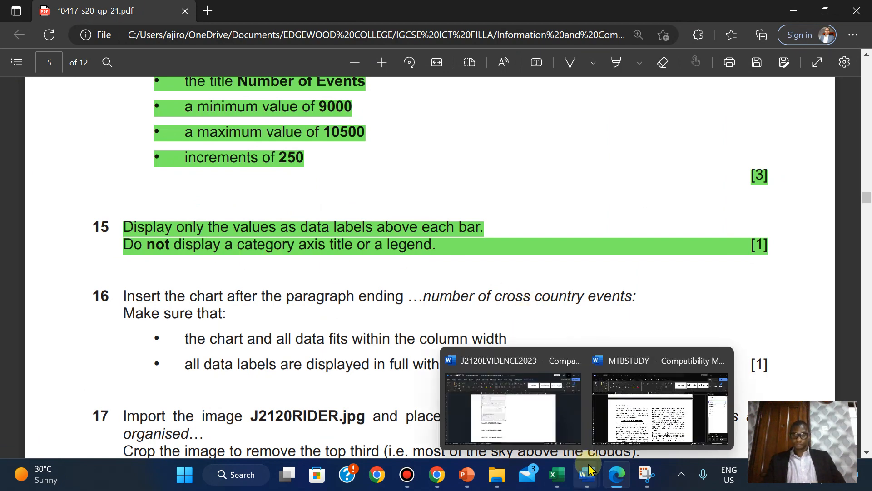
{"action": "left_click_drag", "start_coordinate": [589, 472], "coordinate": [557, 473]}
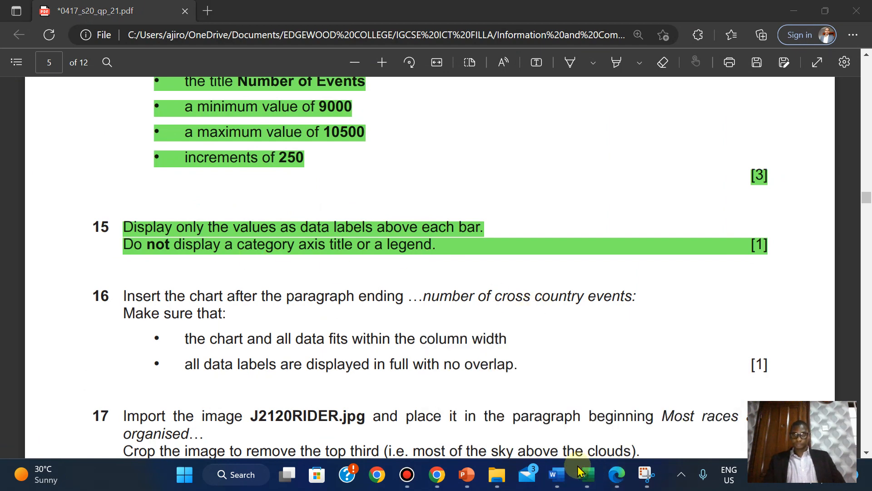
{"action": "left_click", "coordinate": [615, 476]}
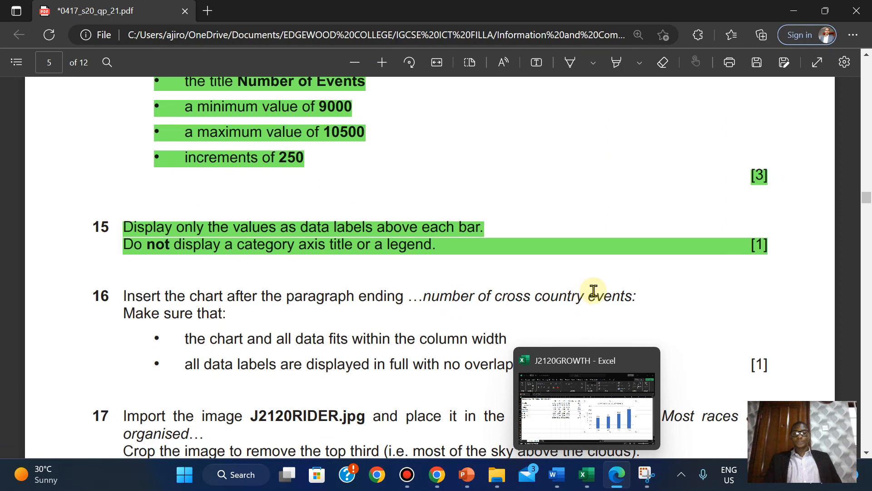
{"action": "left_click", "coordinate": [558, 475]}
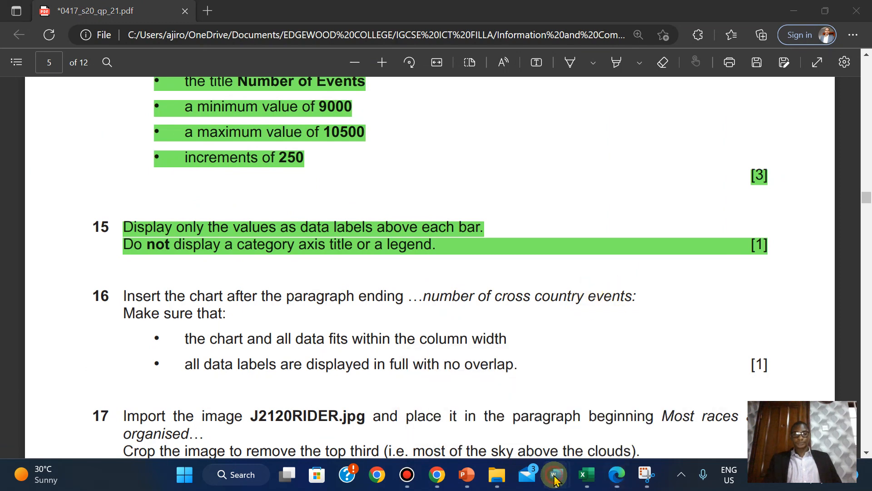
{"action": "left_click", "coordinate": [611, 367]}
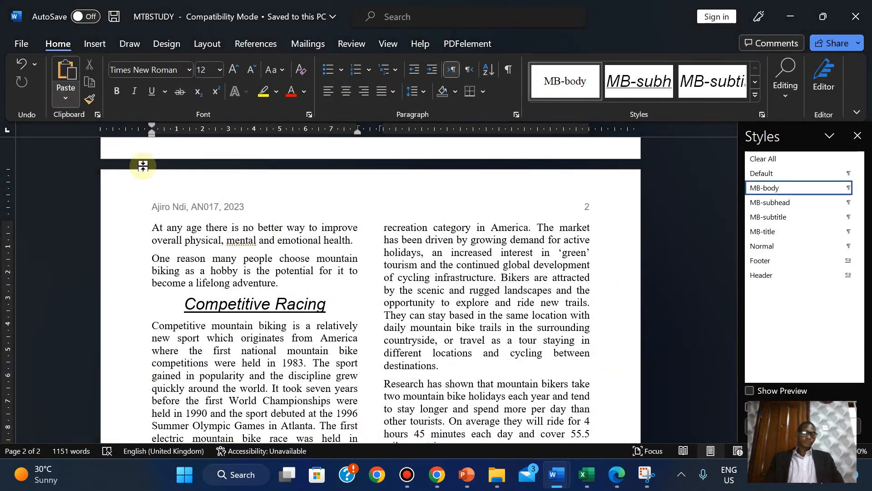
- Find 'number of' and add an empty paragraph after 'cross country events:'
{"action": "left_click", "coordinate": [787, 104]}
{"action": "left_click", "coordinate": [790, 130]}
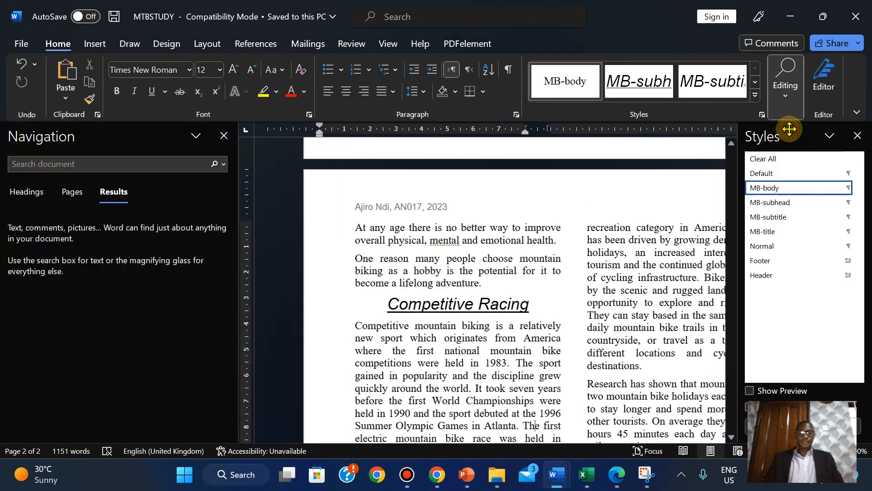
{"action": "type", "text": "a num"}
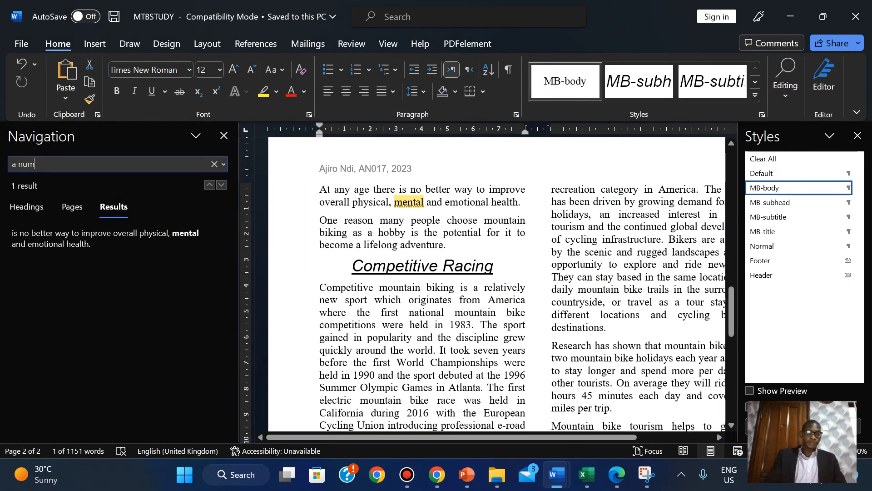
{"action": "type", "text": "be"}
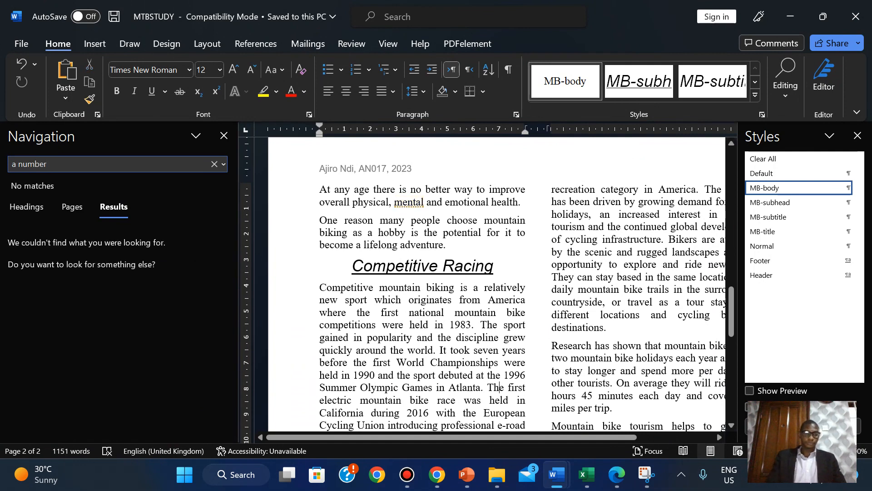
{"action": "key", "text": "BackSpace"}
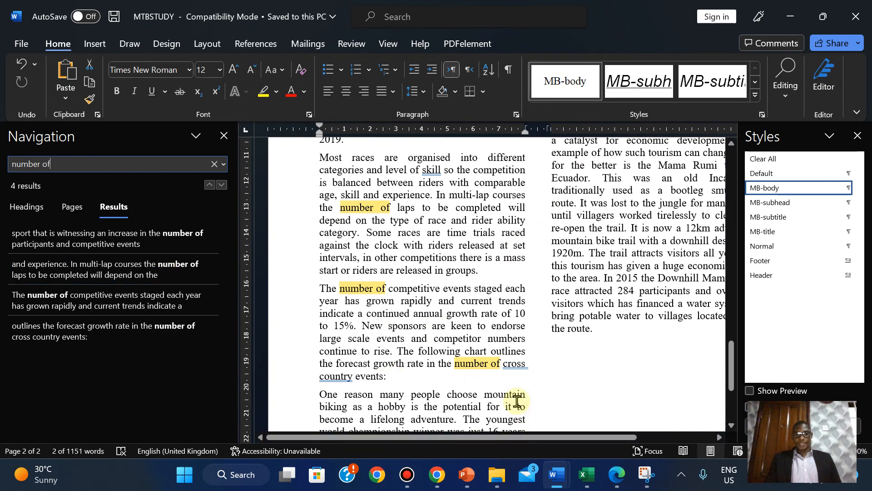
{"action": "left_click", "coordinate": [401, 381]}
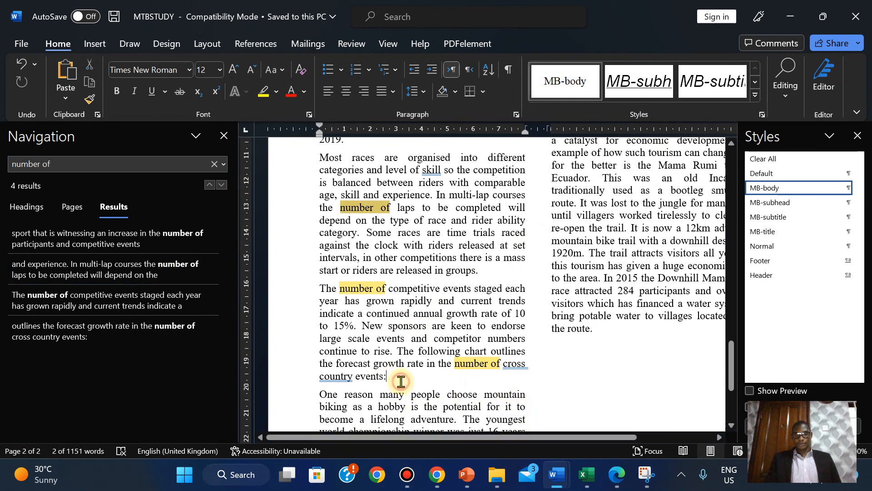
{"action": "left_click", "coordinate": [225, 137]}
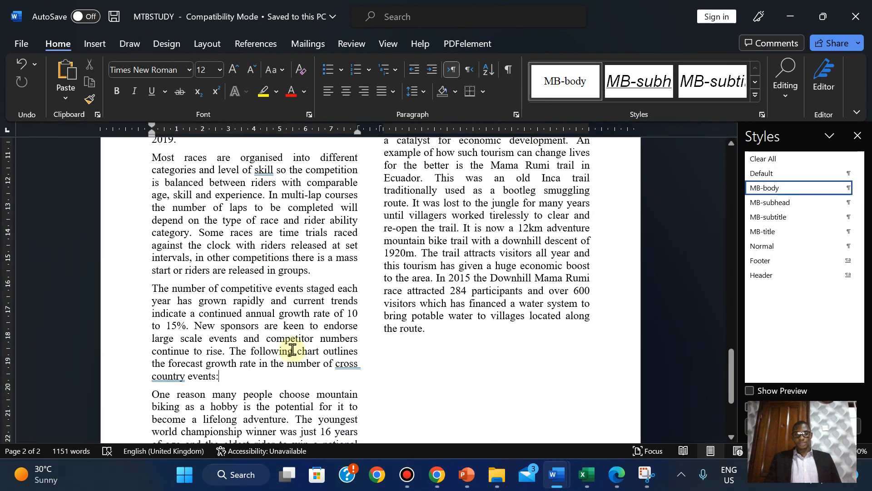
{"action": "key", "text": "Return"}
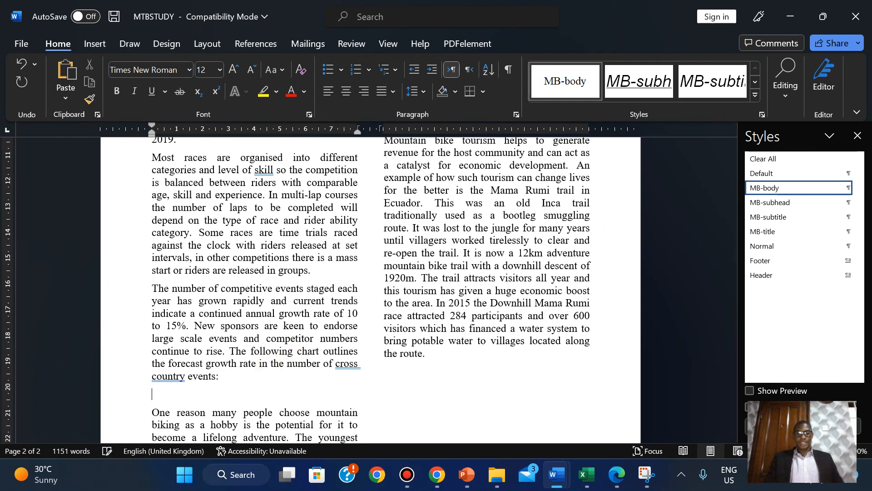
{"action": "left_click", "coordinate": [616, 476]}
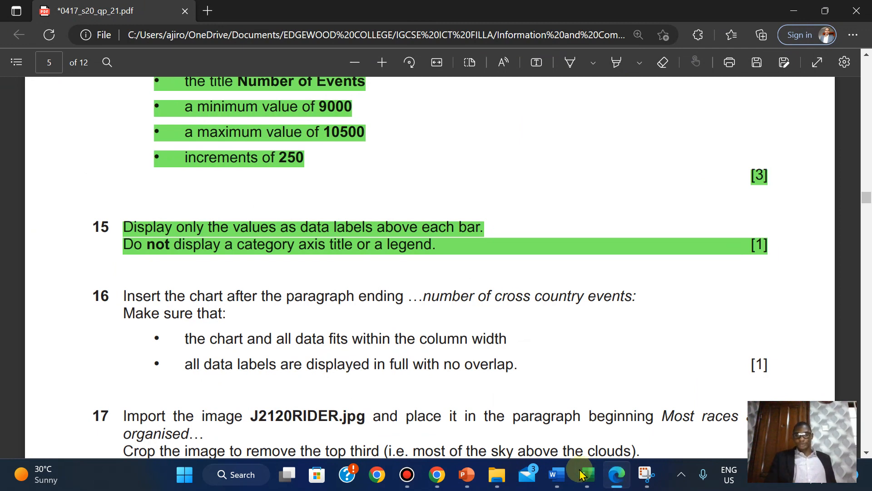
- Copy the Growth in Cross Country Events chart from J2120GROWTH
{"action": "mouse_move", "coordinate": [586, 475]}
{"action": "left_click", "coordinate": [571, 415]}
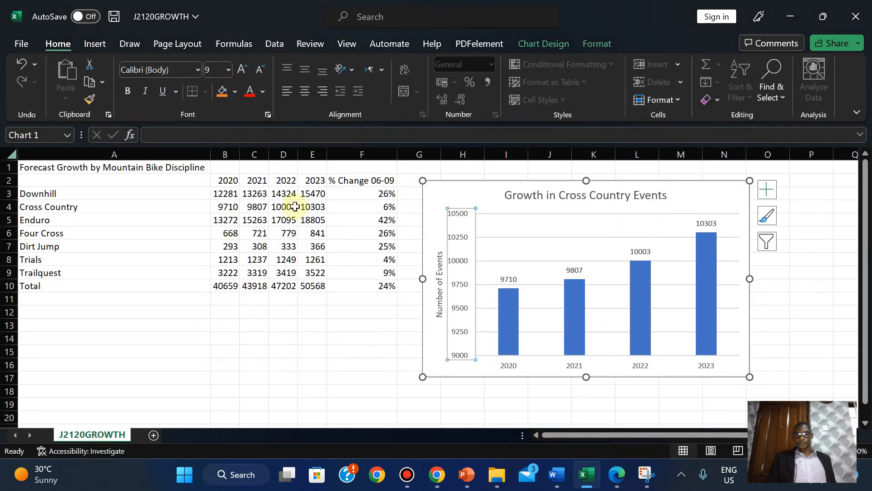
{"action": "left_click", "coordinate": [688, 196]}
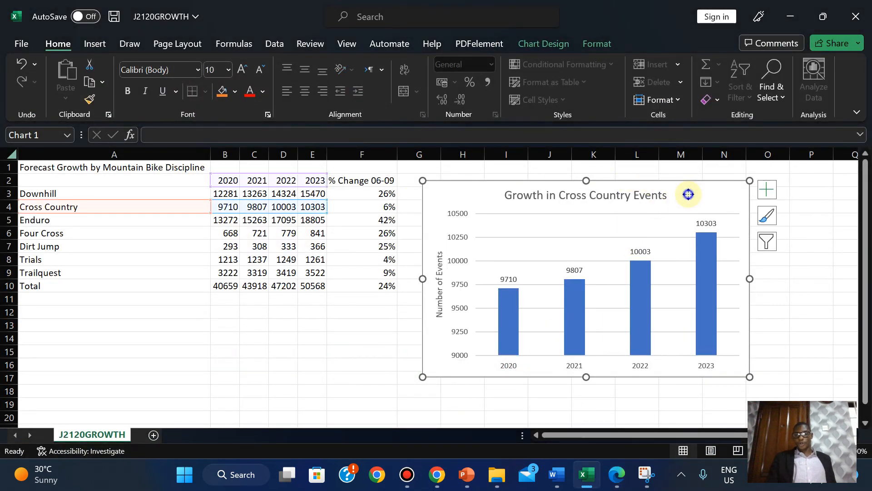
{"action": "right_click", "coordinate": [688, 196]}
{"action": "left_click", "coordinate": [723, 100]}
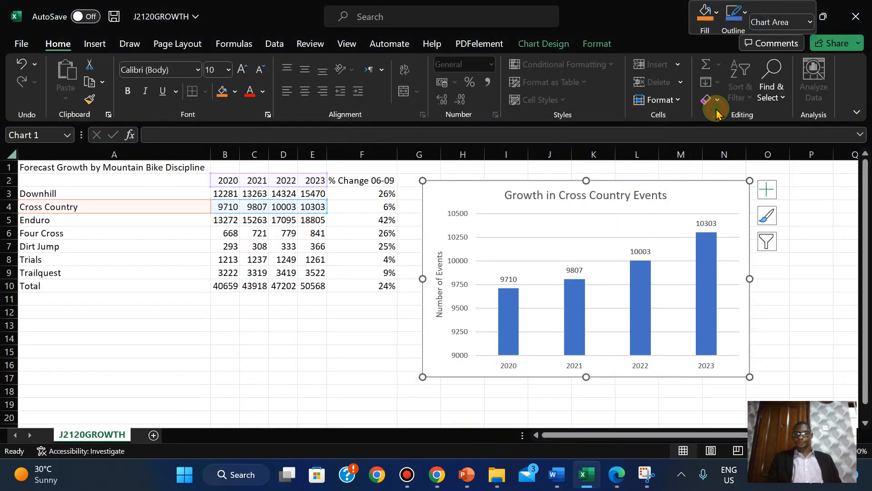
- Bring up paste options on the empty line below 'cross country events:' in MTBSTUDY
{"action": "mouse_move", "coordinate": [555, 477]}
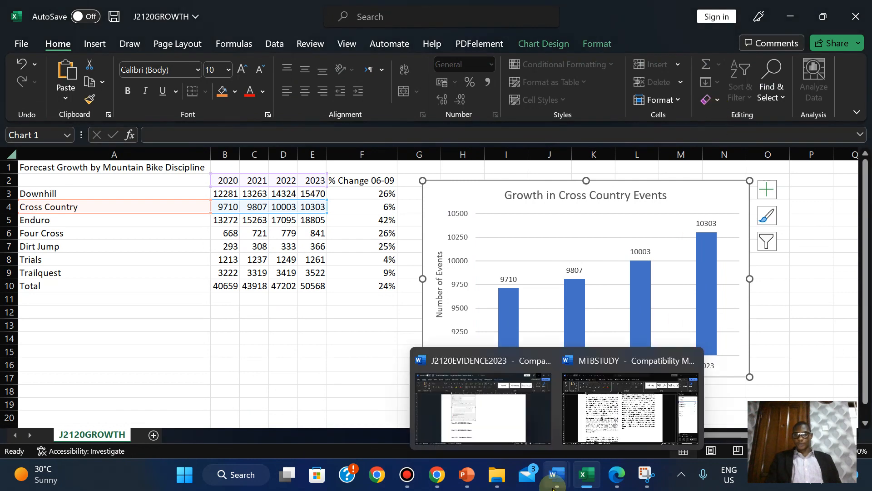
{"action": "left_click", "coordinate": [620, 423]}
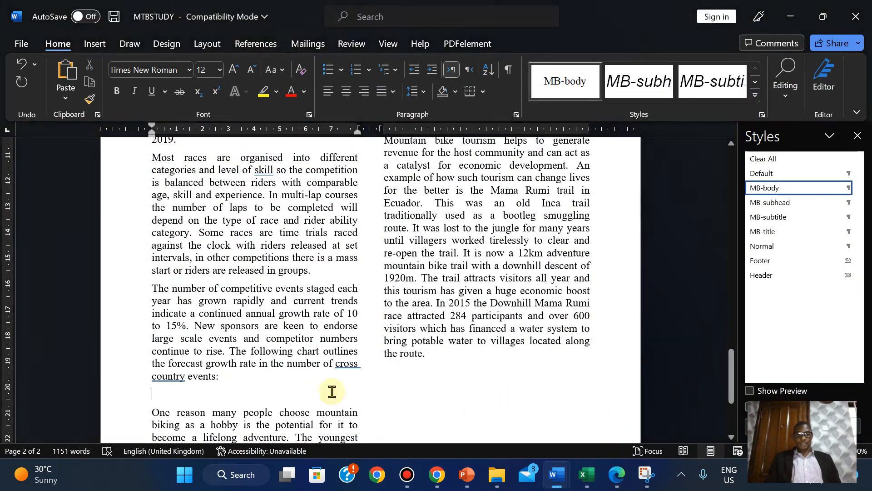
{"action": "right_click", "coordinate": [154, 397]}
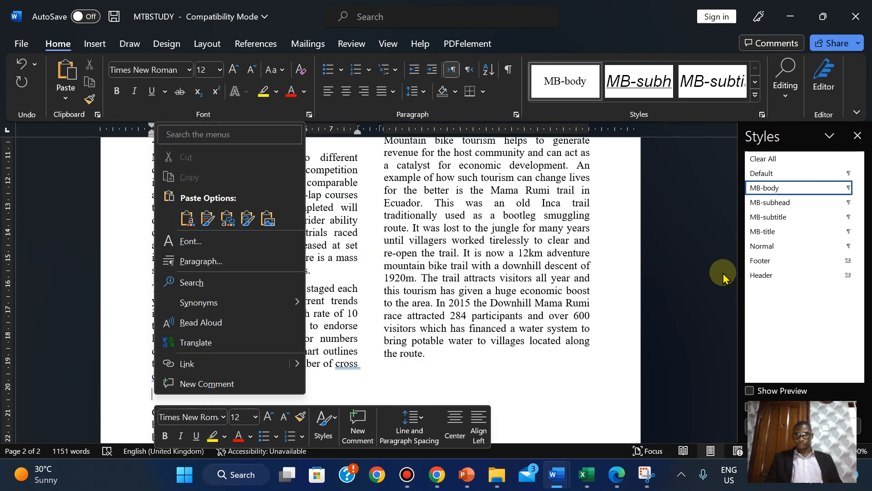
{"action": "left_click", "coordinate": [712, 262]}
{"action": "scroll", "coordinate": [735, 359], "scroll_direction": "down", "scroll_amount": 3}
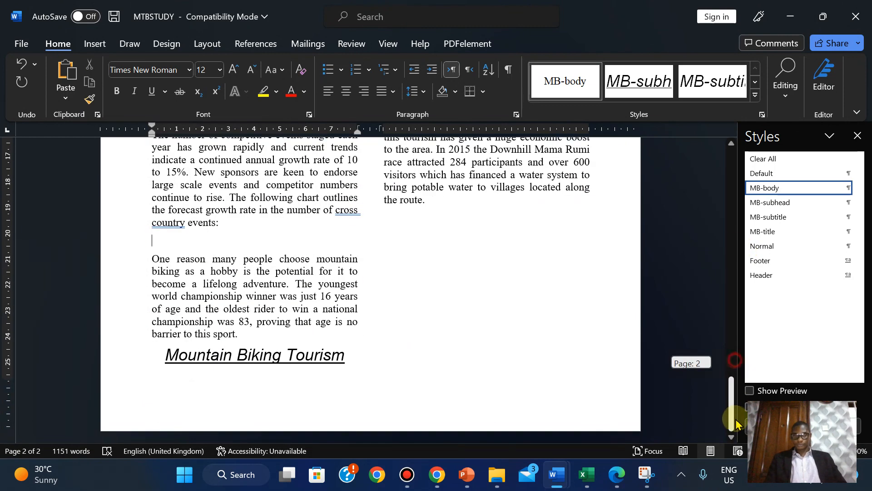
{"action": "right_click", "coordinate": [154, 242]}
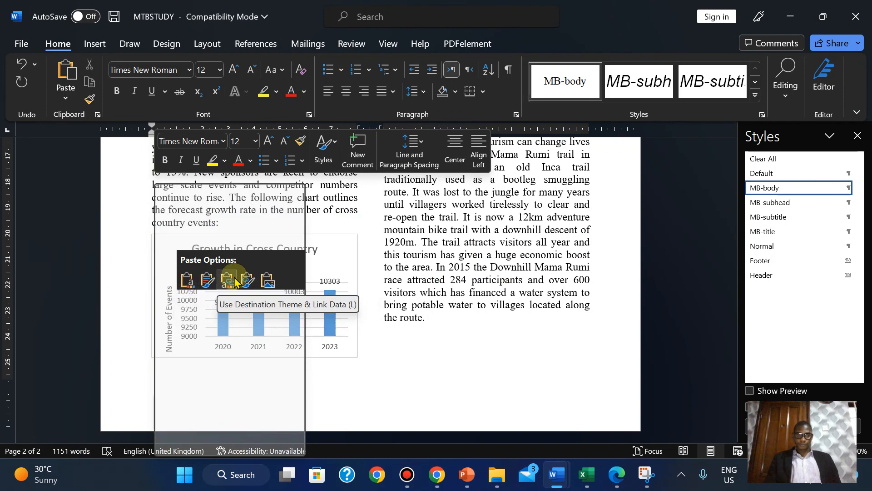
- Paste the copied chart as a Picture on the empty line, undoing the default paste
{"action": "left_click", "coordinate": [332, 251]}
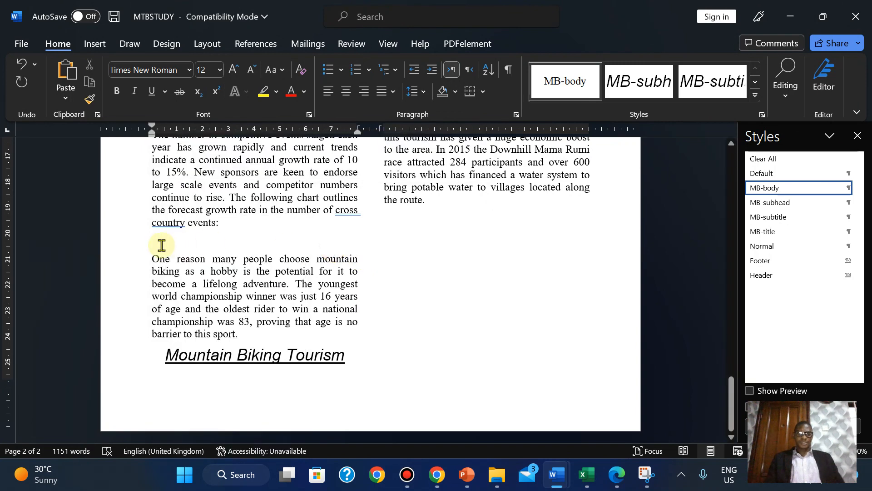
{"action": "key", "text": "ctrl+v"}
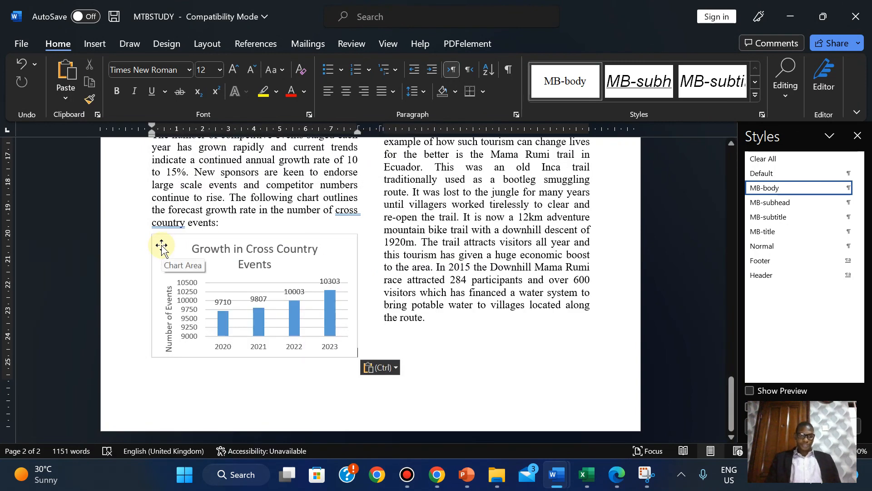
{"action": "key", "text": "ctrl+z"}
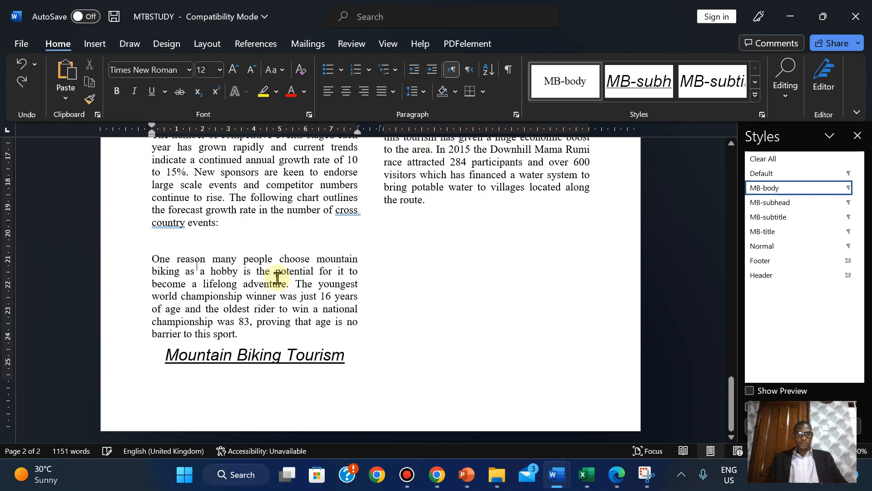
{"action": "right_click", "coordinate": [155, 241]}
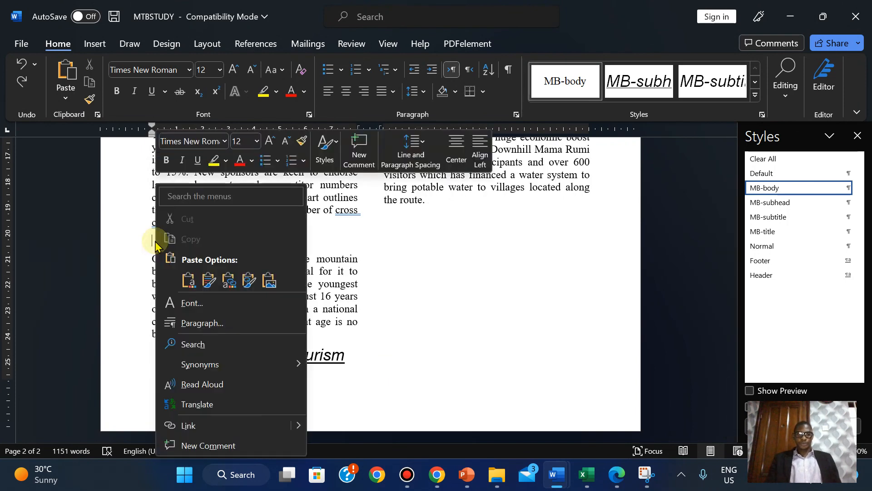
{"action": "left_click", "coordinate": [268, 281]}
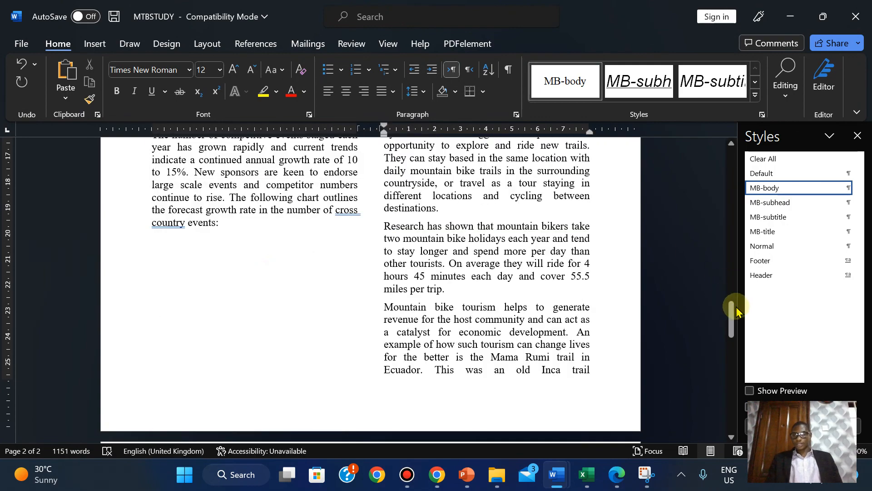
- Shrink the pasted chart picture to fit the column width
{"action": "left_click_drag", "start_coordinate": [731, 319], "coordinate": [725, 282]}
{"action": "left_click", "coordinate": [572, 220]}
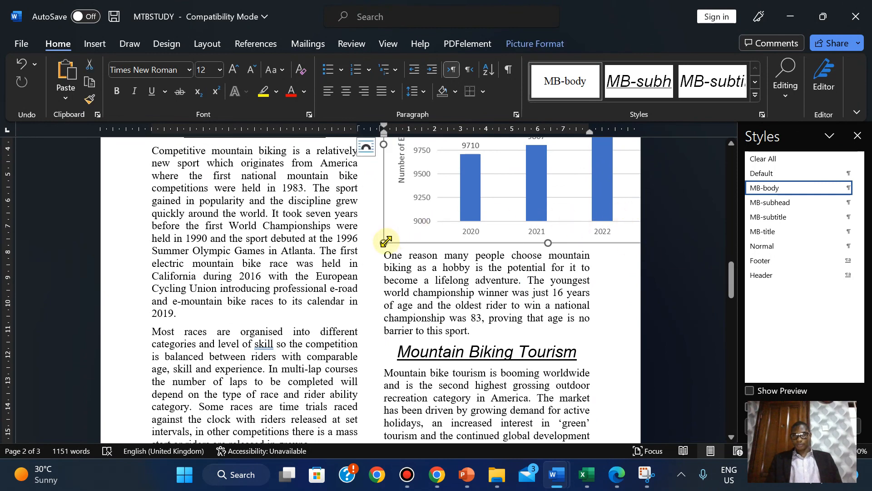
{"action": "left_click_drag", "start_coordinate": [386, 241], "coordinate": [466, 129]}
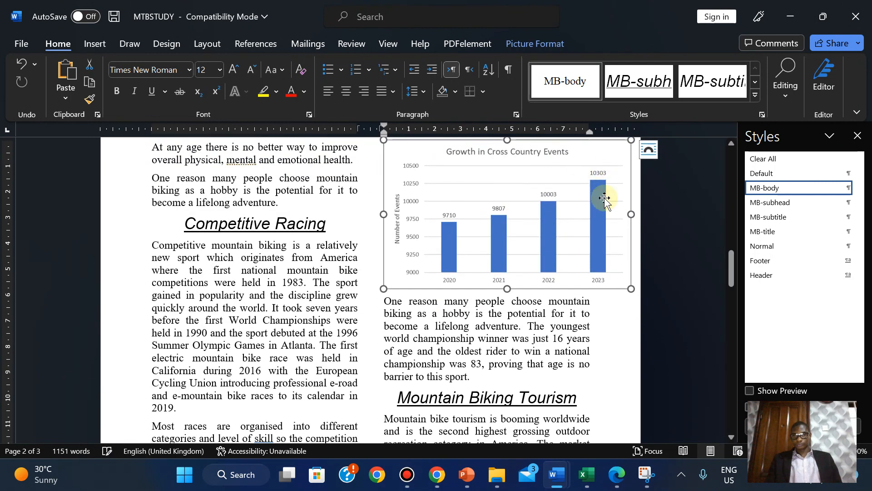
{"action": "left_click_drag", "start_coordinate": [633, 288], "coordinate": [598, 261]}
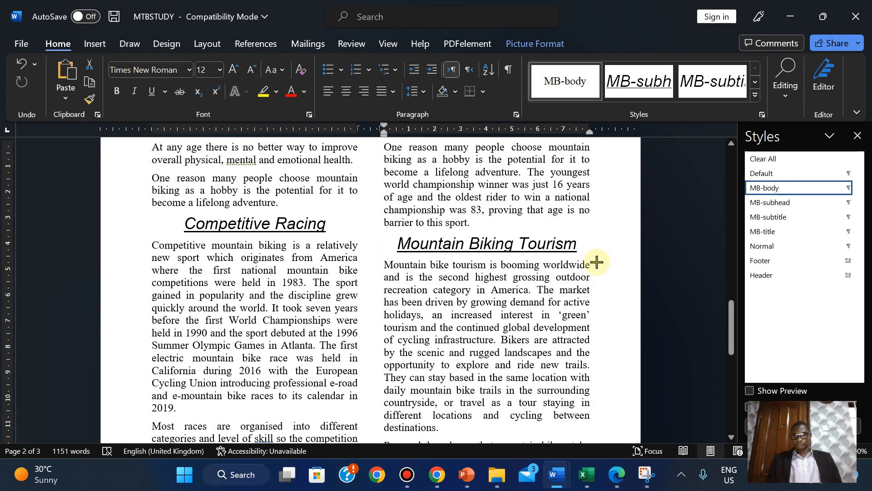
{"action": "scroll", "coordinate": [596, 259], "scroll_direction": "down", "scroll_amount": 5}
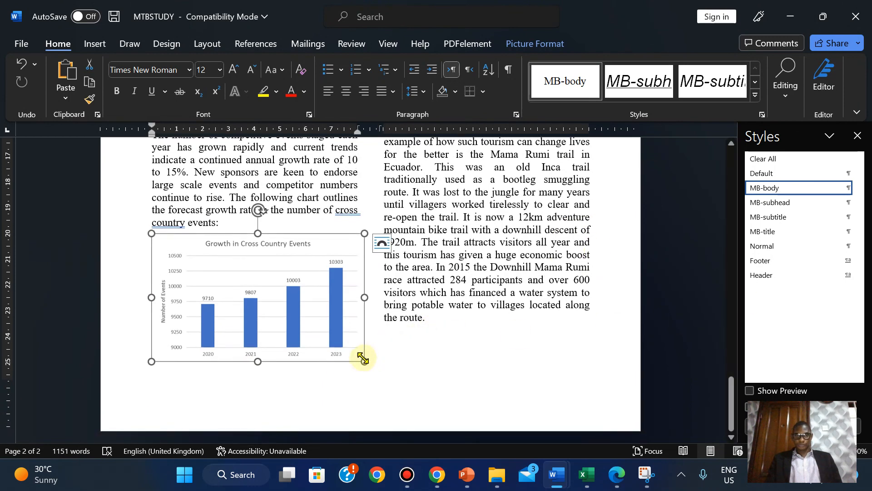
{"action": "left_click_drag", "start_coordinate": [363, 359], "coordinate": [359, 352]}
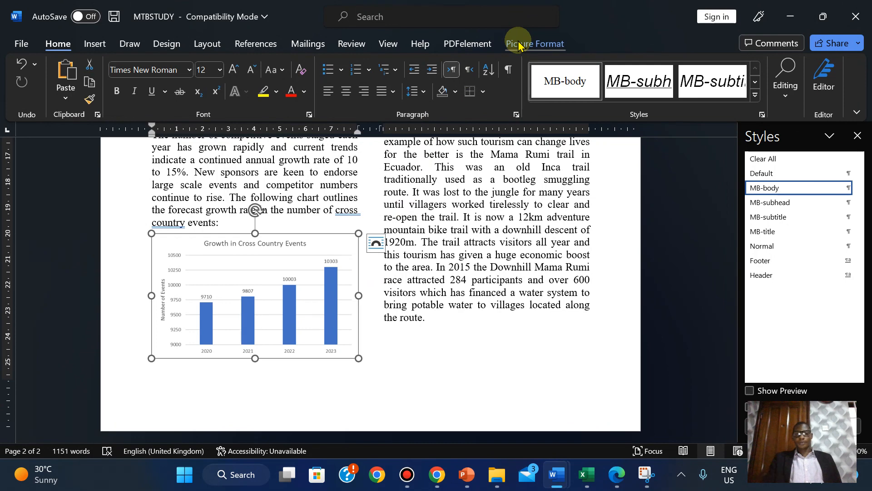
- Fine-tune the chart size with gridlines shown, then turn Gridlines off
{"action": "left_click", "coordinate": [393, 42]}
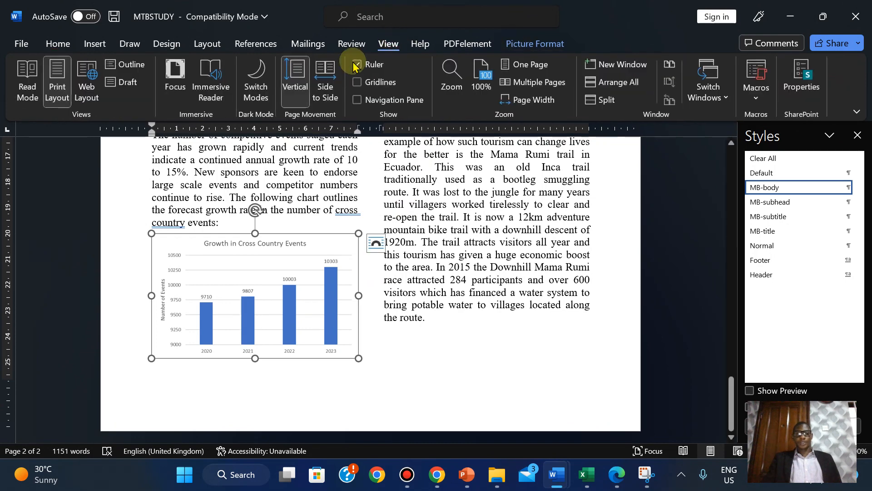
{"action": "left_click", "coordinate": [363, 83]}
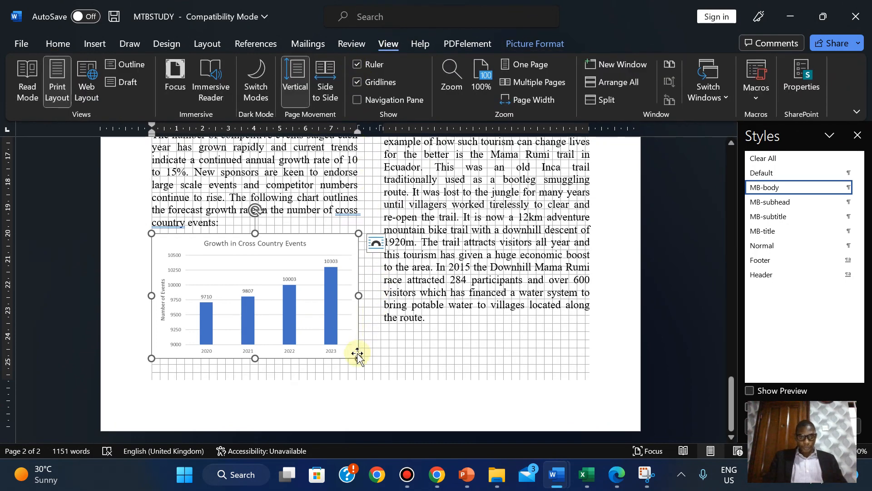
{"action": "left_click_drag", "start_coordinate": [353, 353], "coordinate": [351, 352]}
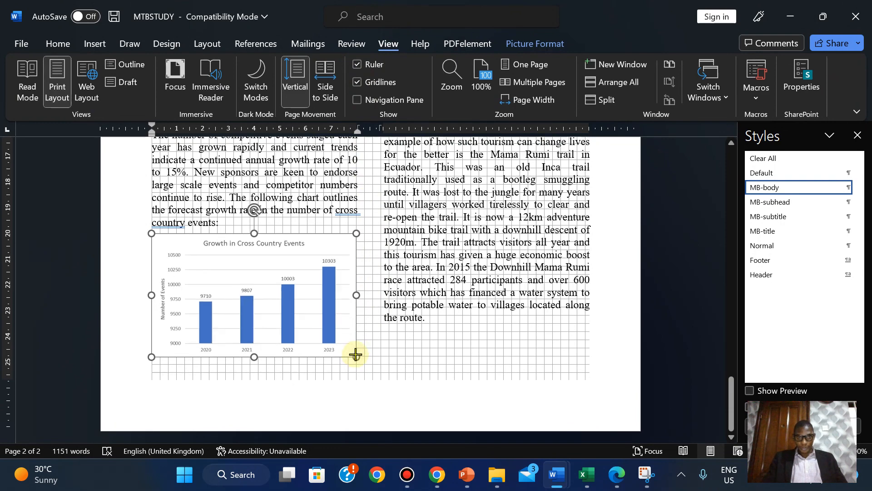
{"action": "left_click", "coordinate": [381, 82]}
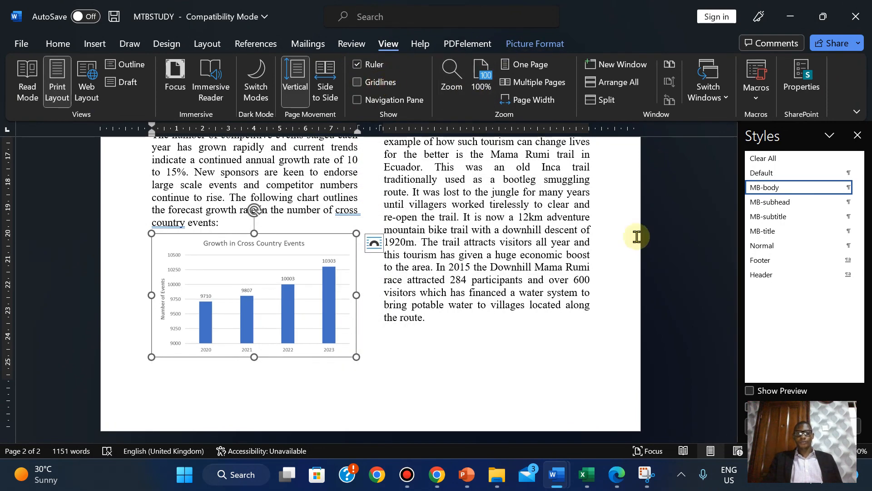
- Read question 16's chart placement requirements in the exam paper, then switch back to MTBSTUDY
{"action": "left_click", "coordinate": [617, 475]}
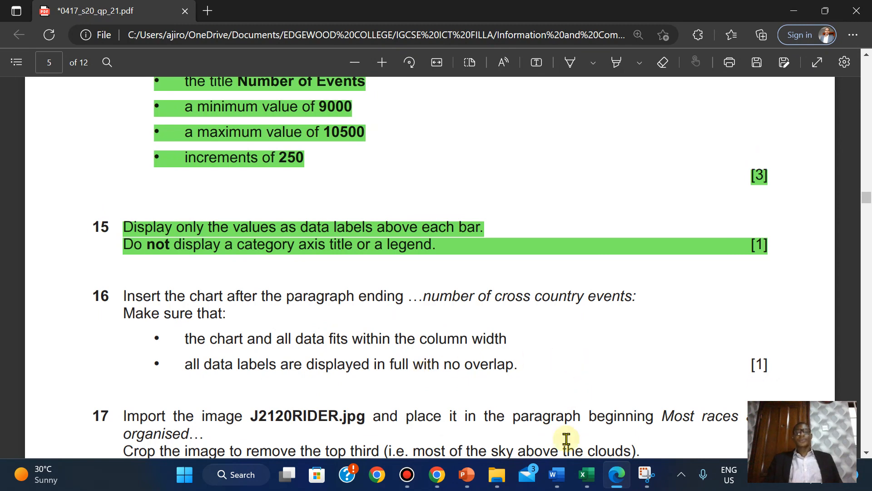
{"action": "mouse_move", "coordinate": [555, 475]}
{"action": "left_click", "coordinate": [619, 412]}
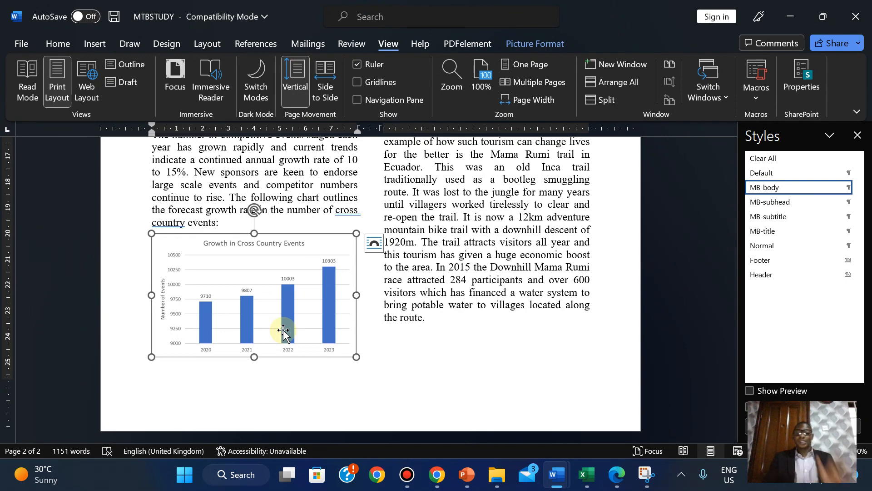
- Compare with the original Growth in Cross Country Events chart in Excel, then reshow the exam paper
{"action": "left_click", "coordinate": [587, 475]}
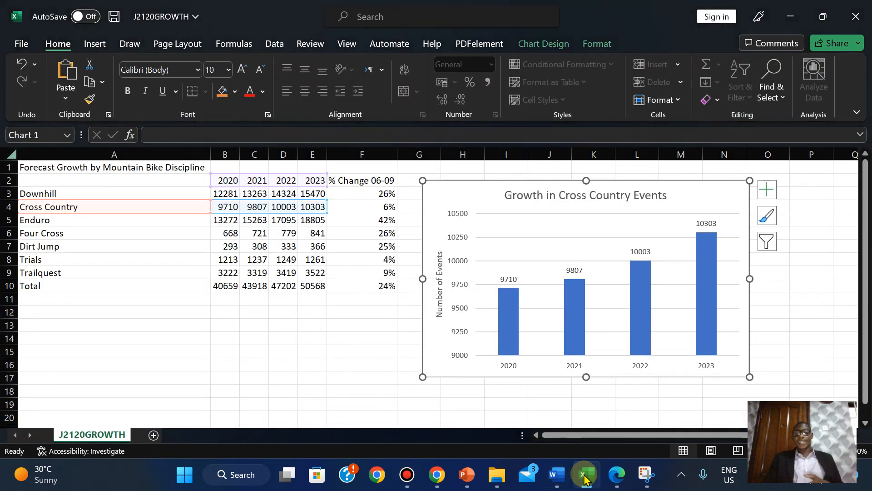
{"action": "left_click", "coordinate": [586, 476]}
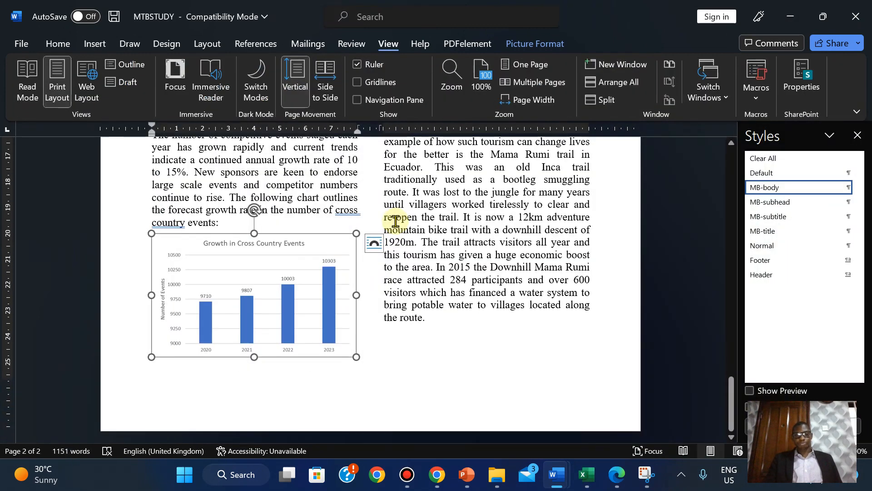
{"action": "left_click", "coordinate": [385, 295]}
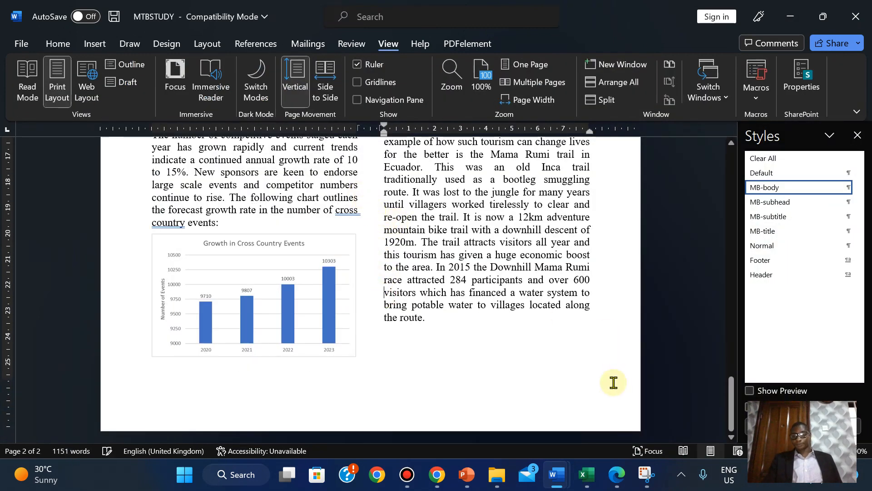
{"action": "left_click", "coordinate": [616, 474]}
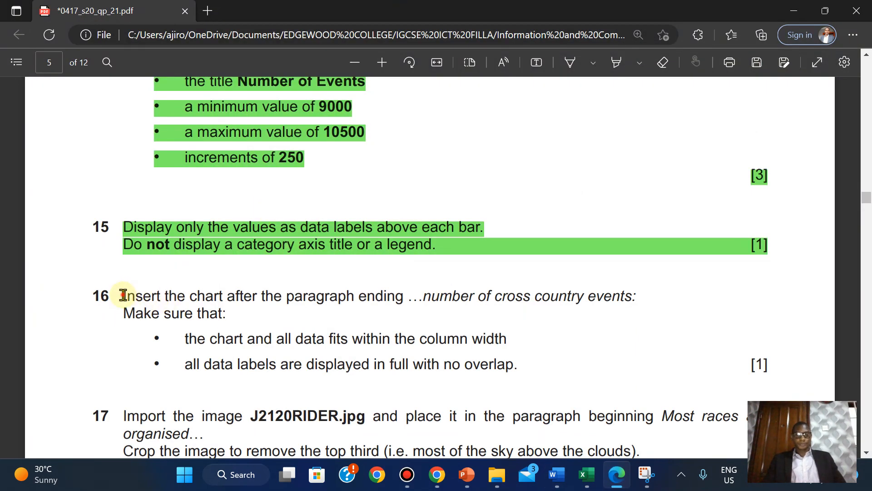
- Highlight question 16 in green and scroll down to question 17
{"action": "left_click_drag", "start_coordinate": [123, 294], "coordinate": [770, 365]}
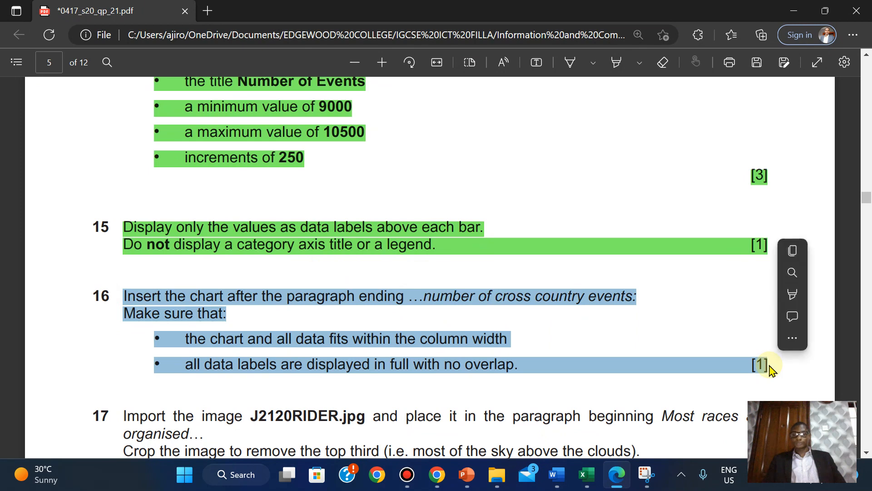
{"action": "mouse_move", "coordinate": [768, 294]}
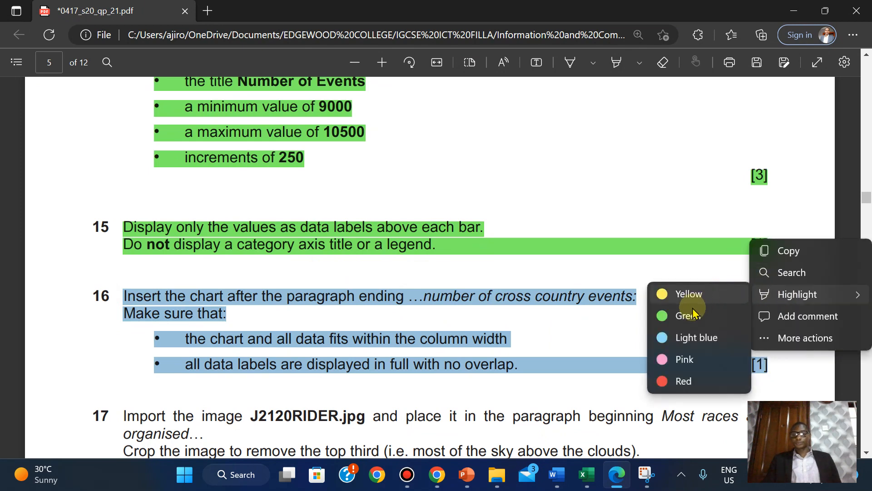
{"action": "left_click", "coordinate": [690, 315]}
{"action": "scroll", "coordinate": [390, 357], "scroll_direction": "down", "scroll_amount": 3}
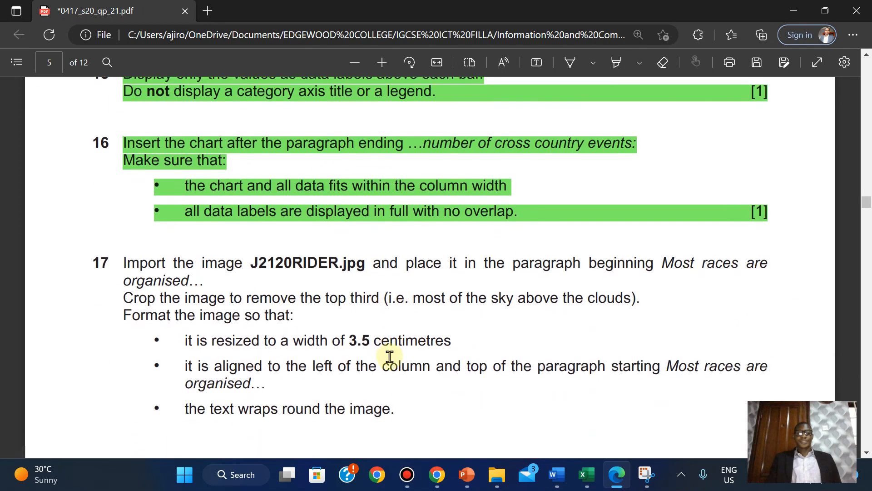
{"action": "scroll", "coordinate": [390, 356], "scroll_direction": "down", "scroll_amount": 2}
{"action": "scroll", "coordinate": [390, 356], "scroll_direction": "down", "scroll_amount": 1}
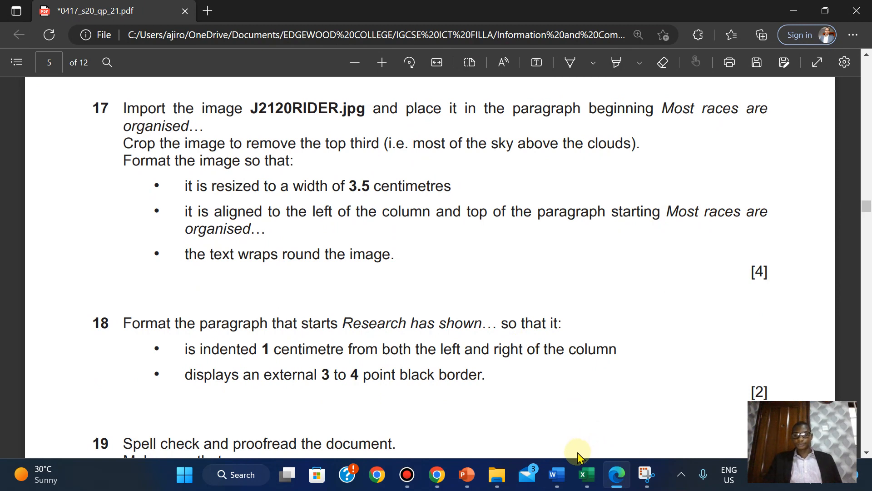
- Glance at the MTBSTUDY document, then return to question 17 in the exam paper
{"action": "mouse_move", "coordinate": [565, 473]}
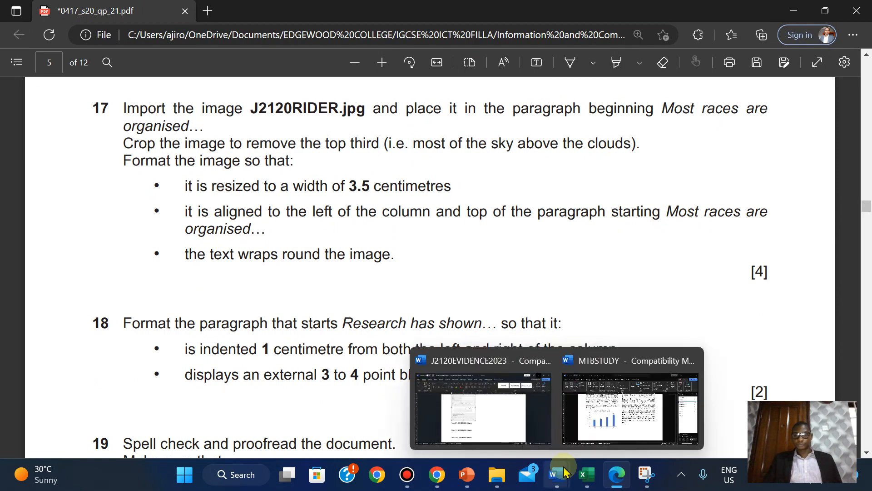
{"action": "left_click", "coordinate": [619, 412]}
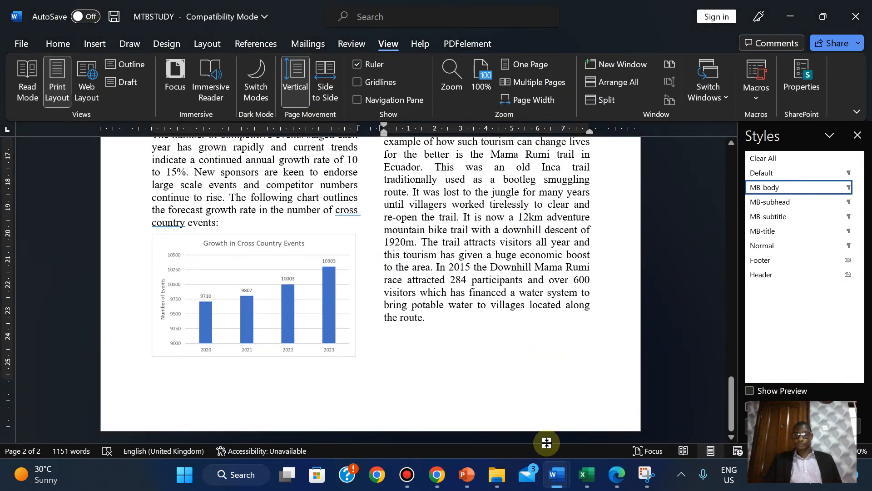
{"action": "left_click", "coordinate": [617, 475]}
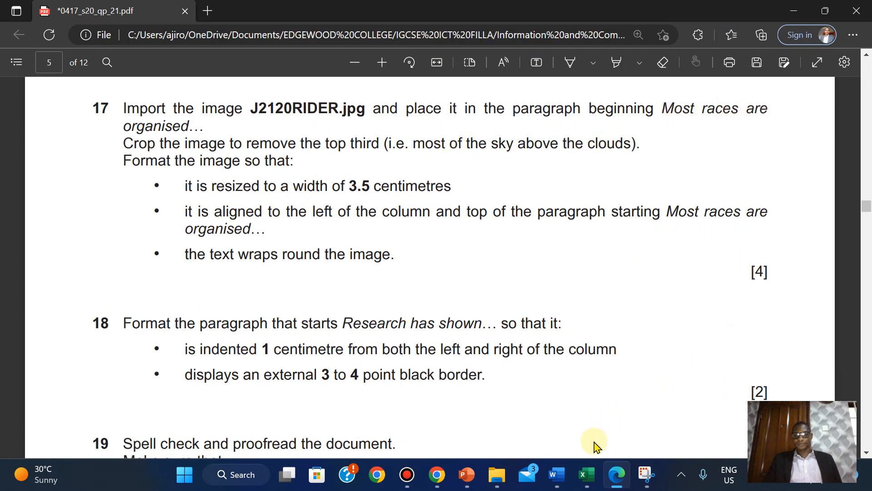
- Use Find in MTBSTUDY to search for 'most races are'
{"action": "mouse_move", "coordinate": [558, 472]}
{"action": "left_click", "coordinate": [621, 402]}
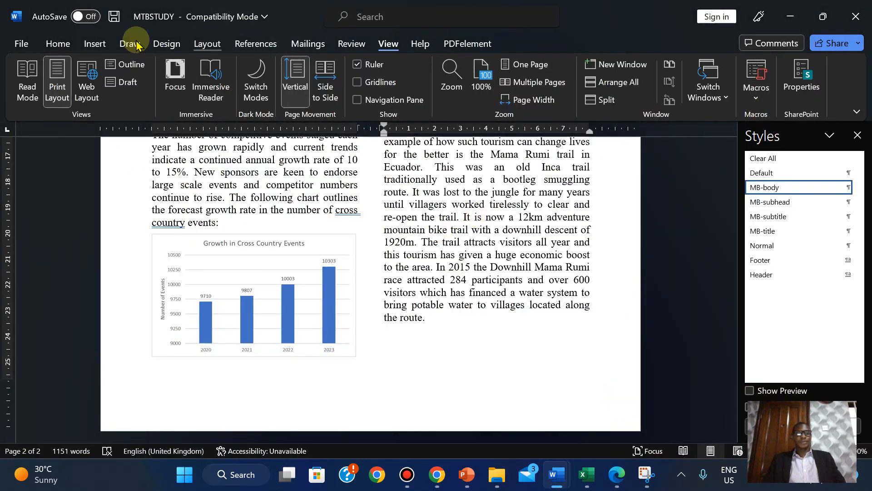
{"action": "left_click", "coordinate": [55, 44]}
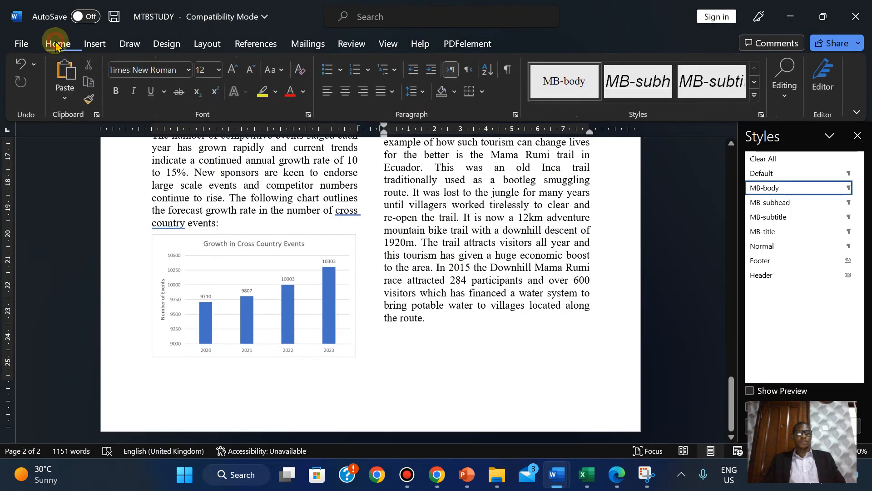
{"action": "left_click", "coordinate": [785, 80]}
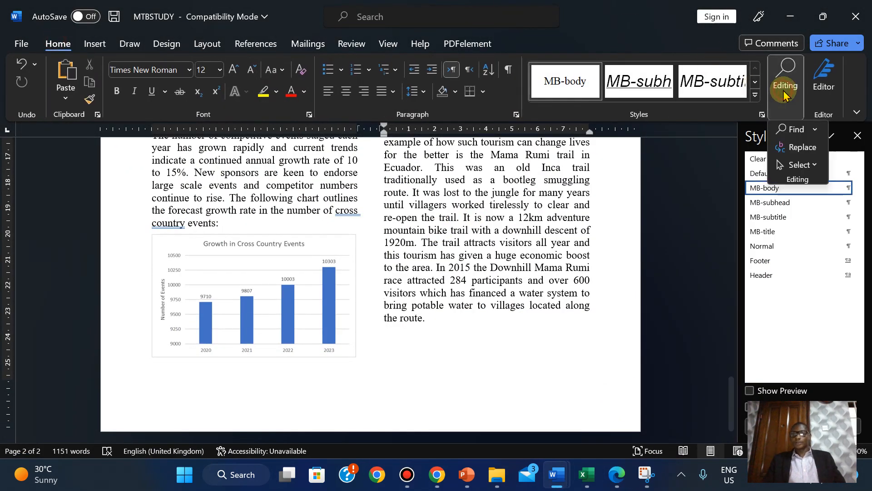
{"action": "left_click", "coordinate": [791, 131]}
{"action": "type", "text": "mostr"}
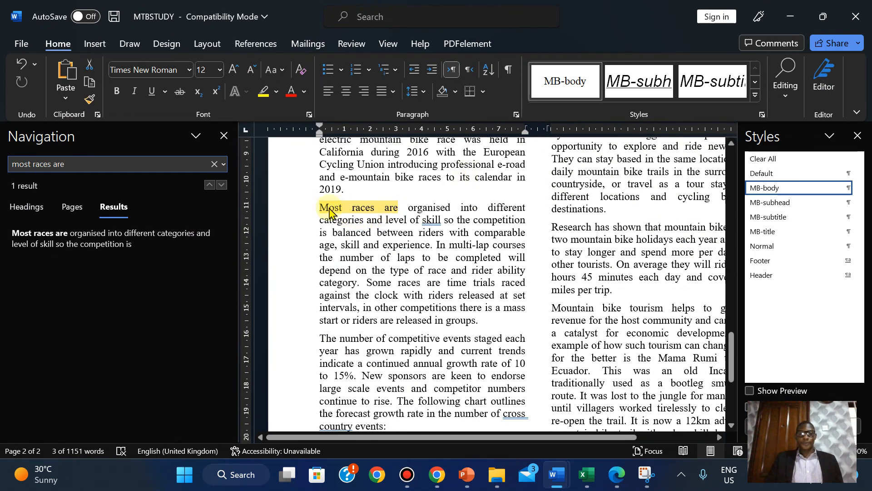
- Close the Navigation pane and return to question 17 in the exam paper
{"action": "left_click", "coordinate": [323, 209]}
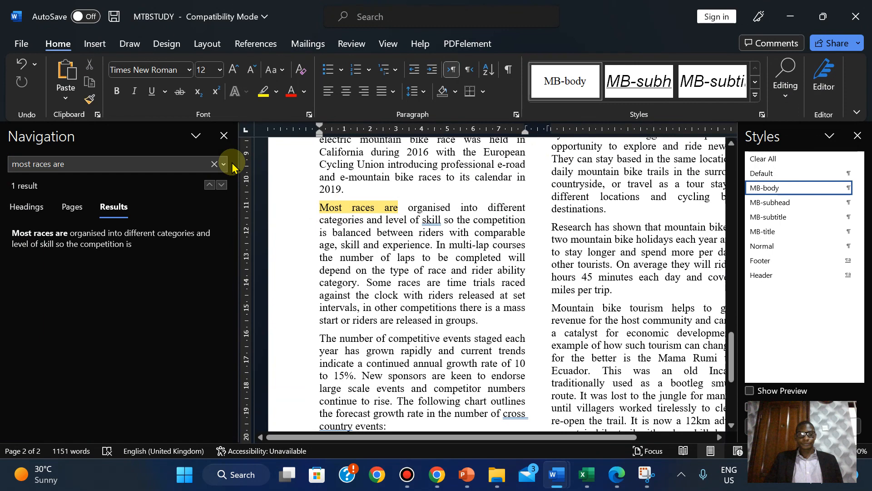
{"action": "left_click", "coordinate": [223, 136]}
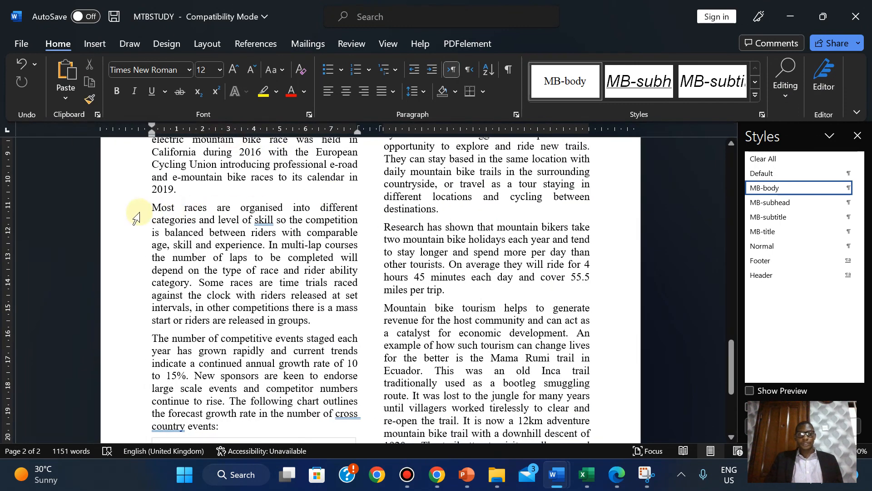
{"action": "left_click", "coordinate": [615, 476]}
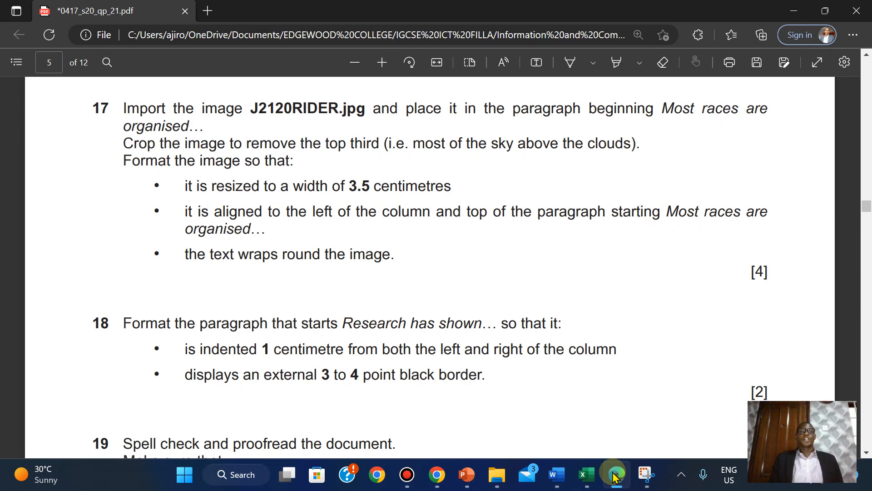
- Insert J2120RIDER.jpg from this device at 'Most races are organised', checking the exam paper afterwards
{"action": "mouse_move", "coordinate": [557, 474]}
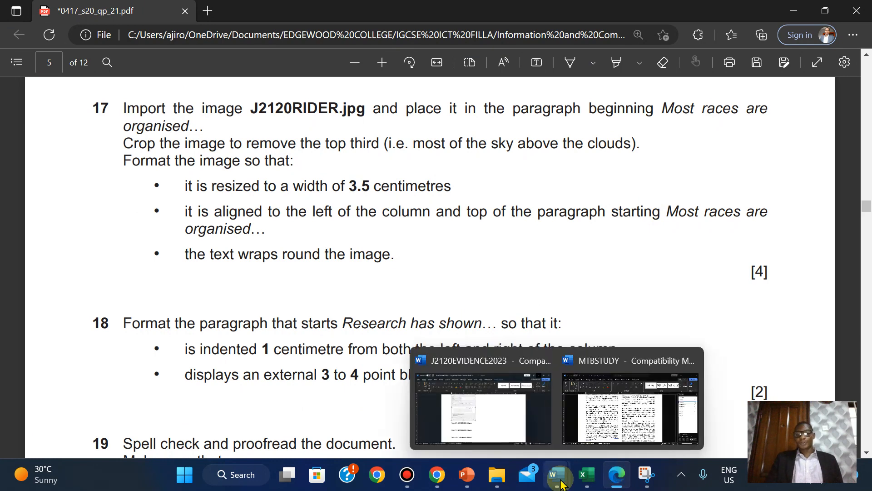
{"action": "left_click", "coordinate": [612, 400]}
{"action": "left_click", "coordinate": [94, 43]}
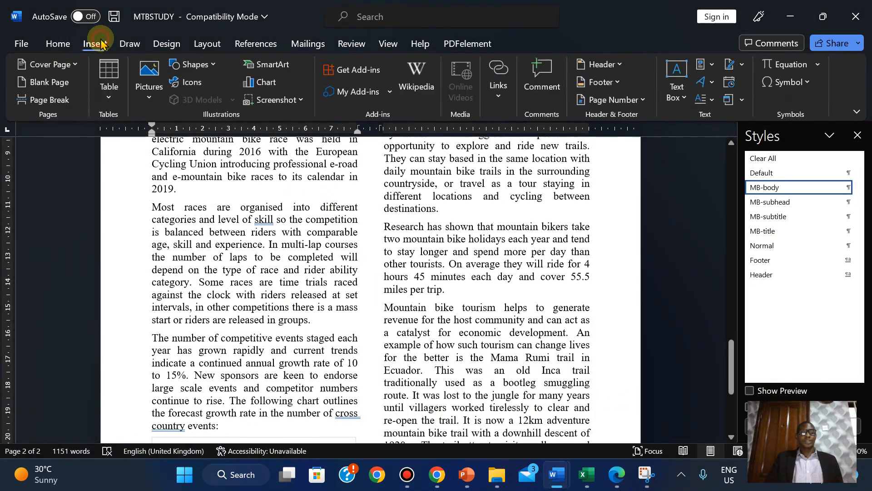
{"action": "left_click", "coordinate": [150, 77]}
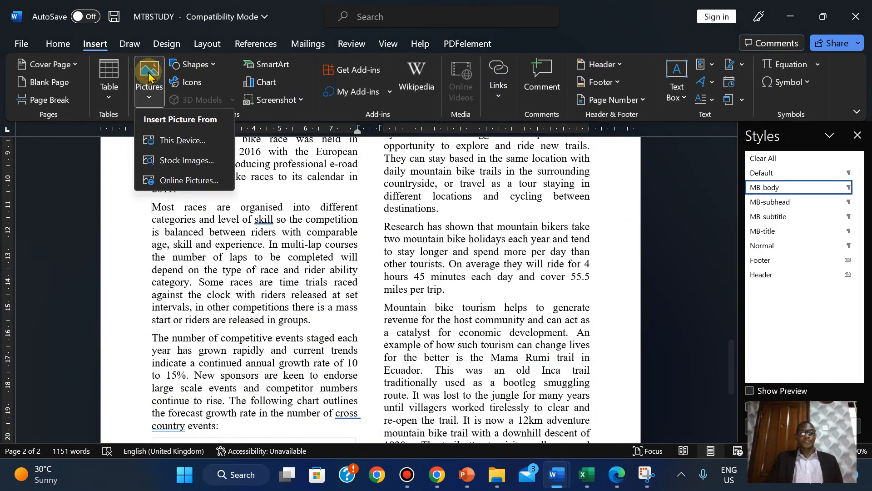
{"action": "left_click", "coordinate": [159, 140]}
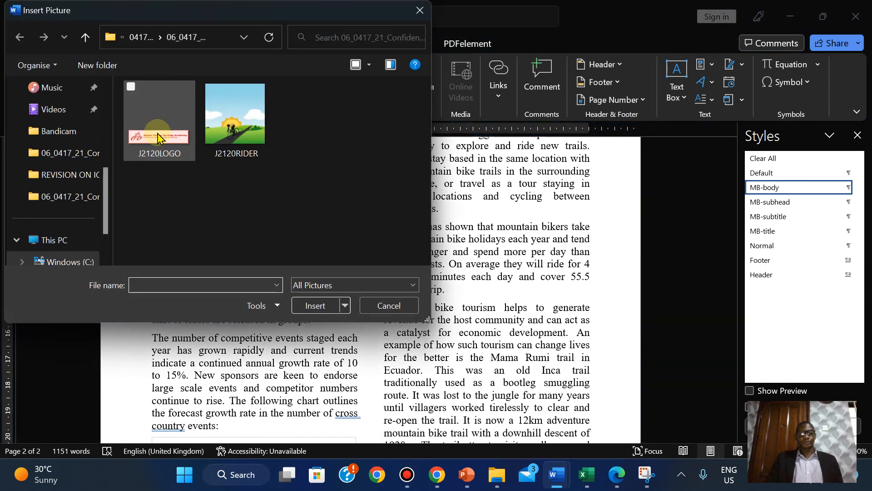
{"action": "left_click", "coordinate": [241, 118]}
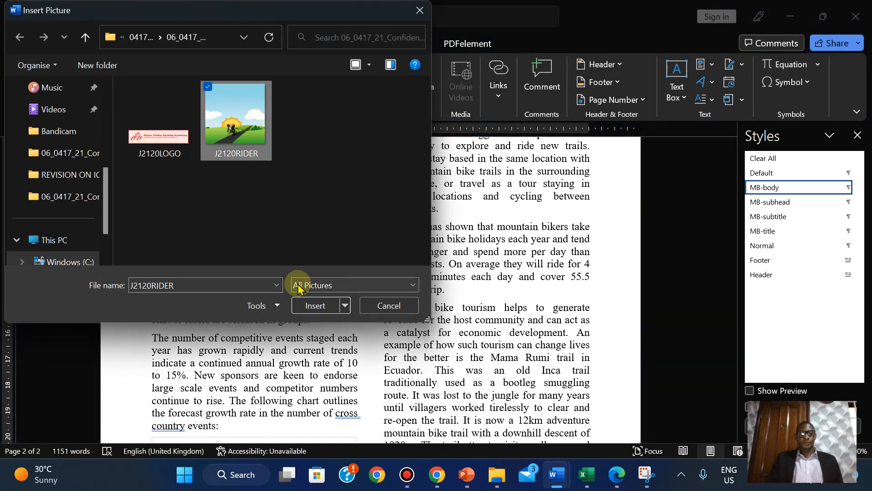
{"action": "left_click", "coordinate": [318, 306]}
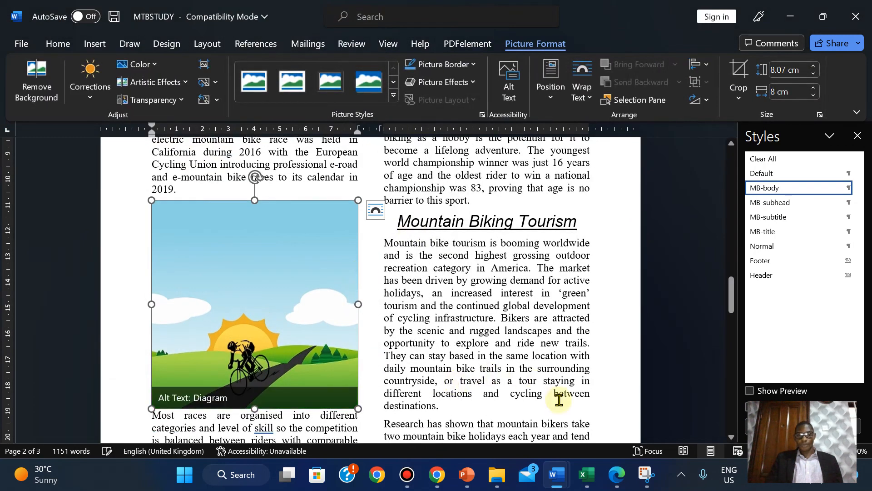
{"action": "left_click", "coordinate": [616, 476]}
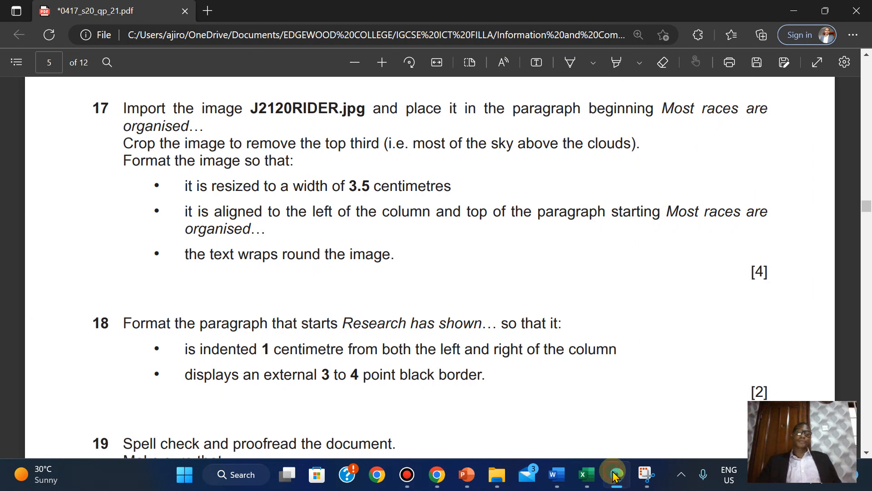
{"action": "left_click", "coordinate": [614, 476]}
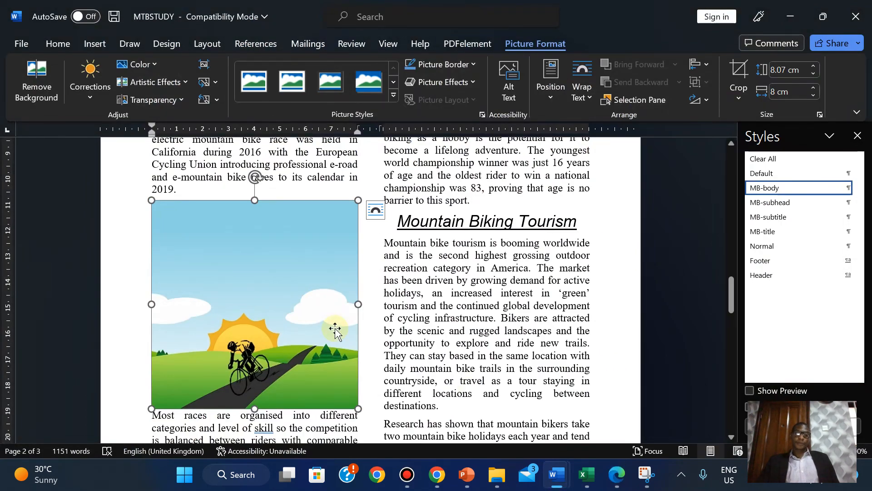
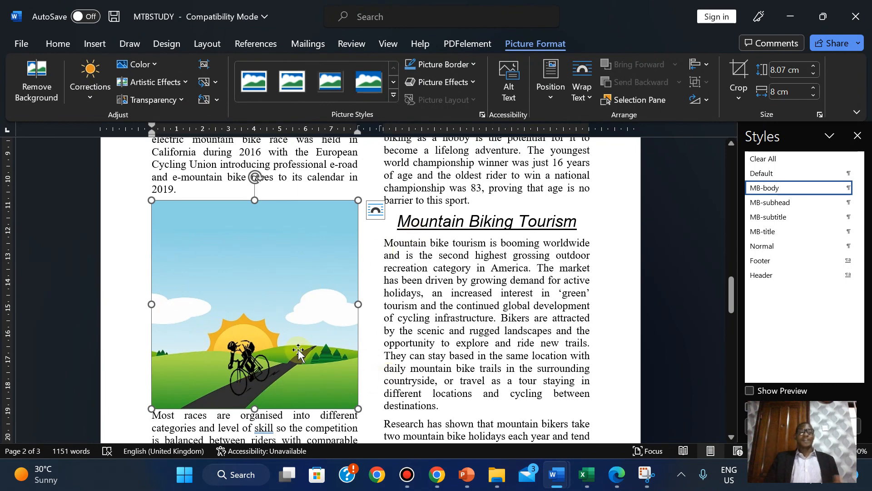
- Glance at the exam paper PDF, then return to the MTBSTUDY document
{"action": "left_click", "coordinate": [619, 474]}
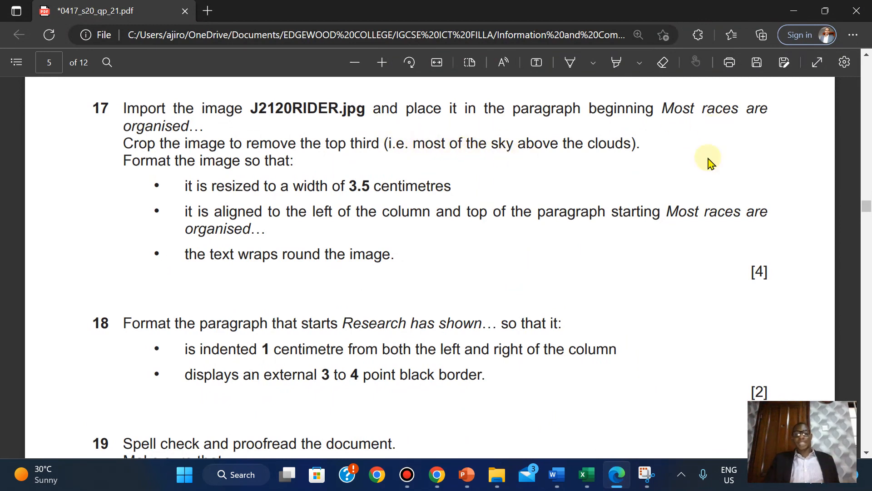
{"action": "mouse_move", "coordinate": [556, 474]}
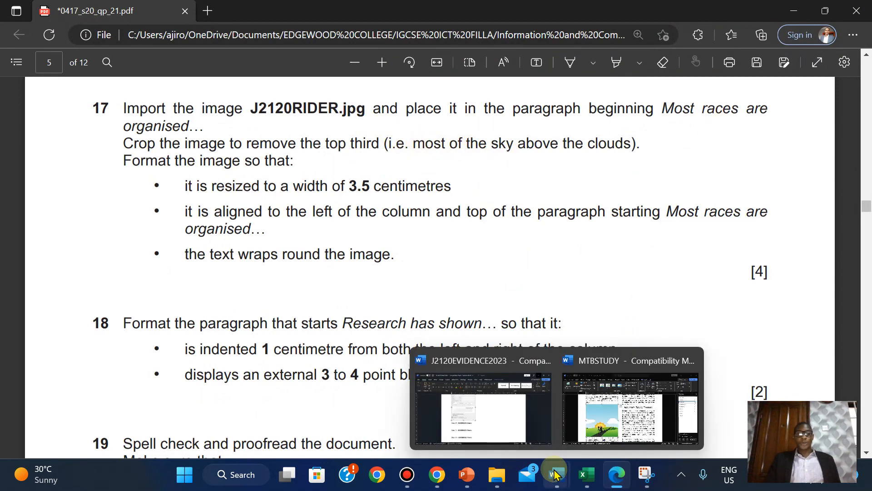
{"action": "left_click", "coordinate": [630, 406]}
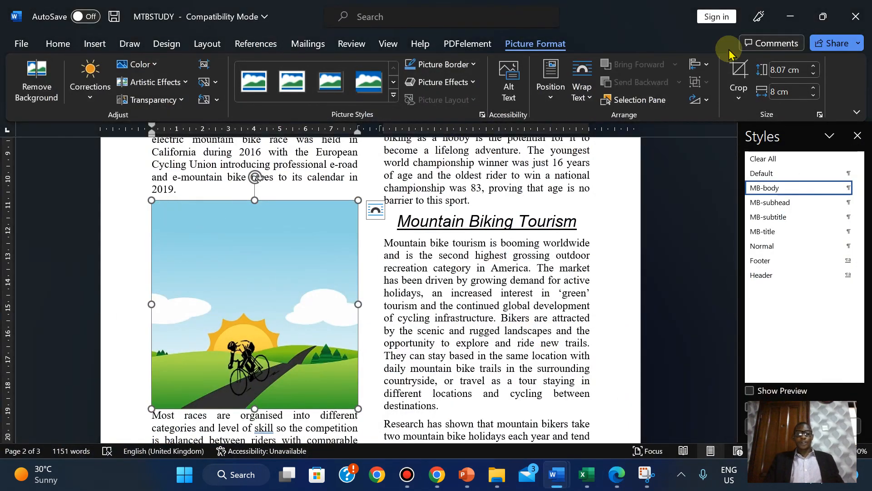
- Crop the sky off the top of the rider picture, leaving it 5.88 × 8 cm
{"action": "left_click", "coordinate": [738, 72]}
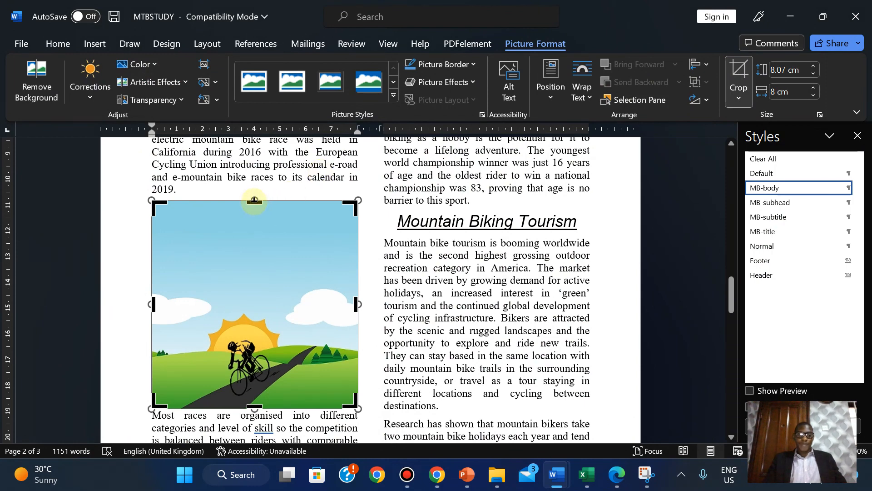
{"action": "left_click_drag", "start_coordinate": [254, 201], "coordinate": [255, 248]}
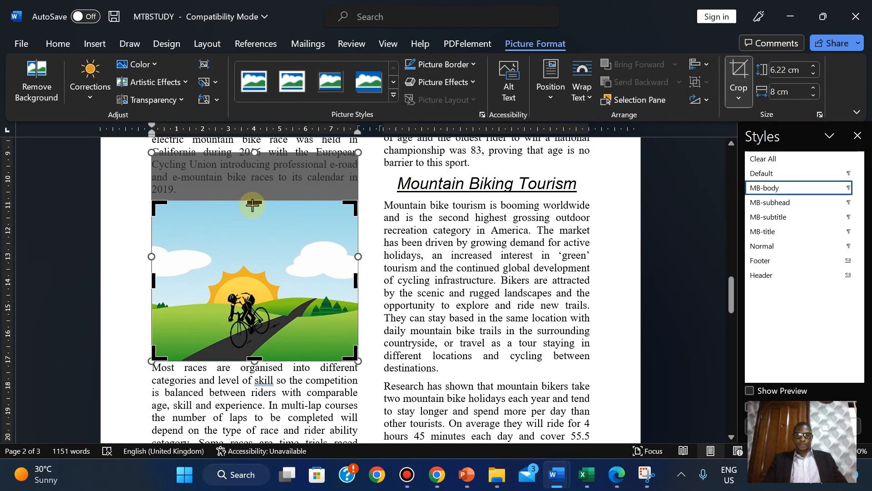
{"action": "left_click_drag", "start_coordinate": [253, 204], "coordinate": [253, 210]}
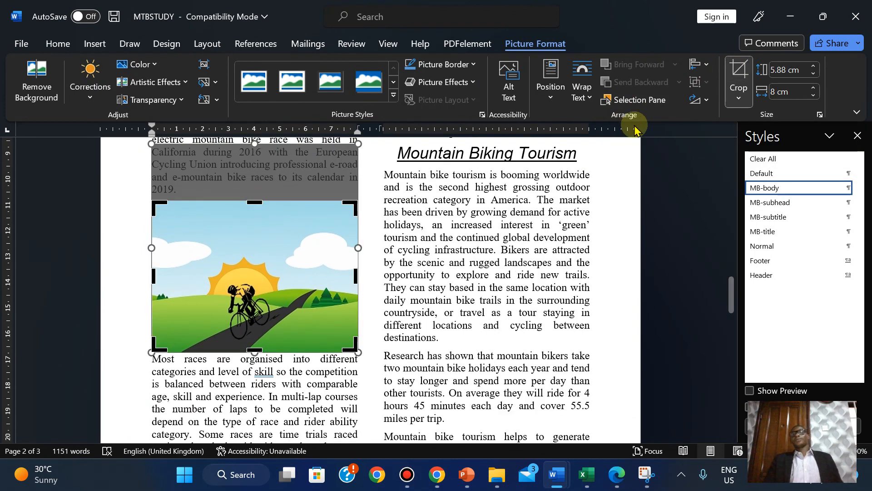
{"action": "left_click", "coordinate": [737, 69]}
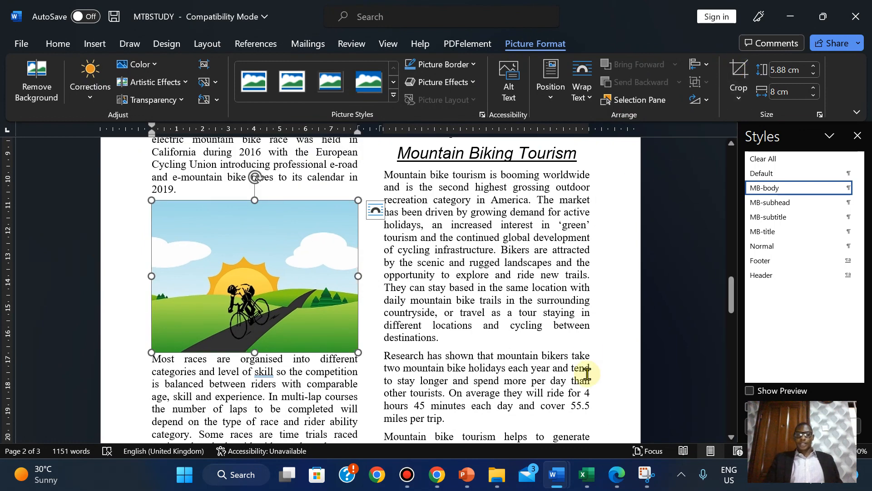
{"action": "left_click", "coordinate": [620, 475]}
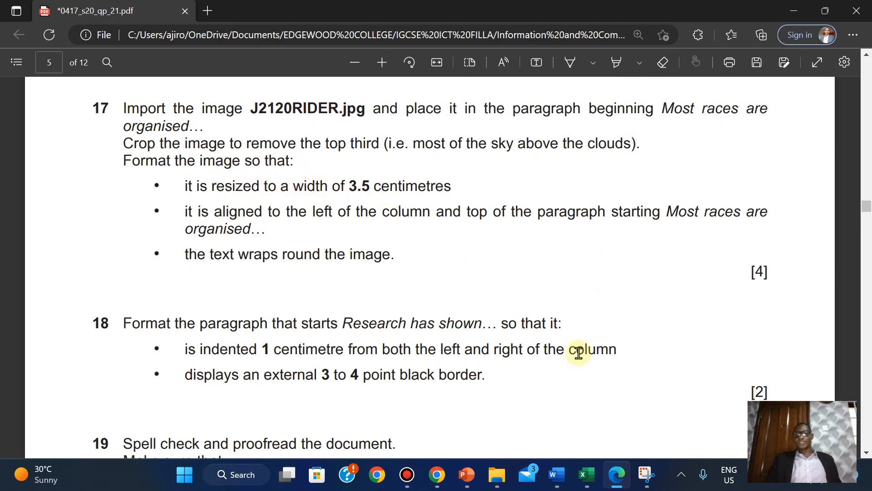
{"action": "mouse_move", "coordinate": [557, 474]}
{"action": "left_click", "coordinate": [600, 429]}
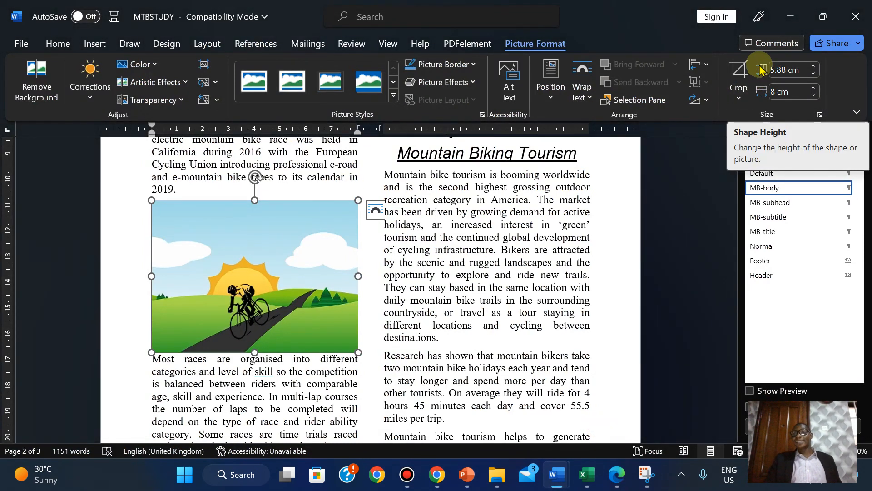
- Reduce the rider picture's width to 3.5 cm, making it 2.57 cm high
{"action": "left_click", "coordinate": [815, 96]}
{"action": "left_click", "coordinate": [815, 96]}
{"action": "left_click", "coordinate": [815, 95]}
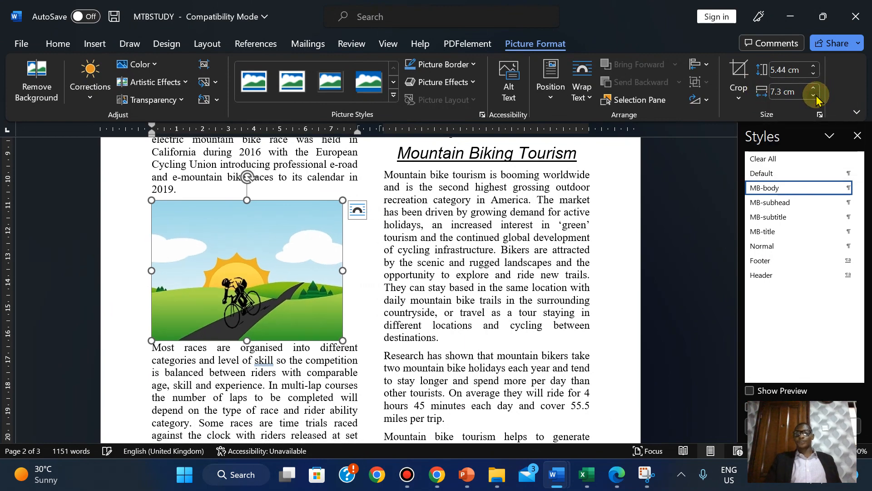
{"action": "left_click", "coordinate": [815, 95]}
{"action": "left_click", "coordinate": [815, 96]}
{"action": "left_click", "coordinate": [815, 95]}
{"action": "left_click", "coordinate": [815, 96]}
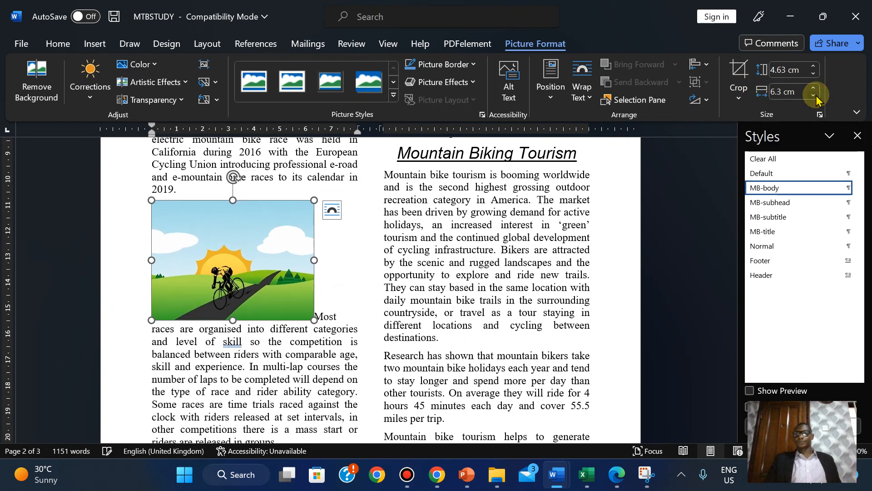
{"action": "left_click", "coordinate": [815, 95]}
{"action": "left_click", "coordinate": [815, 95]}
{"action": "left_click", "coordinate": [815, 95]}
{"action": "left_click", "coordinate": [815, 95]}
{"action": "left_click", "coordinate": [815, 95]}
{"action": "left_click", "coordinate": [815, 96]}
{"action": "left_click", "coordinate": [815, 95]}
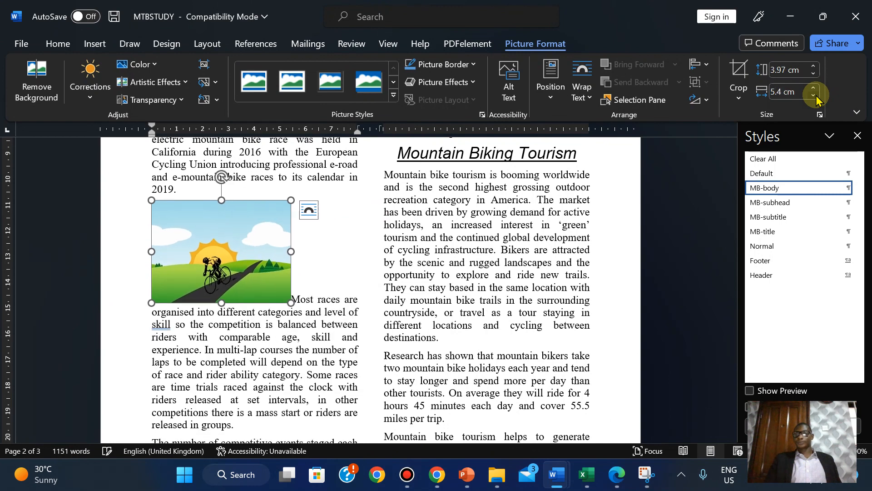
{"action": "left_click", "coordinate": [816, 95]}
{"action": "left_click", "coordinate": [815, 96]}
{"action": "left_click", "coordinate": [815, 96]}
{"action": "left_click", "coordinate": [815, 96]}
{"action": "left_click", "coordinate": [815, 95]}
{"action": "left_click", "coordinate": [815, 95]}
{"action": "left_click", "coordinate": [816, 95]}
{"action": "left_click", "coordinate": [816, 96]}
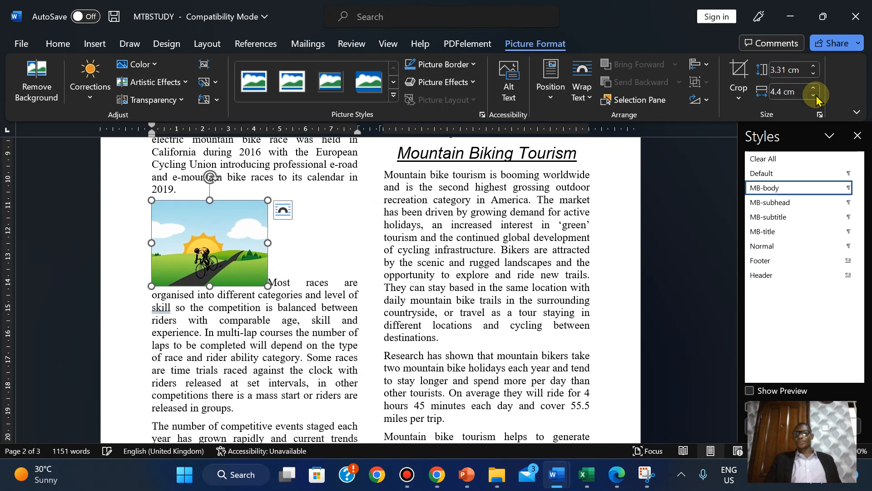
{"action": "left_click", "coordinate": [815, 96]}
{"action": "left_click", "coordinate": [815, 95]}
{"action": "left_click", "coordinate": [815, 95]}
{"action": "left_click", "coordinate": [816, 95]}
{"action": "left_click", "coordinate": [815, 96]}
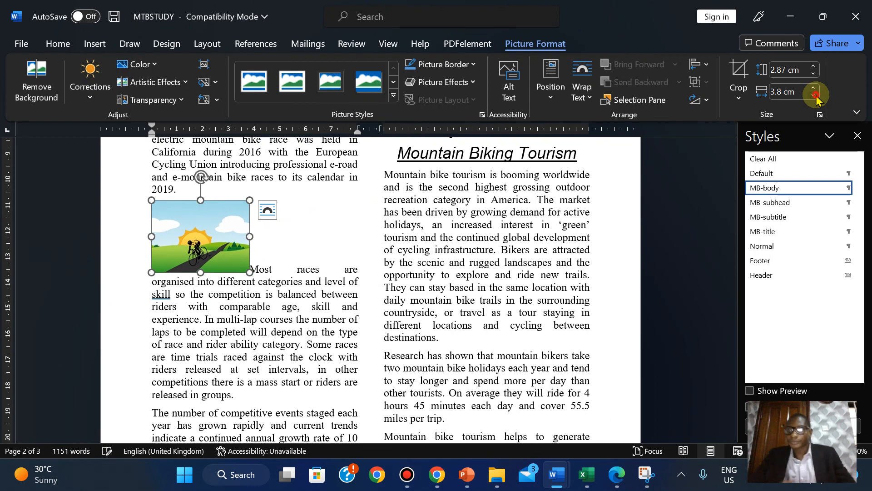
{"action": "left_click", "coordinate": [816, 95]}
{"action": "left_click", "coordinate": [815, 95]}
{"action": "left_click", "coordinate": [816, 95]}
{"action": "left_click", "coordinate": [815, 95]}
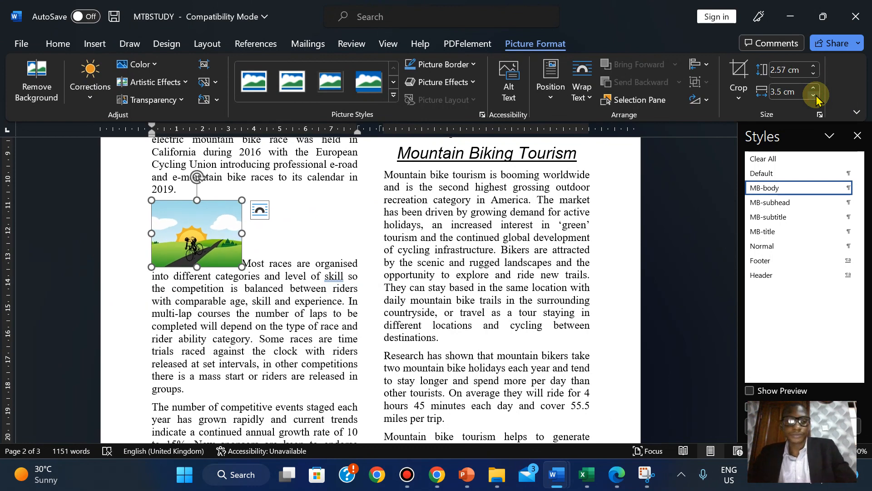
{"action": "left_click", "coordinate": [617, 474]}
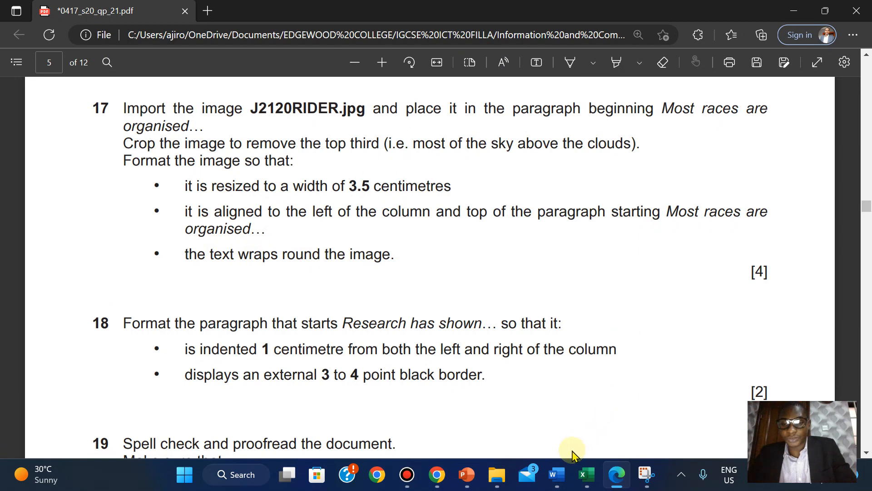
- Apply Tight text wrapping to the rider picture so the 'Most races' paragraph flows beside it
{"action": "mouse_move", "coordinate": [558, 477]}
{"action": "left_click", "coordinate": [630, 407]}
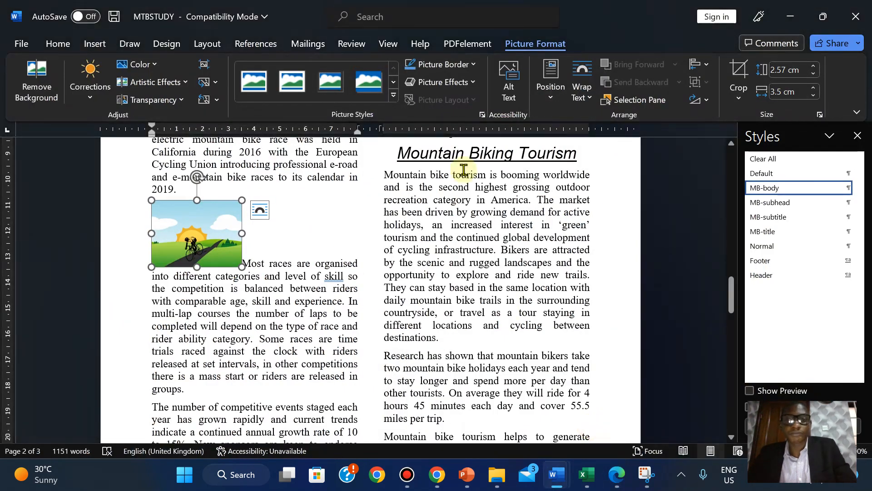
{"action": "left_click", "coordinate": [580, 94]}
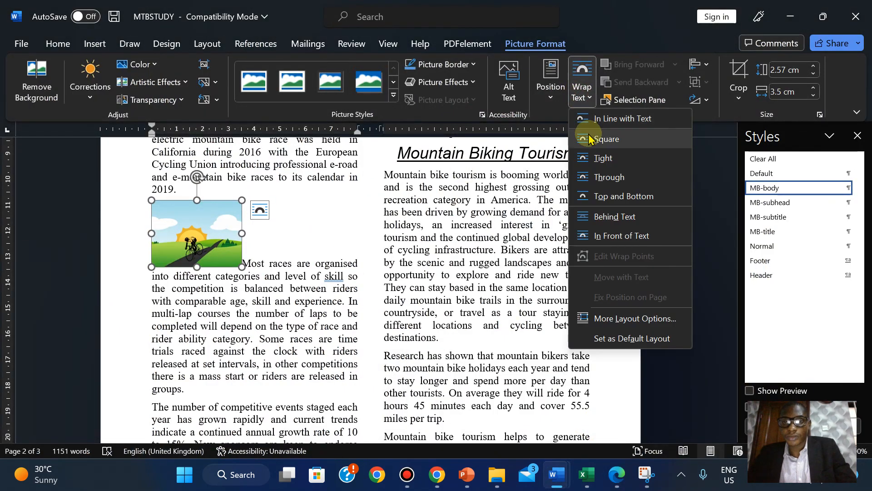
{"action": "left_click", "coordinate": [595, 160]}
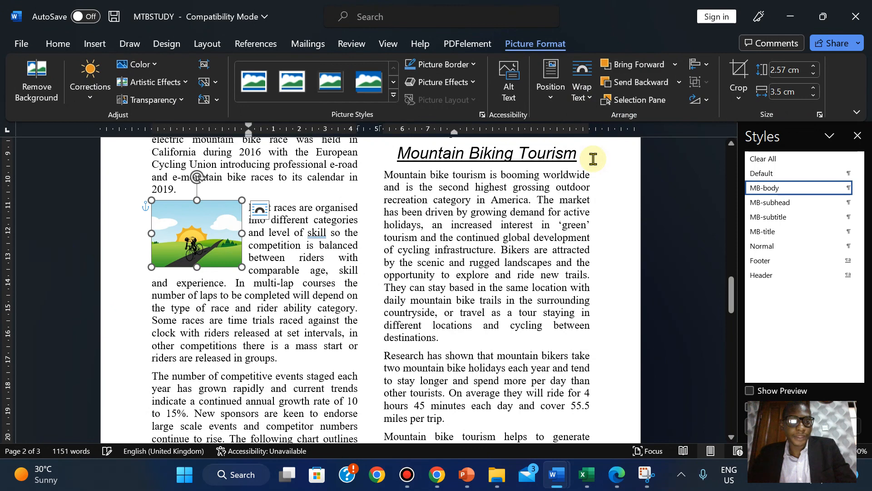
{"action": "left_click", "coordinate": [255, 261]}
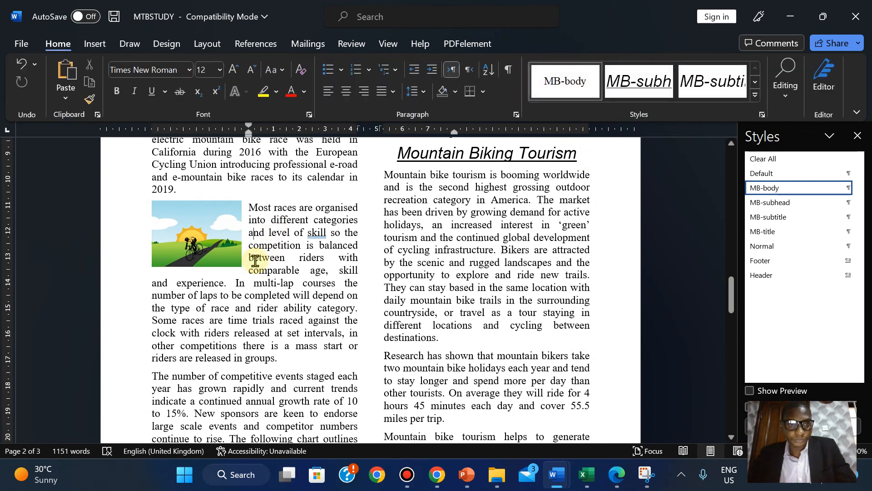
{"action": "scroll", "coordinate": [255, 260], "scroll_direction": "up", "scroll_amount": 5}
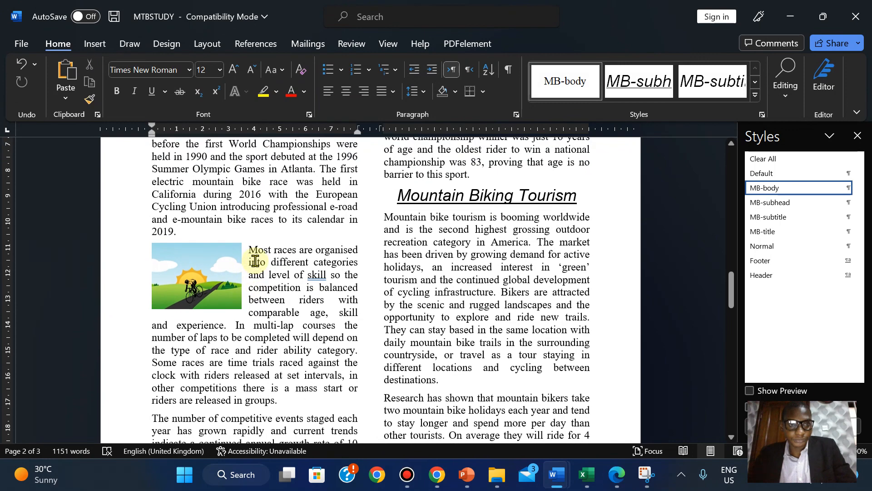
{"action": "scroll", "coordinate": [256, 261], "scroll_direction": "up", "scroll_amount": 2}
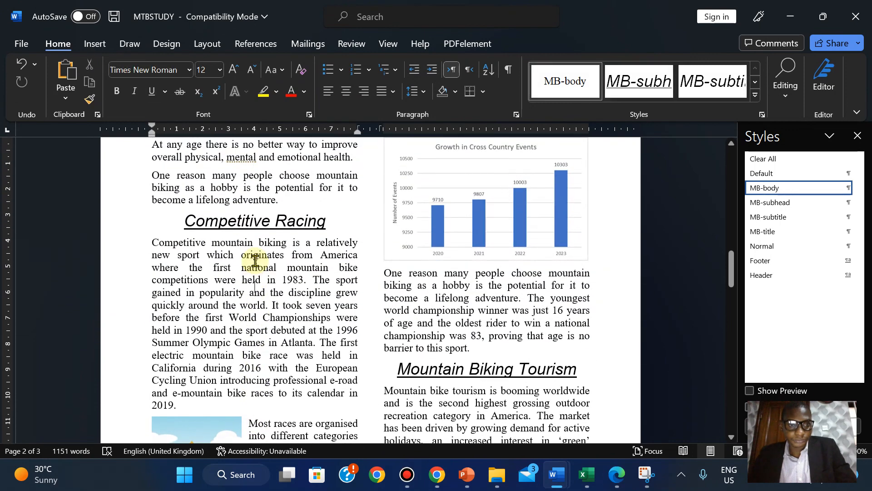
{"action": "scroll", "coordinate": [255, 261], "scroll_direction": "down", "scroll_amount": 7}
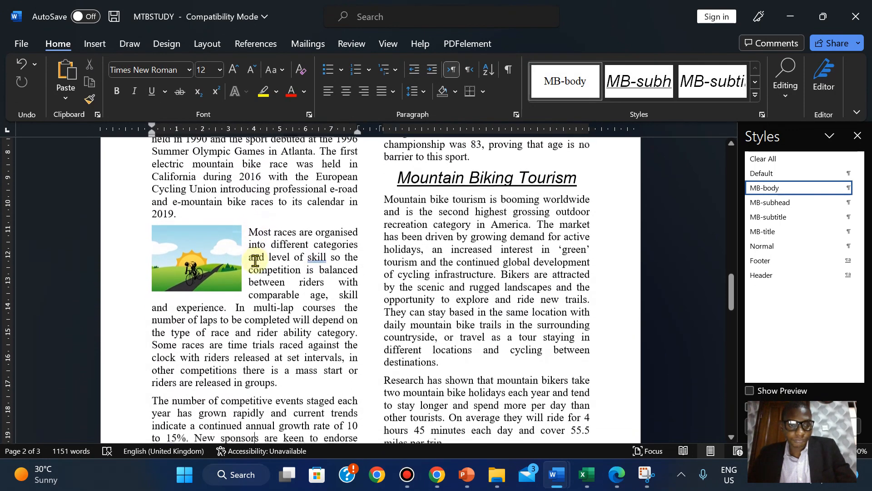
- Select all of question 17's text in the exam PDF and highlight it green
{"action": "mouse_move", "coordinate": [618, 475]}
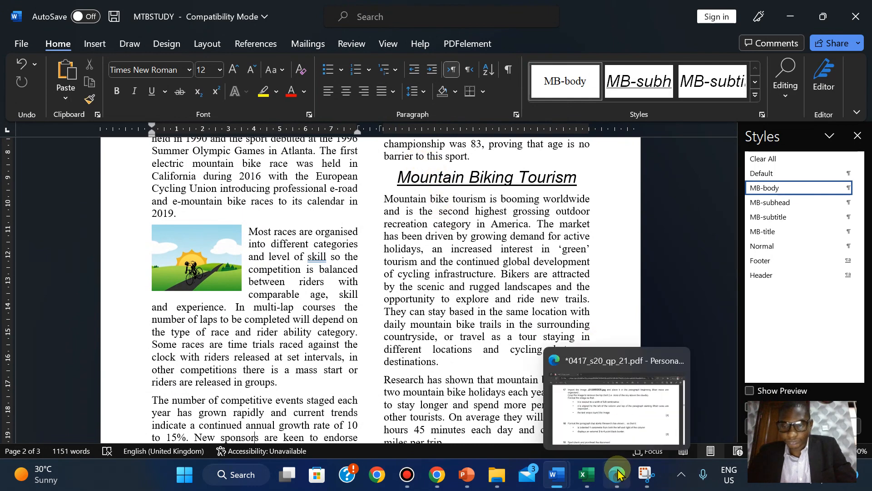
{"action": "left_click", "coordinate": [607, 387]}
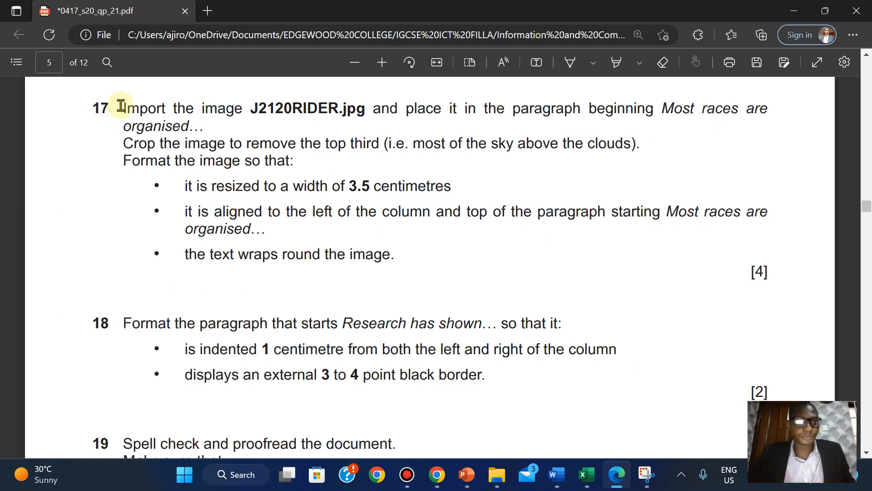
{"action": "left_click_drag", "start_coordinate": [121, 105], "coordinate": [771, 272]}
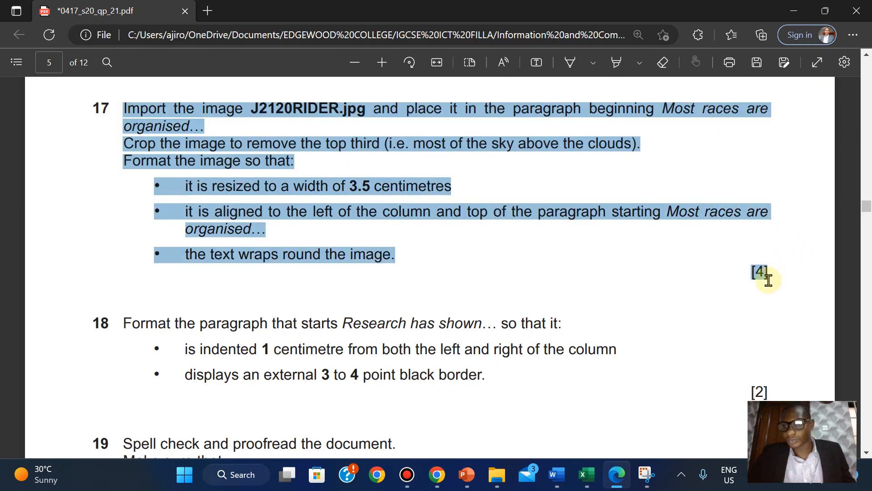
{"action": "mouse_move", "coordinate": [785, 206]}
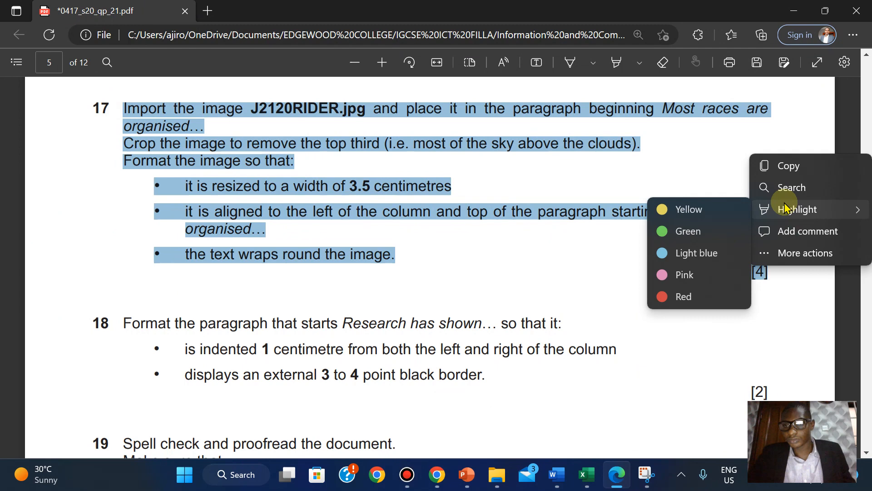
{"action": "left_click", "coordinate": [689, 231]}
{"action": "scroll", "coordinate": [142, 323], "scroll_direction": "down", "scroll_amount": 1}
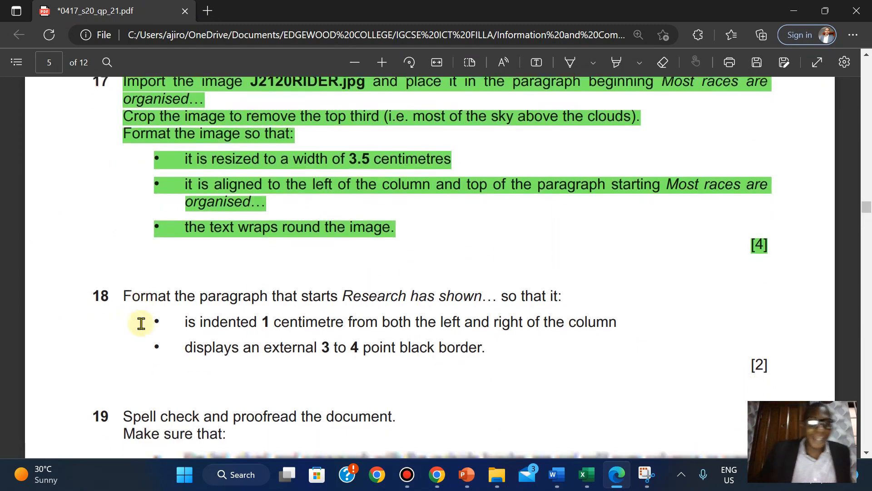
{"action": "scroll", "coordinate": [142, 323], "scroll_direction": "down", "scroll_amount": 3}
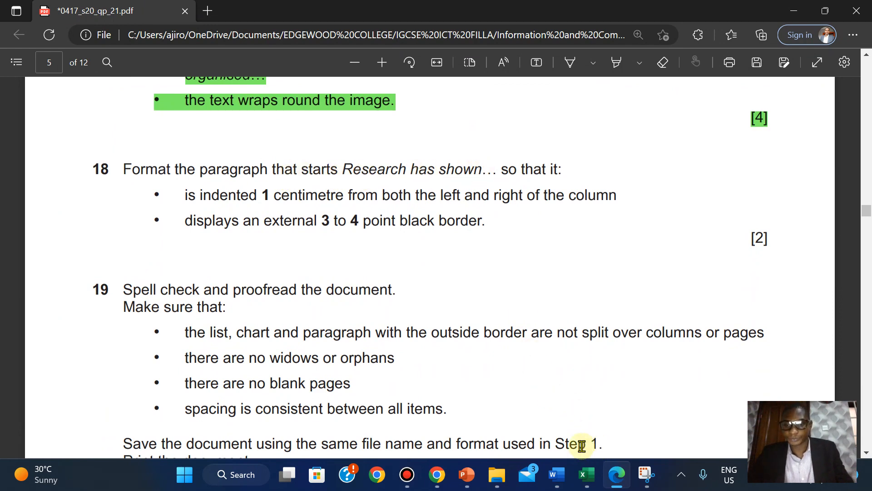
- Search MTBSTUDY for 'rese' and place the cursor before the 'Research has shown' paragraph
{"action": "mouse_move", "coordinate": [556, 480]}
{"action": "left_click", "coordinate": [613, 423]}
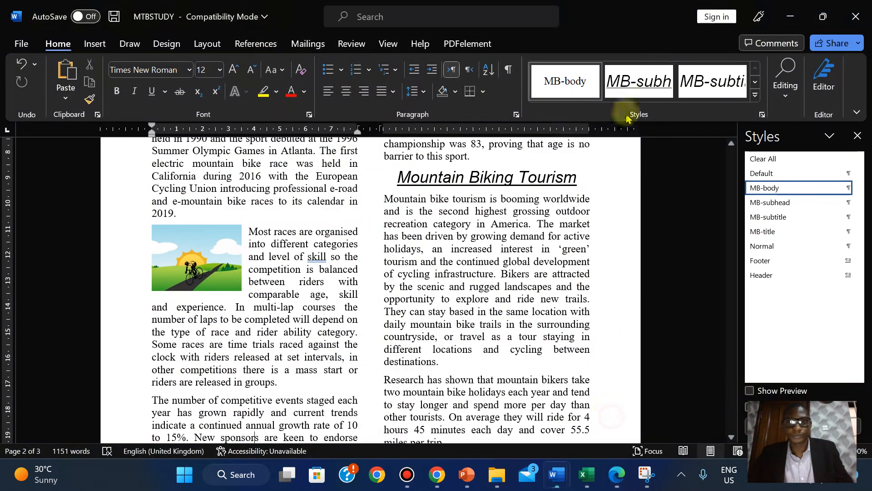
{"action": "left_click", "coordinate": [786, 80]}
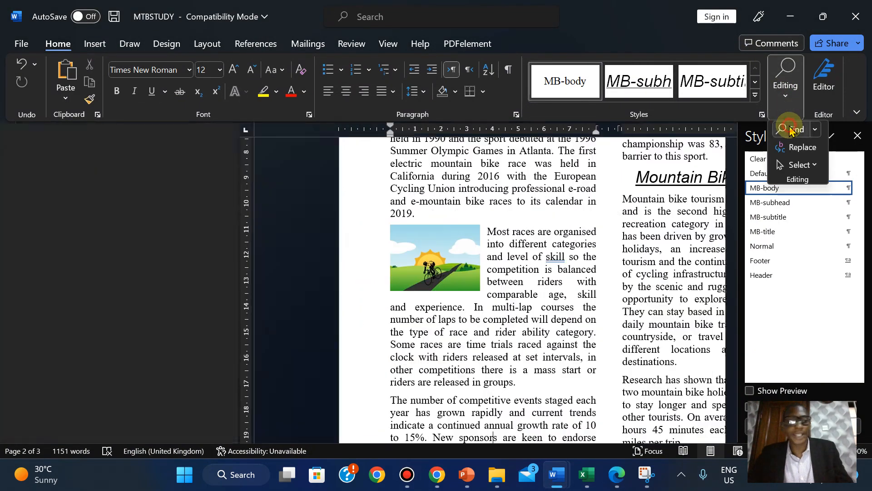
{"action": "left_click", "coordinate": [790, 129]}
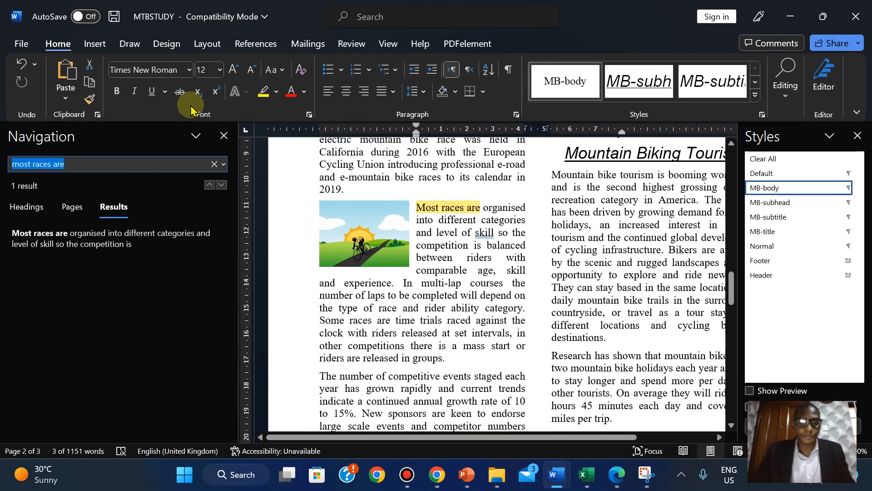
{"action": "type", "text": "research has shown"}
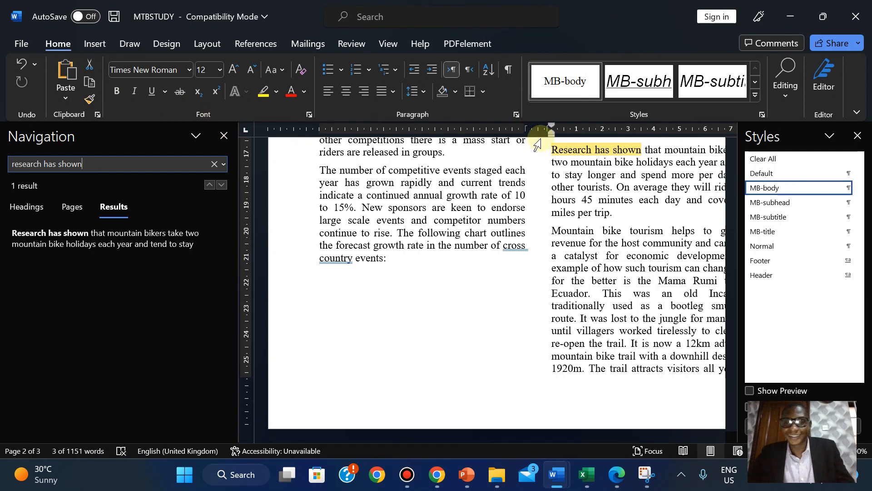
{"action": "left_click", "coordinate": [552, 150]}
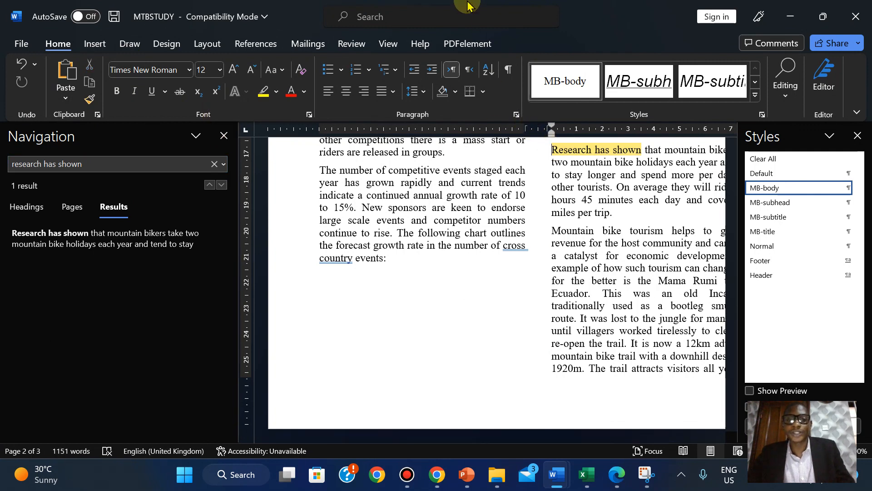
{"action": "mouse_move", "coordinate": [468, 3]}
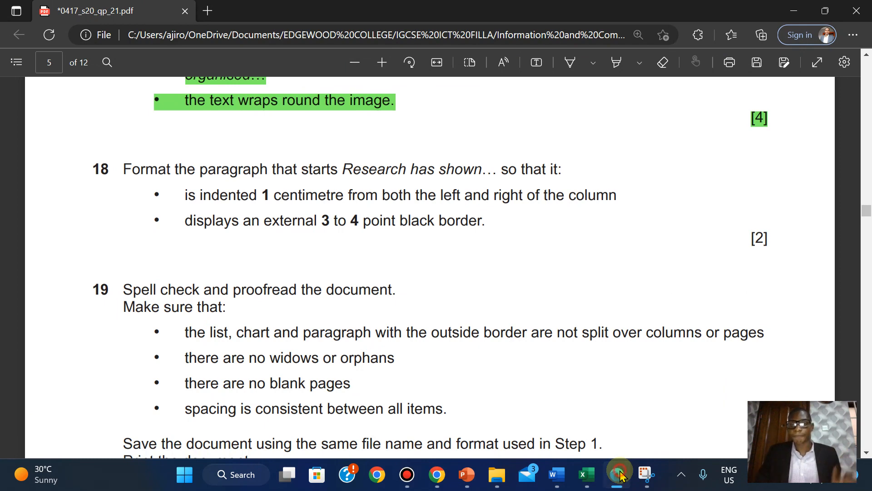
- Close the Navigation pane in MTBSTUDY, then bring up the exam paper PDF
{"action": "left_click", "coordinate": [558, 474]}
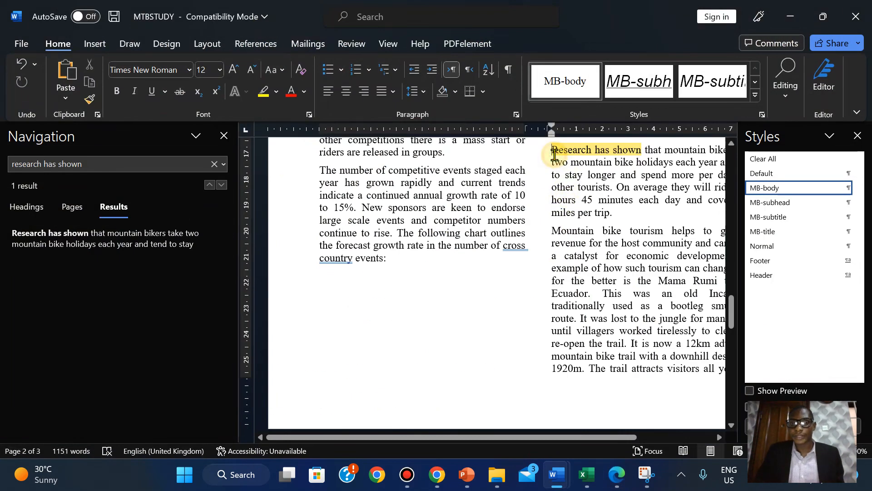
{"action": "left_click", "coordinate": [224, 136]}
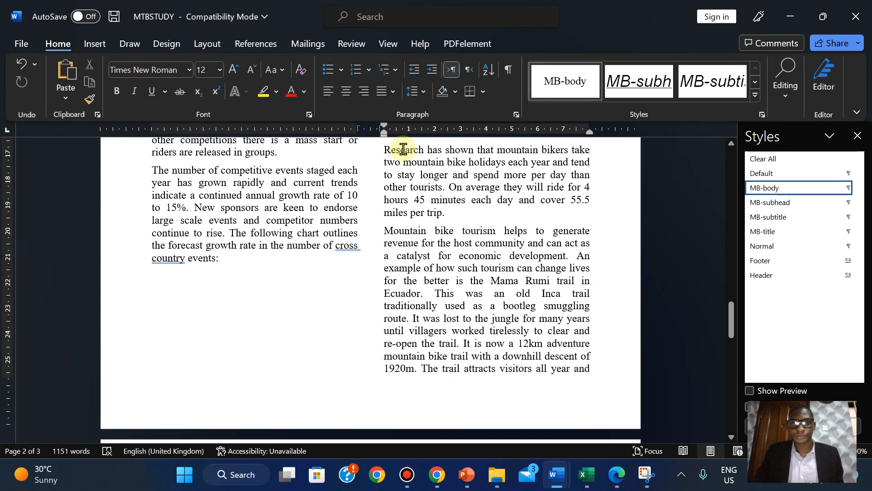
{"action": "left_click", "coordinate": [617, 475]}
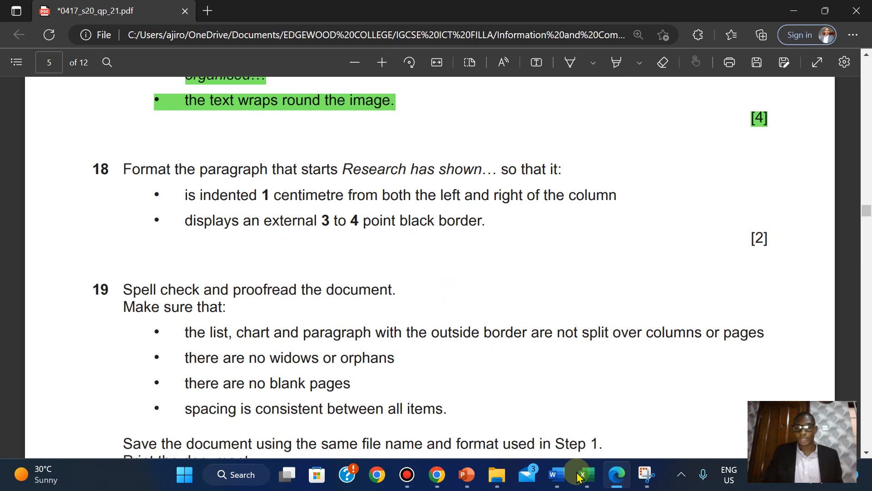
- Read question 18's indent and border requirements, alternating between the exam PDF and MTBSTUDY
{"action": "mouse_move", "coordinate": [557, 474]}
{"action": "left_click", "coordinate": [595, 417]}
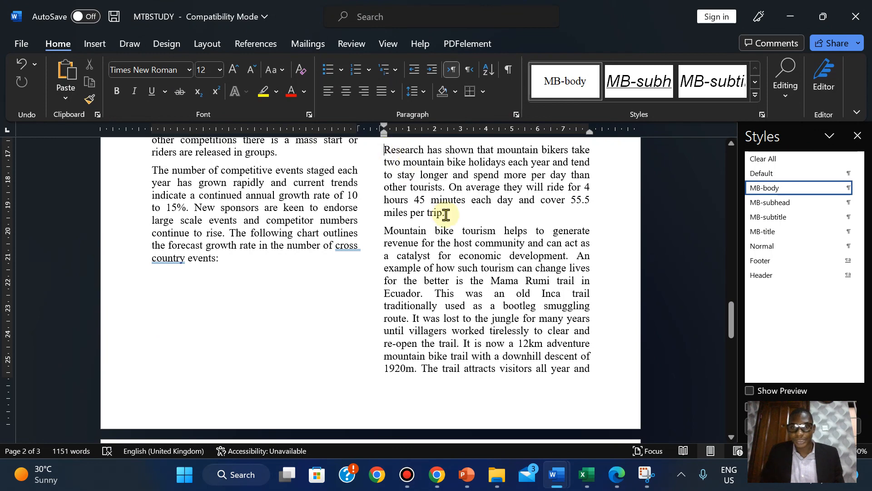
{"action": "left_click", "coordinate": [617, 475]}
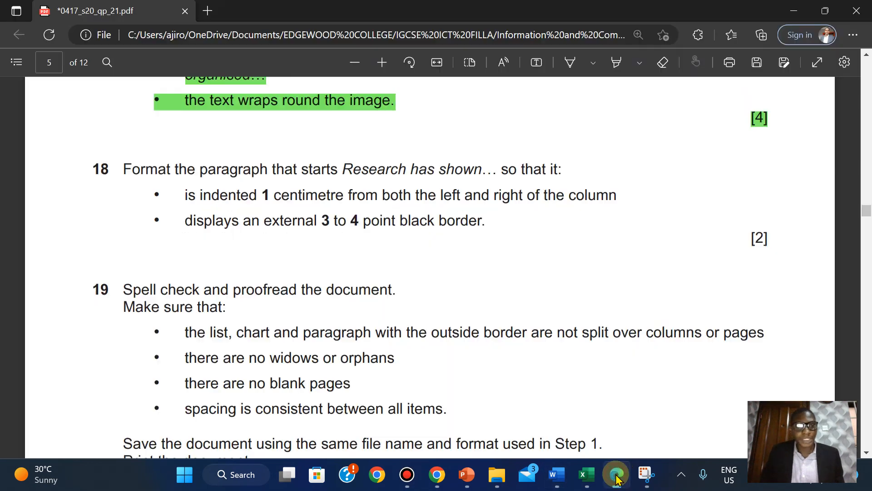
{"action": "mouse_move", "coordinate": [454, 7]}
{"action": "left_click", "coordinate": [494, 9]}
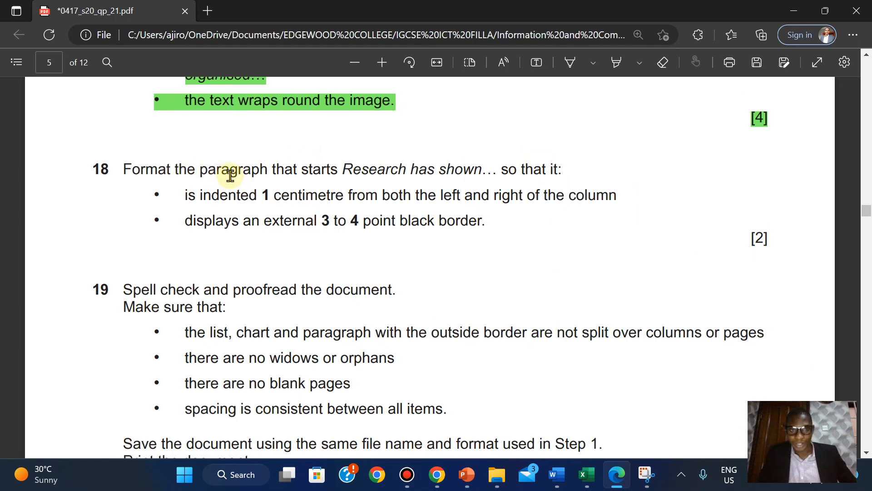
{"action": "mouse_move", "coordinate": [559, 473]}
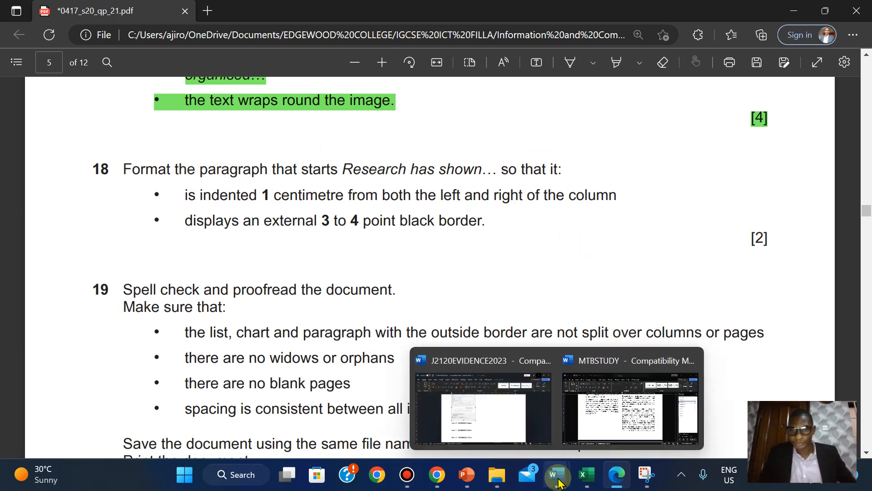
{"action": "left_click", "coordinate": [596, 411]}
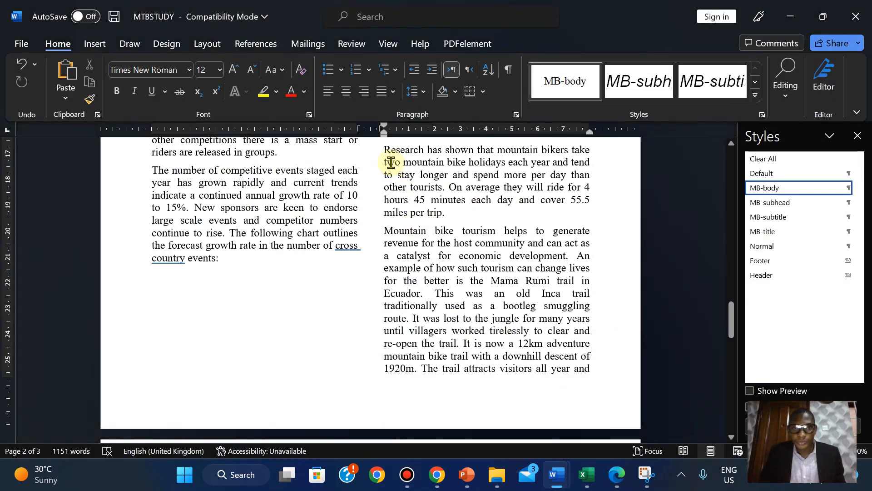
- Select the 'Research has shown' paragraph and set its left indent to 1 cm
{"action": "left_click_drag", "start_coordinate": [386, 150], "coordinate": [449, 215]}
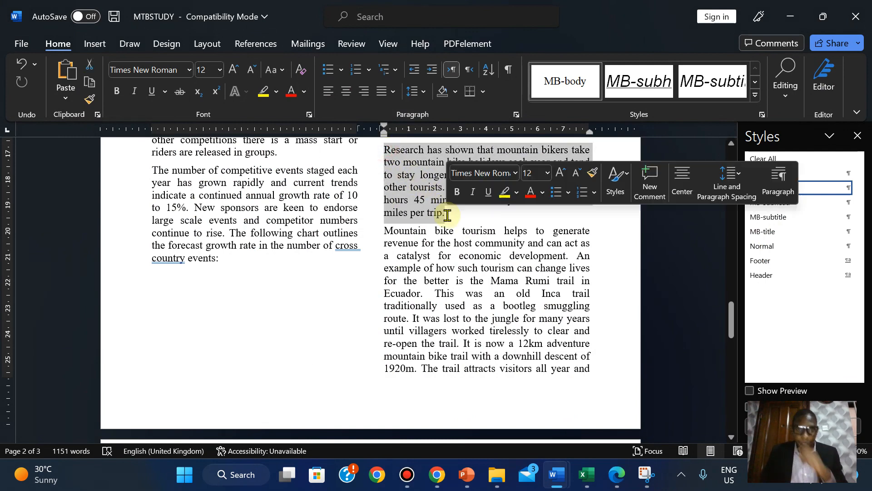
{"action": "left_click", "coordinate": [615, 476]}
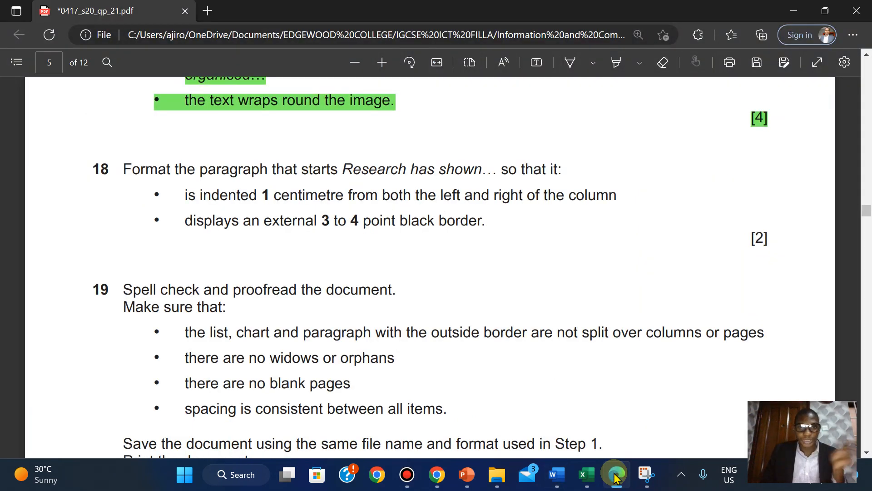
{"action": "left_click", "coordinate": [556, 474]}
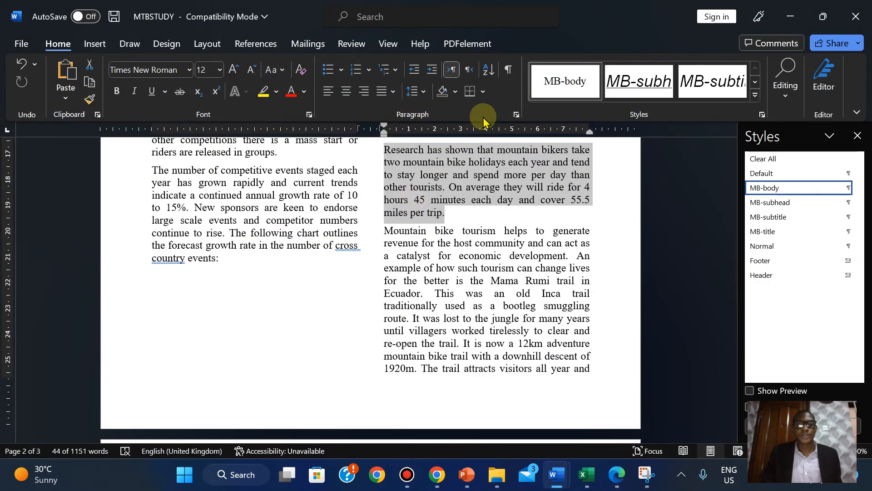
{"action": "left_click", "coordinate": [514, 114]}
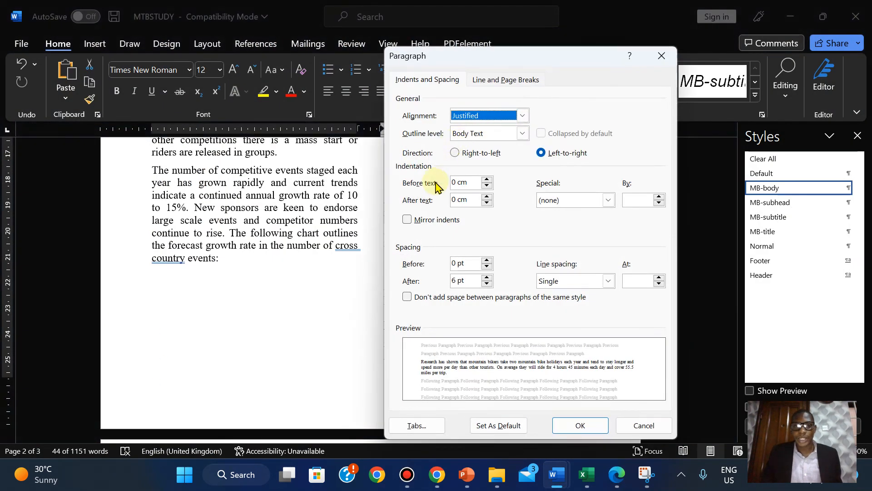
{"action": "left_click", "coordinate": [487, 179]}
{"action": "left_click", "coordinate": [487, 179]}
{"action": "left_click", "coordinate": [488, 179]}
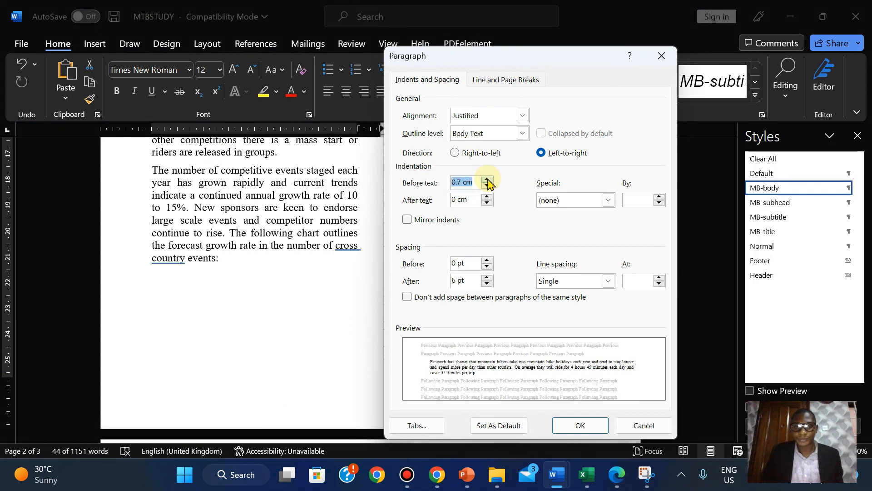
{"action": "left_click", "coordinate": [488, 179]}
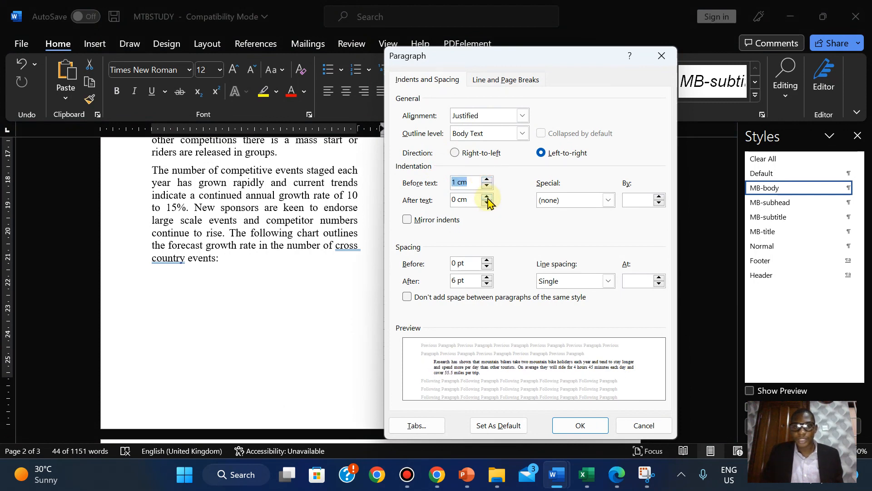
- Set the paragraph's right indent to 1 cm and apply both indents
{"action": "left_click", "coordinate": [488, 197]}
{"action": "left_click", "coordinate": [488, 197]}
{"action": "left_click", "coordinate": [487, 196]}
{"action": "left_click", "coordinate": [487, 196]}
{"action": "left_click", "coordinate": [488, 197]}
{"action": "left_click", "coordinate": [487, 197]}
{"action": "left_click", "coordinate": [488, 197]}
{"action": "left_click", "coordinate": [488, 197]}
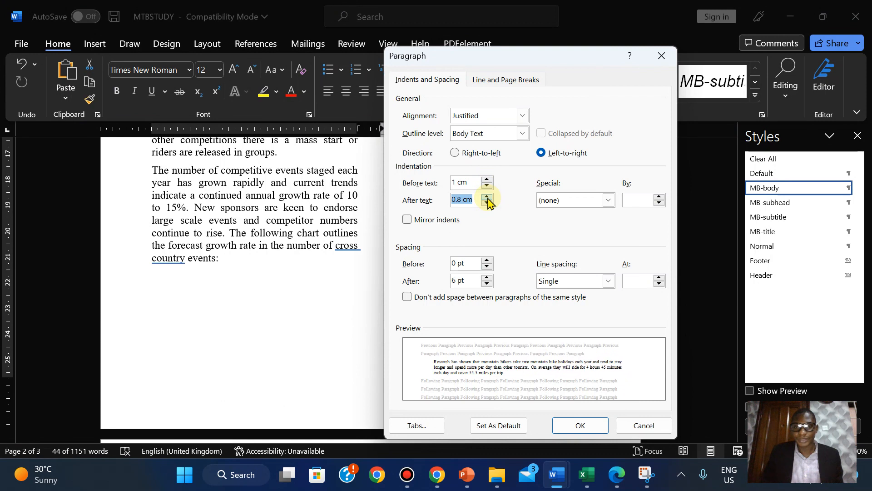
{"action": "left_click", "coordinate": [487, 198]}
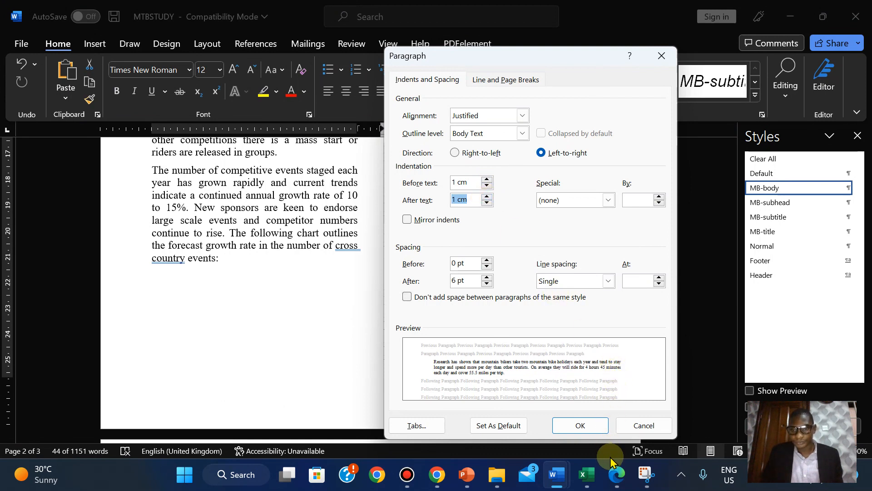
{"action": "left_click", "coordinate": [613, 475]}
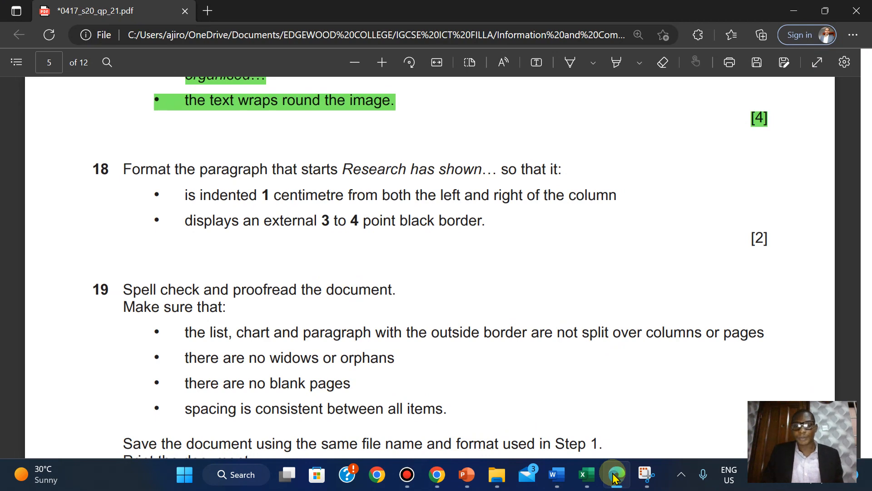
{"action": "left_click", "coordinate": [614, 475]}
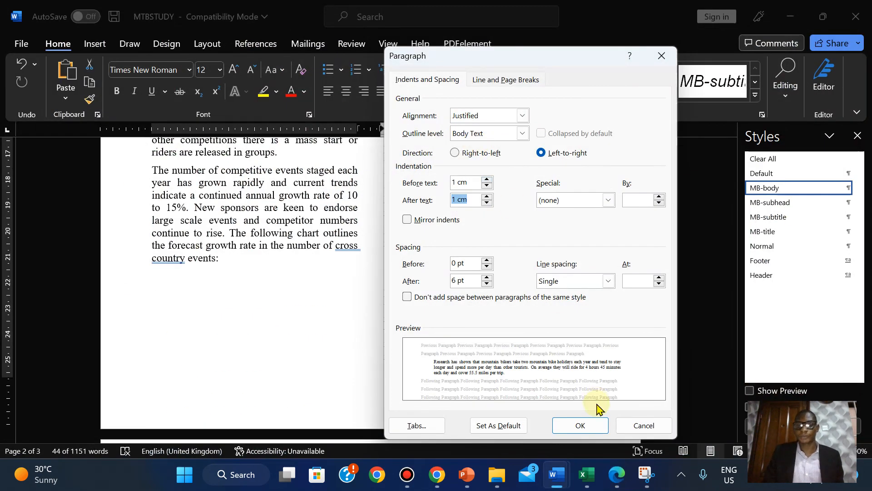
{"action": "left_click", "coordinate": [597, 425]}
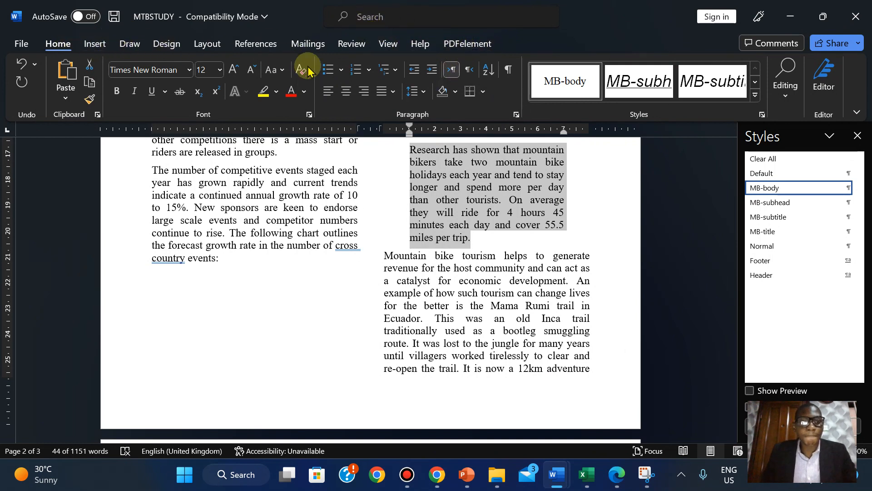
- In Borders and Shading, choose a Box border applied to the whole paragraph
{"action": "left_click", "coordinate": [484, 92]}
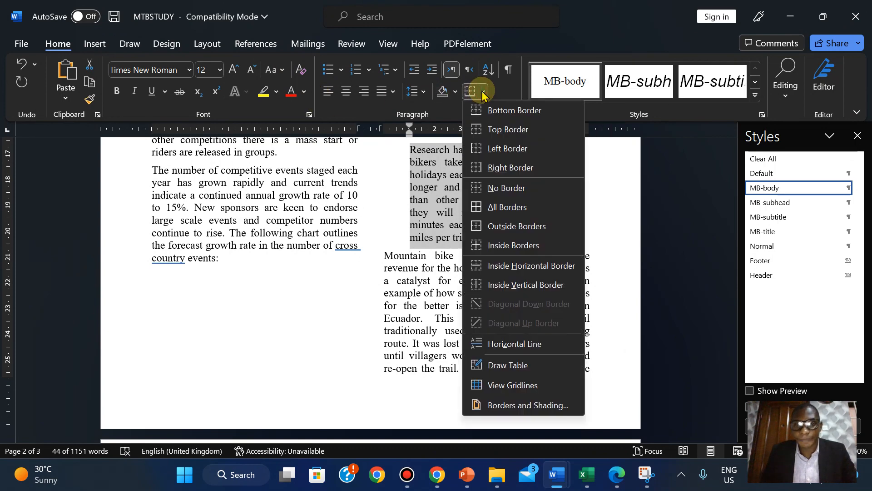
{"action": "left_click", "coordinate": [513, 406]}
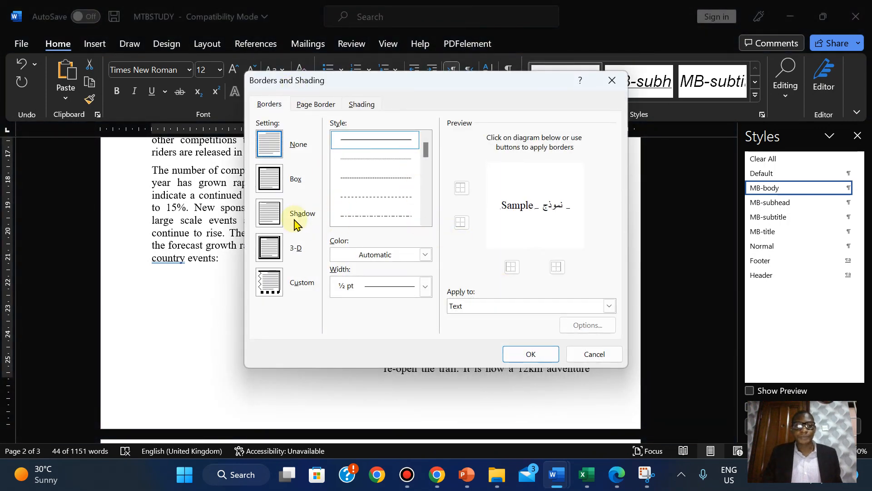
{"action": "left_click", "coordinate": [275, 184]}
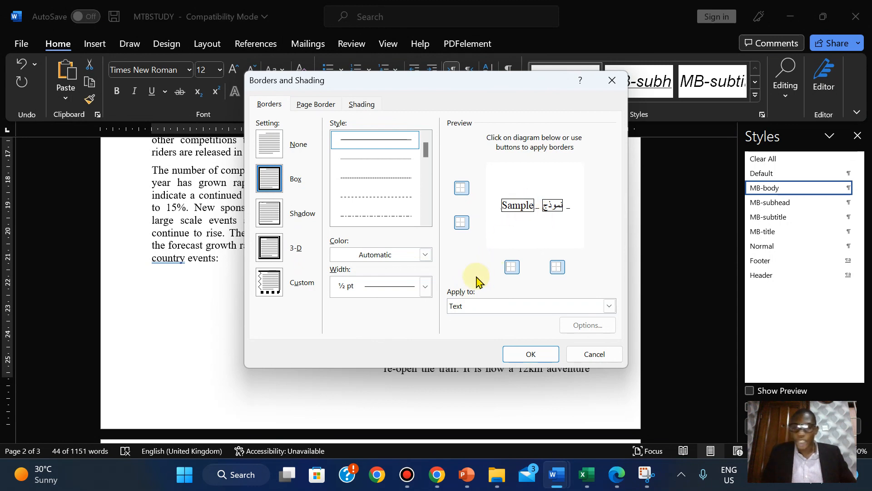
{"action": "left_click", "coordinate": [609, 306]}
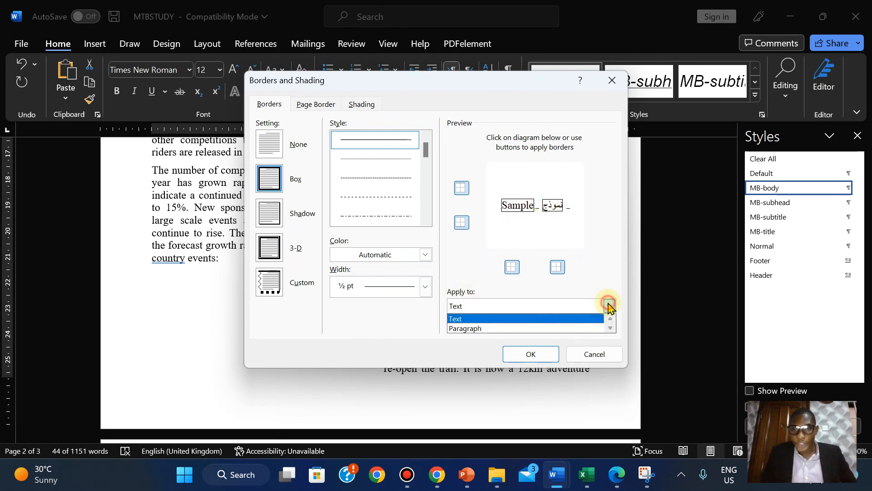
{"action": "left_click", "coordinate": [551, 328]}
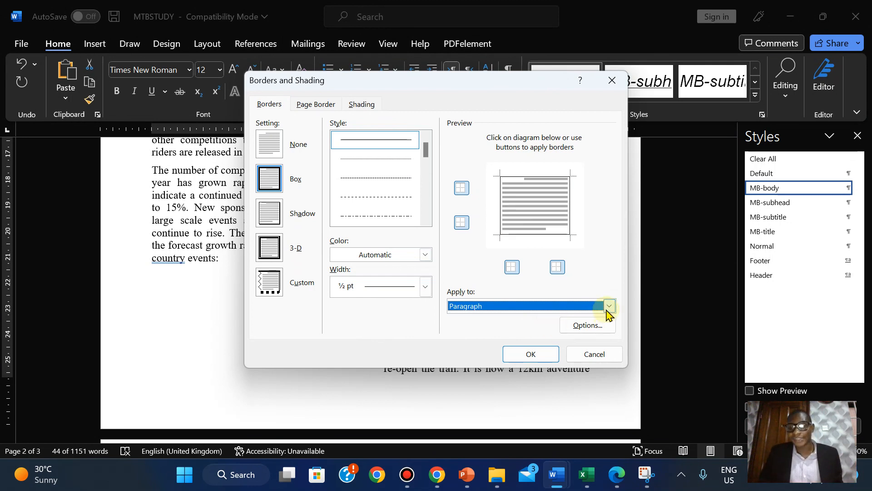
{"action": "left_click", "coordinate": [609, 306]}
{"action": "left_click", "coordinate": [541, 319]}
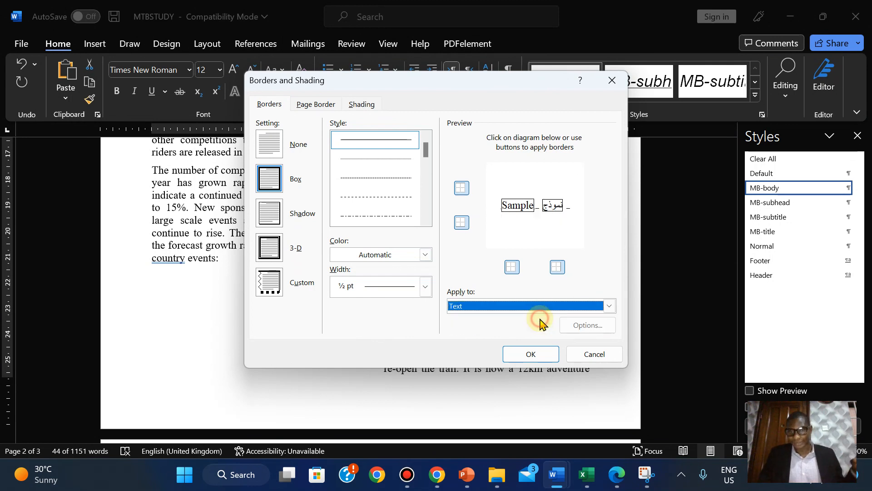
{"action": "left_click", "coordinate": [610, 306]}
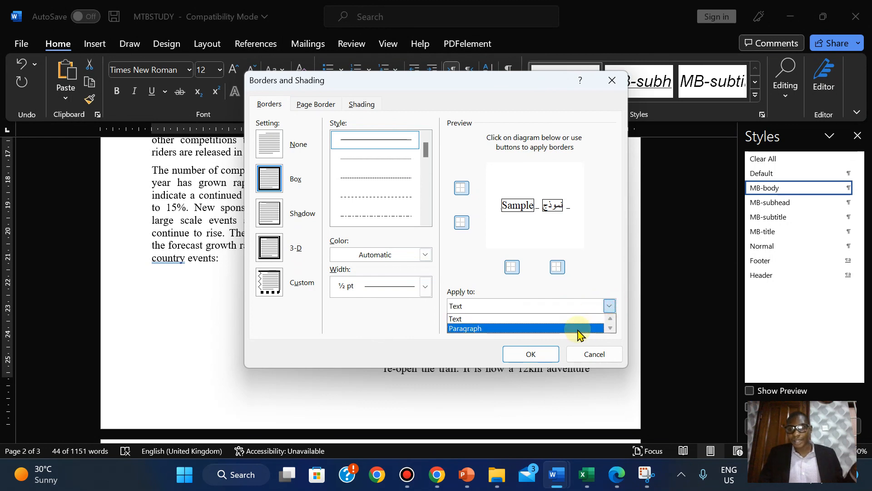
{"action": "left_click", "coordinate": [579, 329]}
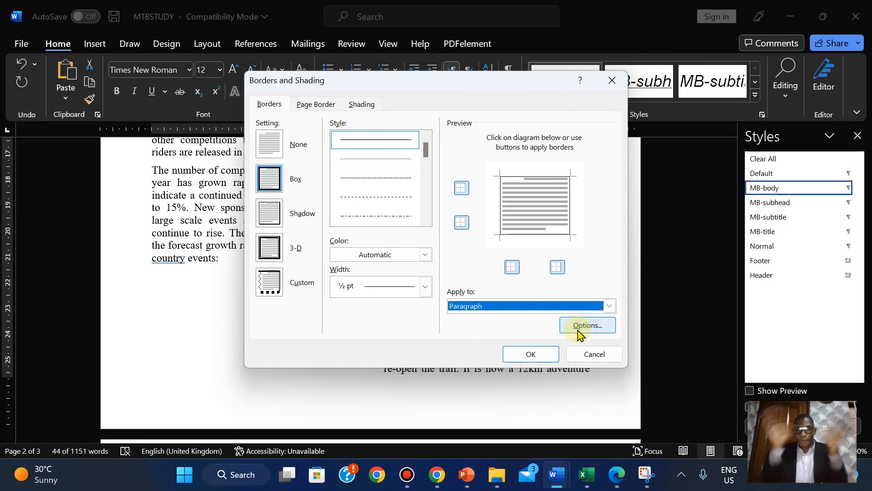
- Set the border width to 3 pt and apply the box border
{"action": "left_click", "coordinate": [614, 477]}
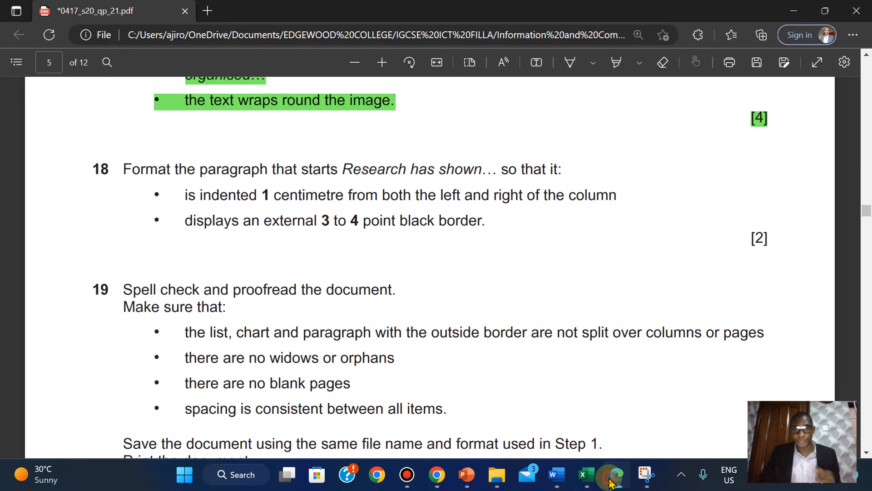
{"action": "left_click", "coordinate": [611, 476]}
{"action": "left_click", "coordinate": [426, 286]}
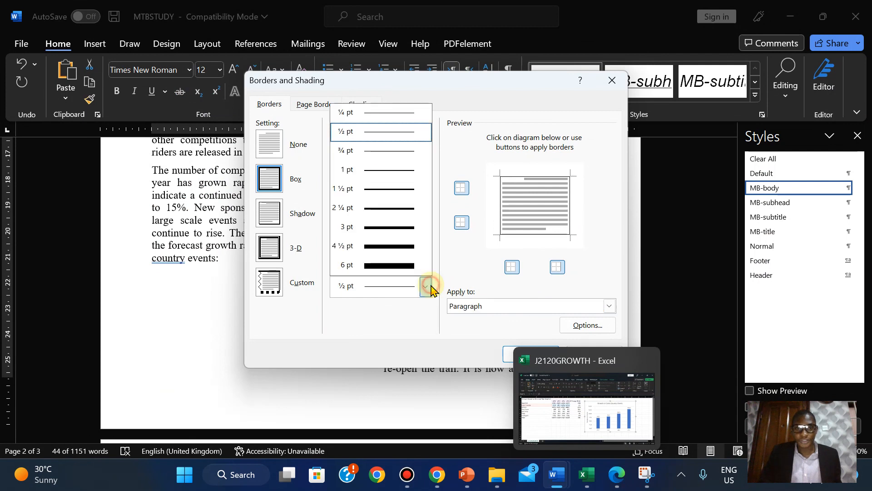
{"action": "left_click", "coordinate": [400, 233]}
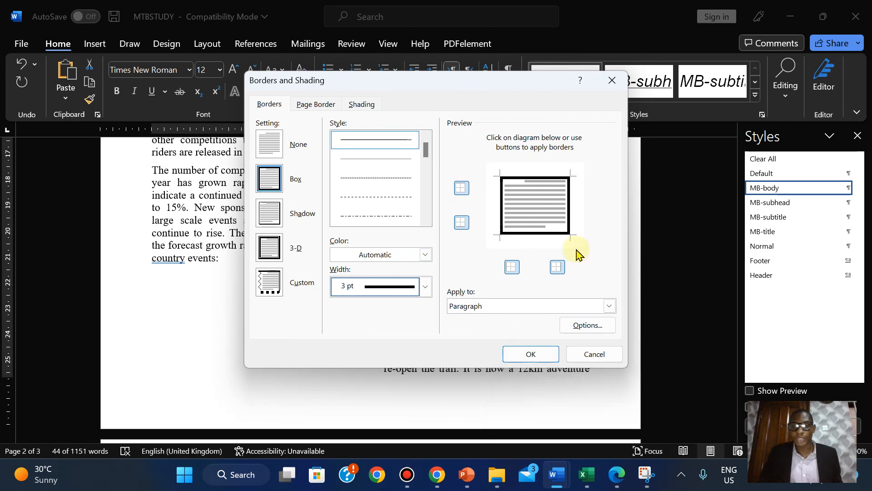
{"action": "left_click", "coordinate": [523, 355]}
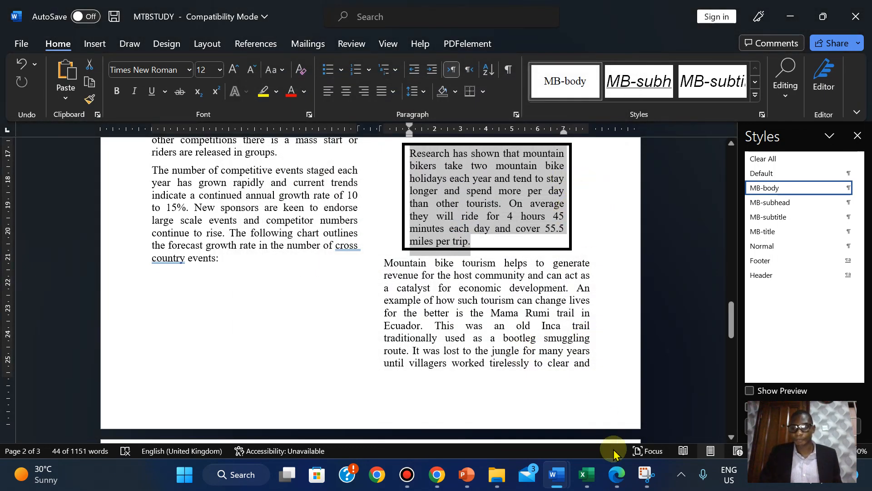
- Select all of question 18's text in the exam PDF and highlight it green
{"action": "left_click", "coordinate": [617, 476]}
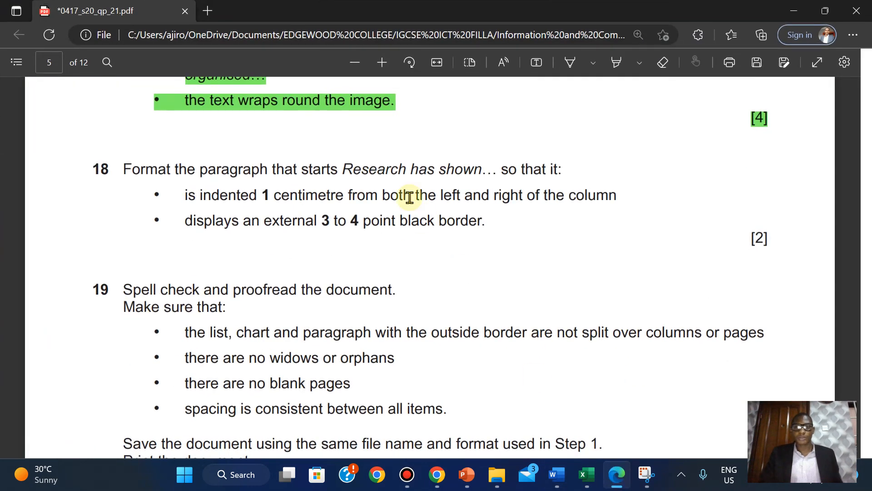
{"action": "left_click_drag", "start_coordinate": [123, 171], "coordinate": [775, 230]}
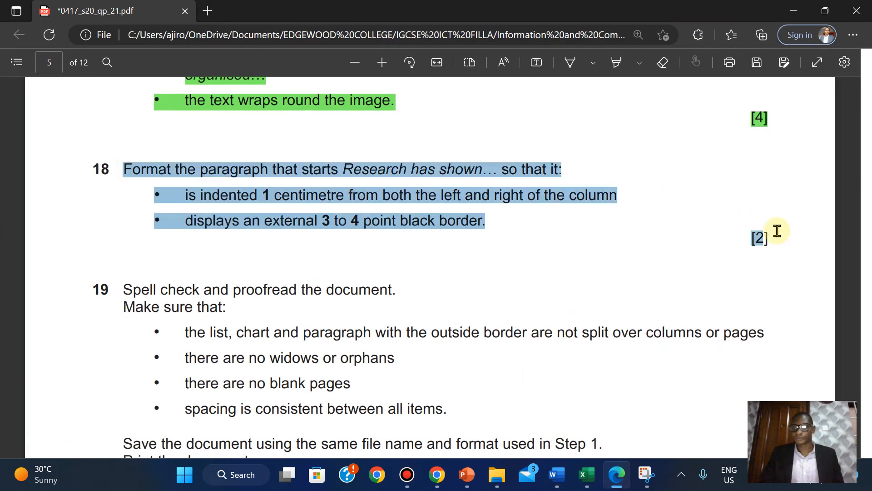
{"action": "mouse_move", "coordinate": [798, 169]}
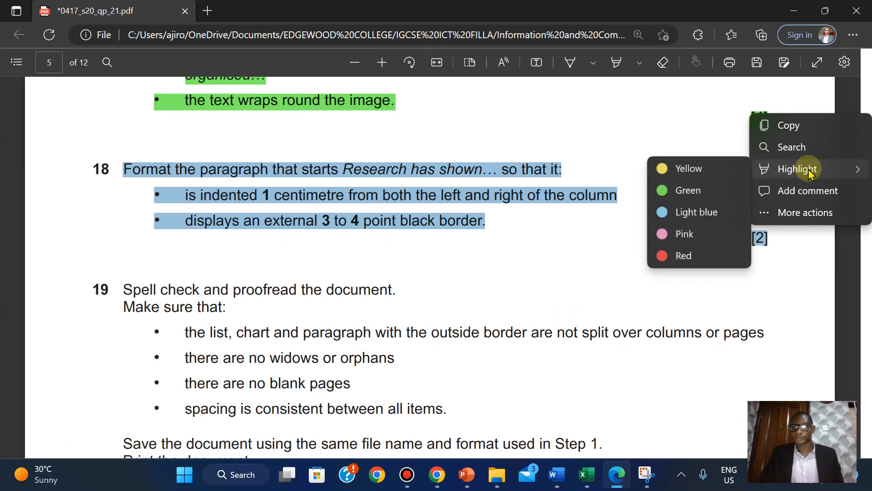
{"action": "left_click", "coordinate": [677, 189]}
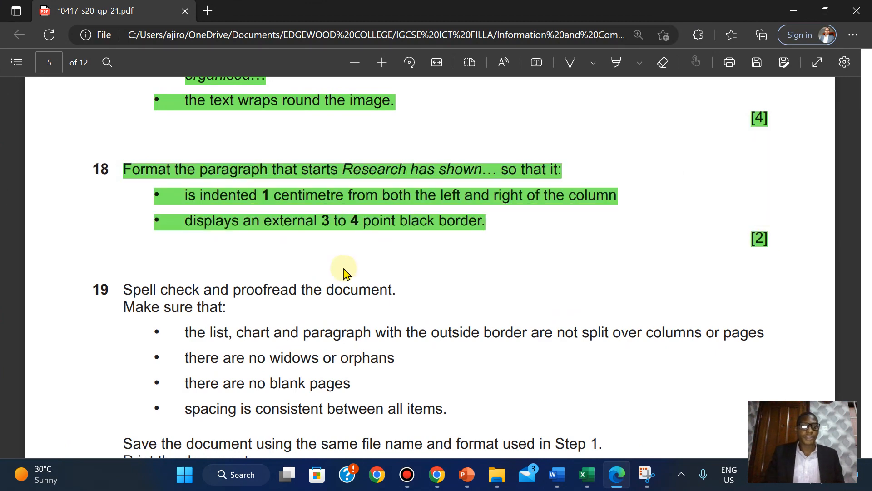
{"action": "scroll", "coordinate": [344, 273], "scroll_direction": "down", "scroll_amount": 3}
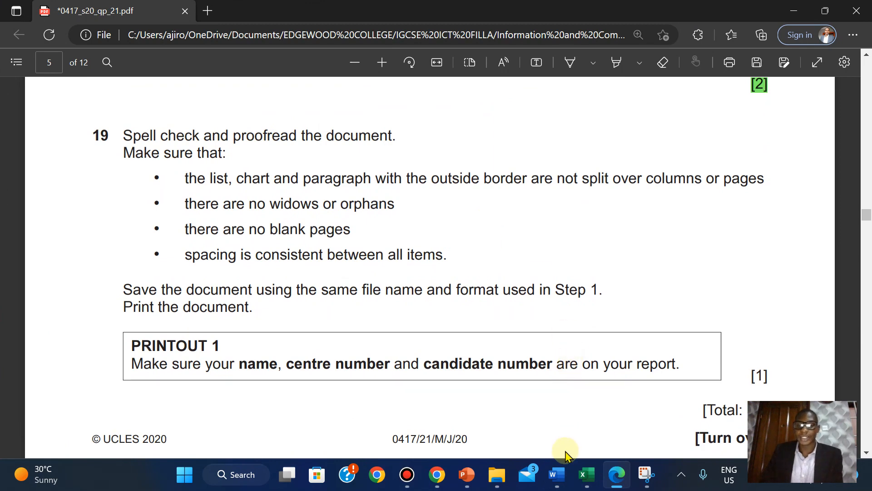
- Close the Styles pane in MTBSTUDY and start the Editor spelling and grammar check
{"action": "mouse_move", "coordinate": [557, 472]}
{"action": "left_click", "coordinate": [595, 429]}
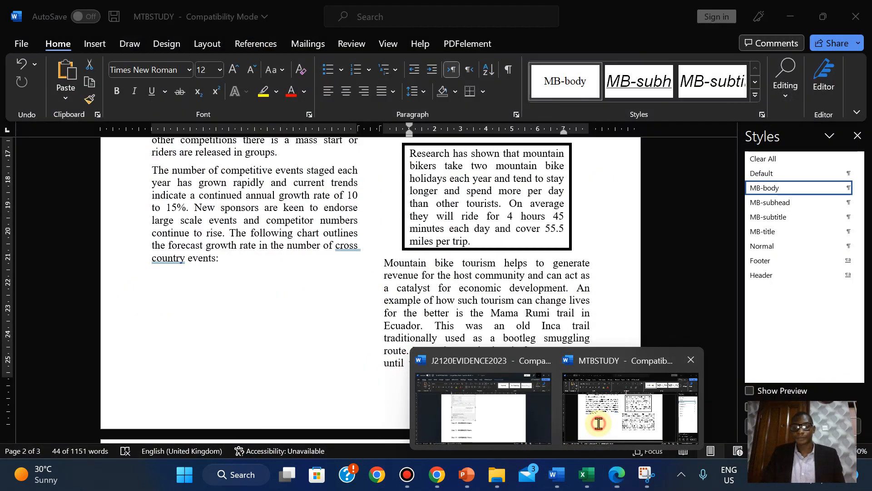
{"action": "left_click", "coordinate": [857, 136]}
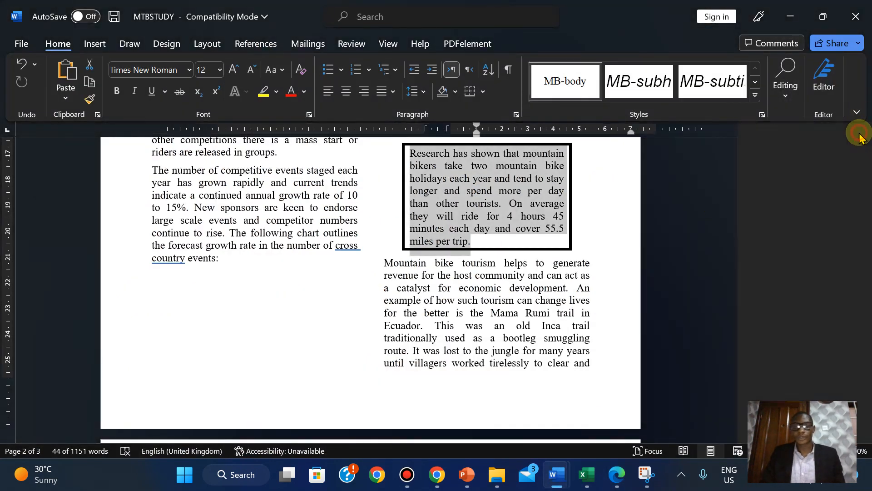
{"action": "scroll", "coordinate": [751, 233], "scroll_direction": "up", "scroll_amount": 2}
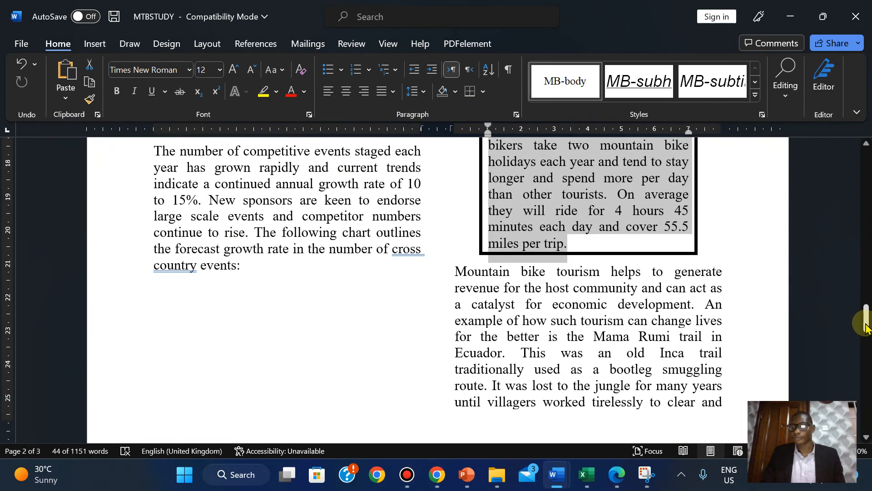
{"action": "left_click_drag", "start_coordinate": [863, 320], "coordinate": [865, 273]}
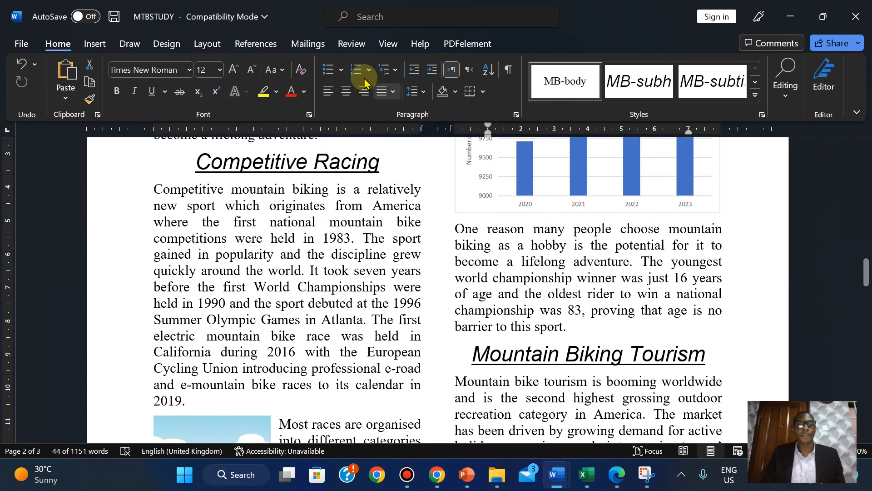
{"action": "left_click", "coordinate": [350, 43]}
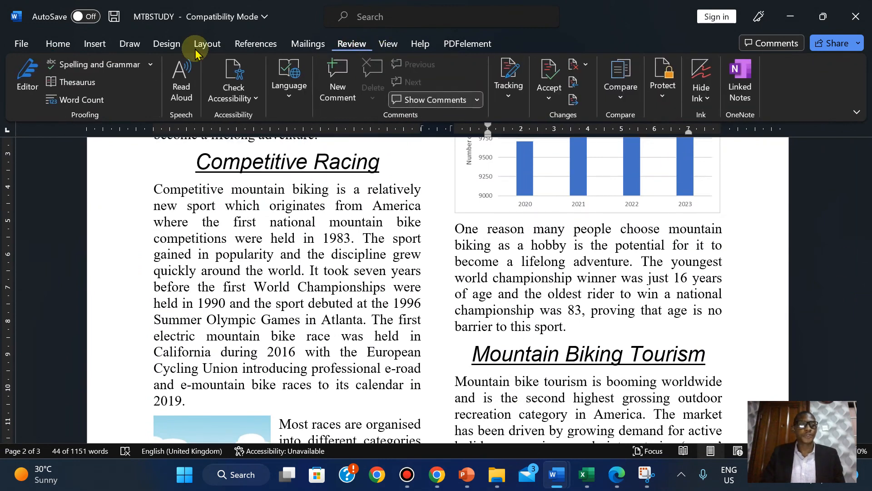
{"action": "left_click", "coordinate": [103, 65]}
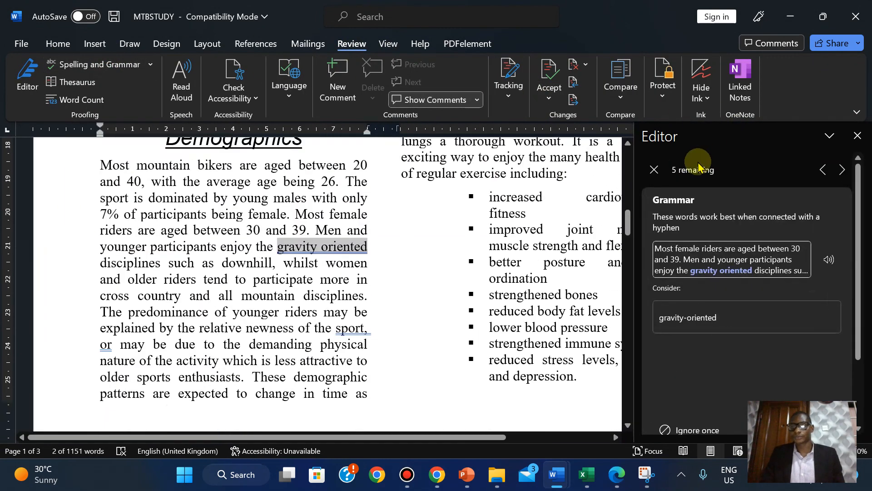
- Zoom out and accept the grammar fix adding a comma after 'In general'
{"action": "left_click", "coordinate": [757, 450]}
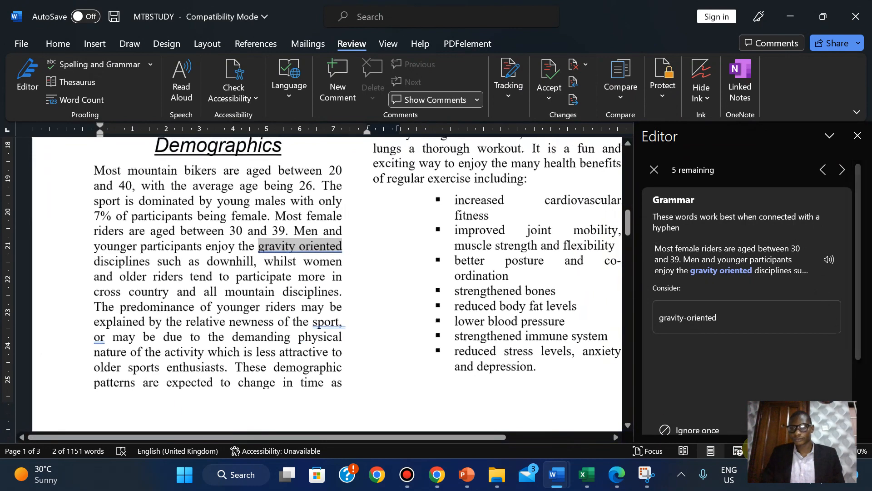
{"action": "left_click", "coordinate": [757, 450]}
{"action": "left_click", "coordinate": [757, 450]}
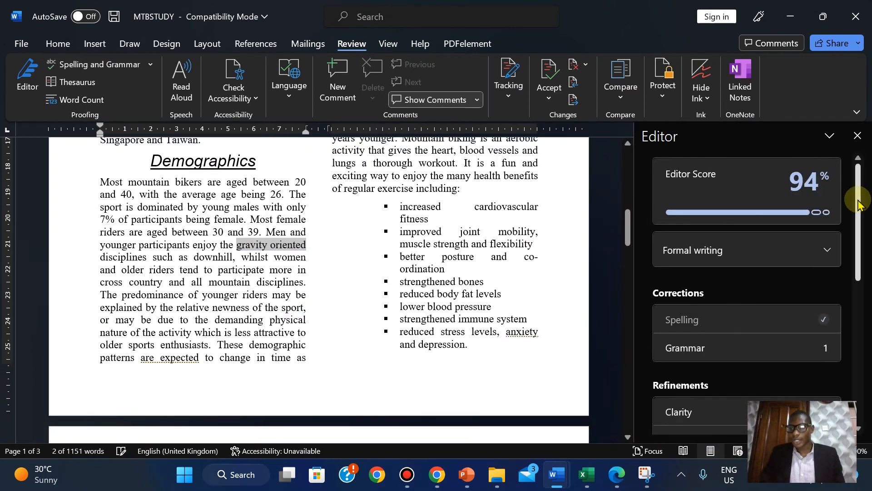
{"action": "scroll", "coordinate": [853, 197], "scroll_direction": "down", "scroll_amount": 2}
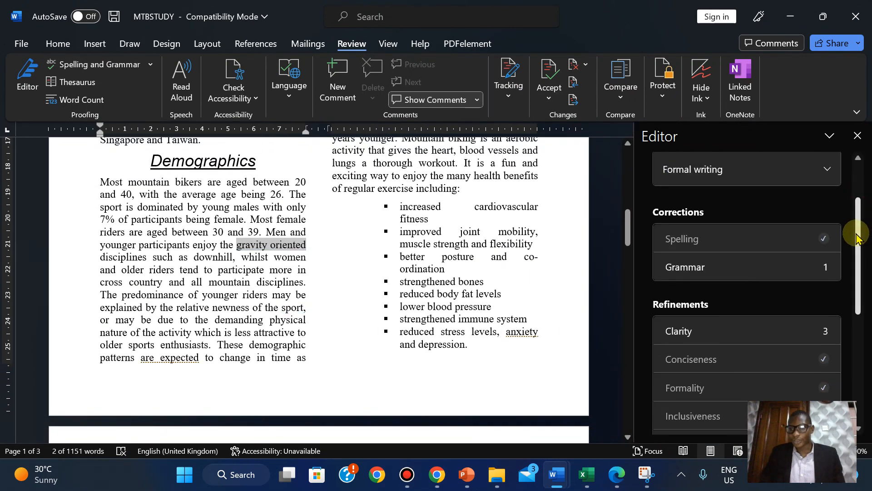
{"action": "left_click", "coordinate": [732, 263]}
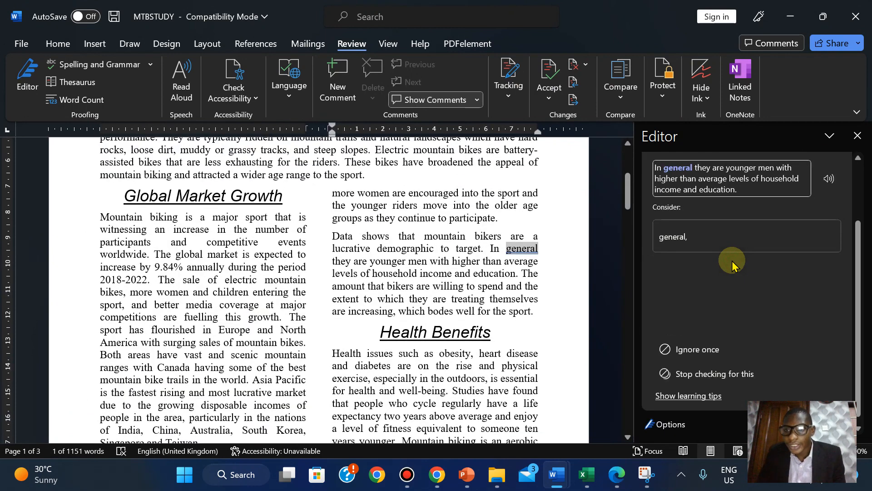
{"action": "left_click", "coordinate": [680, 236]}
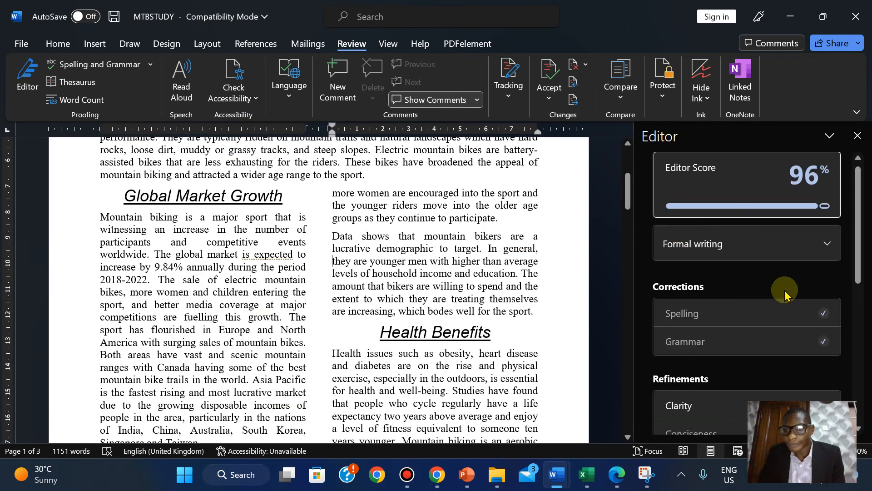
- Leave the clarity suggestions for 'were held', 'are expected' and 'are encouraged' unchanged
{"action": "mouse_move", "coordinate": [859, 223]}
{"action": "left_mouse_down"}
{"action": "mouse_move", "coordinate": [861, 329]}
{"action": "mouse_move", "coordinate": [858, 307]}
{"action": "left_mouse_up"}
{"action": "left_click", "coordinate": [739, 205]}
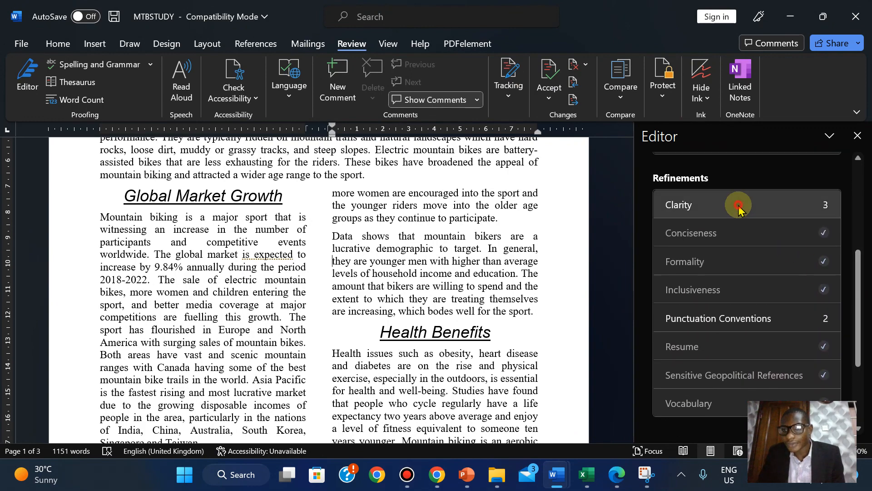
{"action": "left_click", "coordinate": [703, 341]}
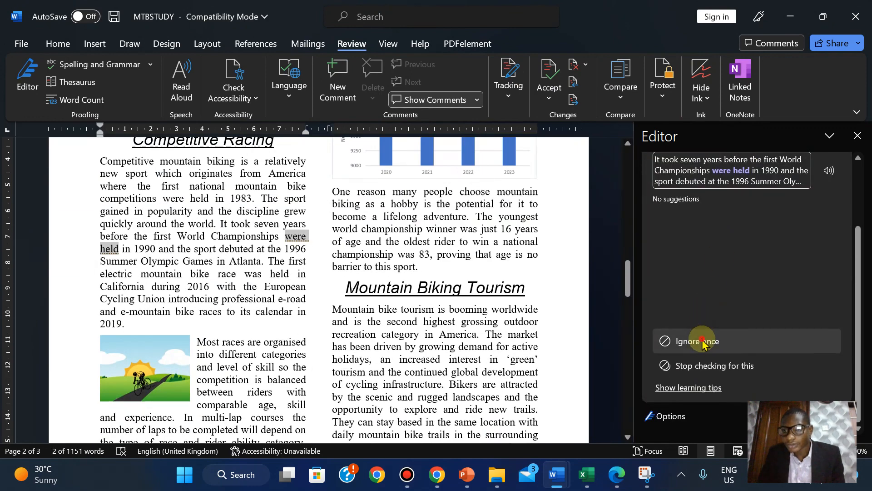
{"action": "left_click", "coordinate": [702, 342]}
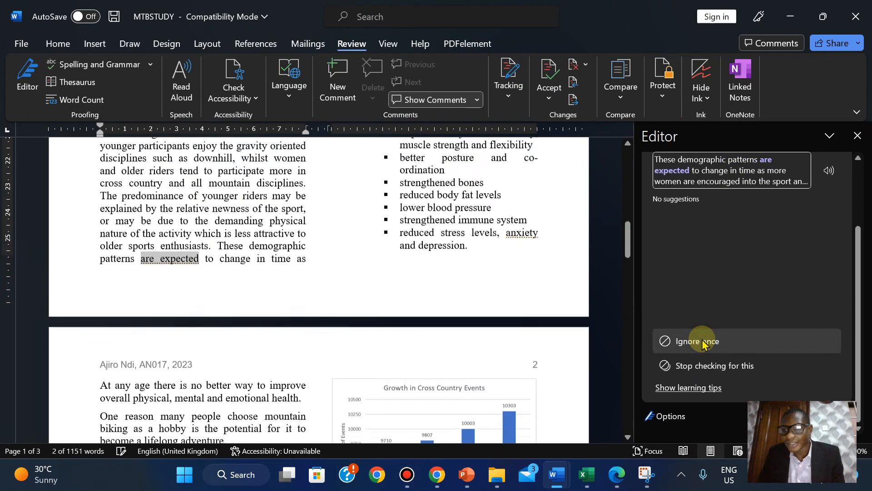
{"action": "left_click", "coordinate": [702, 342]}
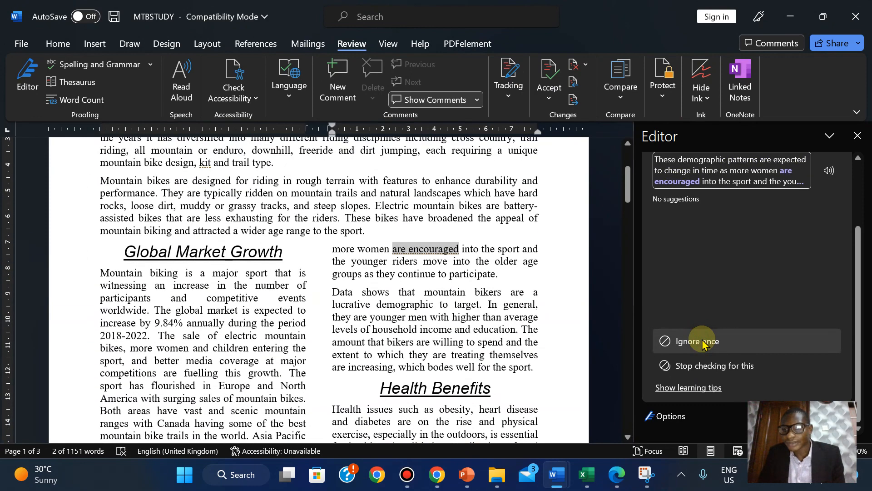
{"action": "left_click", "coordinate": [702, 342]}
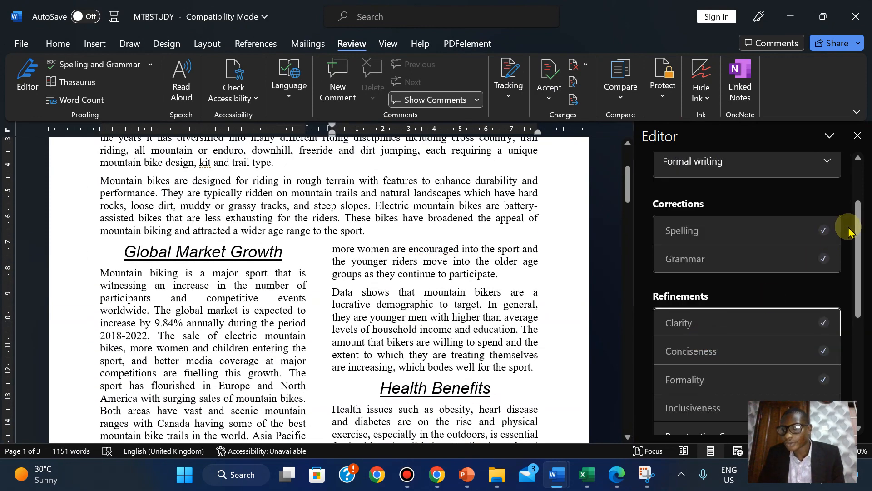
- Reject the suggested commas after 'anxiety' and 'kit'
{"action": "left_click_drag", "start_coordinate": [858, 240], "coordinate": [859, 315]}
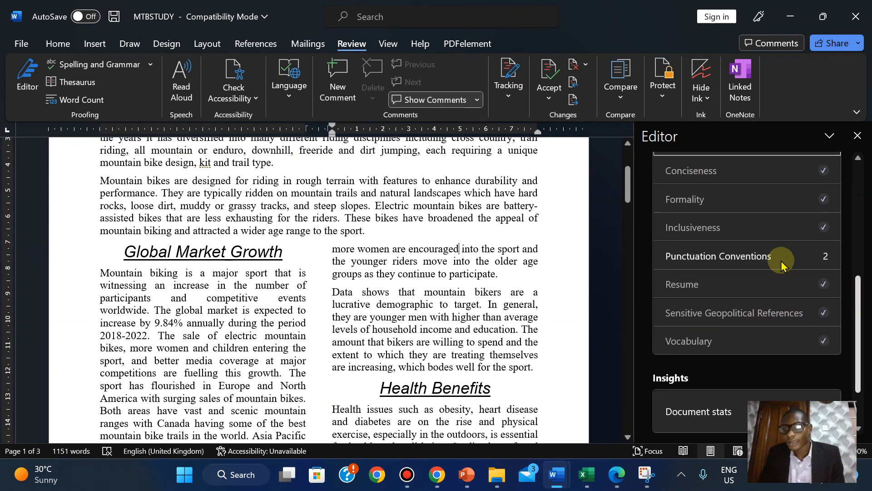
{"action": "left_click", "coordinate": [724, 253]}
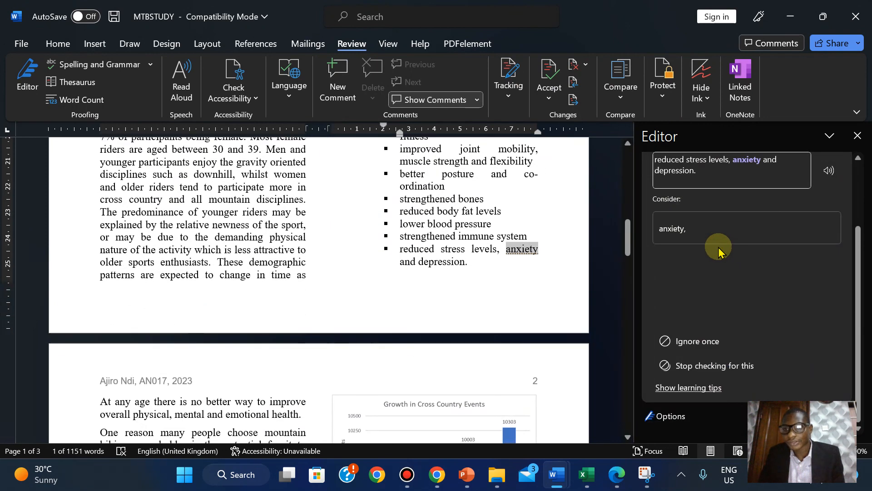
{"action": "left_click", "coordinate": [688, 343]}
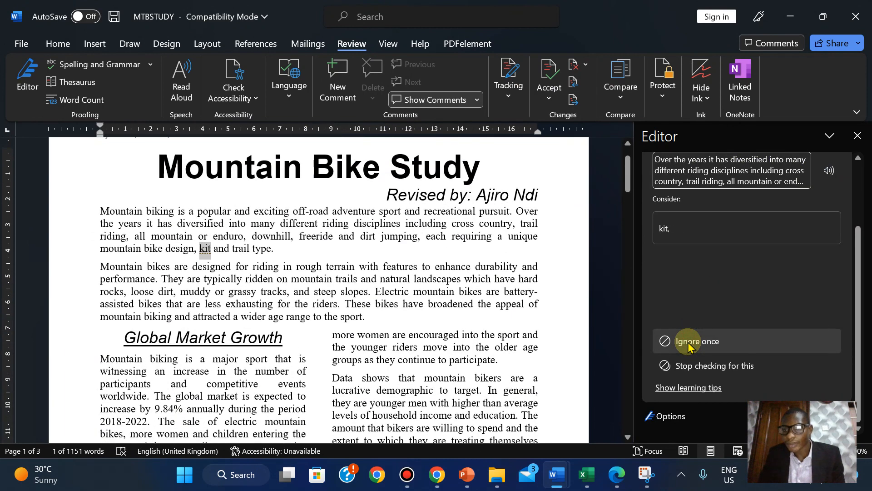
{"action": "left_click", "coordinate": [689, 346]}
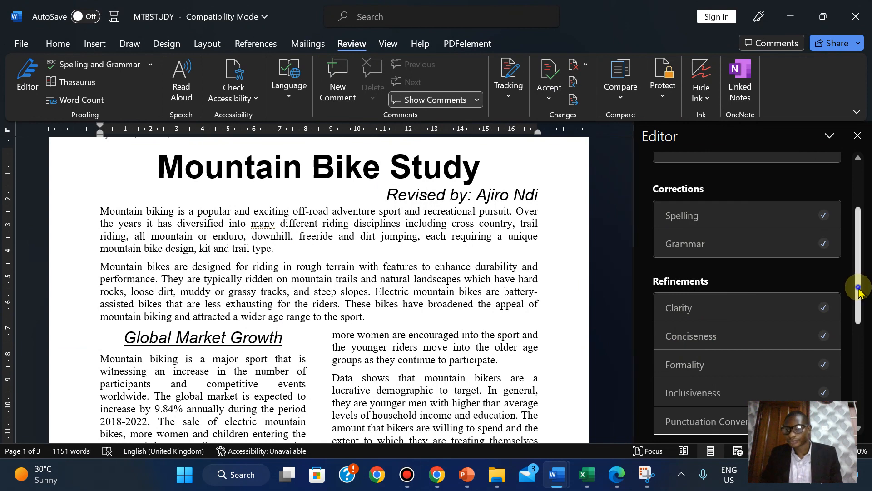
- Ignore the flag on 'many', dismiss the completion message, and close Editor
{"action": "left_click", "coordinate": [860, 369]}
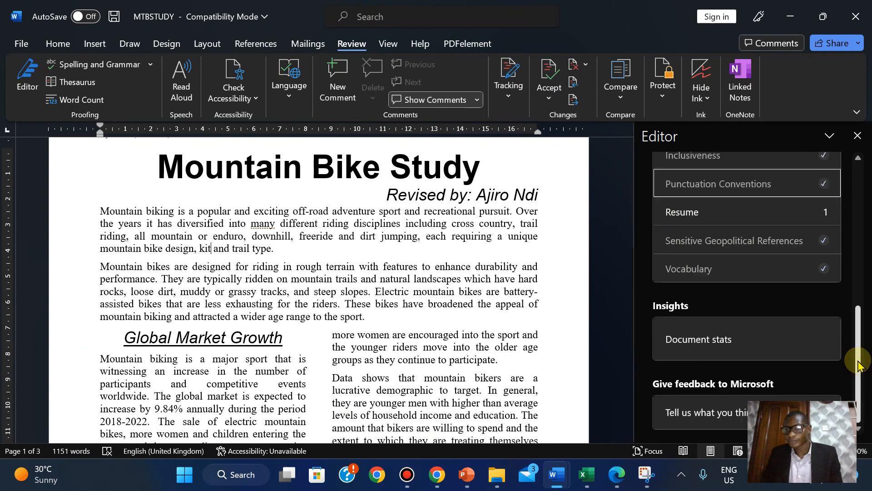
{"action": "left_click", "coordinate": [724, 210]}
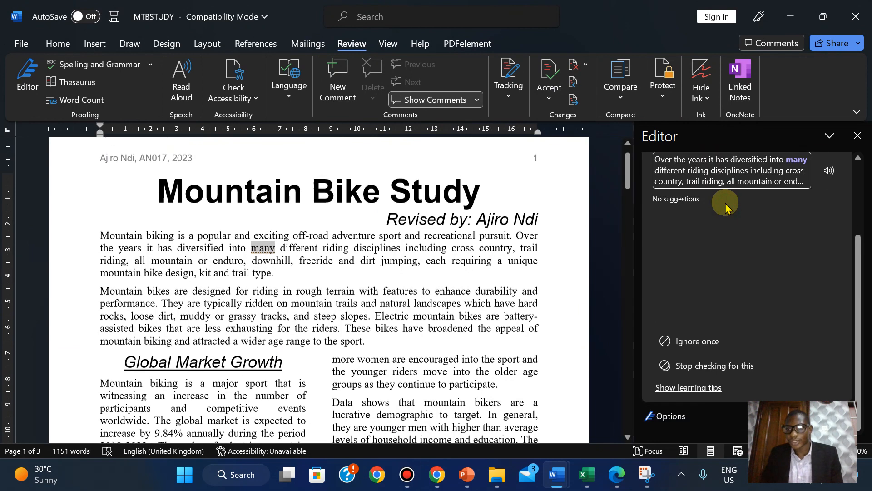
{"action": "left_click", "coordinate": [682, 341]}
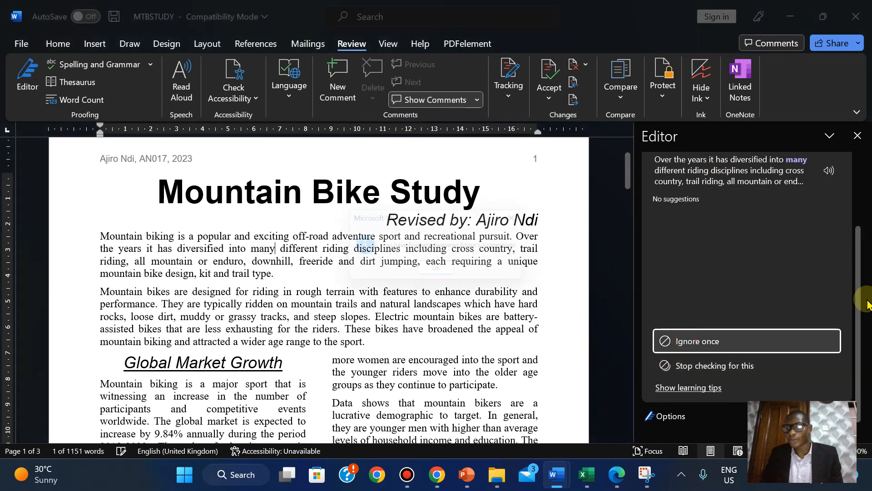
{"action": "left_click", "coordinate": [422, 273]}
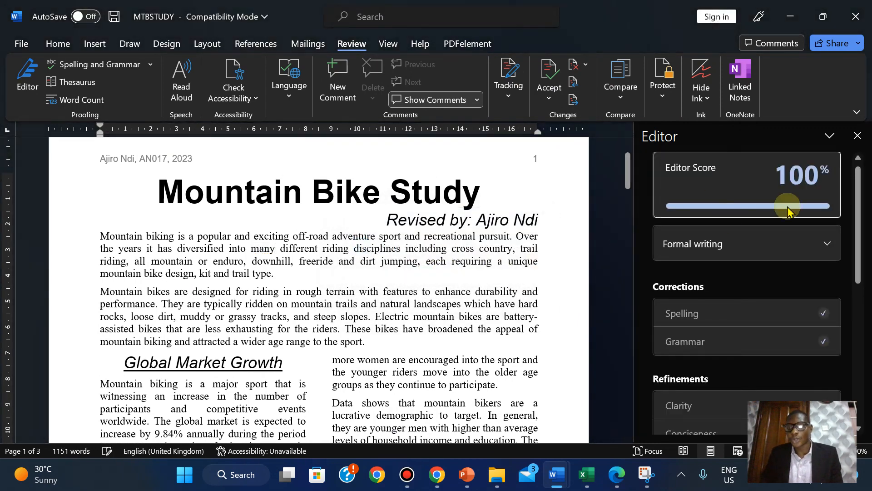
{"action": "left_click", "coordinate": [855, 136]}
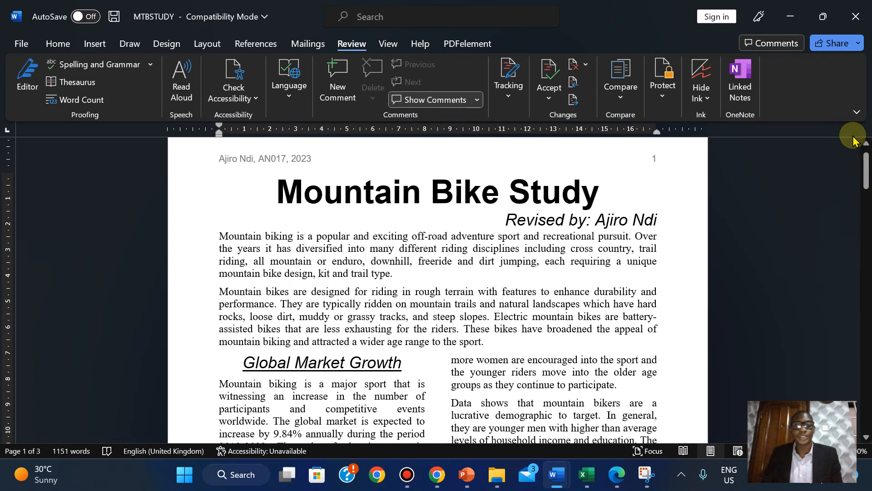
- Switch to the Edge exam PDF to view question 19's checklist
{"action": "left_click", "coordinate": [614, 483]}
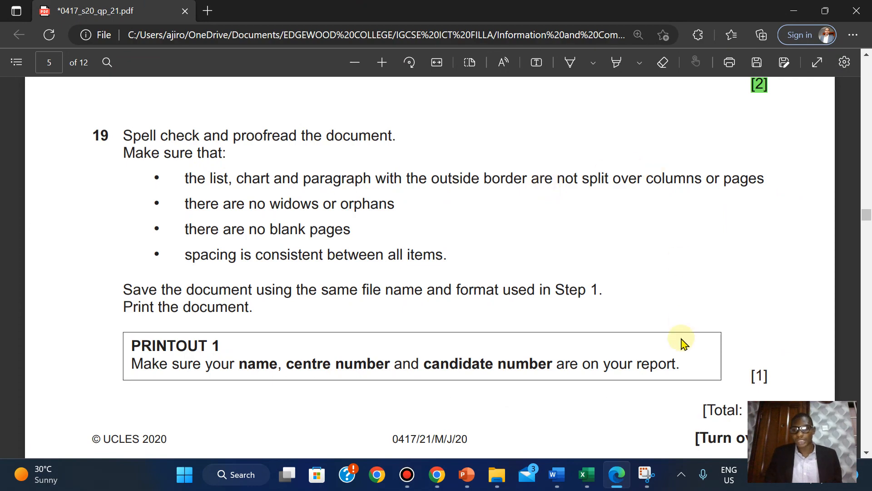
- Scroll MTBSTUDY through to the end of page 3, then go back to question 19 in Edge
{"action": "mouse_move", "coordinate": [551, 474]}
{"action": "left_click", "coordinate": [630, 407]}
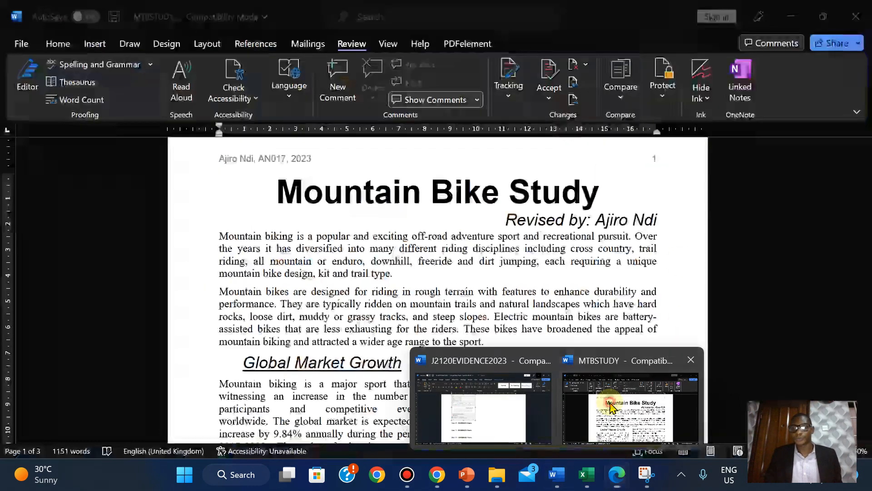
{"action": "left_click_drag", "start_coordinate": [866, 175], "coordinate": [856, 351]}
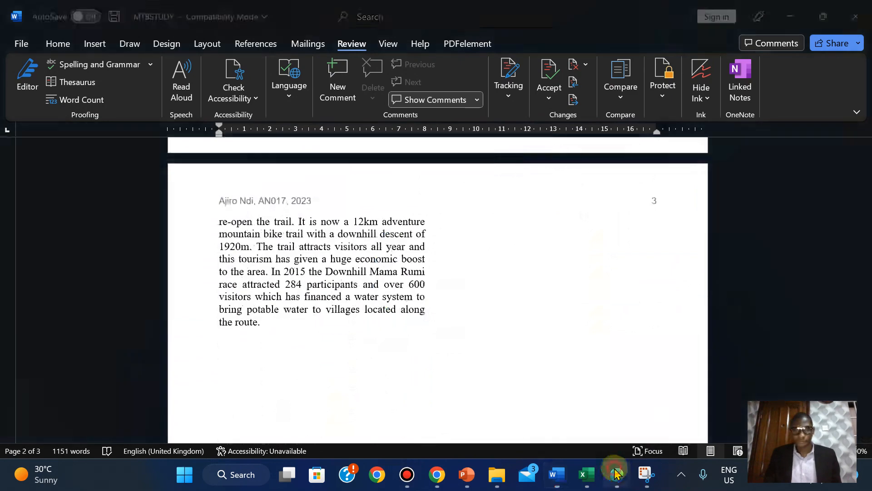
{"action": "left_click", "coordinate": [616, 473]}
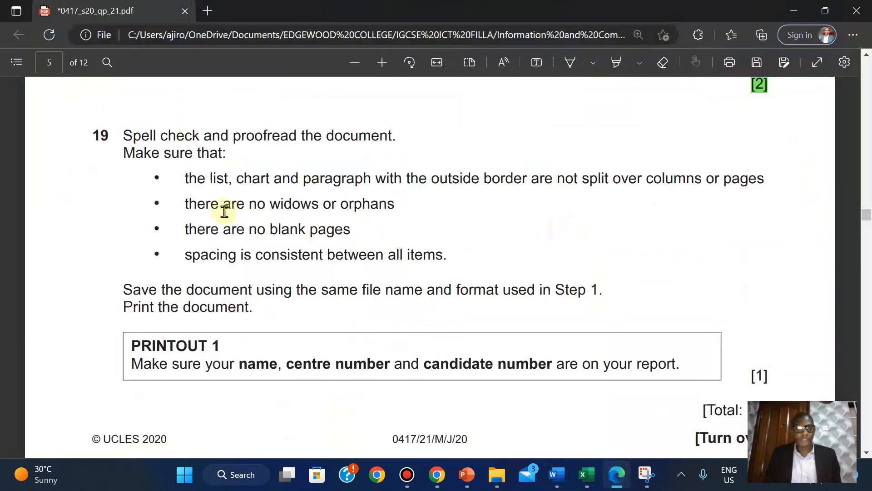
- Return to MTBSTUDY in Word and scroll up to page 1's Demographics section
{"action": "left_click", "coordinate": [616, 482]}
{"action": "left_click_drag", "start_coordinate": [866, 339], "coordinate": [823, 209]}
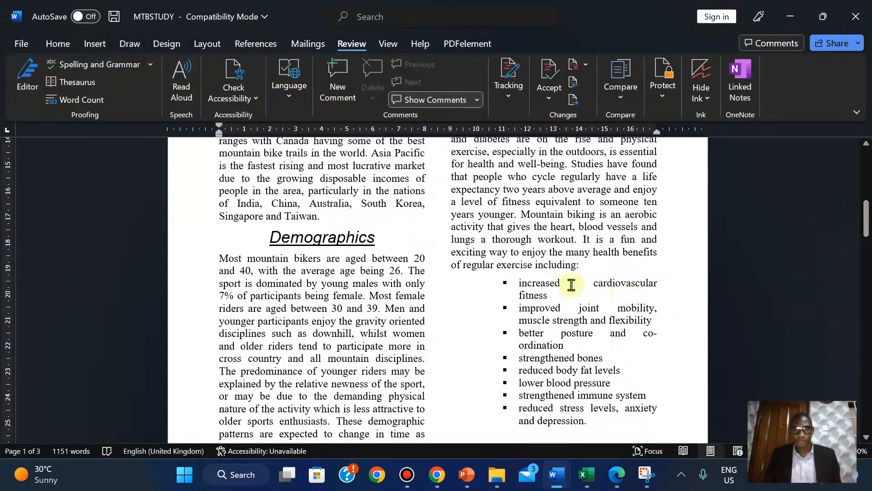
- On the Home tab, scroll to the page 2 chart, then check question 19 in Edge
{"action": "left_click", "coordinate": [63, 42]}
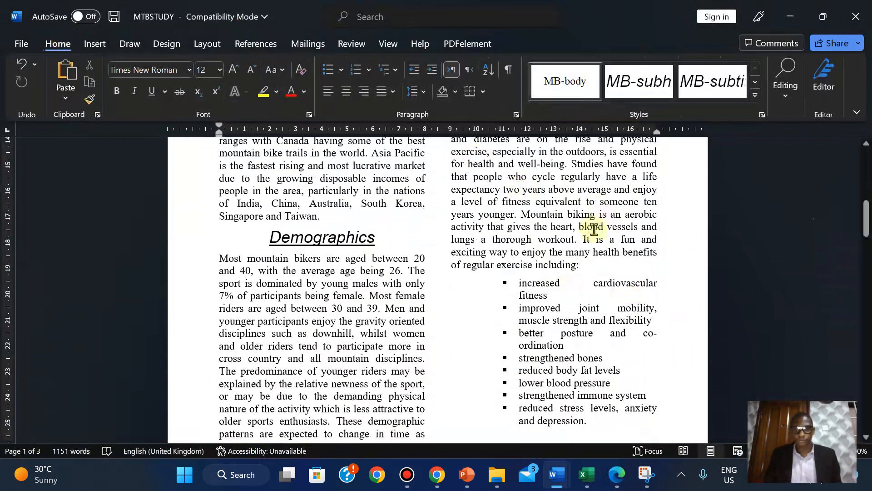
{"action": "left_click_drag", "start_coordinate": [867, 218], "coordinate": [868, 243]}
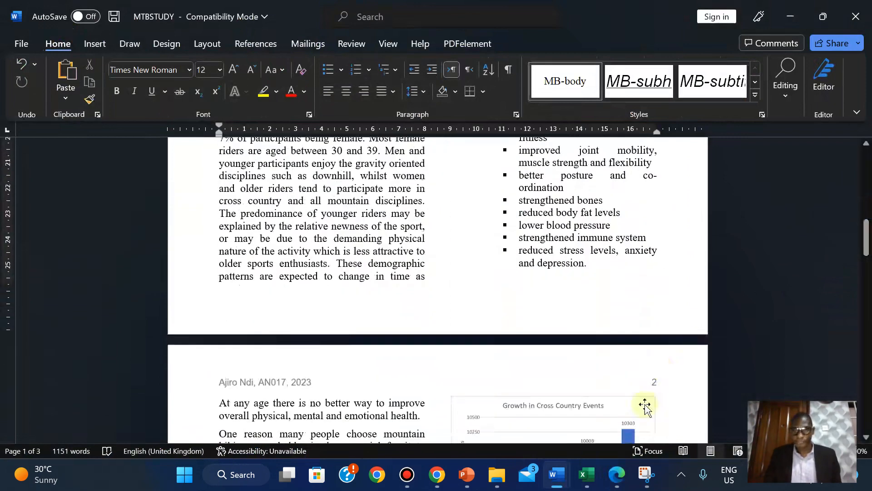
{"action": "left_click", "coordinate": [617, 474]}
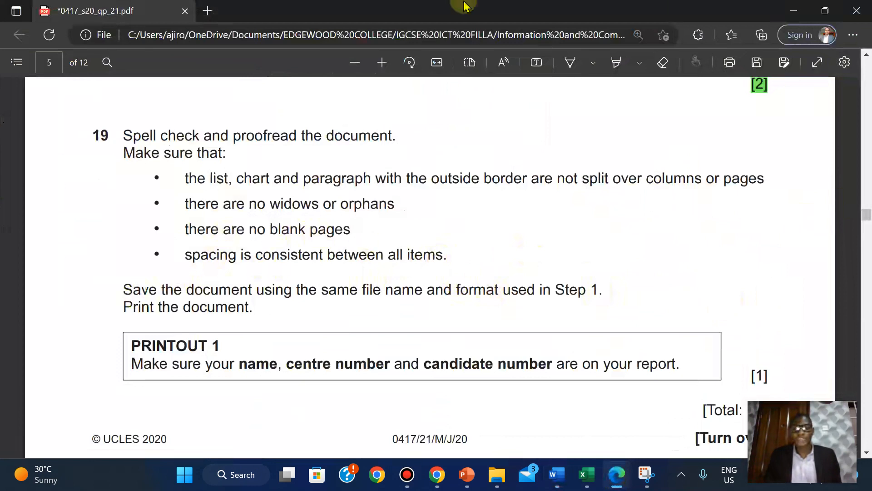
{"action": "mouse_move", "coordinate": [465, 6]}
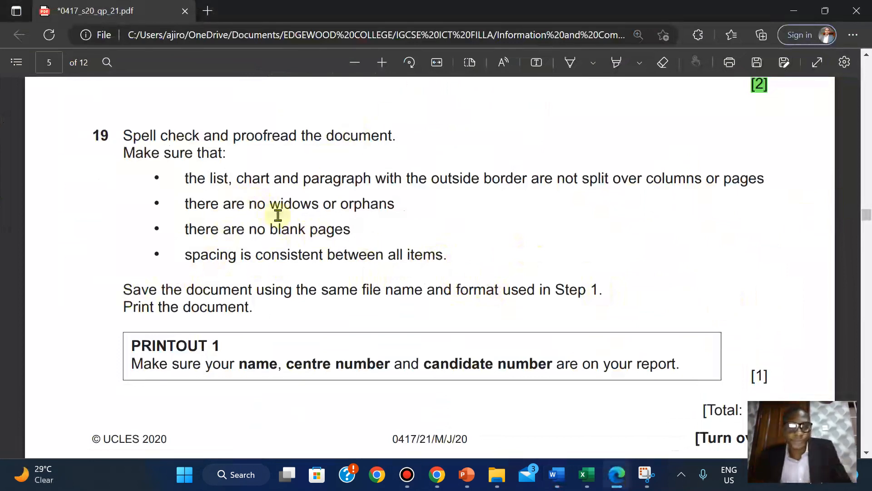
{"action": "left_click", "coordinate": [559, 481]}
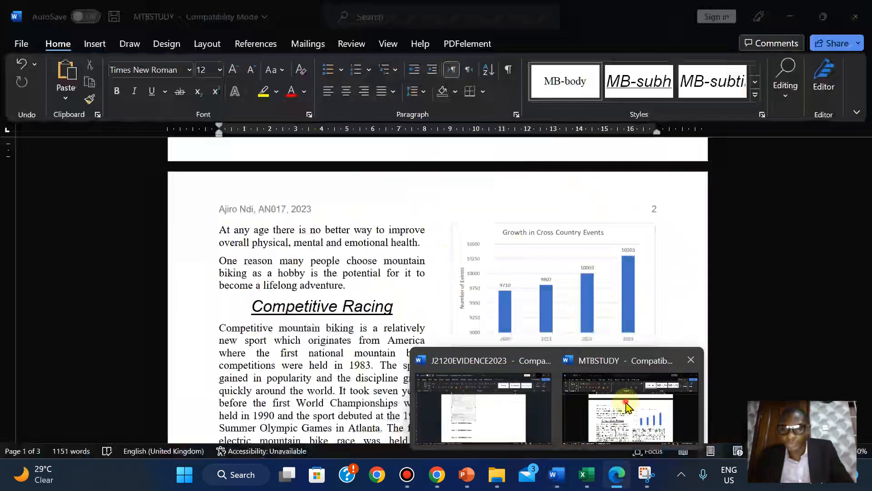
- Bring MTBSTUDY forward, zoom out one step, and view page 2's 'Growth in Cross Country Events' chart
{"action": "left_click", "coordinate": [632, 400]}
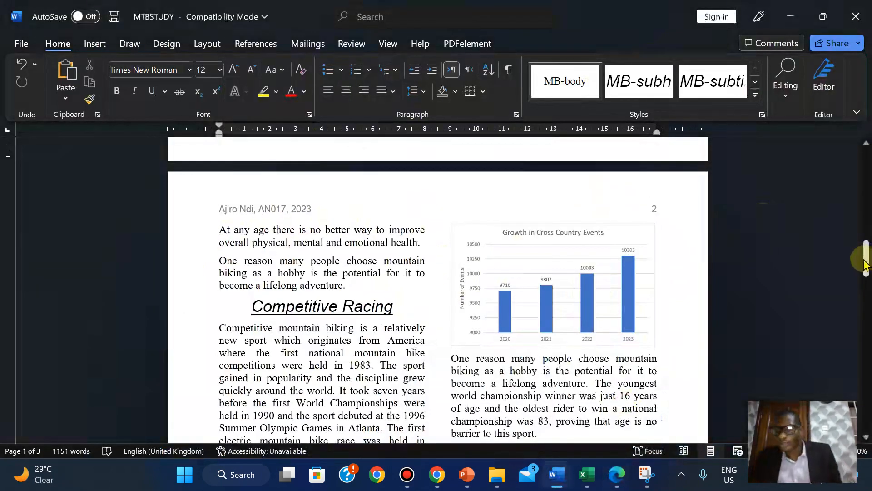
{"action": "left_click_drag", "start_coordinate": [866, 264], "coordinate": [859, 325]}
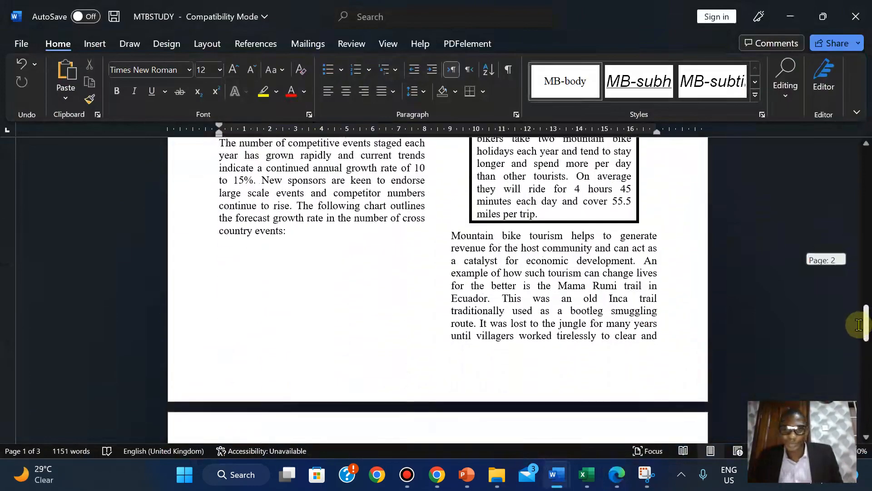
{"action": "left_click", "coordinate": [758, 448]}
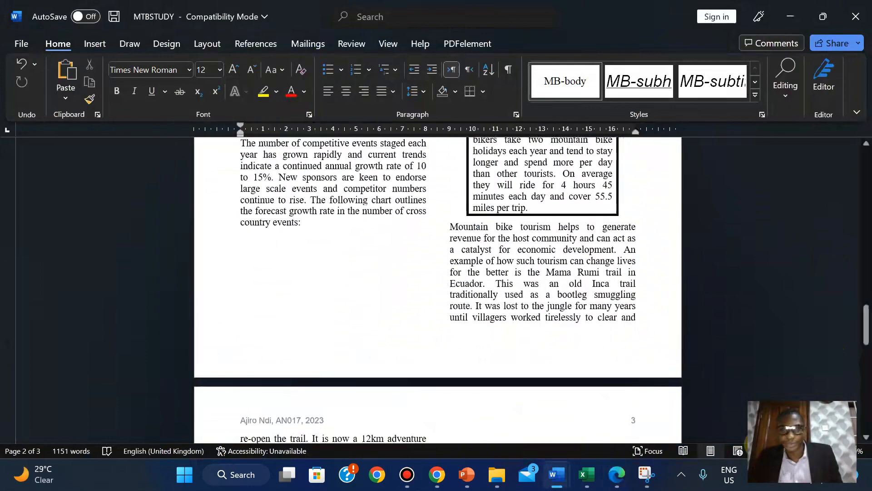
{"action": "left_click_drag", "start_coordinate": [865, 332], "coordinate": [863, 259]}
- Shrink the cross-country events chart into the left column, then enlarge it slightly
{"action": "left_click", "coordinate": [628, 263]}
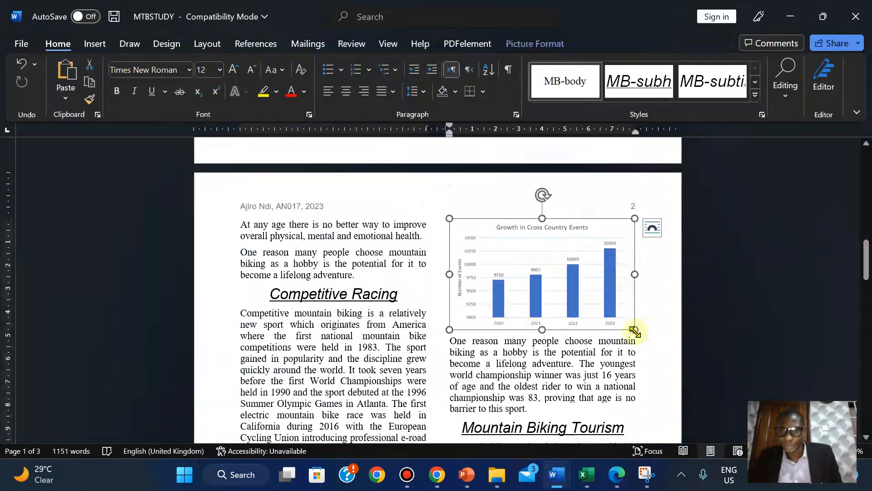
{"action": "left_click_drag", "start_coordinate": [635, 333], "coordinate": [609, 306]}
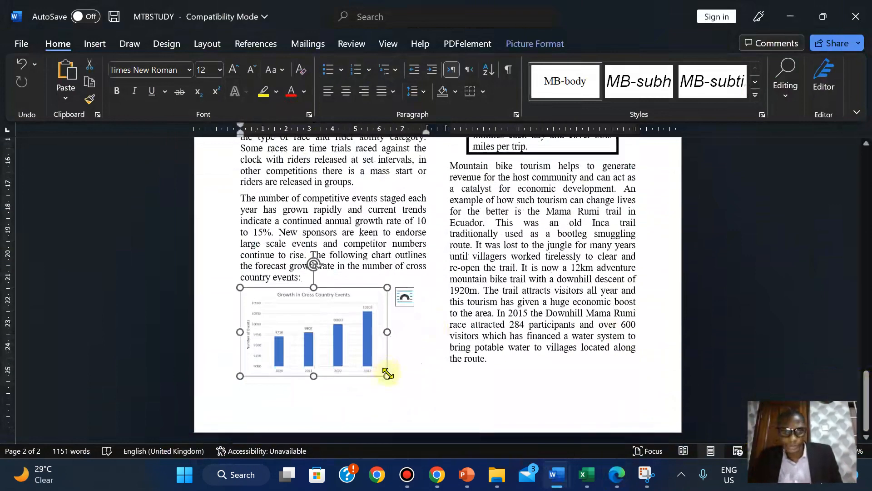
{"action": "mouse_move", "coordinate": [395, 377]}
{"action": "left_mouse_down"}
{"action": "mouse_move", "coordinate": [410, 380]}
{"action": "mouse_move", "coordinate": [397, 367]}
{"action": "left_mouse_up"}
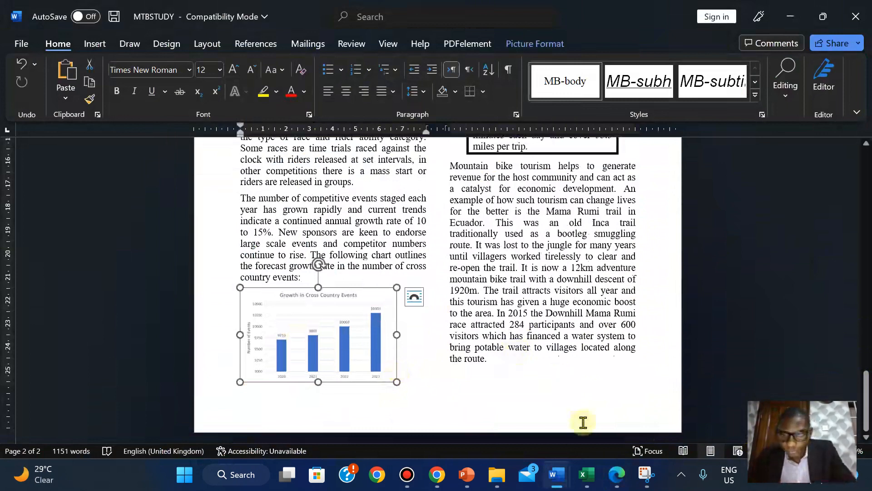
- Copy the Growth in Cross Country Events chart from the J2120GROWTH workbook in Excel
{"action": "mouse_move", "coordinate": [586, 474]}
{"action": "left_click", "coordinate": [615, 392]}
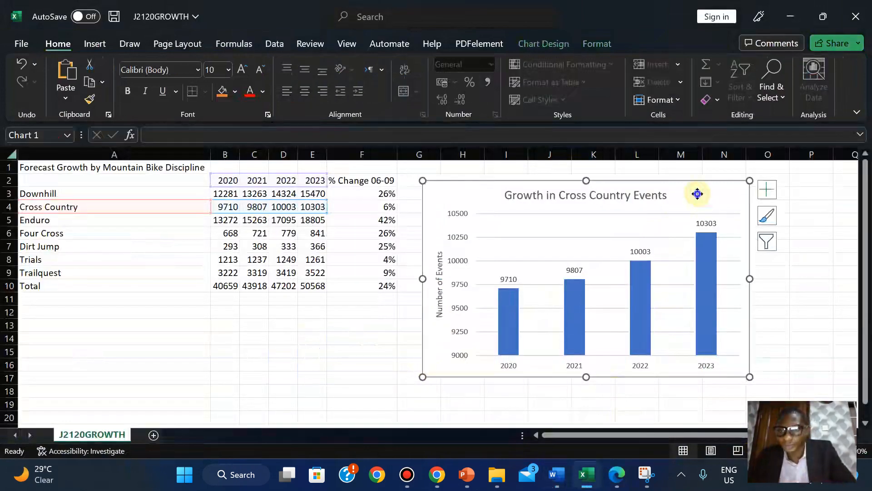
{"action": "right_click", "coordinate": [697, 194]}
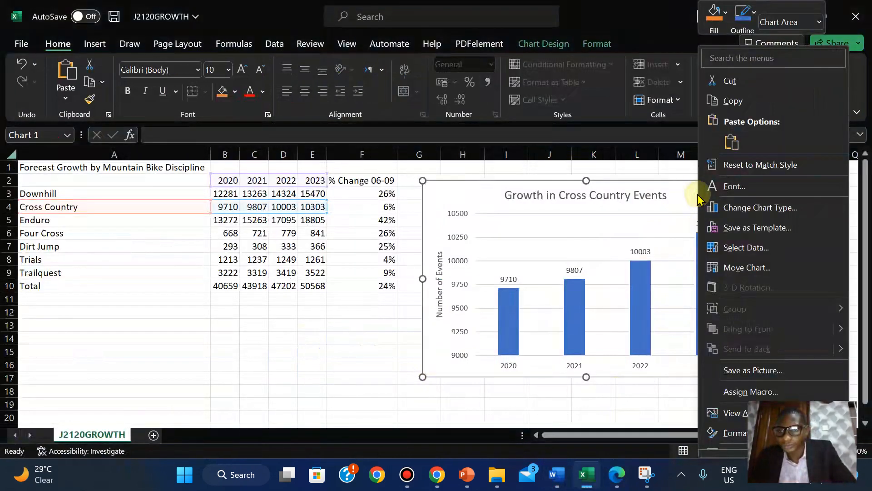
{"action": "left_click", "coordinate": [728, 103]}
- Delete the resized chart picture in MTBSTUDY and paste the Excel chart in its place
{"action": "mouse_move", "coordinate": [614, 480]}
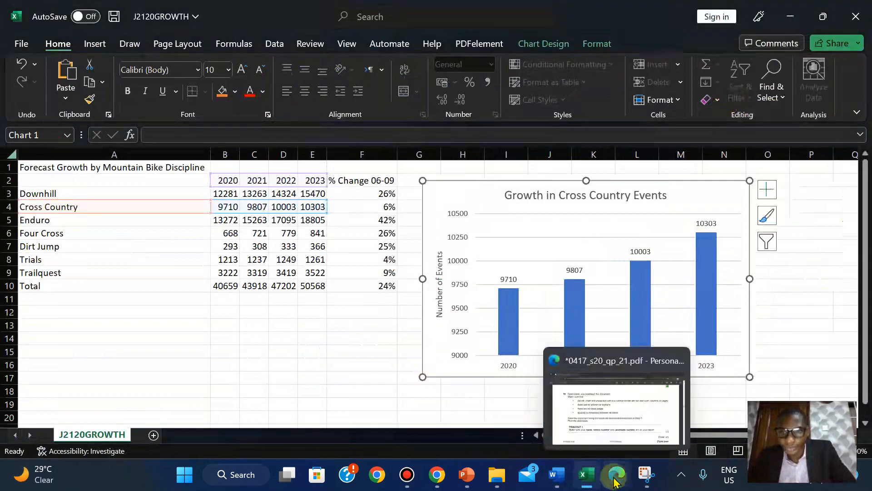
{"action": "mouse_move", "coordinate": [557, 474]}
{"action": "left_click", "coordinate": [607, 420]}
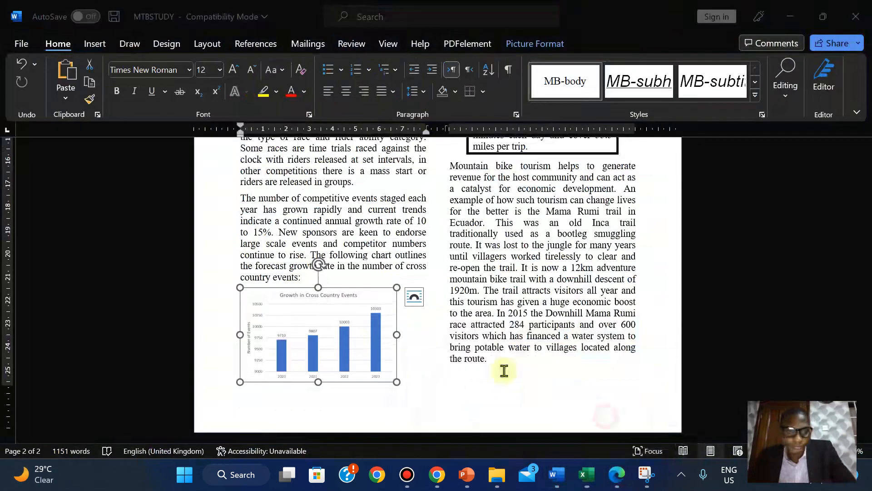
{"action": "key", "text": "Delete"}
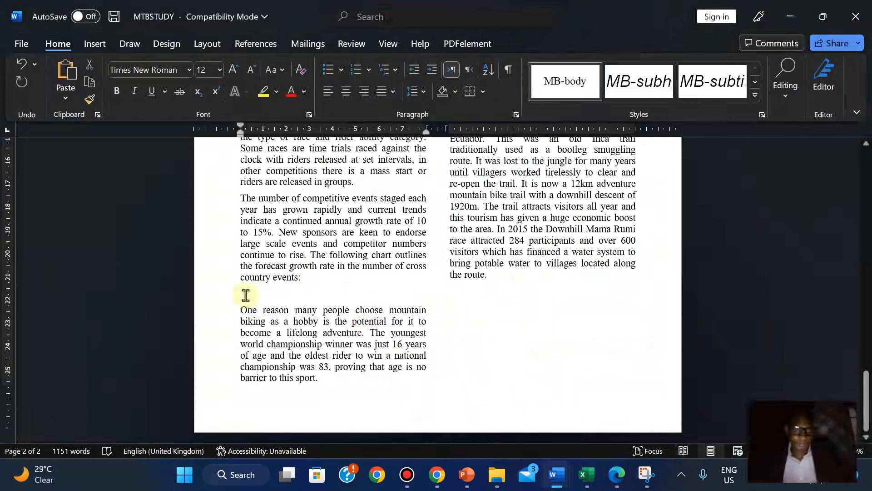
{"action": "key", "text": "ctrl+v"}
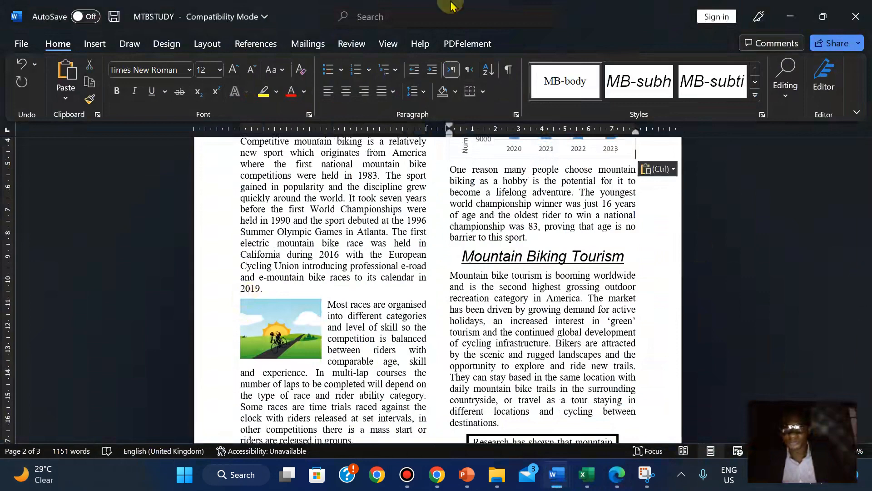
{"action": "mouse_move", "coordinate": [518, 7]}
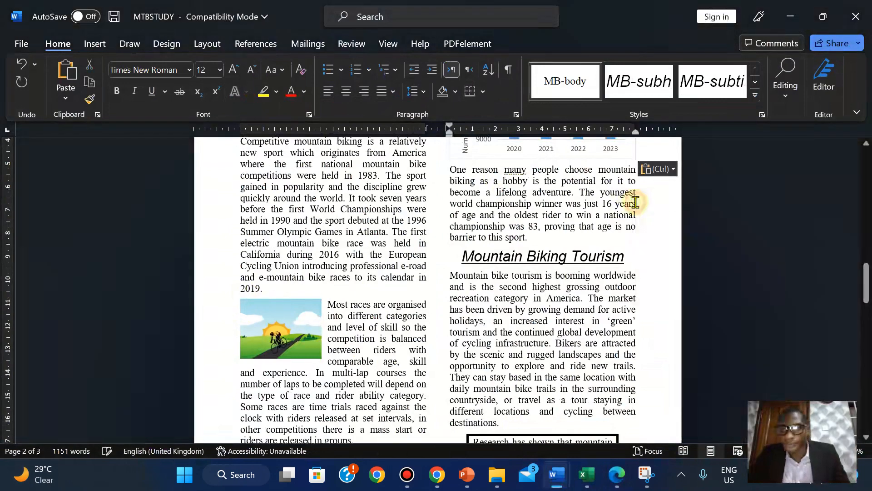
{"action": "left_click", "coordinate": [635, 202]}
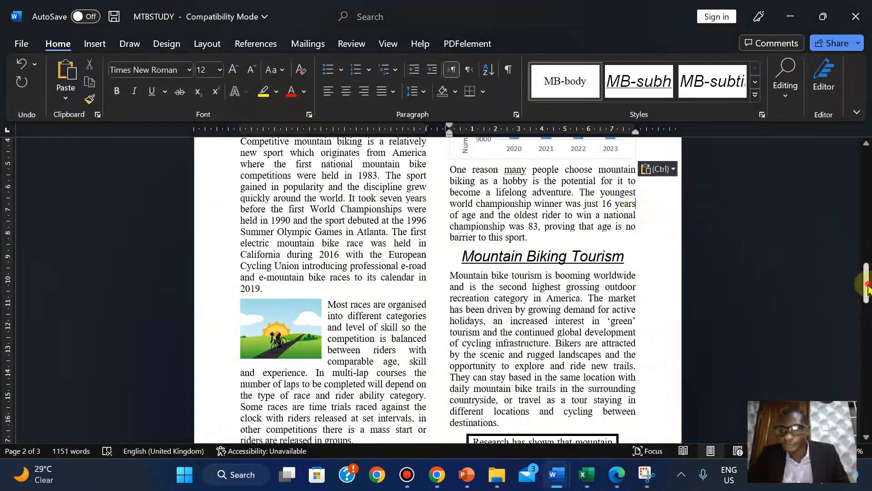
{"action": "left_click_drag", "start_coordinate": [867, 286], "coordinate": [867, 268]}
{"action": "left_click", "coordinate": [544, 260]}
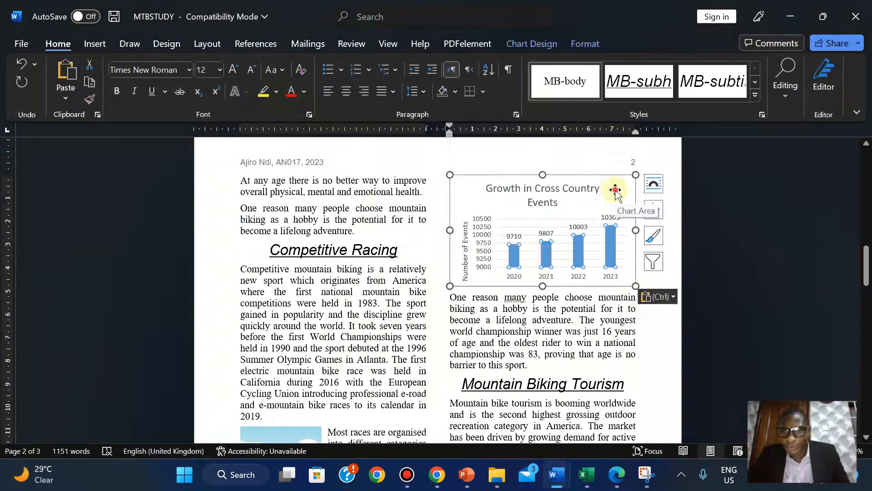
- Undo the earlier paste and re-paste the chart with source formatting at the empty line
{"action": "left_click", "coordinate": [616, 193]}
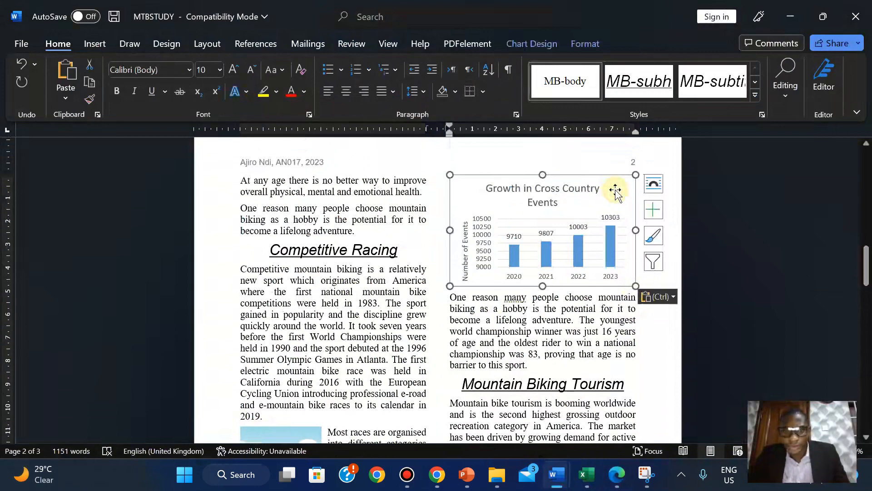
{"action": "key", "text": "ctrl+z"}
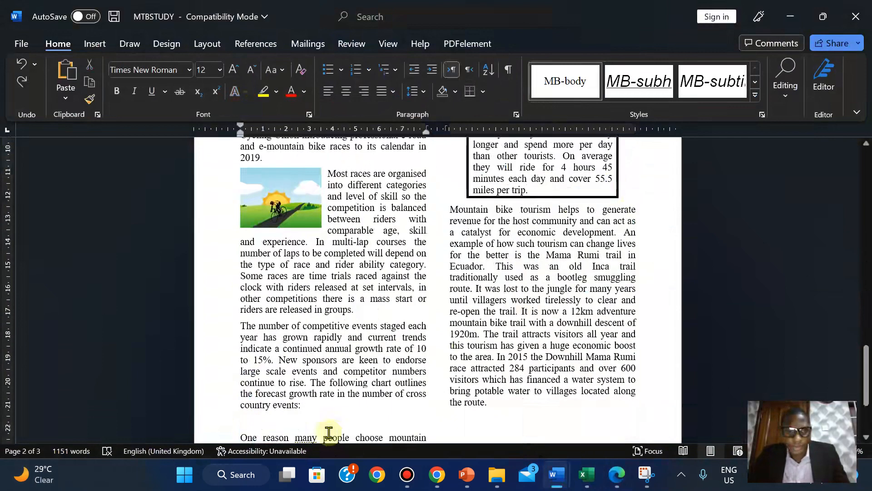
{"action": "right_click", "coordinate": [241, 421]}
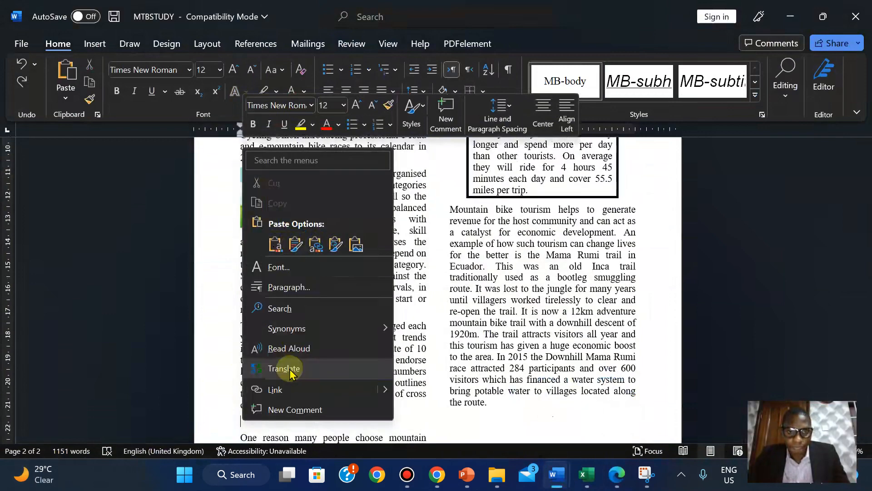
{"action": "left_click", "coordinate": [415, 415]}
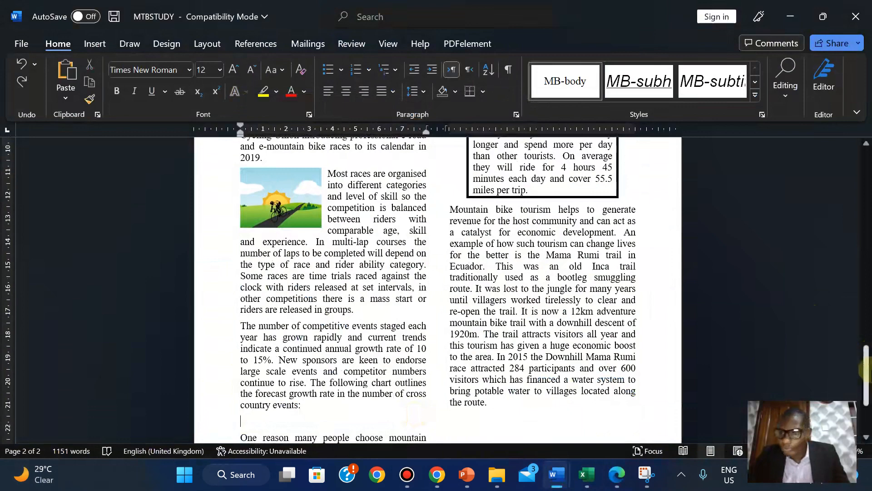
{"action": "left_click_drag", "start_coordinate": [867, 386], "coordinate": [867, 406]}
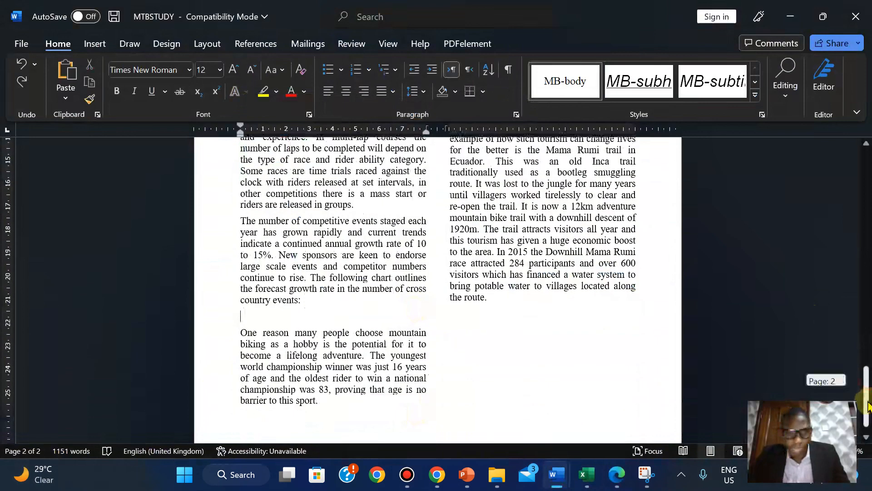
{"action": "right_click", "coordinate": [248, 319]}
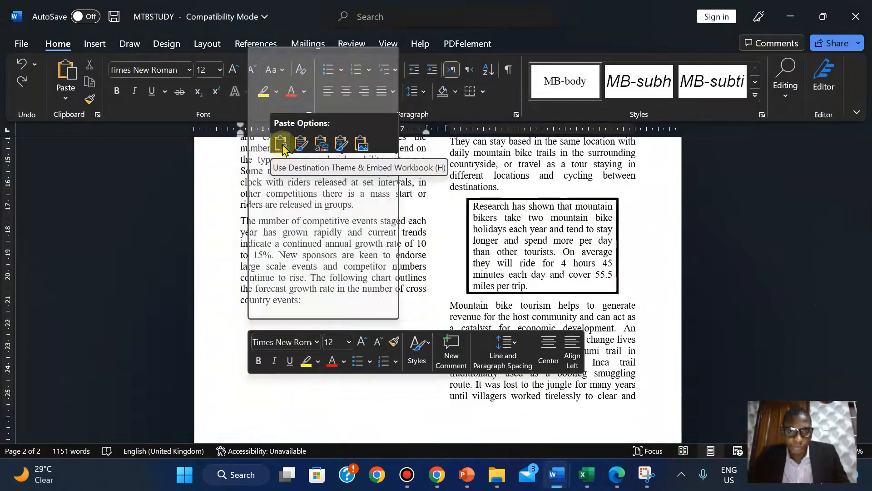
{"action": "left_click", "coordinate": [306, 143]}
- Undo the misplaced chart paste, leaving the empty line under the paragraph
{"action": "scroll", "coordinate": [866, 275], "scroll_direction": "up", "scroll_amount": 5}
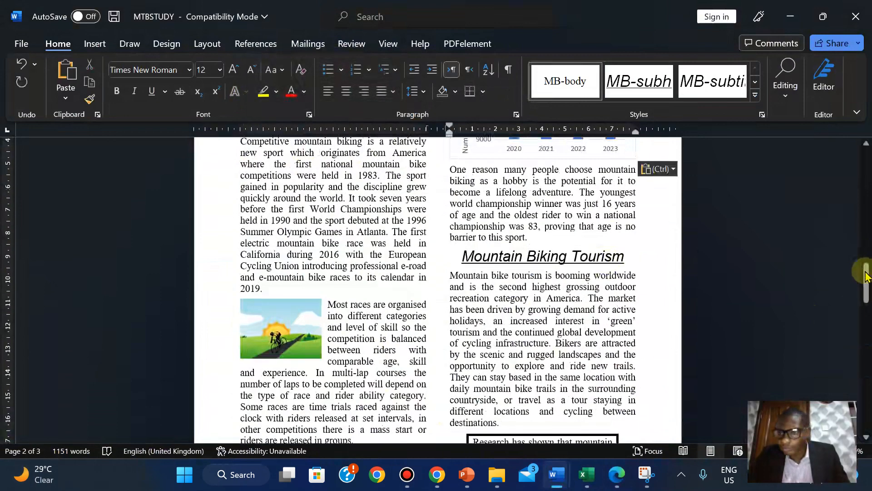
{"action": "left_click_drag", "start_coordinate": [866, 274], "coordinate": [866, 262]}
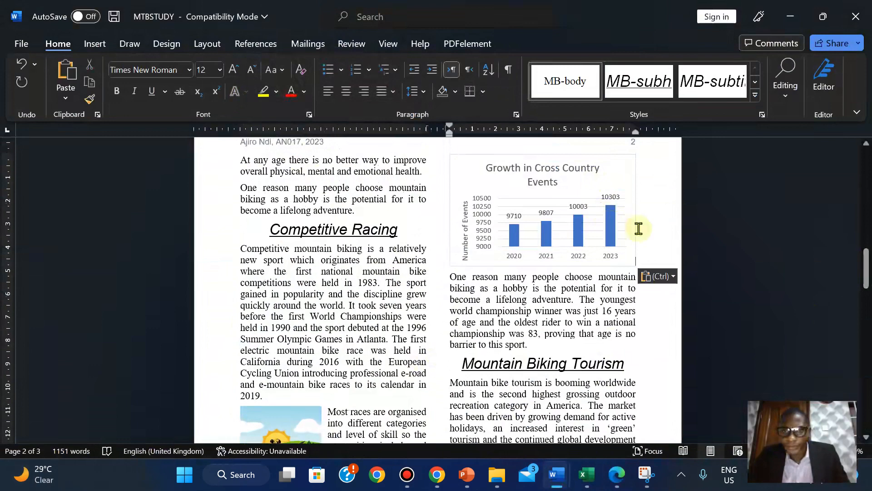
{"action": "left_click", "coordinate": [630, 259]}
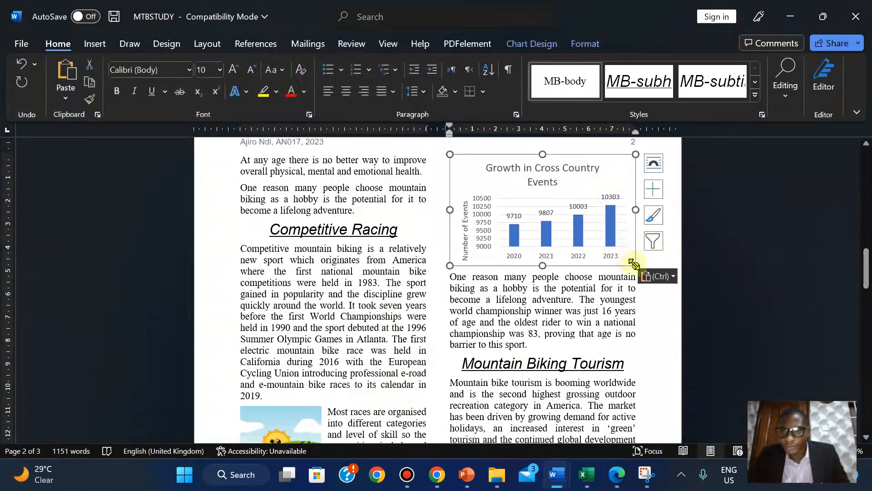
{"action": "key", "text": "ctrl+z"}
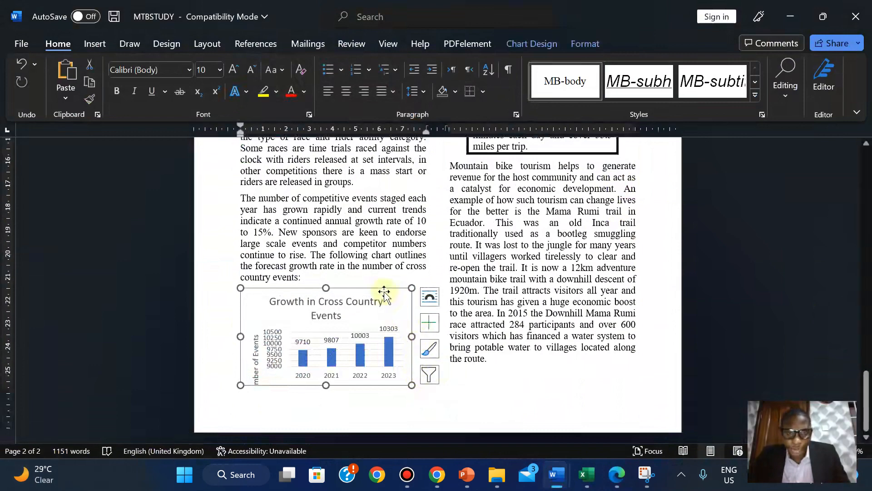
{"action": "key", "text": "ctrl+y"}
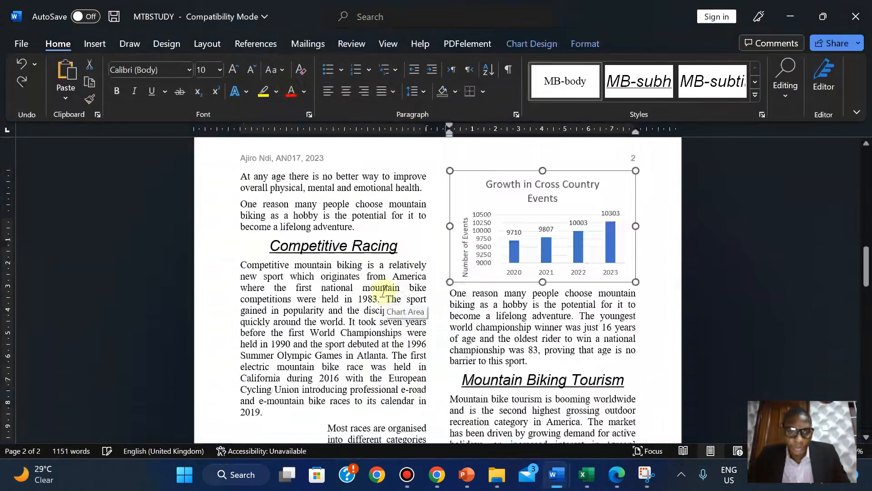
{"action": "key", "text": "ctrl+z"}
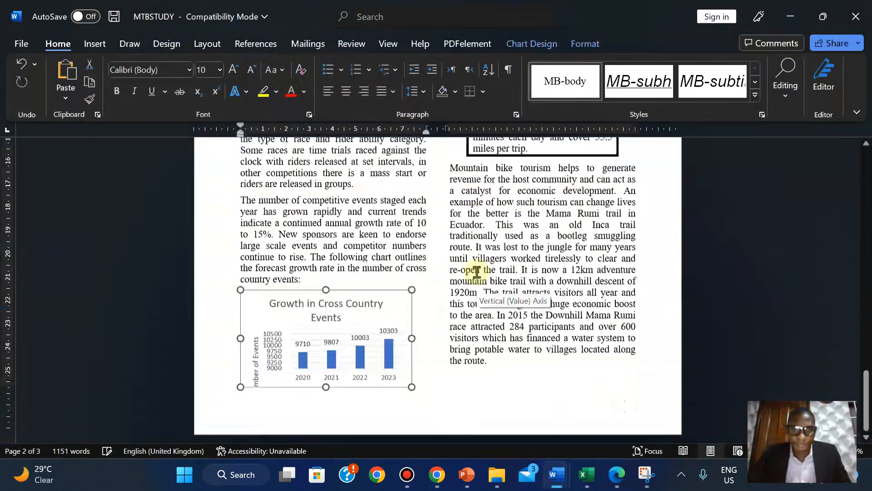
{"action": "key", "text": "ctrl+z"}
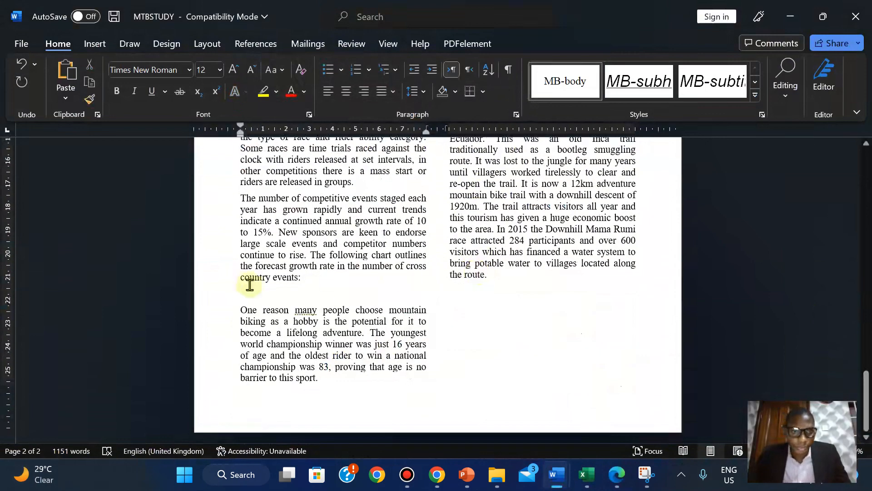
- Paste the chart as a picture beneath 'country events:' and shrink it to fit the left column
{"action": "right_click", "coordinate": [244, 294]}
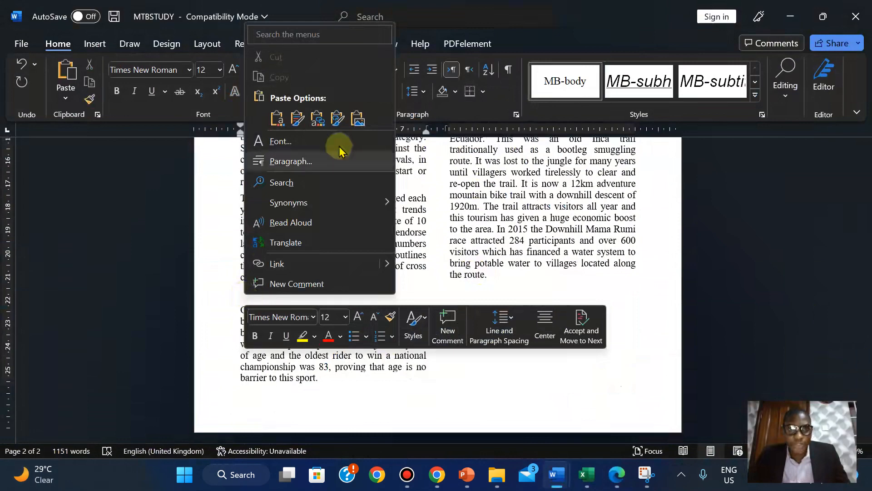
{"action": "left_click", "coordinate": [357, 118]}
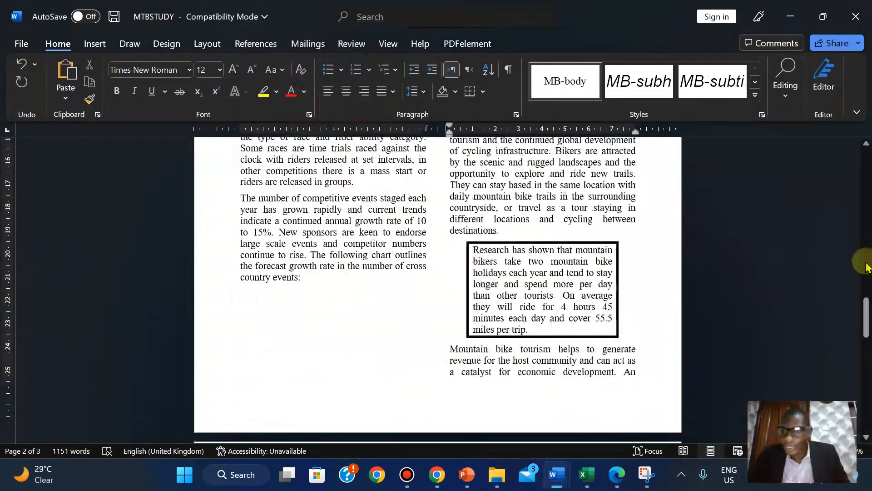
{"action": "left_click_drag", "start_coordinate": [864, 316], "coordinate": [869, 271]}
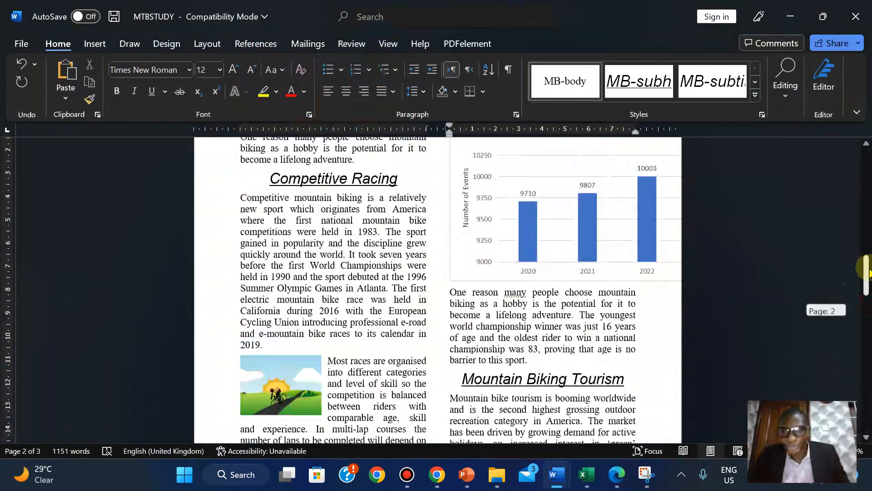
{"action": "left_click", "coordinate": [657, 244]}
{"action": "left_click_drag", "start_coordinate": [448, 280], "coordinate": [590, 158]}
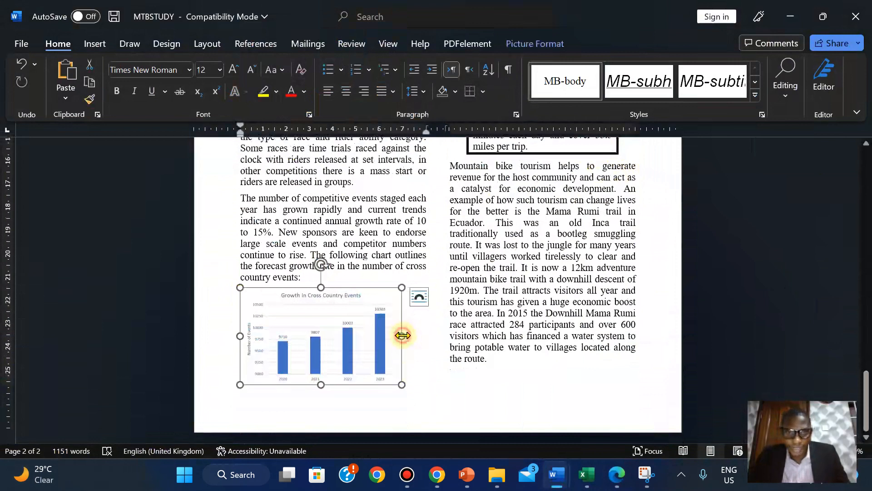
- Try resizing the chart, then check its Layout and Position options without changing them
{"action": "left_click_drag", "start_coordinate": [402, 335], "coordinate": [423, 335]}
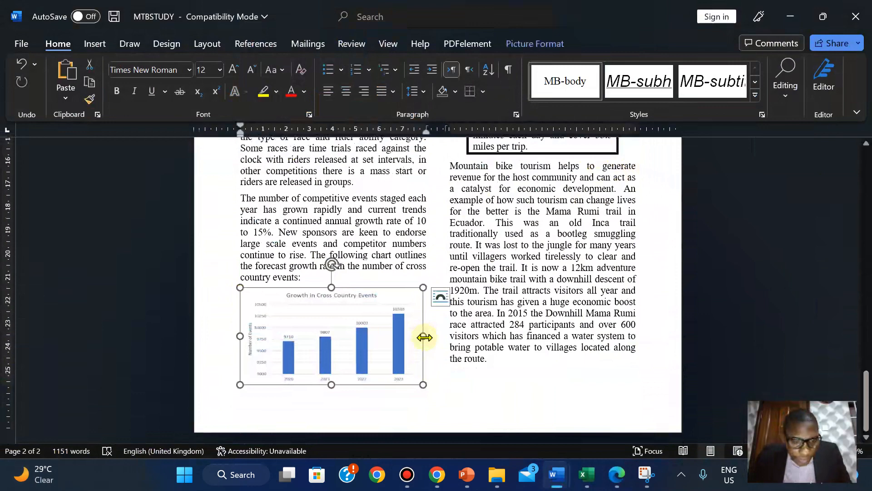
{"action": "key", "text": "ctrl+z"}
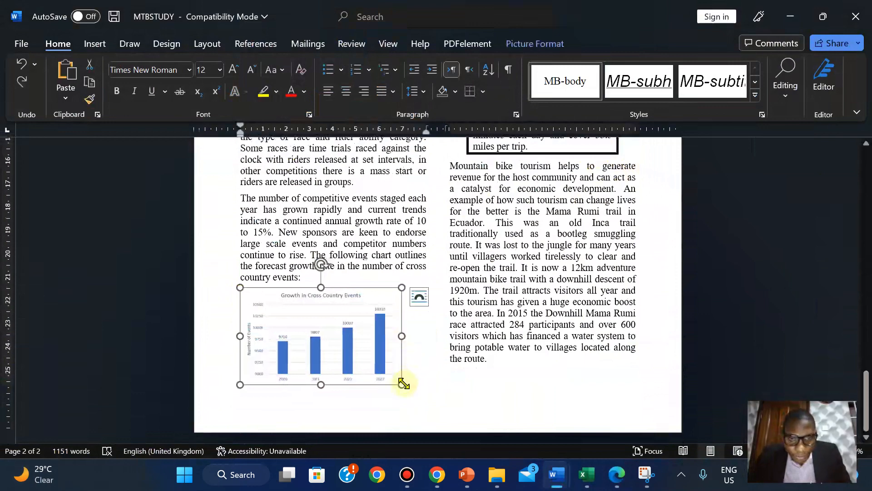
{"action": "left_click_drag", "start_coordinate": [404, 382], "coordinate": [404, 381]}
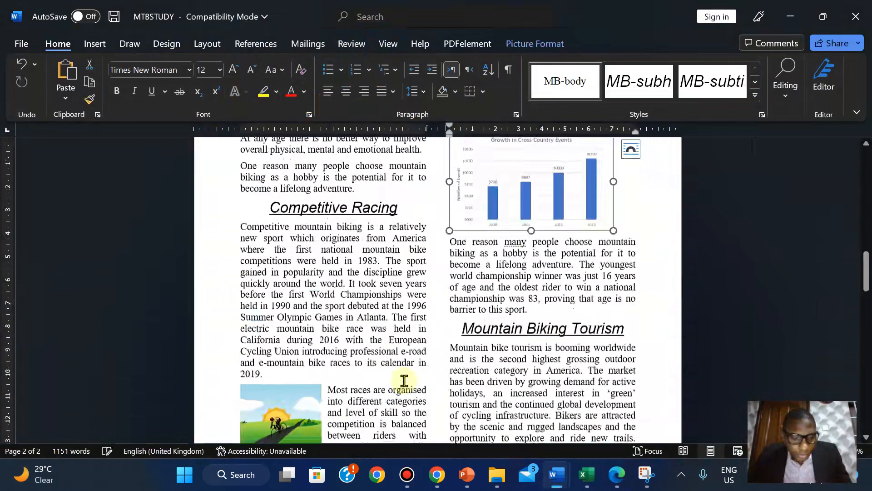
{"action": "left_click", "coordinate": [631, 149]}
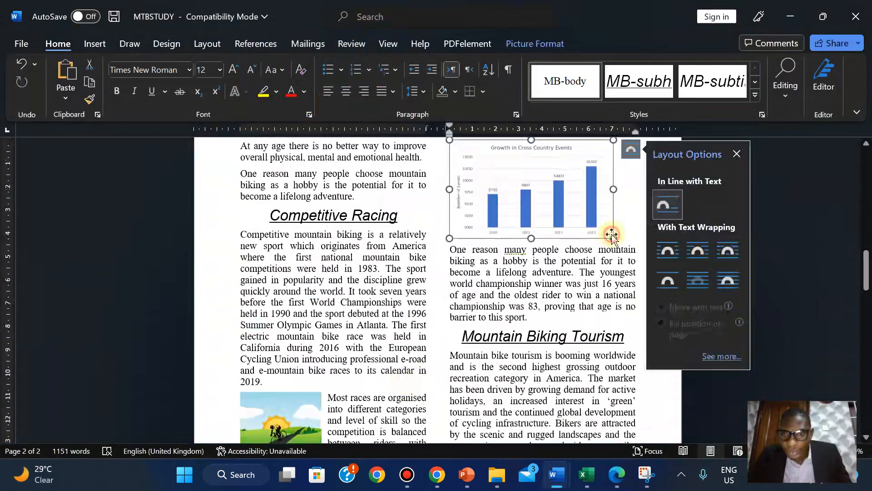
{"action": "left_click_drag", "start_coordinate": [615, 240], "coordinate": [614, 231]}
{"action": "scroll", "coordinate": [614, 229], "scroll_direction": "down", "scroll_amount": 8}
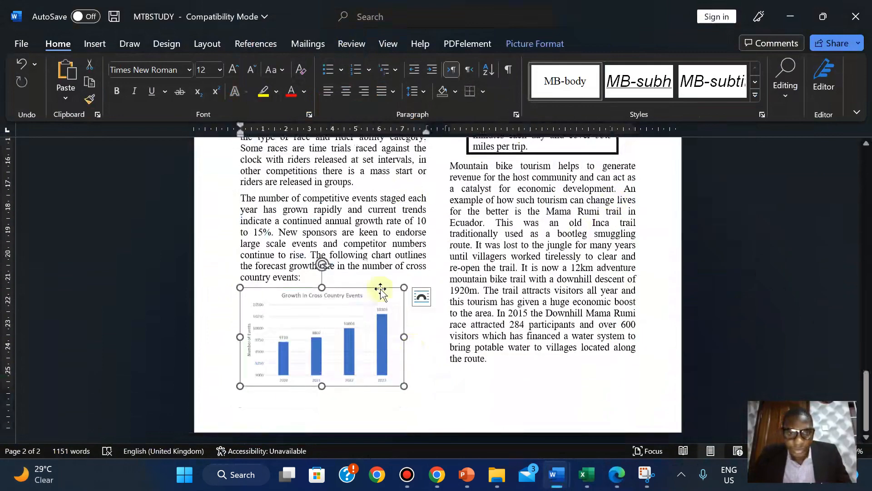
{"action": "left_click", "coordinate": [525, 44]}
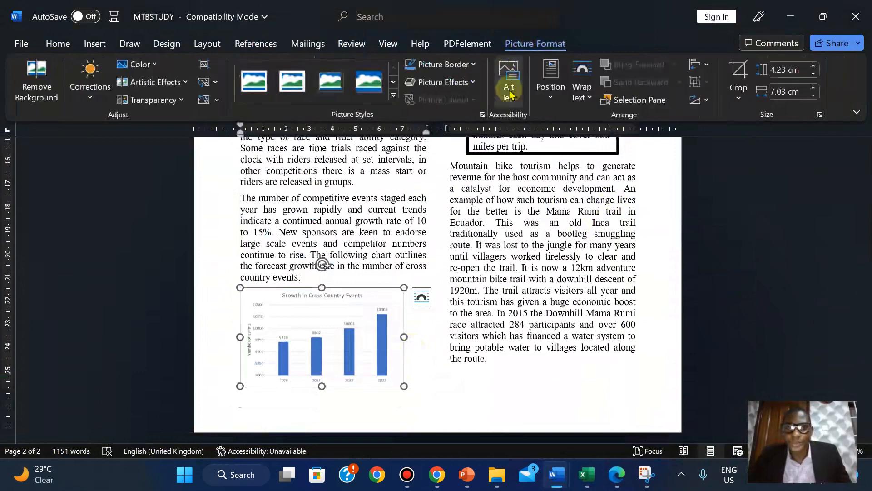
{"action": "left_click", "coordinate": [553, 99]}
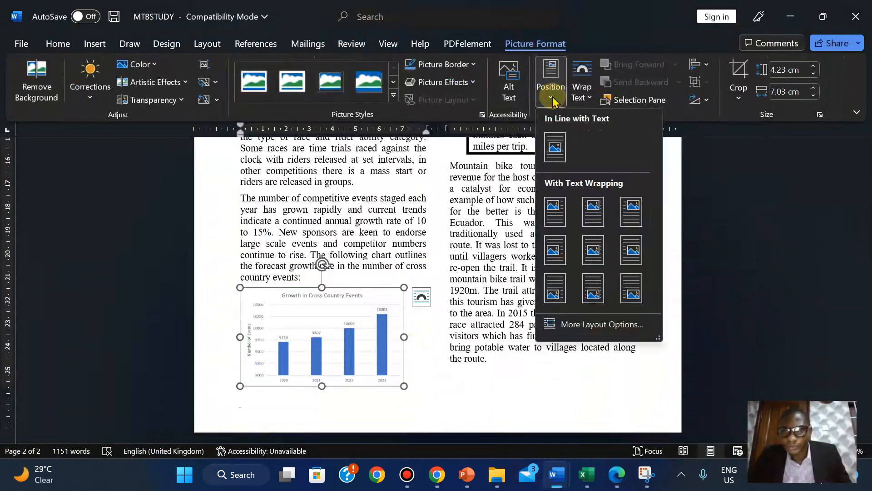
{"action": "left_click", "coordinate": [552, 100]}
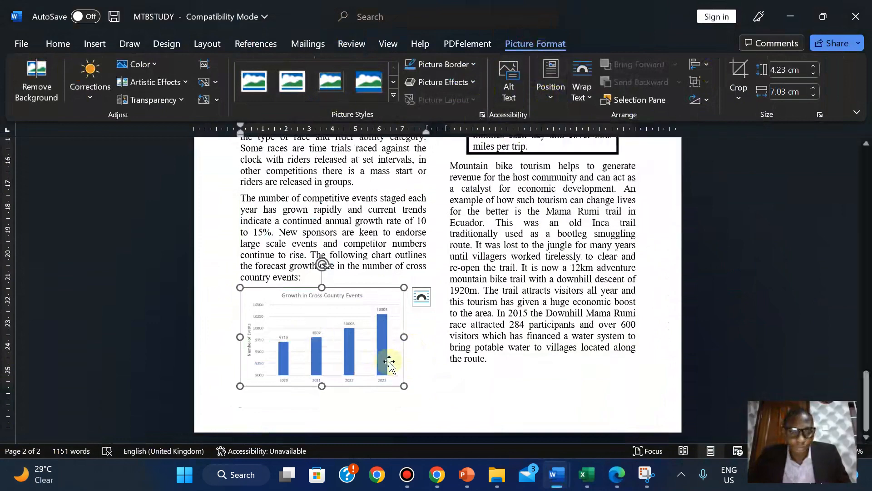
- Test In Front of Text wrapping, undo to inline, and widen the chart to full column width
{"action": "left_click", "coordinate": [421, 300]}
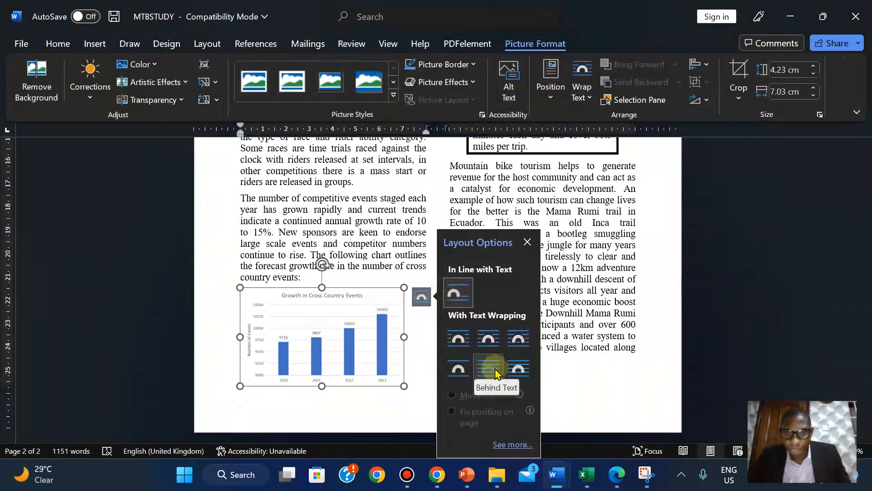
{"action": "left_click", "coordinate": [518, 369]}
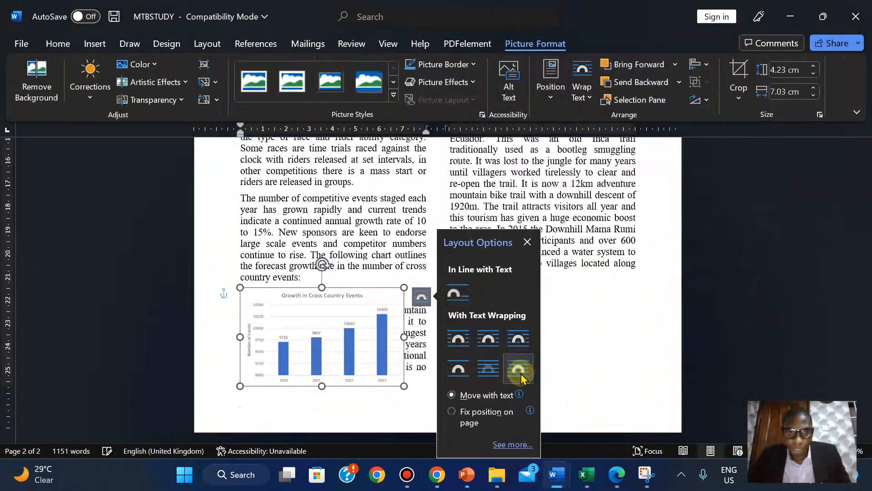
{"action": "key", "text": "ctrl+z"}
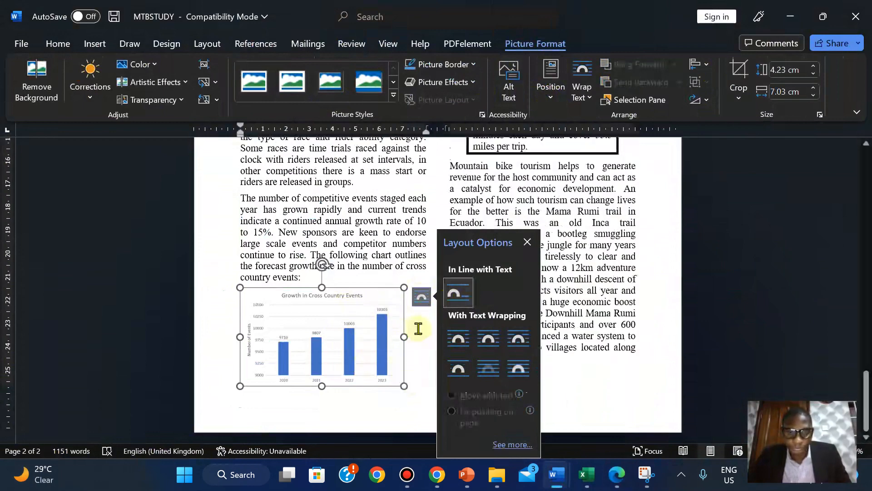
{"action": "left_click_drag", "start_coordinate": [406, 340], "coordinate": [426, 339]}
- Deselect the chart and scroll to review the page 2 layout
{"action": "left_click", "coordinate": [399, 226]}
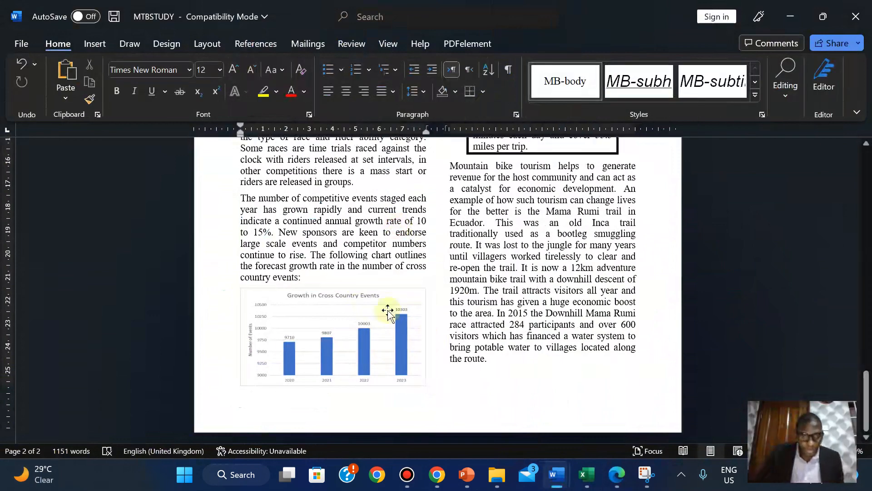
{"action": "scroll", "coordinate": [436, 273], "scroll_direction": "down", "scroll_amount": 1, "text": "ctrl"}
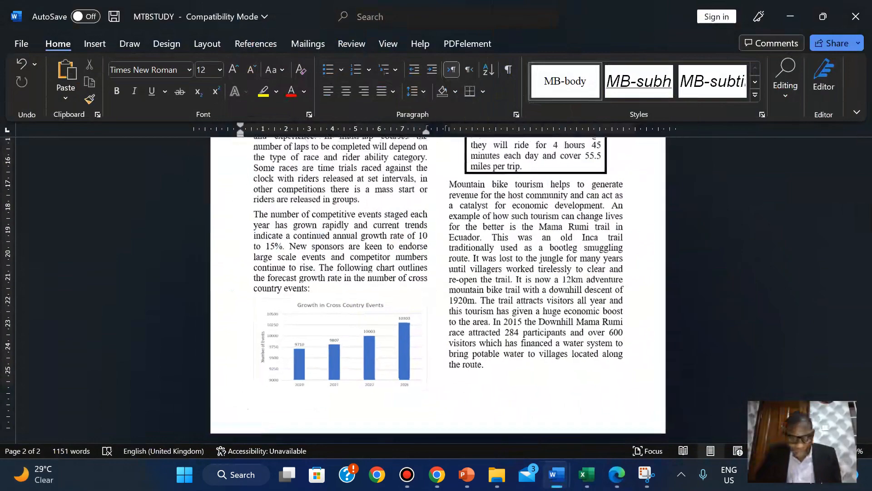
{"action": "scroll", "coordinate": [865, 364], "scroll_direction": "up", "scroll_amount": 3, "text": "ctrl"}
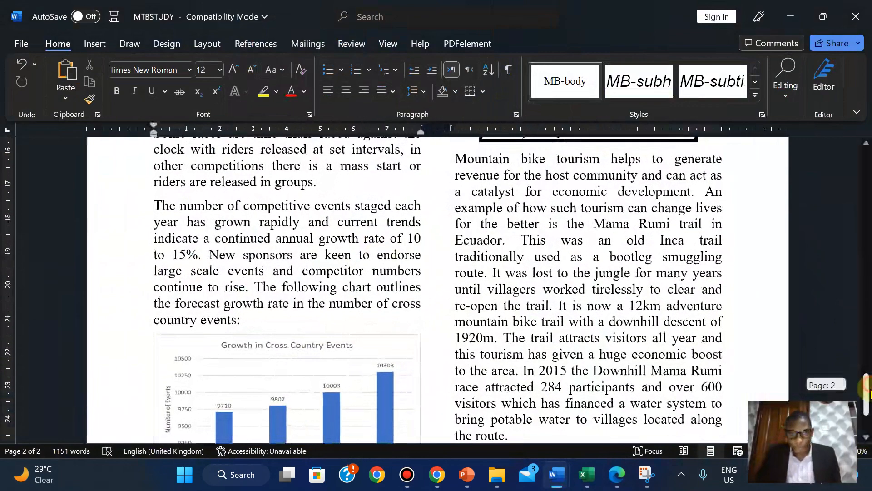
{"action": "scroll", "coordinate": [391, 324], "scroll_direction": "down", "scroll_amount": 3}
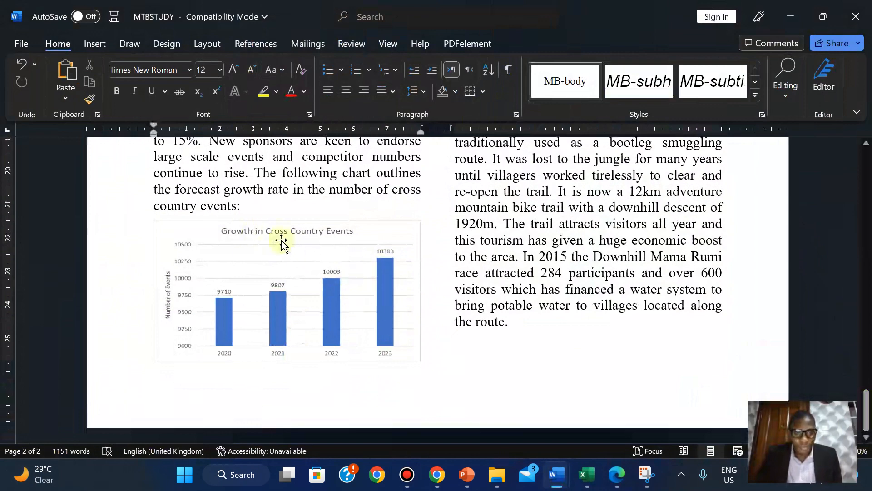
- Switch from the exam PDF back to the MTBSTUDY document through the taskbar preview
{"action": "left_click", "coordinate": [616, 475]}
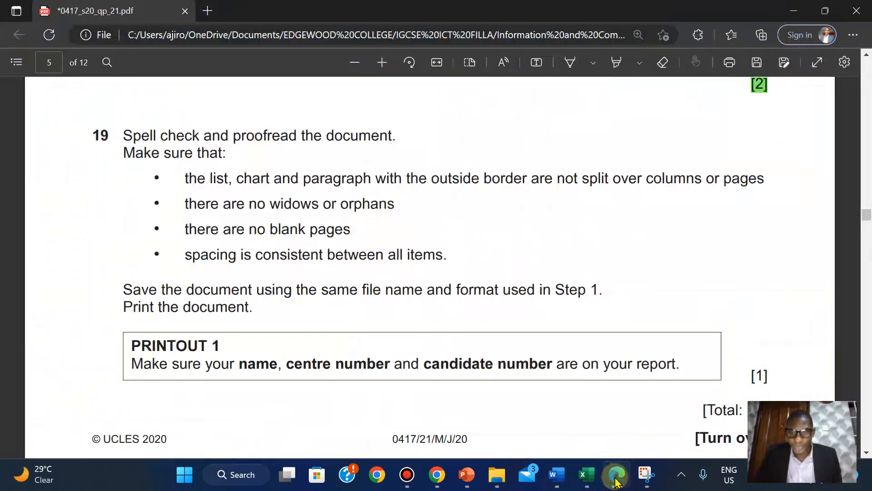
{"action": "mouse_move", "coordinate": [586, 475]}
{"action": "mouse_move", "coordinate": [604, 416]}
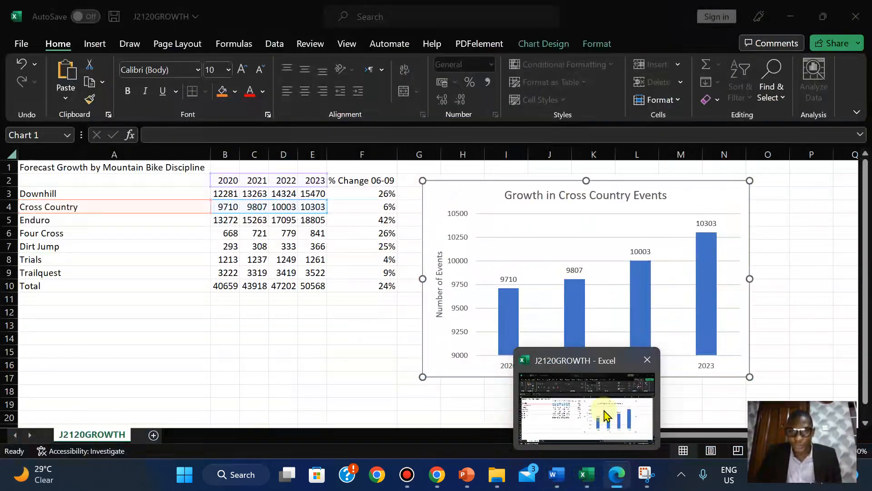
{"action": "mouse_move", "coordinate": [557, 475]}
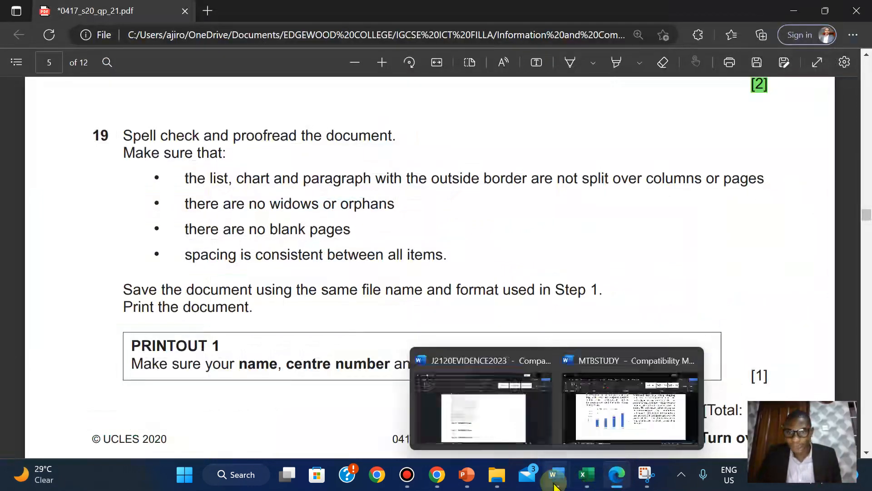
{"action": "left_click", "coordinate": [615, 404]}
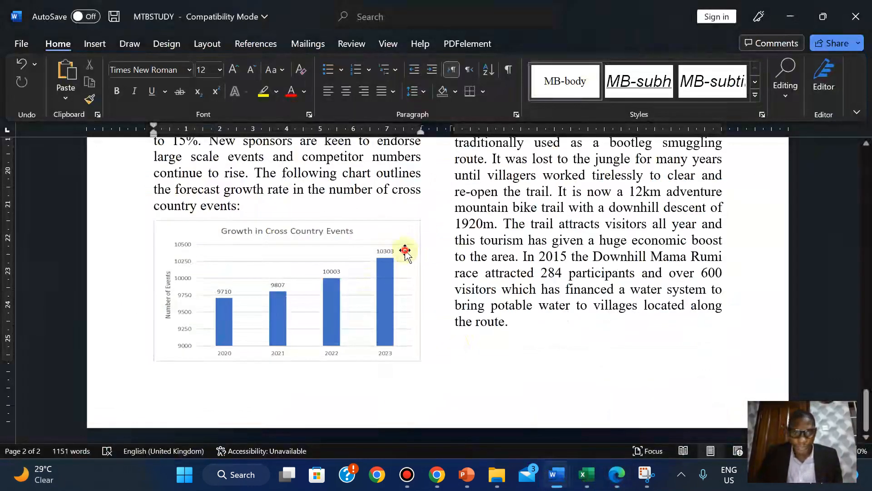
- Narrow the cross-country chart slightly, with gridlines on to check it fits the column
{"action": "left_click", "coordinate": [405, 250]}
{"action": "left_click_drag", "start_coordinate": [421, 290], "coordinate": [418, 292]}
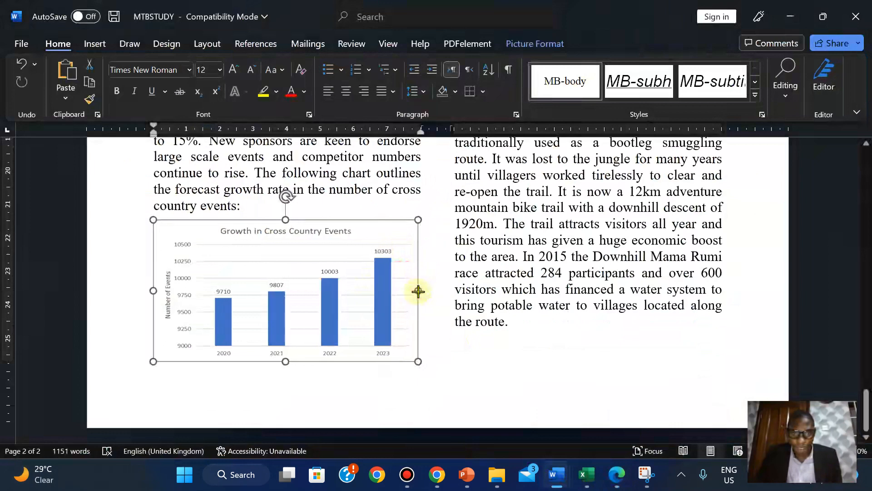
{"action": "left_click", "coordinate": [388, 43]}
{"action": "left_click", "coordinate": [379, 84]}
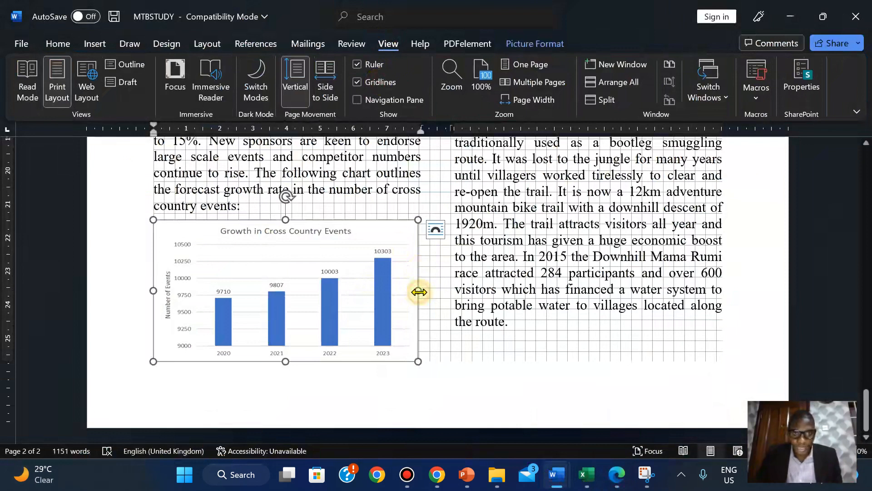
{"action": "mouse_move", "coordinate": [418, 291]}
{"action": "left_mouse_down"}
{"action": "mouse_move", "coordinate": [399, 296]}
{"action": "mouse_move", "coordinate": [417, 296]}
{"action": "left_mouse_up"}
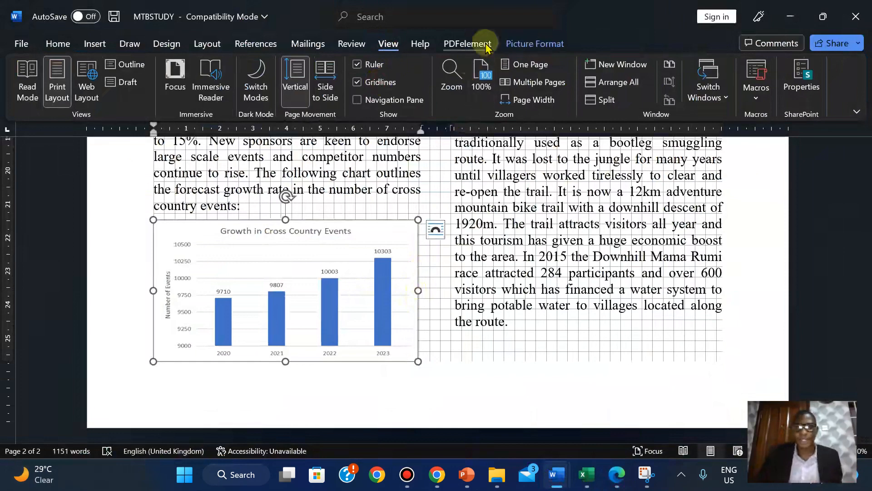
- Turn the page gridlines back off and scroll up to page 1
{"action": "left_click", "coordinate": [533, 45]}
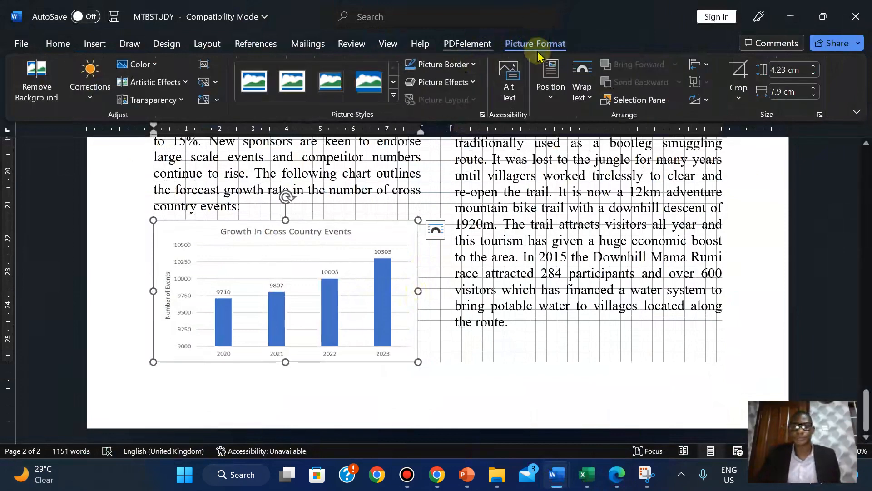
{"action": "left_click", "coordinate": [389, 44]}
{"action": "left_click", "coordinate": [382, 83]}
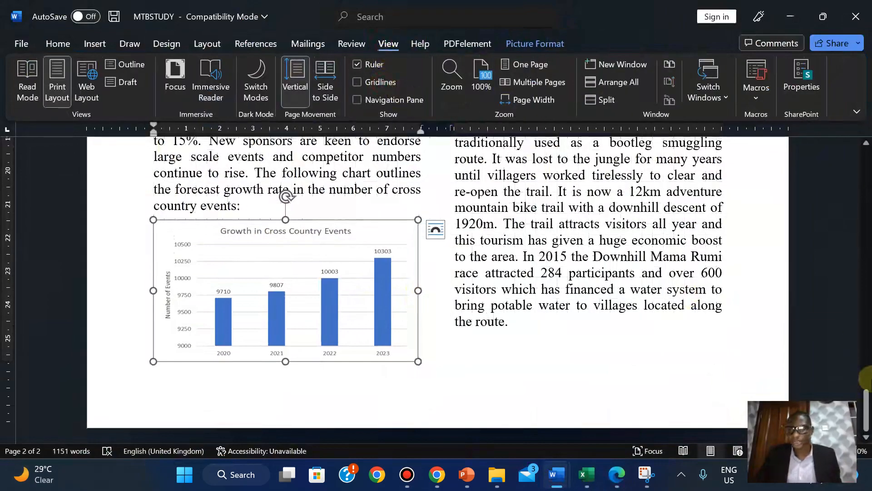
{"action": "left_click_drag", "start_coordinate": [865, 394], "coordinate": [862, 425]}
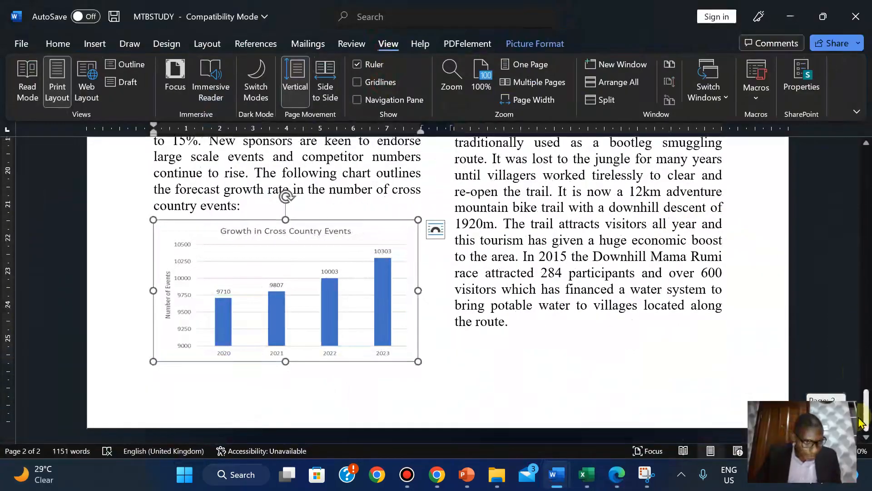
{"action": "mouse_move", "coordinate": [862, 423]}
{"action": "left_mouse_down"}
{"action": "mouse_move", "coordinate": [852, 327]}
{"action": "mouse_move", "coordinate": [811, 206]}
{"action": "mouse_move", "coordinate": [826, 400]}
{"action": "mouse_move", "coordinate": [809, 255]}
{"action": "left_mouse_up"}
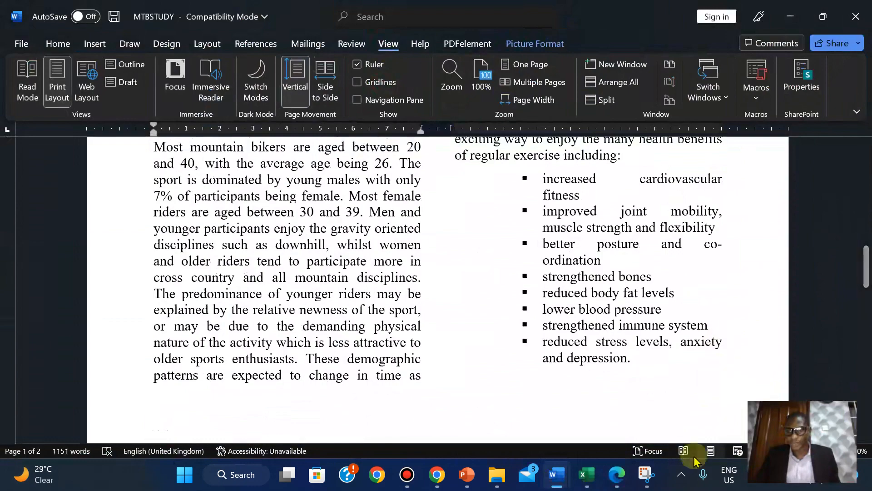
- Scroll the pages and deselect the chart by clicking back into the text
{"action": "scroll", "coordinate": [870, 286], "scroll_direction": "down", "scroll_amount": 3, "text": "ctrl"}
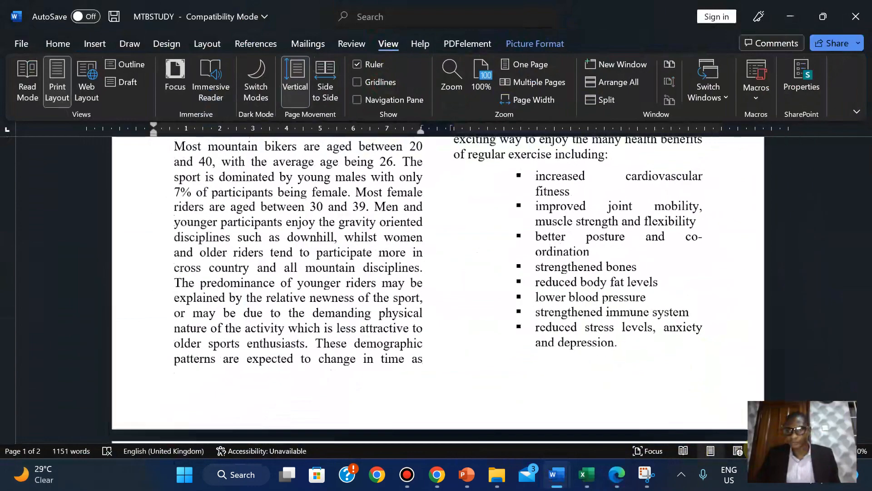
{"action": "mouse_move", "coordinate": [867, 286]}
{"action": "left_mouse_down"}
{"action": "mouse_move", "coordinate": [859, 136]}
{"action": "mouse_move", "coordinate": [866, 273]}
{"action": "left_mouse_up"}
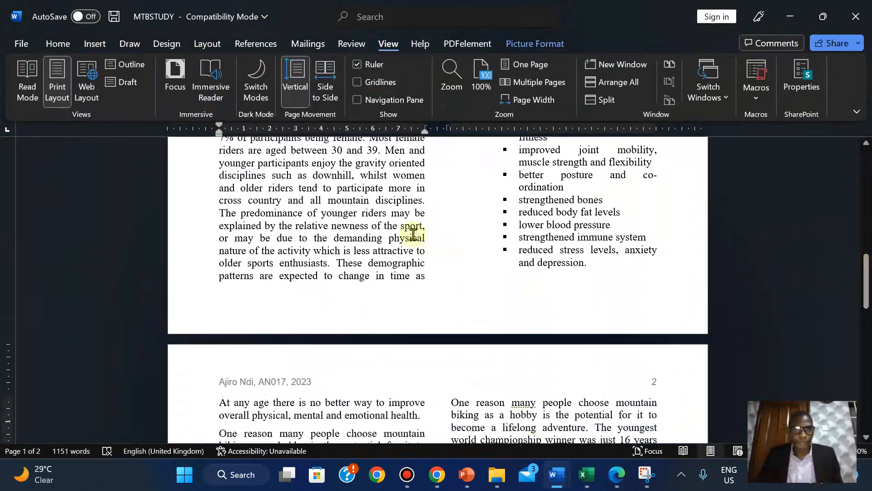
{"action": "left_click", "coordinate": [58, 44]}
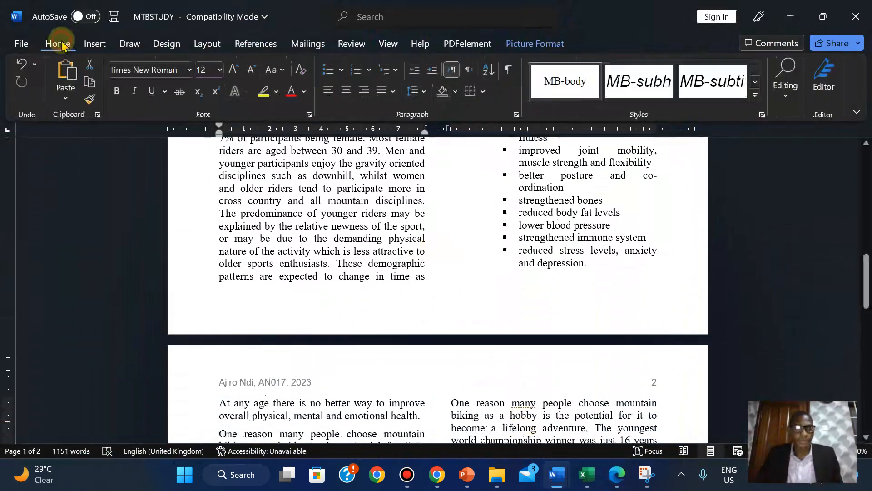
{"action": "left_click", "coordinate": [389, 199]}
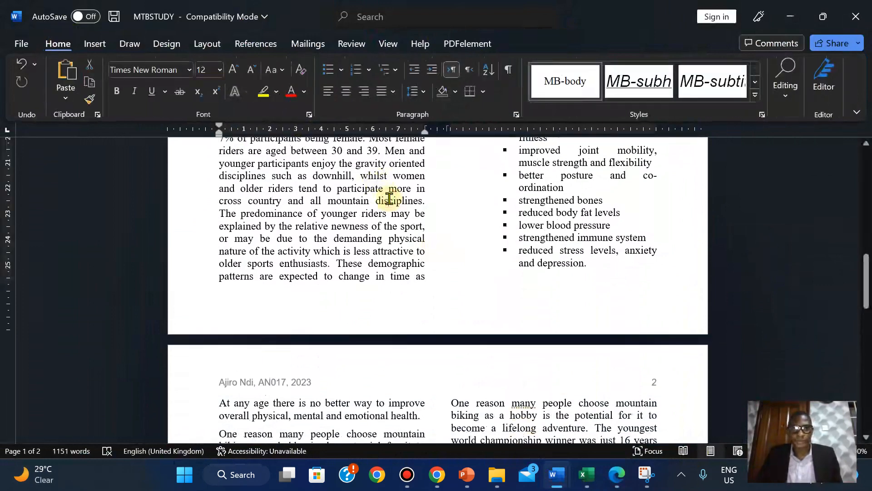
{"action": "left_click", "coordinate": [584, 199]}
{"action": "left_click", "coordinate": [379, 180]}
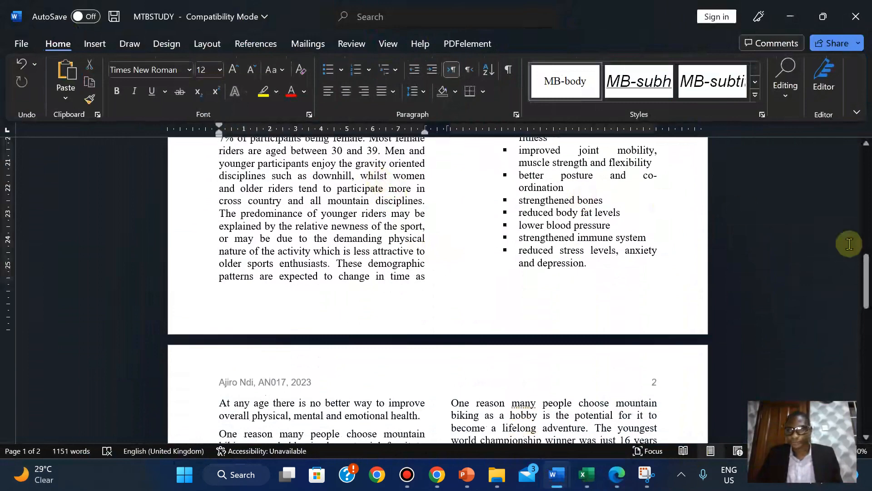
- Scroll through both pages once more, then switch to the exam PDF in Edge
{"action": "left_click_drag", "start_coordinate": [866, 279], "coordinate": [865, 259]}
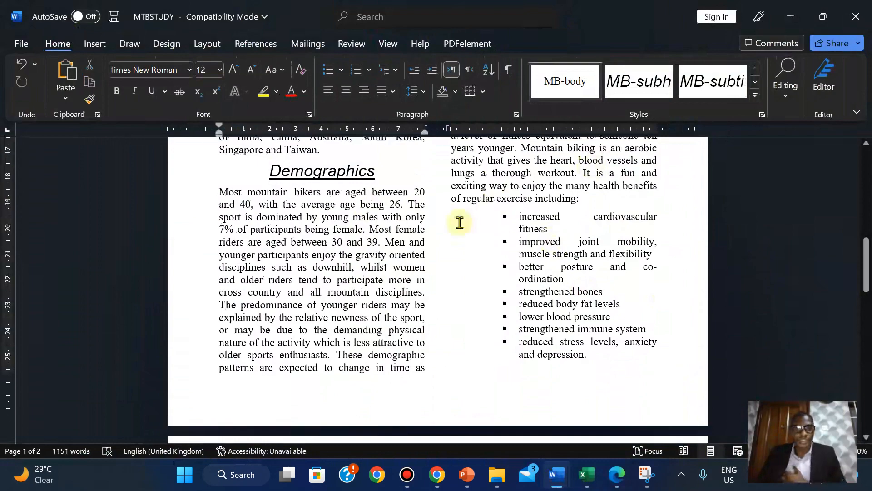
{"action": "left_click_drag", "start_coordinate": [866, 250], "coordinate": [868, 407]}
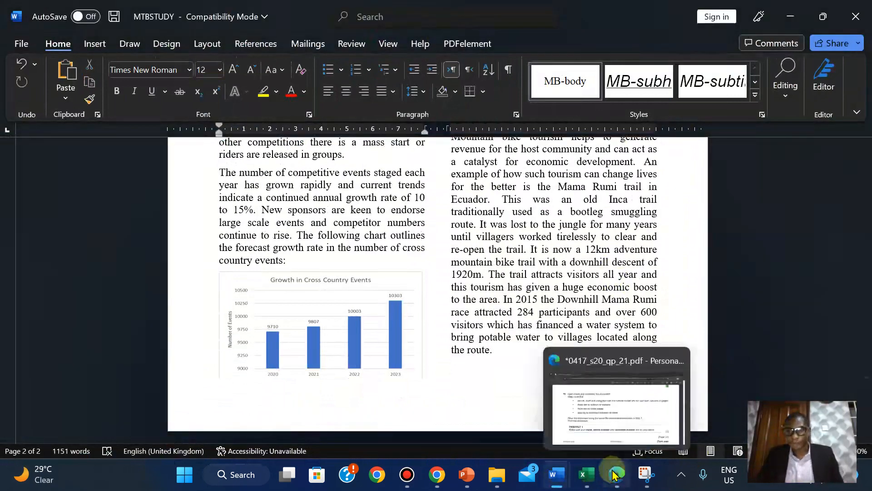
{"action": "left_click", "coordinate": [613, 474]}
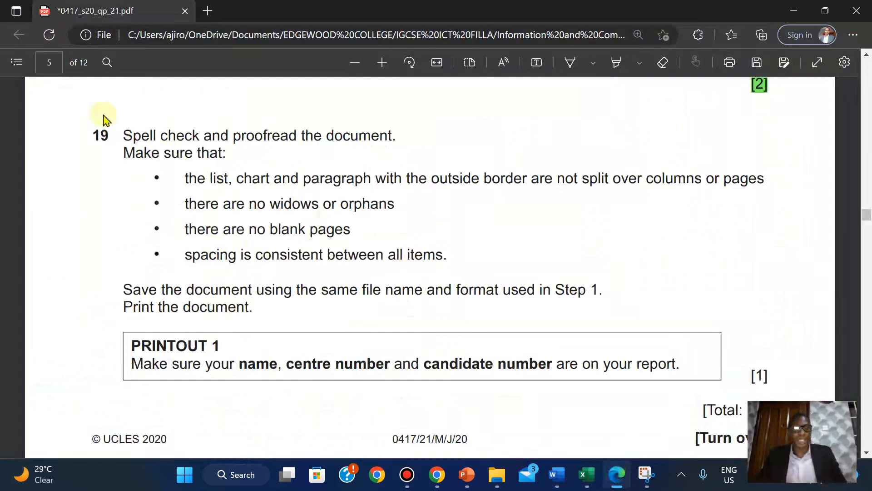
- Highlight question 19's instructions and bullet points green, then briefly check MTBSTUDY
{"action": "left_click_drag", "start_coordinate": [121, 137], "coordinate": [450, 251]}
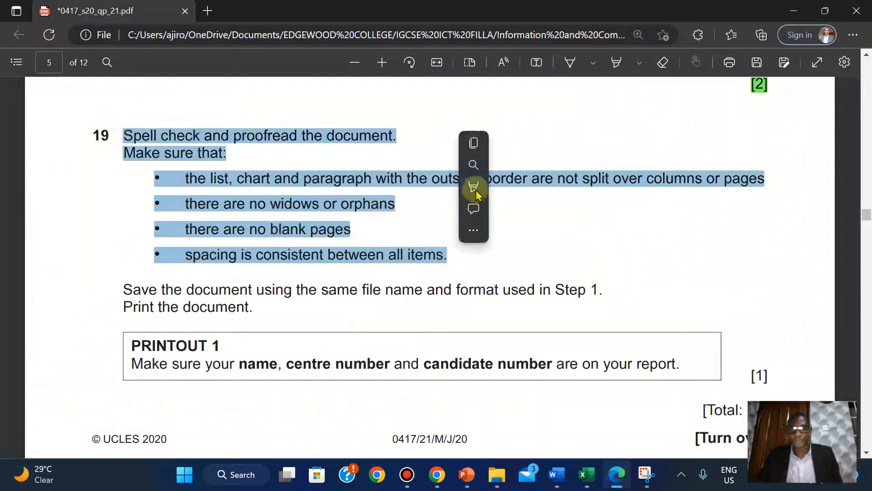
{"action": "mouse_move", "coordinate": [477, 194]}
{"action": "left_click", "coordinate": [599, 208]}
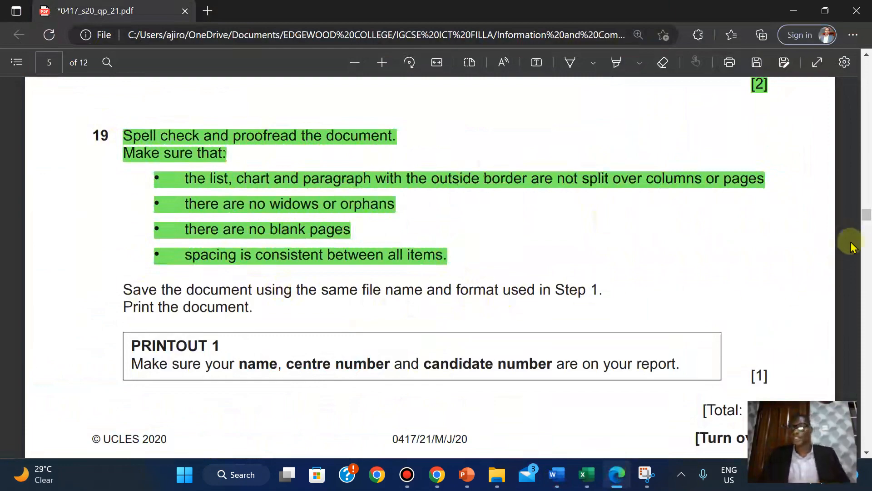
{"action": "mouse_move", "coordinate": [864, 221]}
{"action": "left_mouse_down"}
{"action": "mouse_move", "coordinate": [849, 95]}
{"action": "mouse_move", "coordinate": [855, 227]}
{"action": "left_mouse_up"}
{"action": "mouse_move", "coordinate": [857, 221]}
{"action": "left_mouse_down"}
{"action": "mouse_move", "coordinate": [855, 210]}
{"action": "mouse_move", "coordinate": [857, 218]}
{"action": "left_mouse_up"}
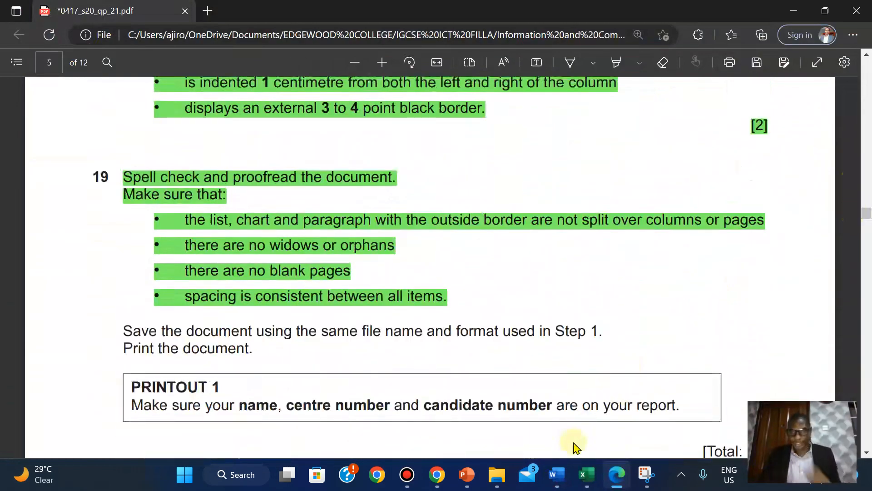
{"action": "mouse_move", "coordinate": [561, 477]}
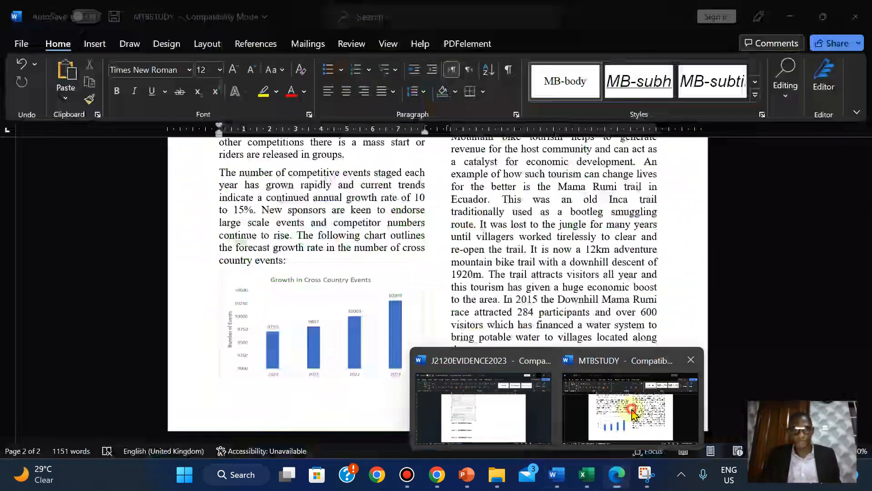
{"action": "left_click", "coordinate": [623, 399]}
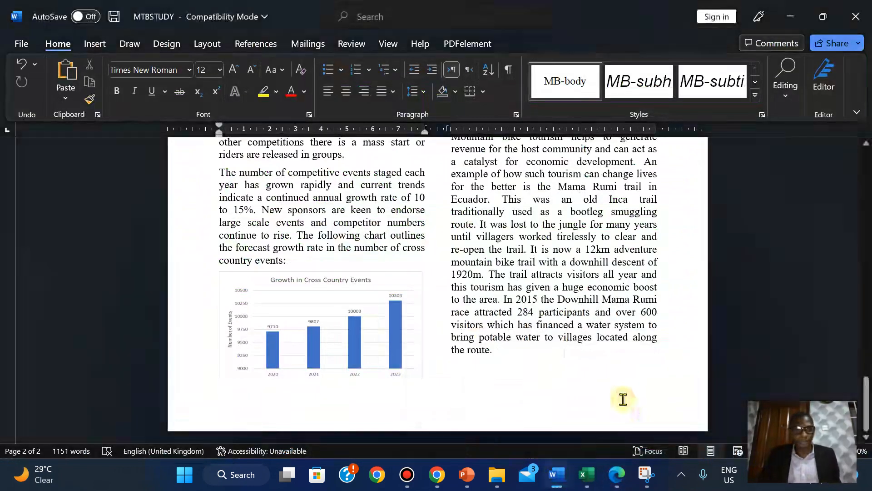
{"action": "left_click", "coordinate": [617, 475]}
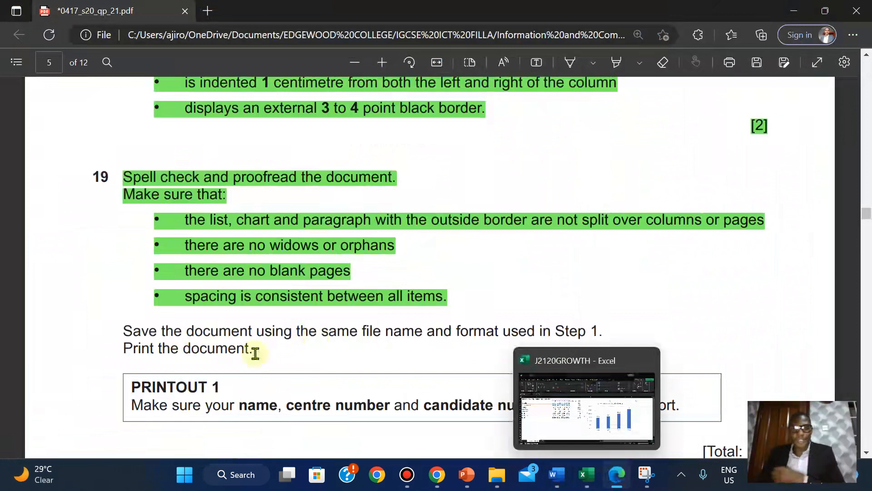
- Highlight the save and print instruction lines green in the question paper
{"action": "left_click_drag", "start_coordinate": [126, 331], "coordinate": [247, 349]}
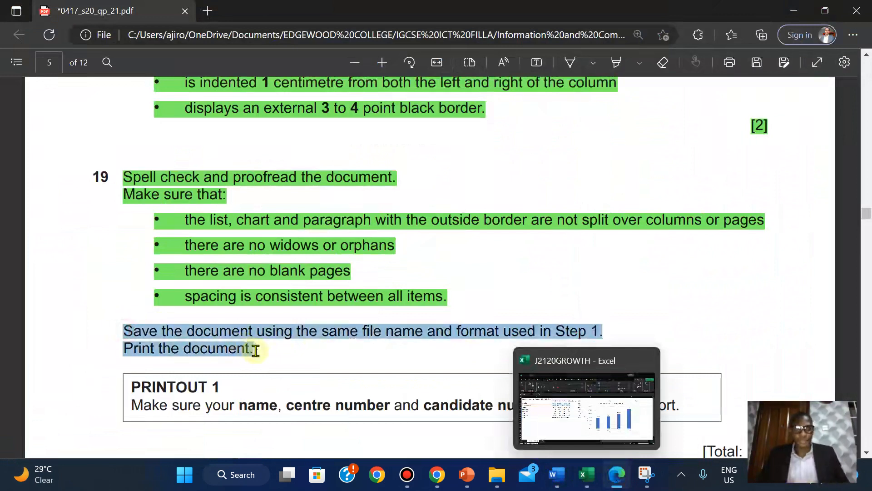
{"action": "mouse_move", "coordinate": [276, 282]}
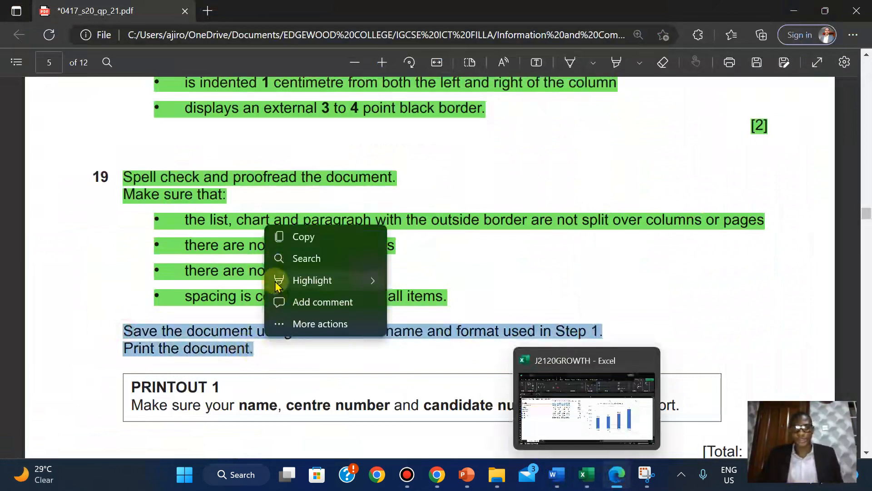
{"action": "mouse_move", "coordinate": [364, 281]}
{"action": "left_click", "coordinate": [415, 302]}
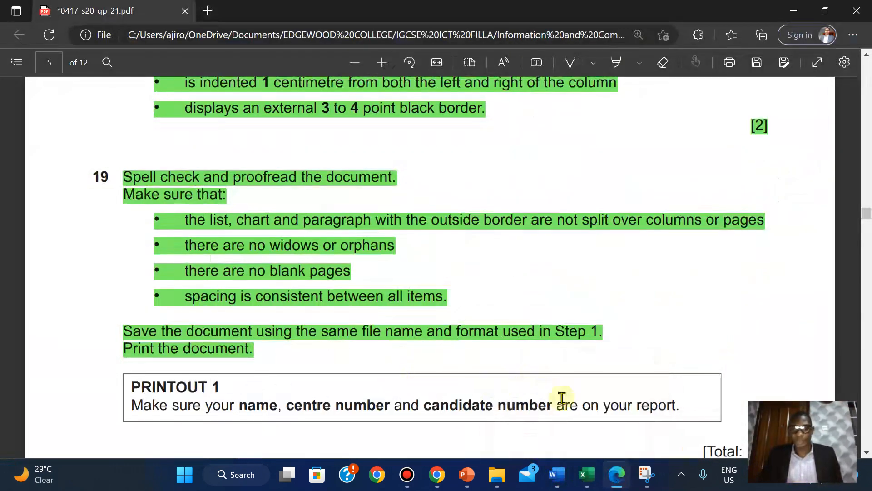
- Glance over MTBSTUDY, then copy the PRINTOUT 1 heading from the exam PDF
{"action": "mouse_move", "coordinate": [558, 474]}
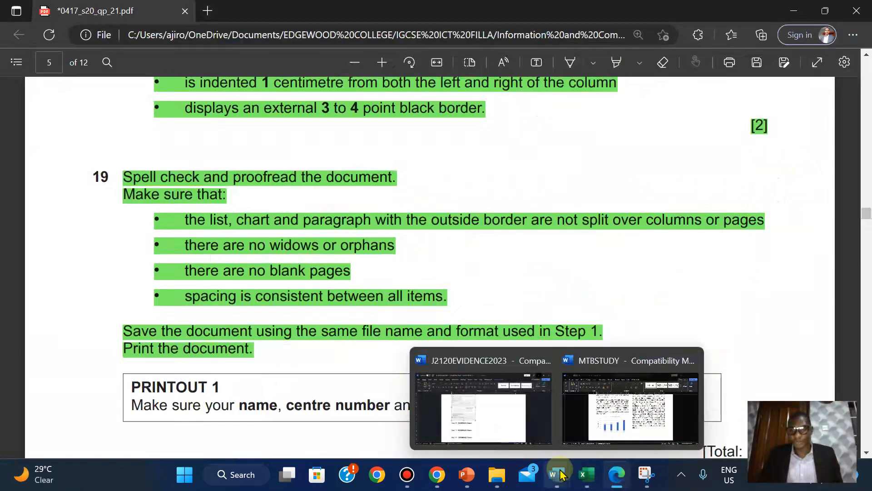
{"action": "left_click", "coordinate": [638, 400]}
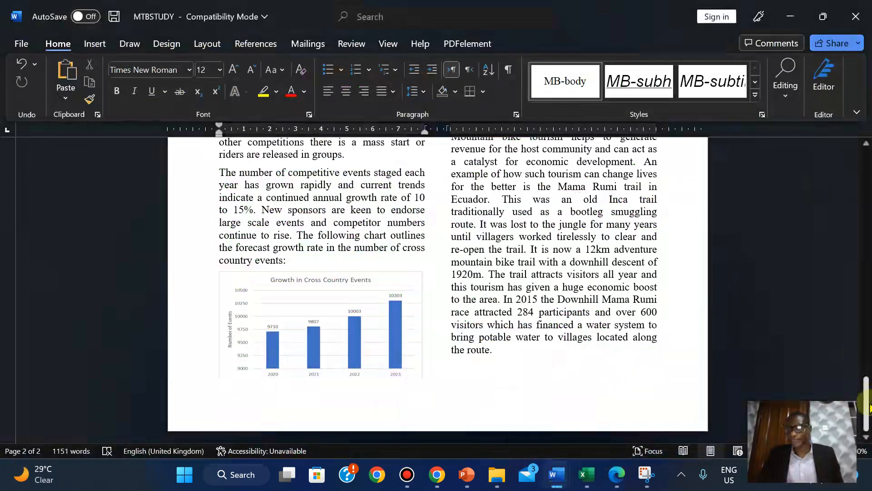
{"action": "left_click_drag", "start_coordinate": [866, 399], "coordinate": [866, 191]}
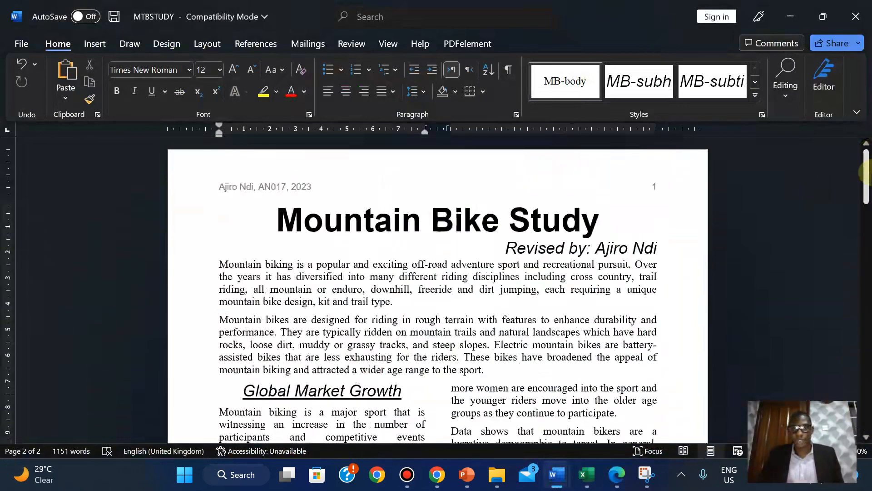
{"action": "left_click", "coordinate": [618, 477]}
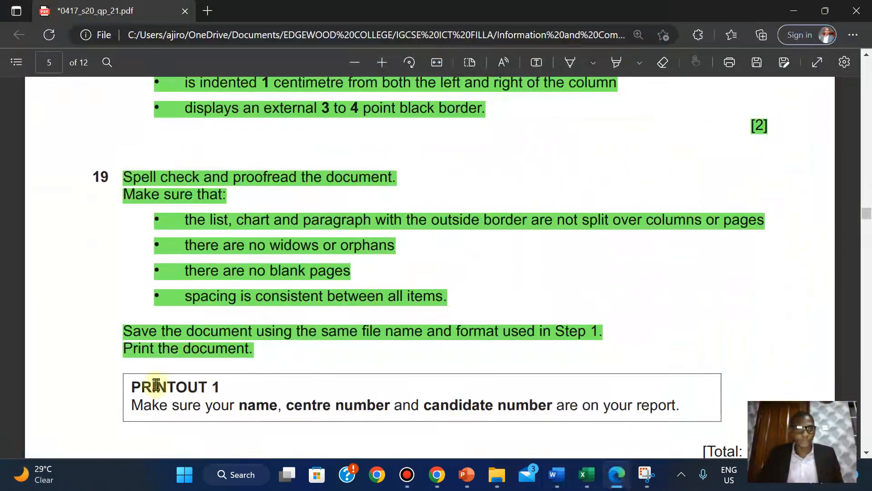
{"action": "left_click_drag", "start_coordinate": [129, 385], "coordinate": [224, 395]}
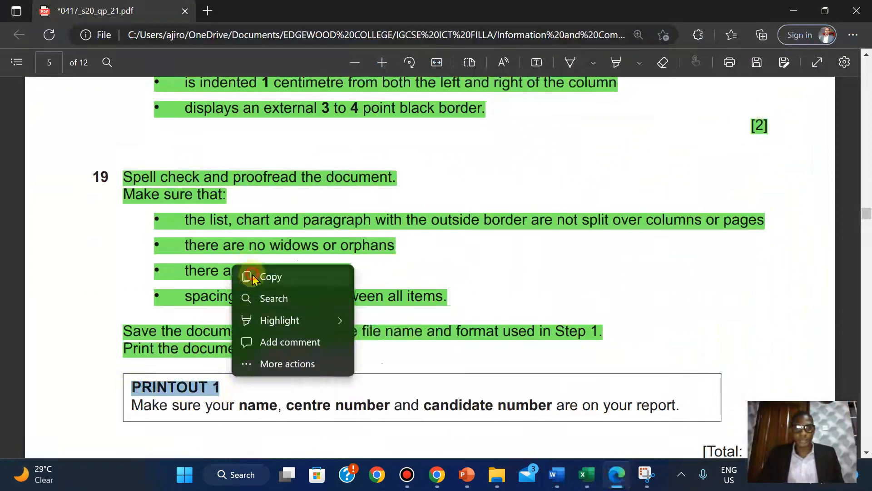
{"action": "left_click", "coordinate": [254, 277]}
- Bring MTBSTUDY to the front and save the proofread document
{"action": "mouse_move", "coordinate": [556, 480]}
{"action": "left_click", "coordinate": [618, 414]}
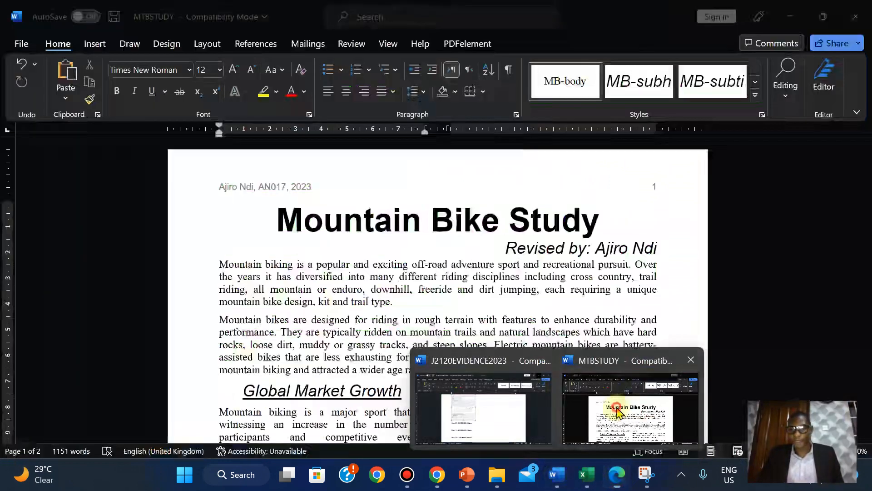
{"action": "left_click", "coordinate": [20, 41]}
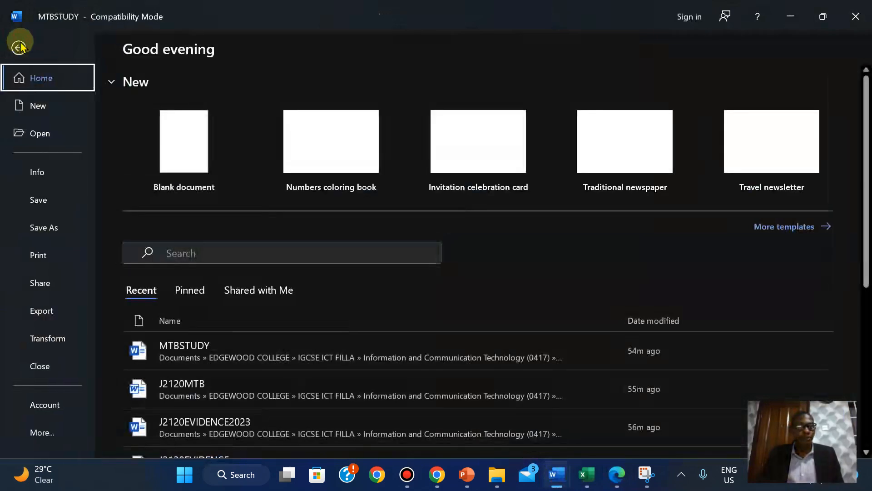
{"action": "left_click", "coordinate": [39, 199]}
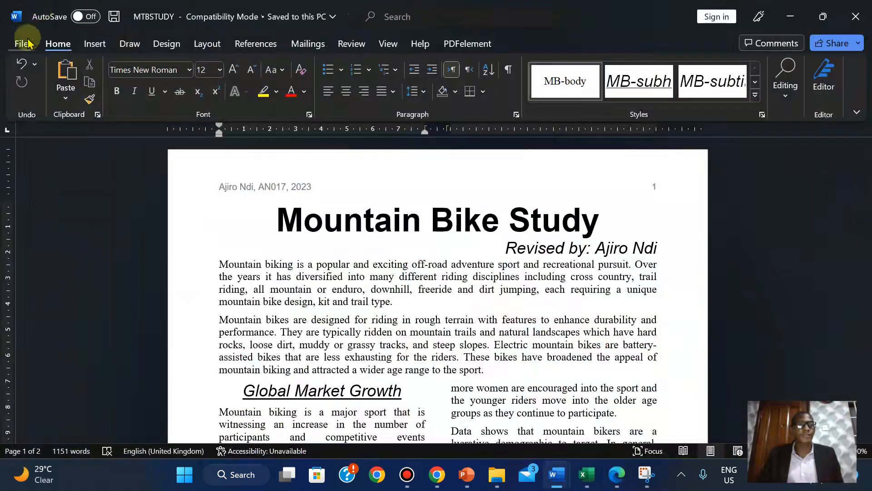
- Print the document using Microsoft Print to PDF
{"action": "left_click", "coordinate": [21, 42]}
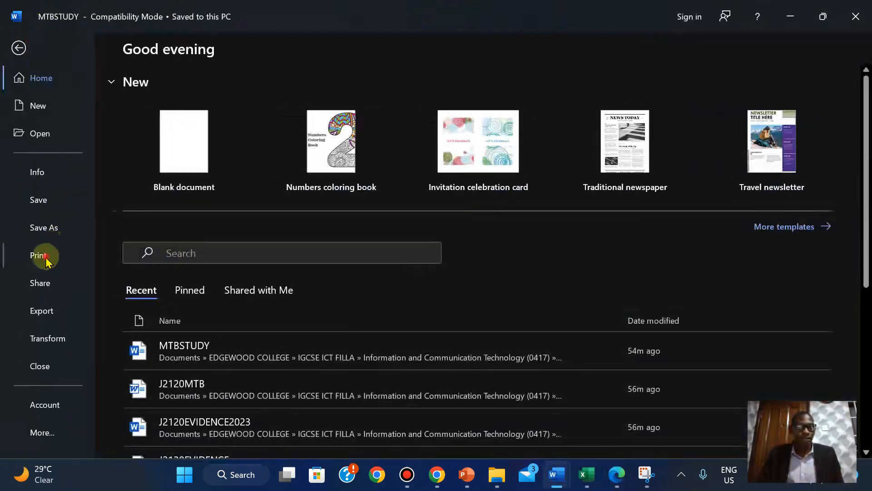
{"action": "left_click", "coordinate": [46, 257]}
{"action": "mouse_move", "coordinate": [513, 7]}
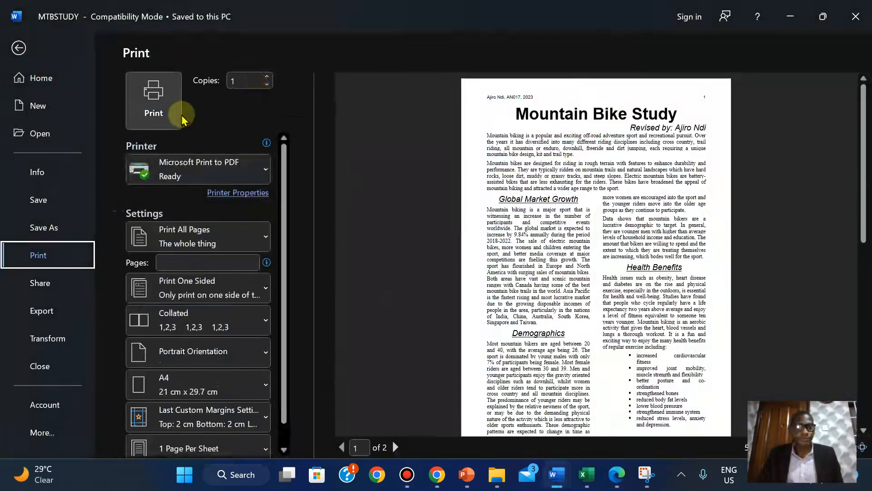
{"action": "left_click", "coordinate": [157, 107]}
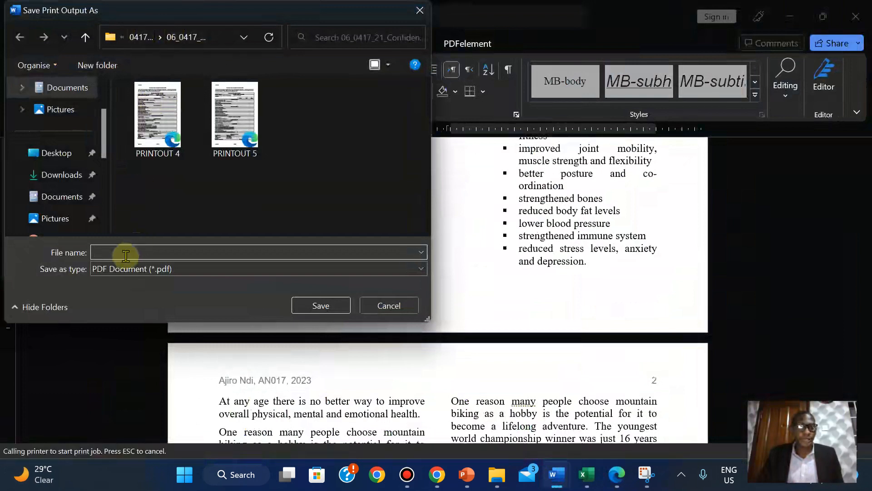
- Move up the folder breadcrumbs to the EDGEWOOD COLLEGE folder
{"action": "left_click", "coordinate": [139, 38]}
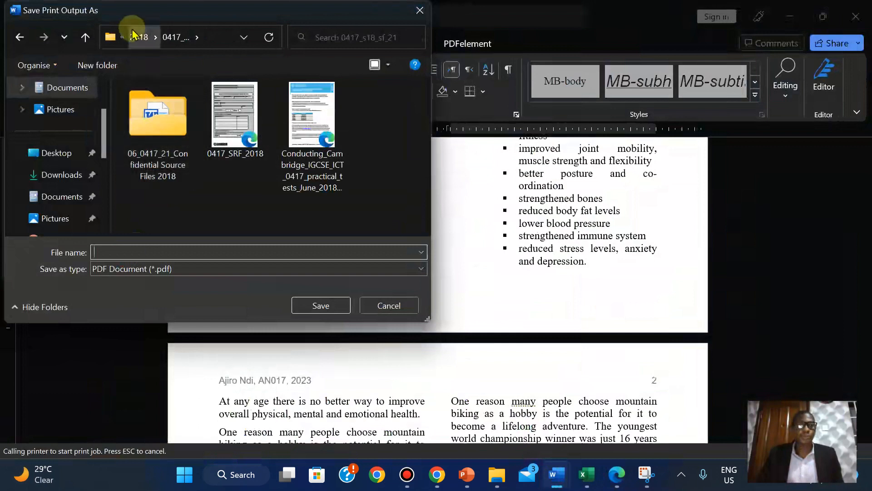
{"action": "left_click", "coordinate": [137, 37]}
{"action": "left_click", "coordinate": [137, 38]}
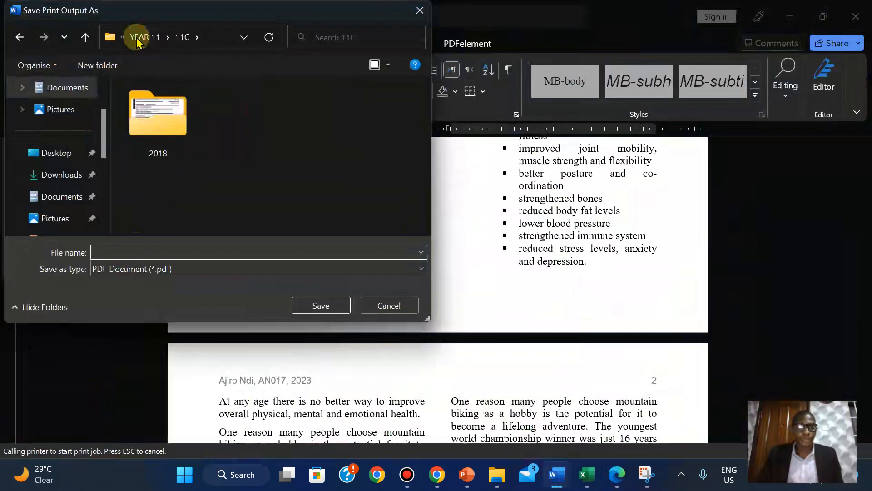
{"action": "left_click", "coordinate": [145, 39]}
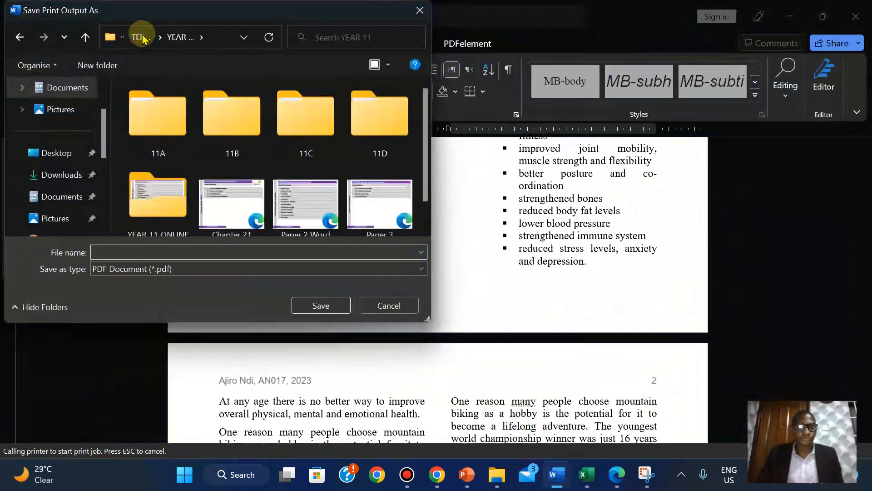
{"action": "left_click", "coordinate": [143, 38]}
{"action": "left_click", "coordinate": [142, 39]}
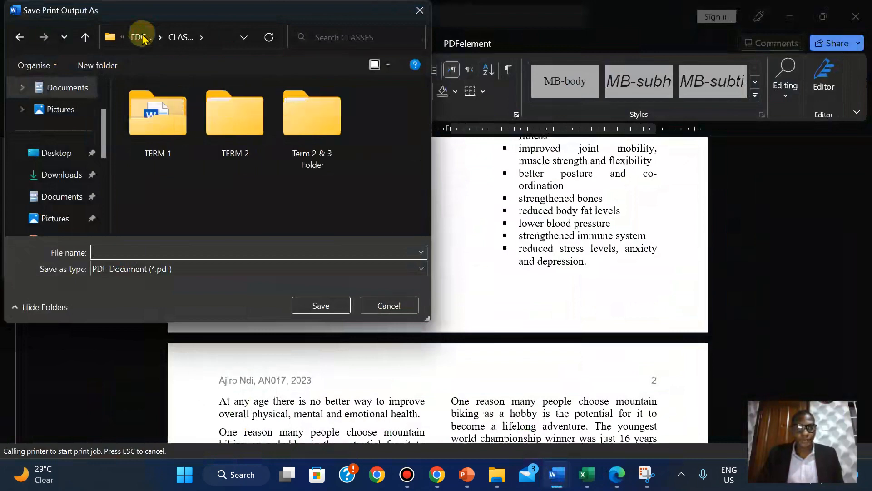
{"action": "left_click", "coordinate": [138, 37]}
{"action": "left_click_drag", "start_coordinate": [423, 114], "coordinate": [424, 156]}
- Save PRINTOUT 1 in IGCSE ICT FILLA > ICT > 2020 > June > 06_0417_21 source files
{"action": "double_click", "coordinate": [383, 113]}
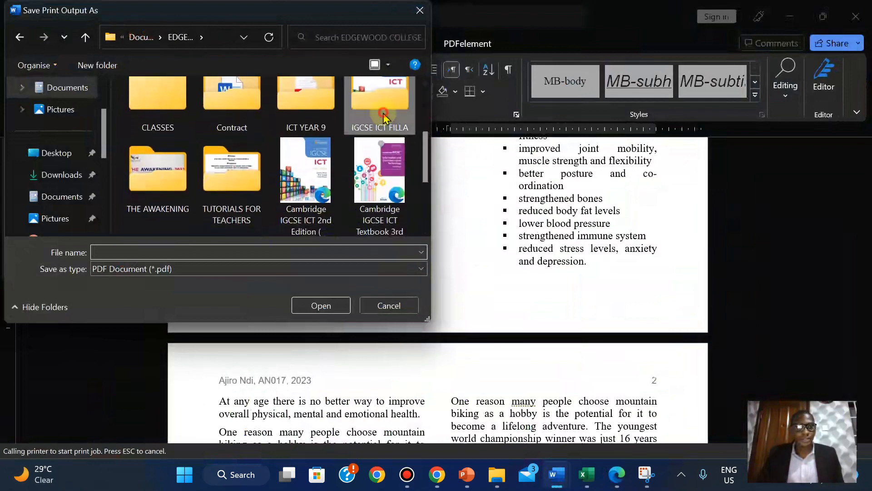
{"action": "left_click", "coordinate": [179, 221]}
{"action": "double_click", "coordinate": [179, 221]}
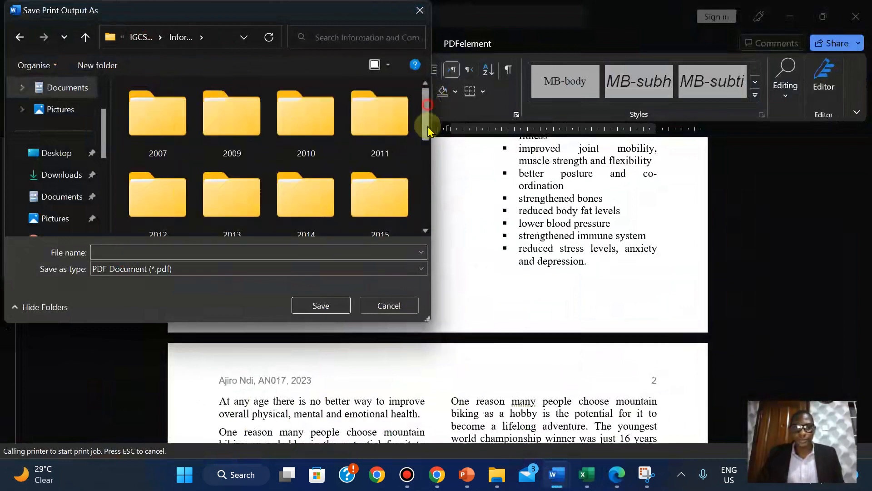
{"action": "left_click_drag", "start_coordinate": [427, 109], "coordinate": [426, 182]}
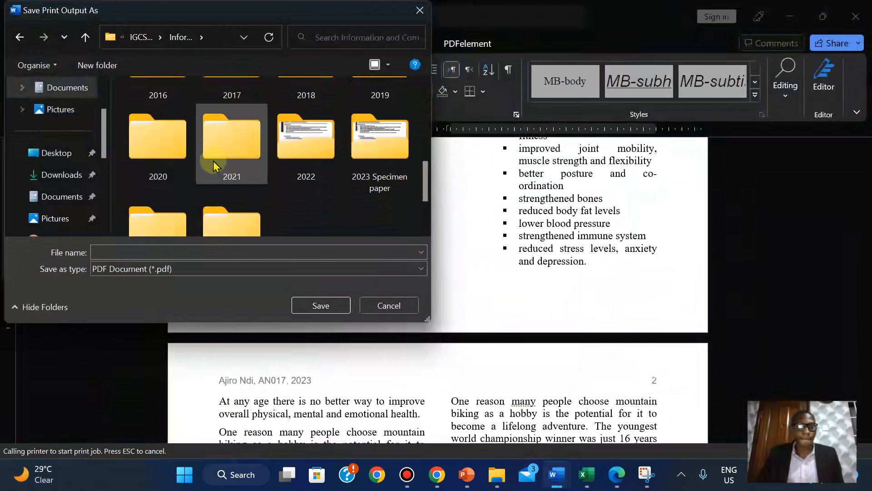
{"action": "double_click", "coordinate": [156, 147]}
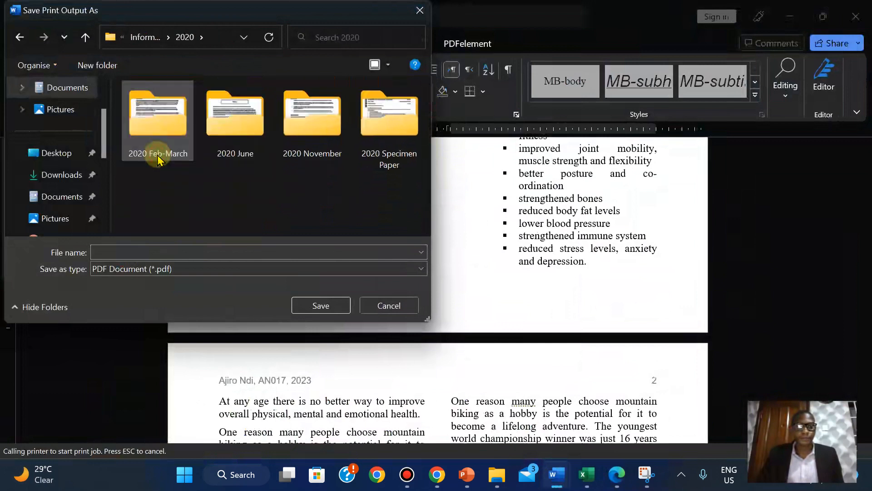
{"action": "double_click", "coordinate": [257, 131]}
{"action": "double_click", "coordinate": [145, 133]}
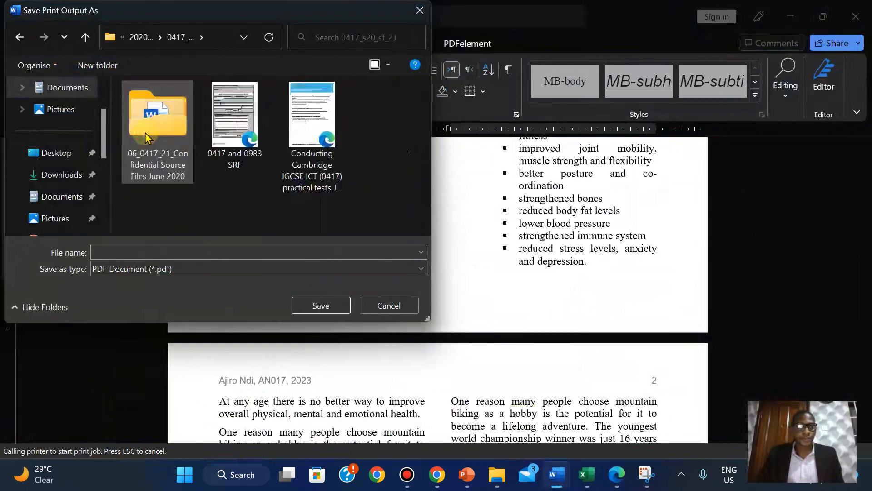
{"action": "double_click", "coordinate": [146, 133]}
{"action": "left_click", "coordinate": [133, 249]}
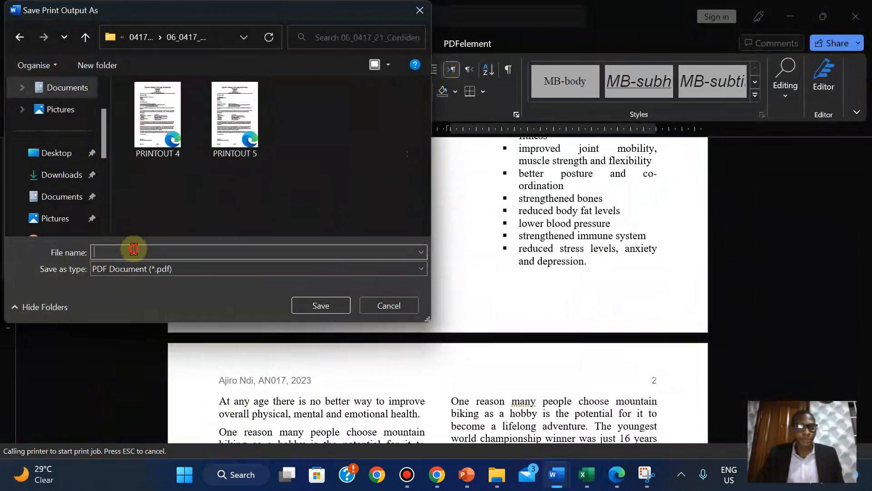
{"action": "left_click", "coordinate": [319, 304]}
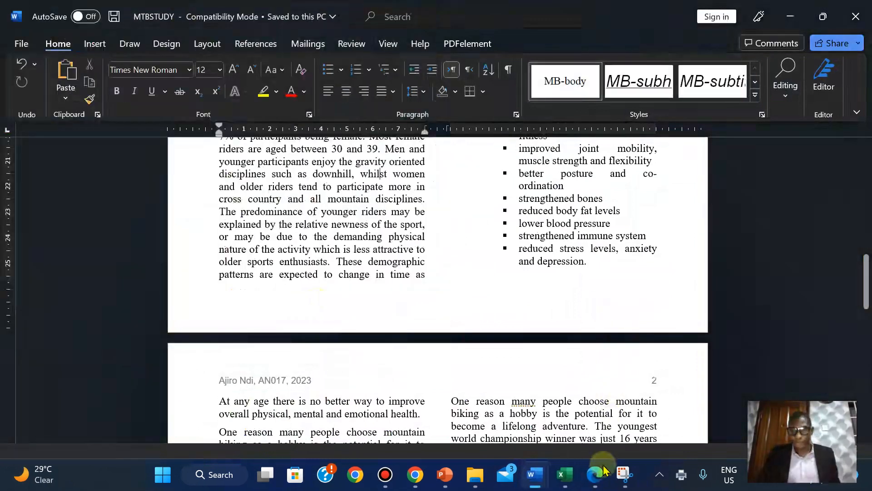
- Open PRINTOUT 1.pdf from the source files folder in Edge and scroll to page 2
{"action": "left_click", "coordinate": [479, 479]}
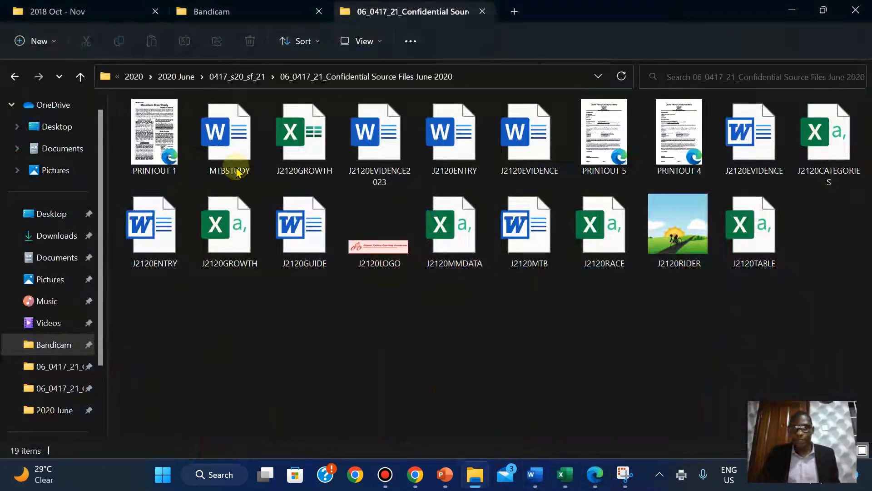
{"action": "double_click", "coordinate": [159, 141]}
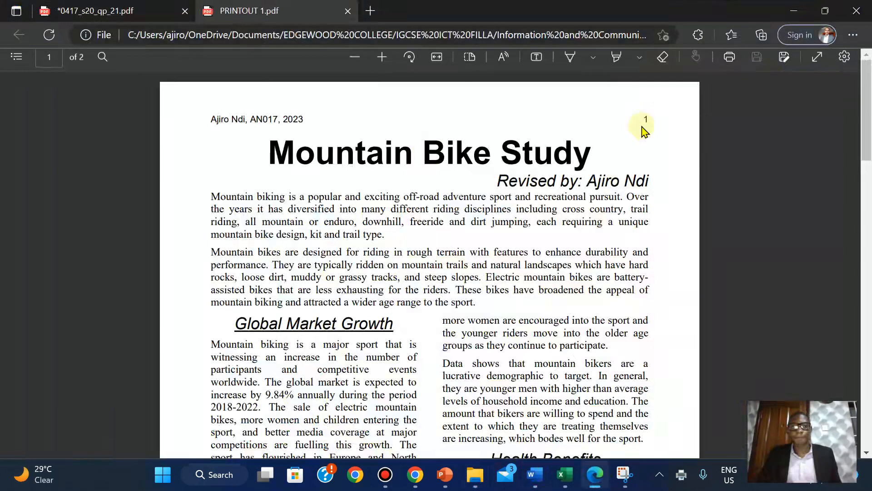
{"action": "mouse_move", "coordinate": [869, 121]}
{"action": "left_mouse_down"}
{"action": "mouse_move", "coordinate": [865, 422]}
{"action": "mouse_move", "coordinate": [866, 210]}
{"action": "mouse_move", "coordinate": [866, 411]}
{"action": "mouse_move", "coordinate": [850, 371]}
{"action": "mouse_move", "coordinate": [832, 125]}
{"action": "mouse_move", "coordinate": [827, 297]}
{"action": "mouse_move", "coordinate": [830, 248]}
{"action": "mouse_move", "coordinate": [820, 341]}
{"action": "mouse_move", "coordinate": [795, 409]}
{"action": "mouse_move", "coordinate": [659, 455]}
{"action": "left_mouse_up"}
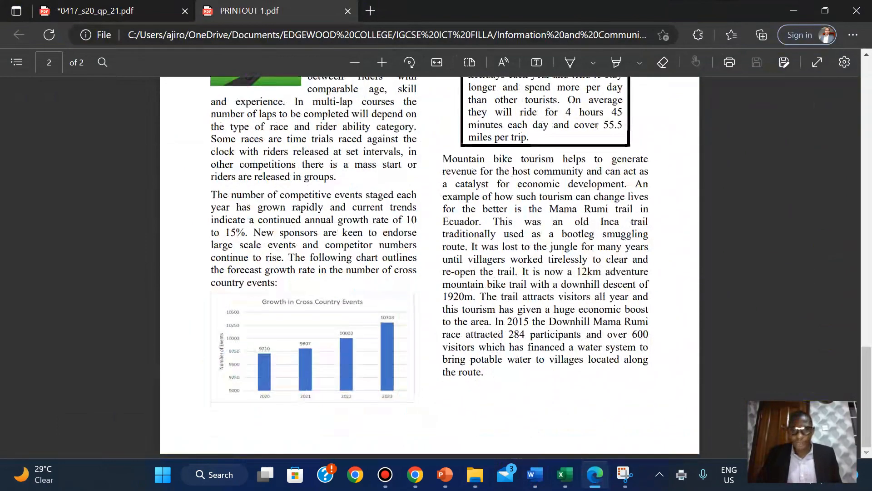
- In the 0417_s20_qp_21.pdf tab, highlight the PRINTOUT 1 box text green
{"action": "left_click", "coordinate": [596, 476]}
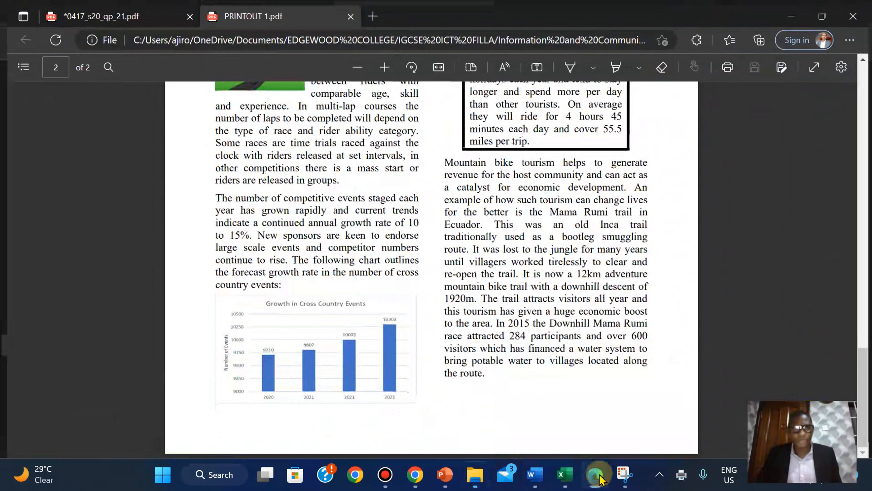
{"action": "left_click", "coordinate": [598, 476]}
{"action": "left_click", "coordinate": [90, 9]}
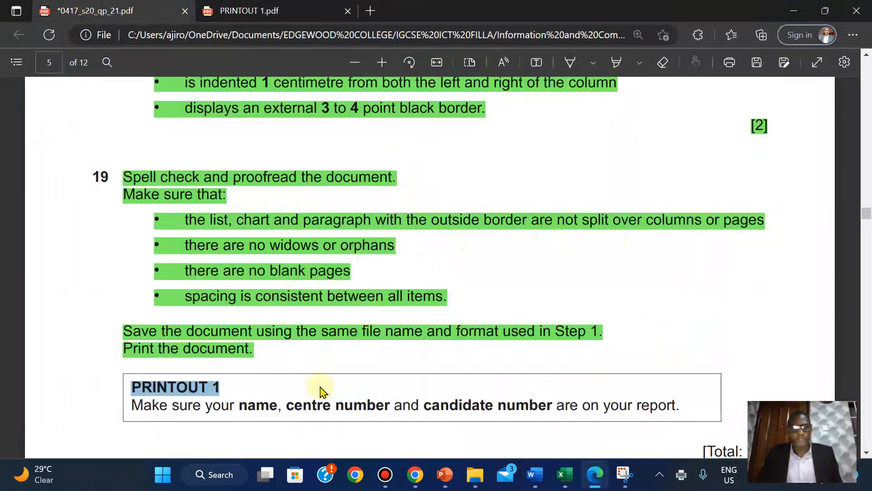
{"action": "left_click", "coordinate": [145, 399]}
{"action": "left_click_drag", "start_coordinate": [131, 387], "coordinate": [716, 403]}
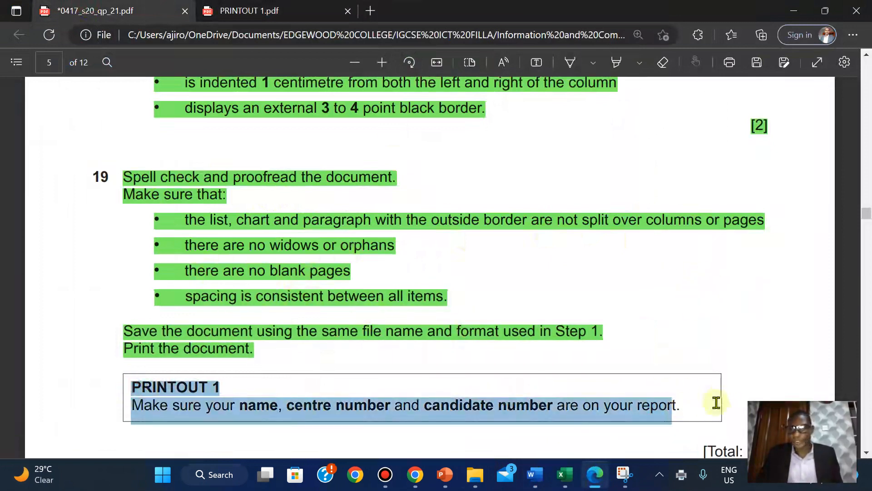
{"action": "mouse_move", "coordinate": [719, 339]}
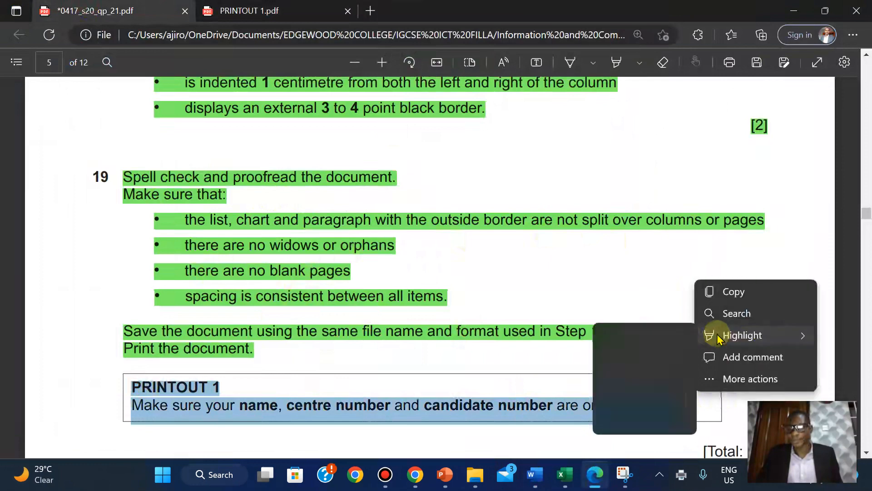
{"action": "left_click", "coordinate": [660, 359]}
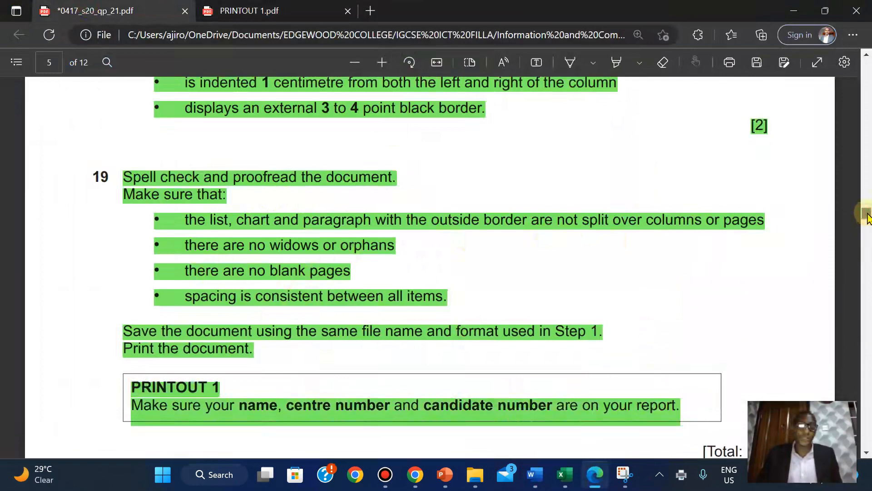
{"action": "scroll", "coordinate": [868, 216], "scroll_direction": "down", "scroll_amount": 4}
{"action": "scroll", "coordinate": [868, 216], "scroll_direction": "up", "scroll_amount": 5}
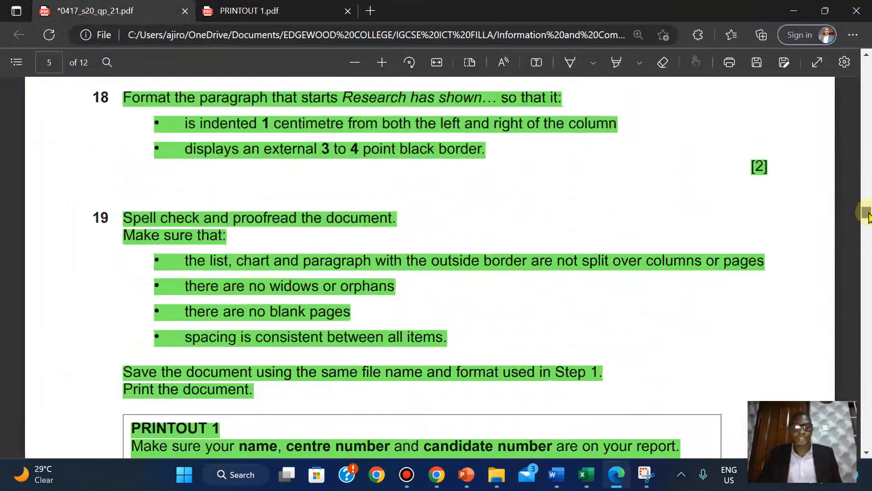
{"action": "scroll", "coordinate": [868, 216], "scroll_direction": "down", "scroll_amount": 1}
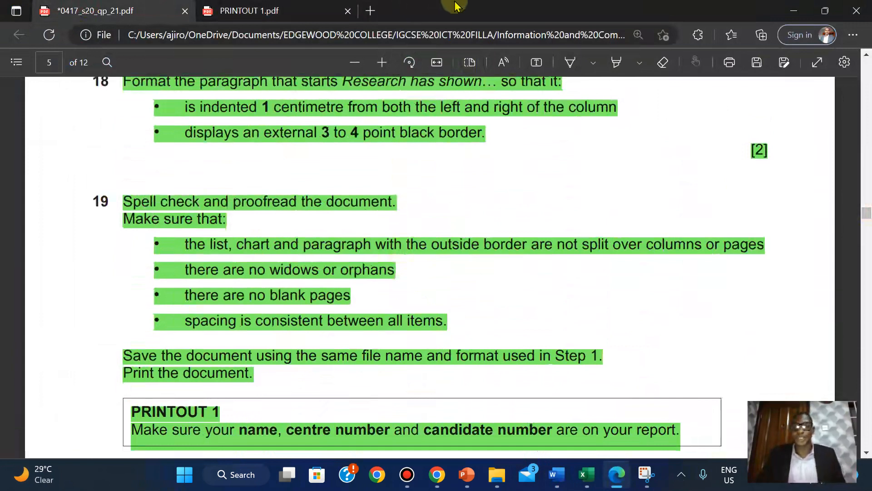
{"action": "mouse_move", "coordinate": [455, 5]}
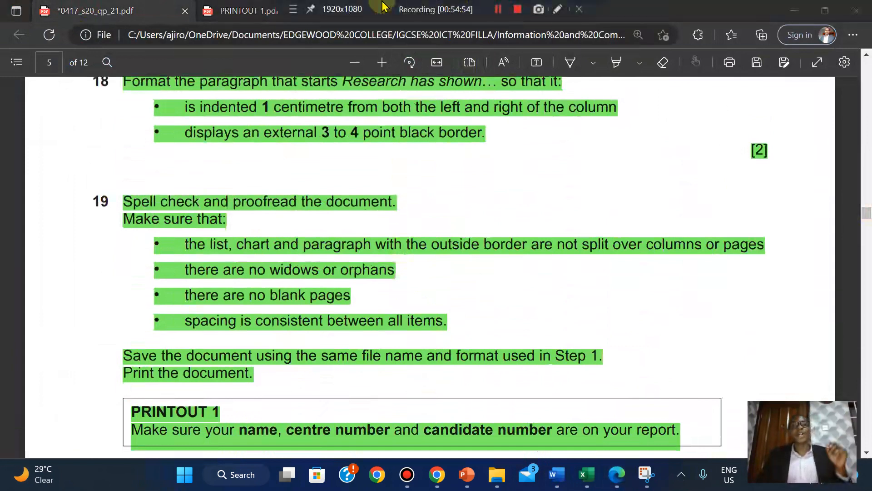